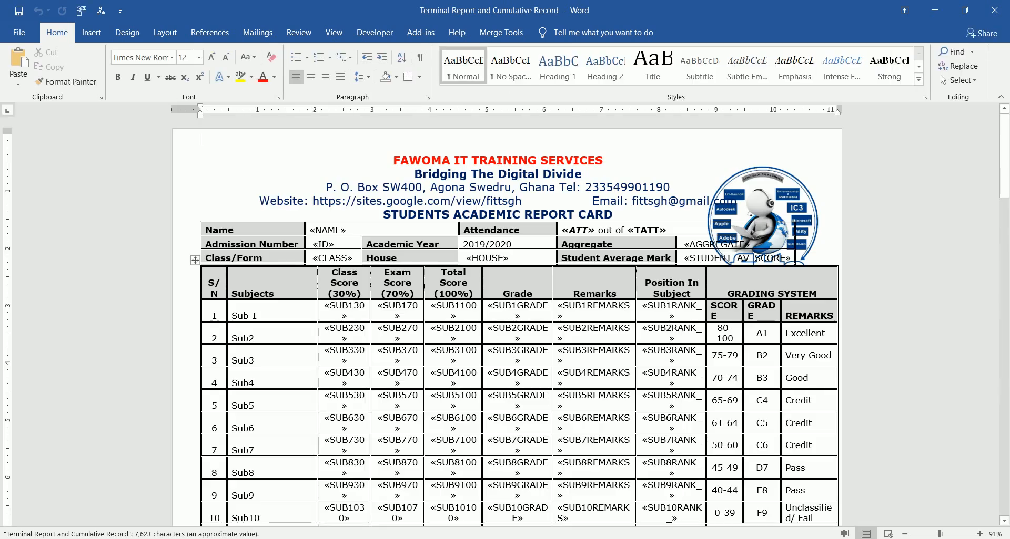
Preview the mail merge results and show the field code behind the Sub 1 class score.
{"action": "left_click", "coordinate": [265, 34]}
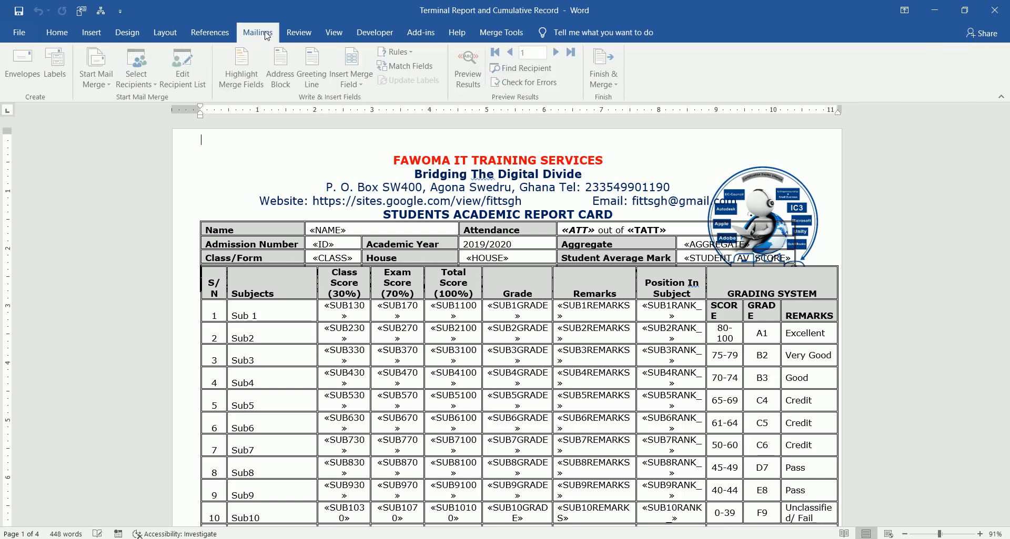
{"action": "left_click", "coordinate": [473, 73]}
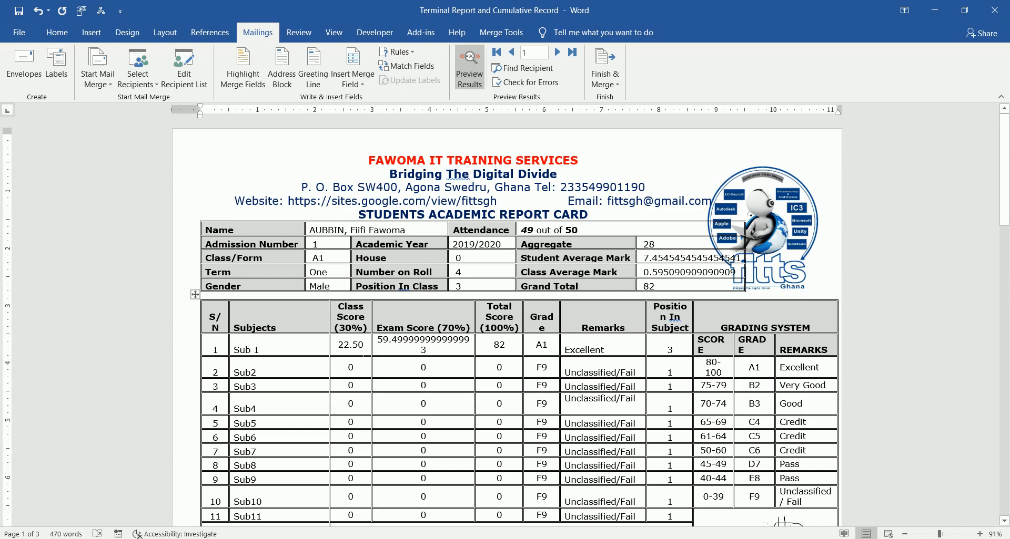
{"action": "right_click", "coordinate": [360, 347]}
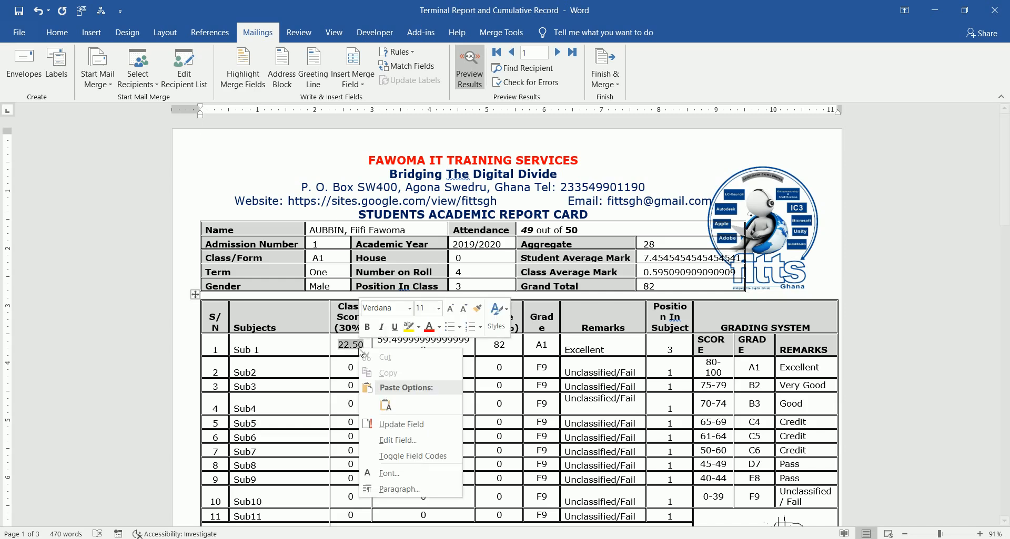
{"action": "left_click", "coordinate": [433, 456]}
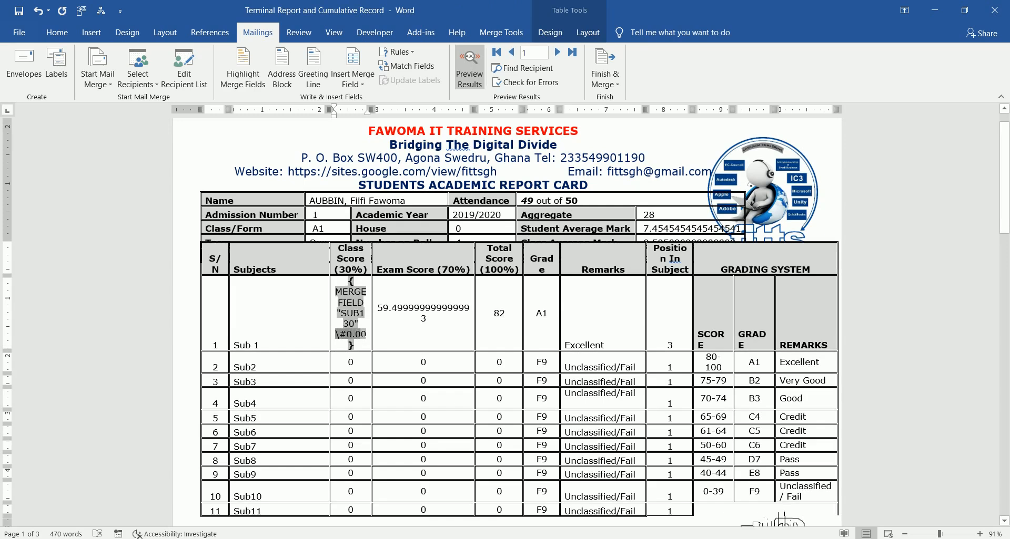
Copy the \#0.00 number format switch from the Sub 1 class score field and hide its field code again.
{"action": "double_click", "coordinate": [342, 334]}
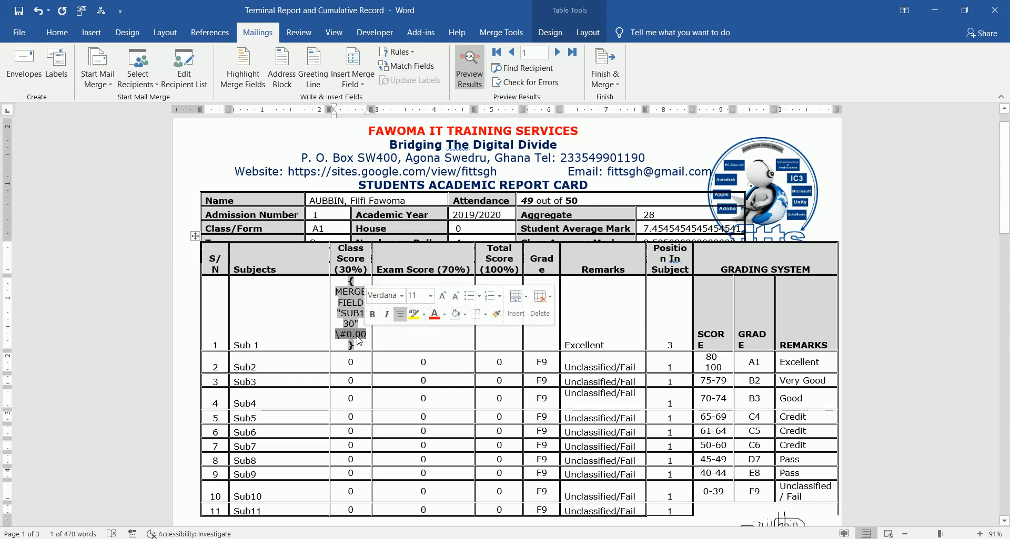
{"action": "key", "text": "ctrl+c"}
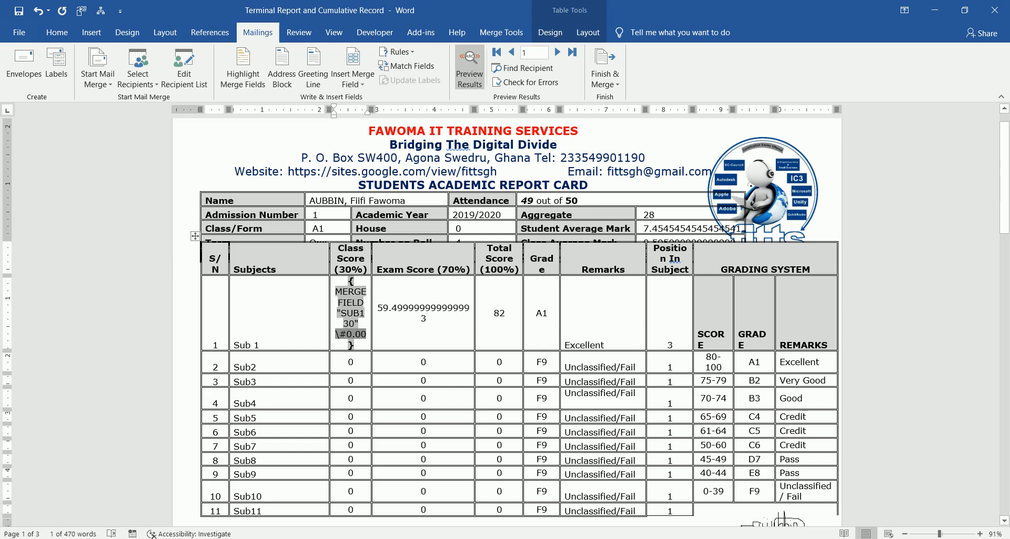
{"action": "right_click", "coordinate": [358, 300]}
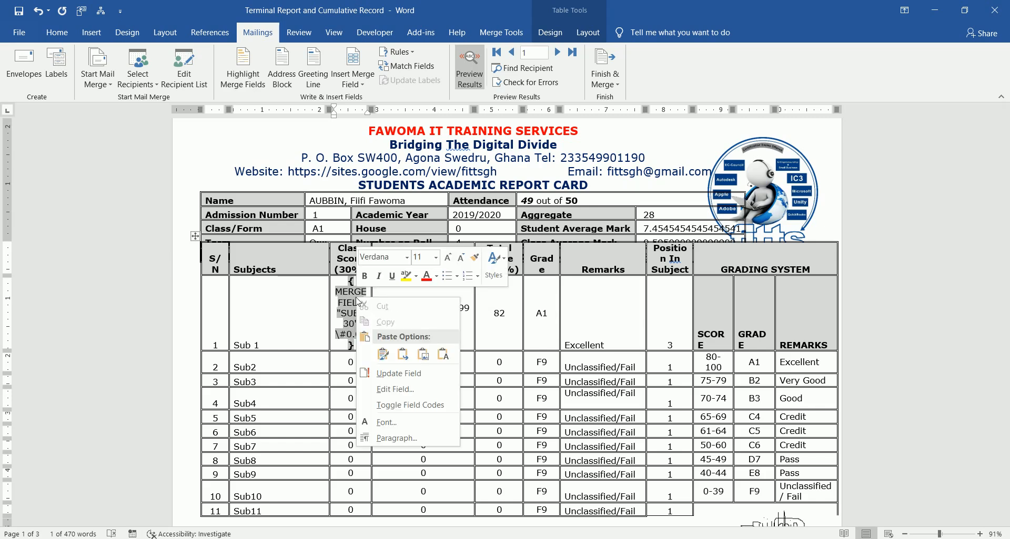
{"action": "left_click", "coordinate": [416, 406]}
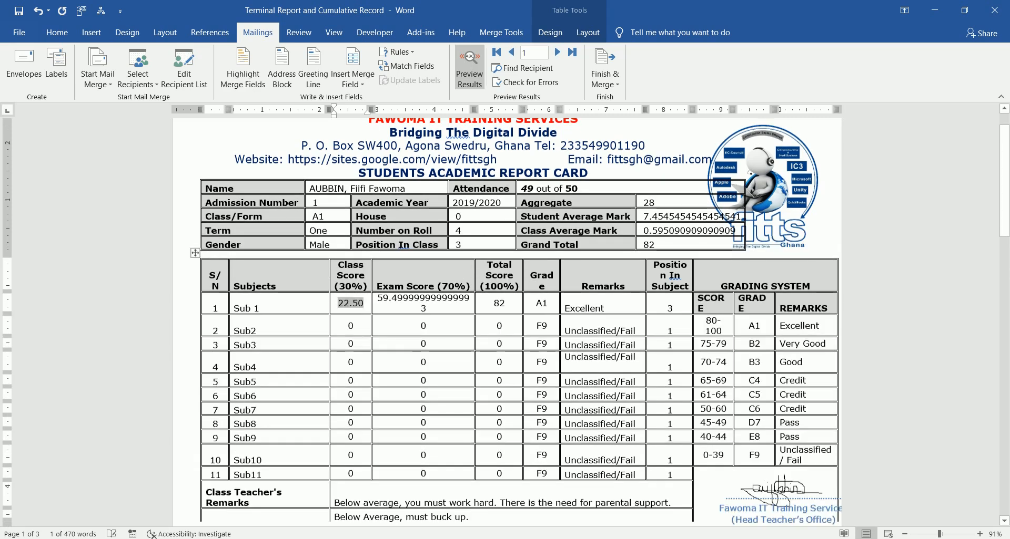
Append the copied \#0.00 switch inside the Student Average Mark merge field and toggle its code back to the value.
{"action": "left_click", "coordinate": [423, 298]}
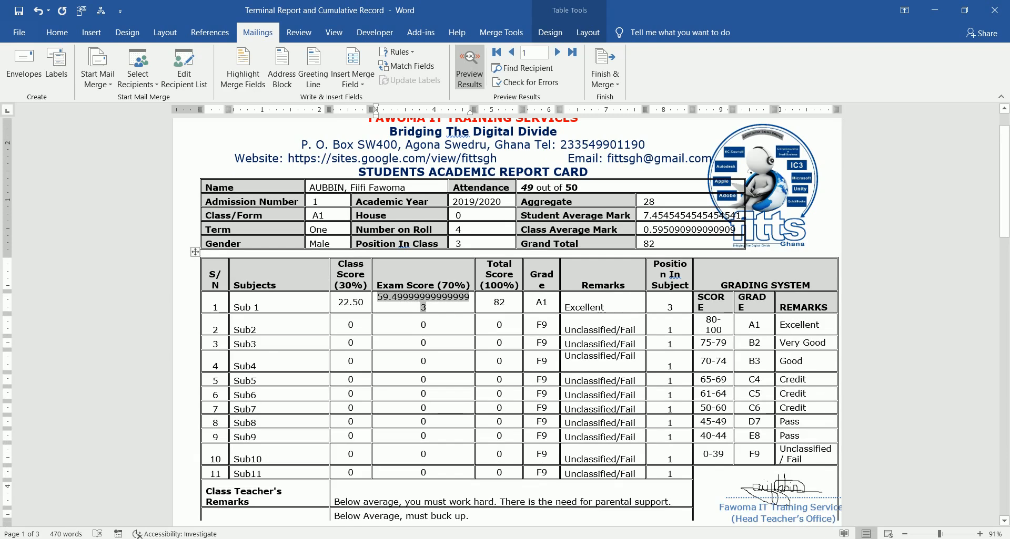
{"action": "left_click", "coordinate": [657, 216]}
{"action": "right_click", "coordinate": [657, 215]}
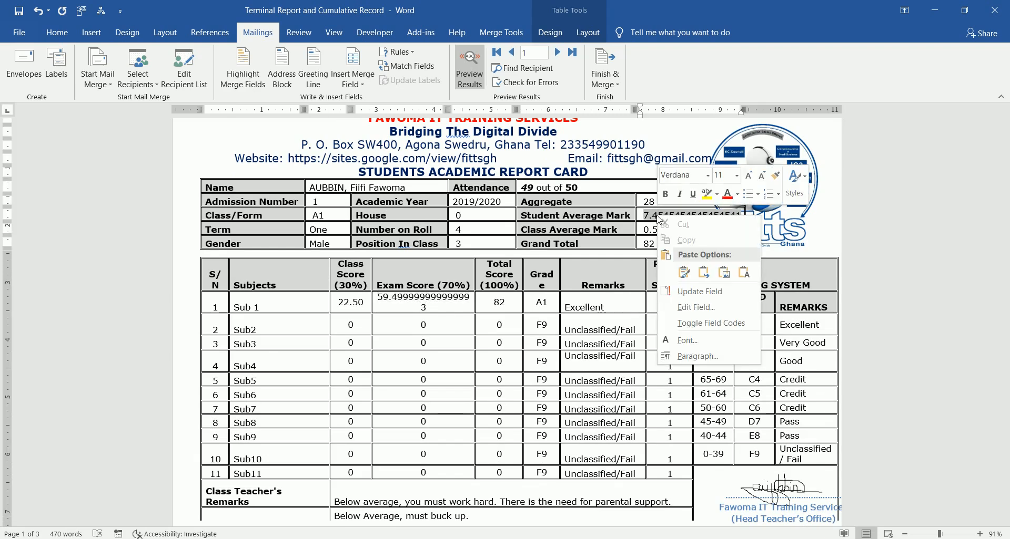
{"action": "left_click", "coordinate": [709, 324]}
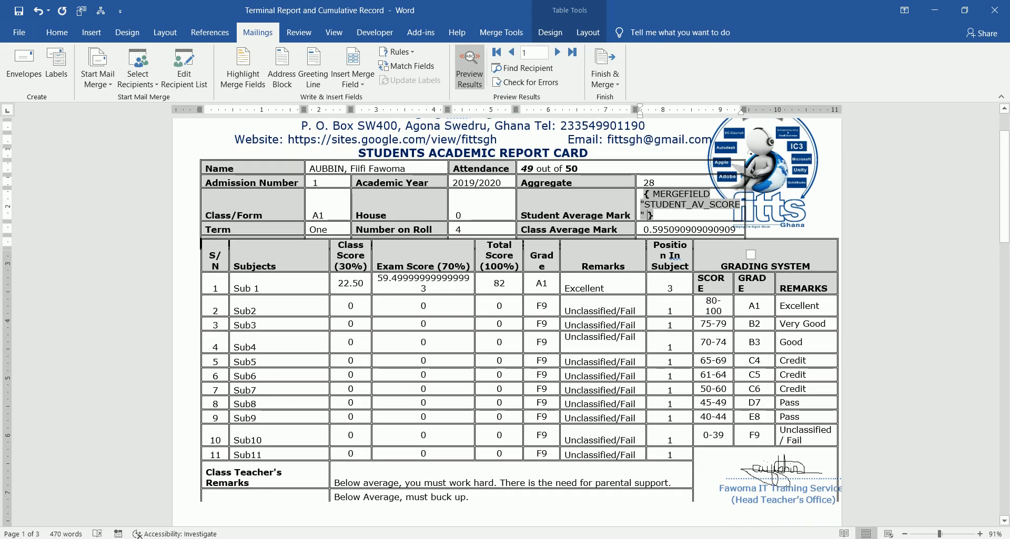
{"action": "key", "text": "ctrl+v"}
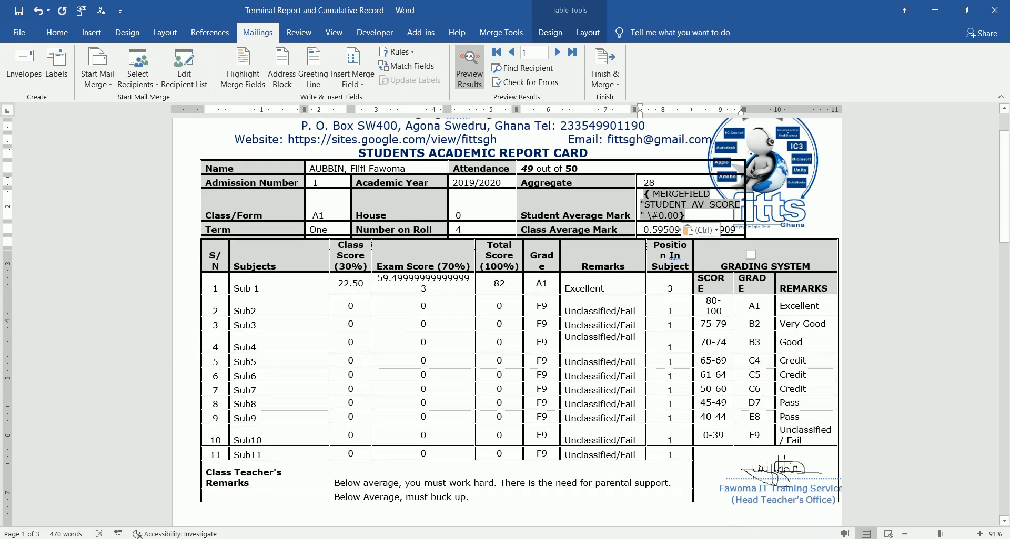
{"action": "right_click", "coordinate": [663, 208]}
{"action": "left_click", "coordinate": [712, 316]}
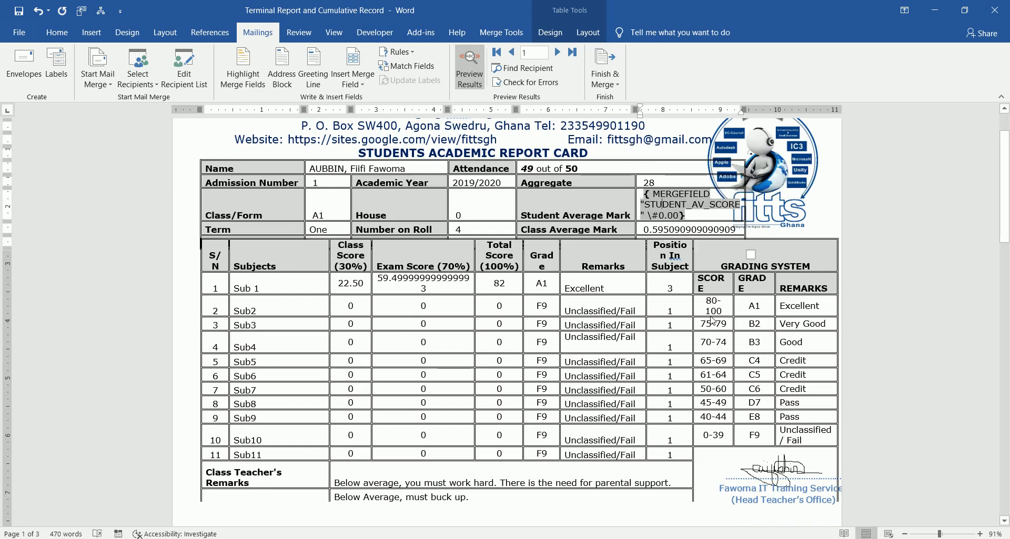
Append the \#0.00 switch inside the Class Average Mark merge field, hide its code and refresh the results preview.
{"action": "left_click", "coordinate": [658, 219]}
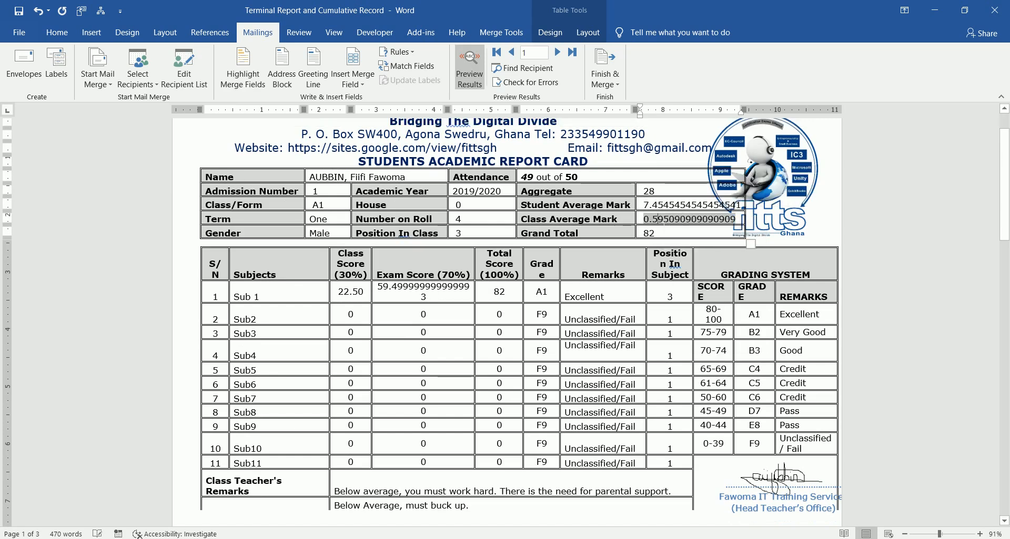
{"action": "right_click", "coordinate": [659, 221]}
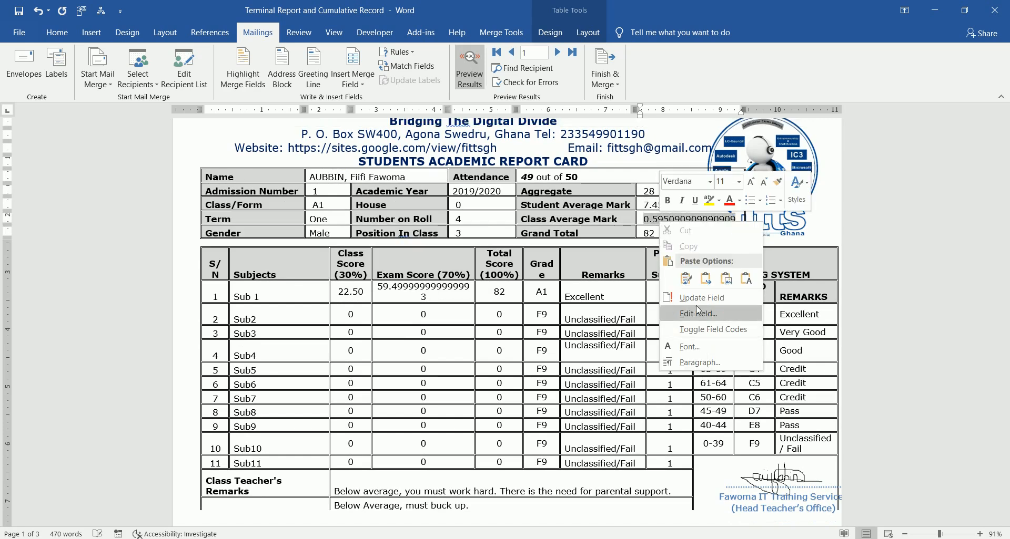
{"action": "left_click", "coordinate": [706, 330]}
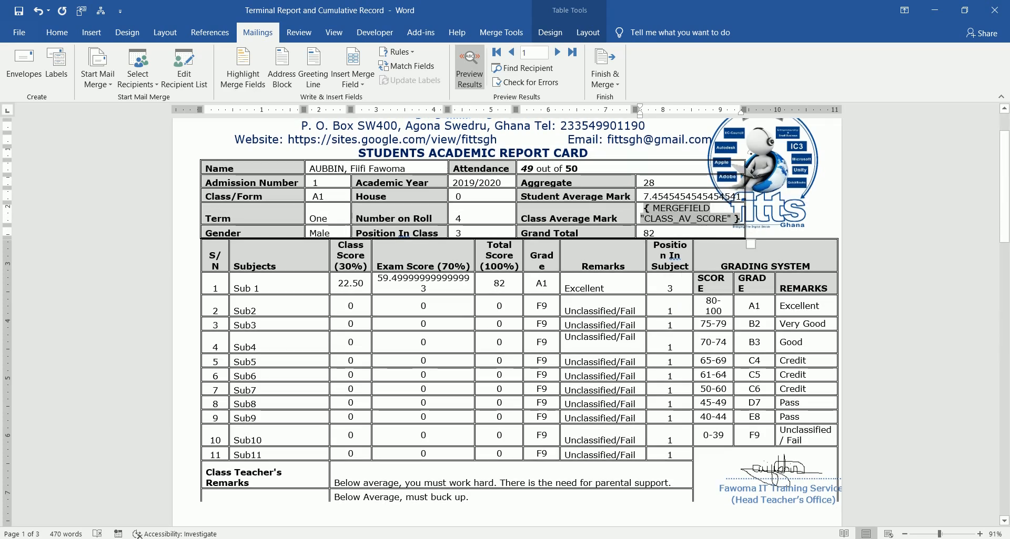
{"action": "key", "text": "ctrl+v"}
{"action": "right_click", "coordinate": [676, 221]}
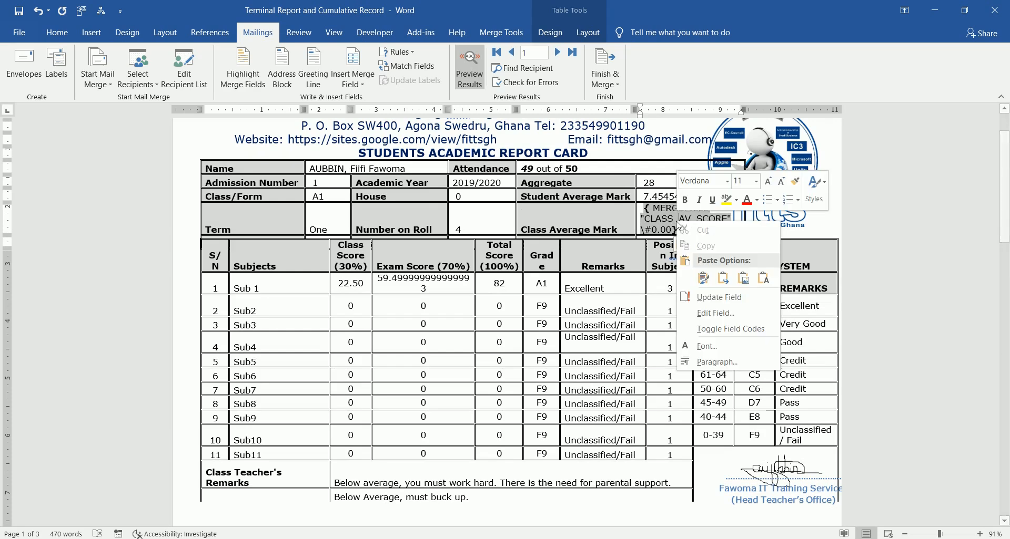
{"action": "left_click", "coordinate": [730, 329]}
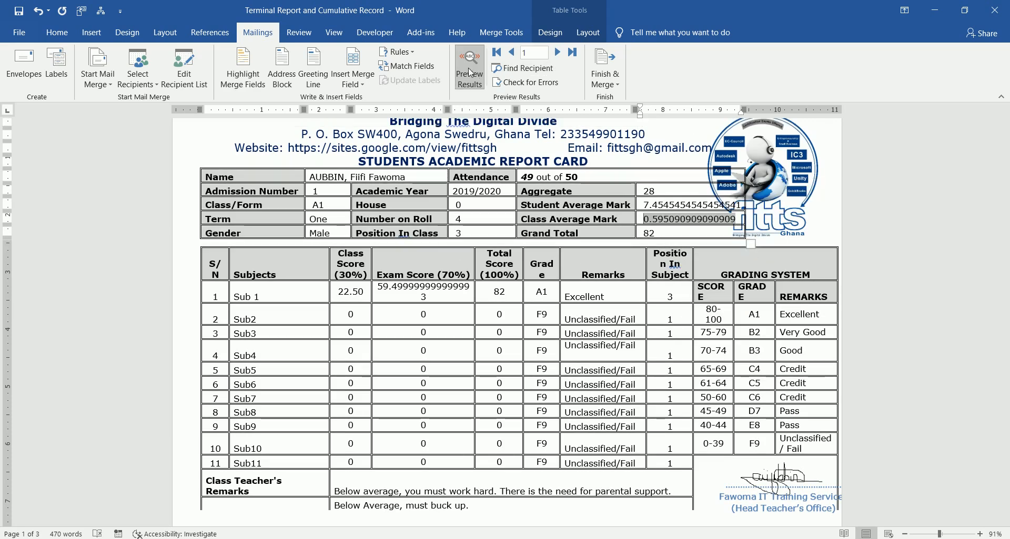
{"action": "left_click", "coordinate": [469, 73]}
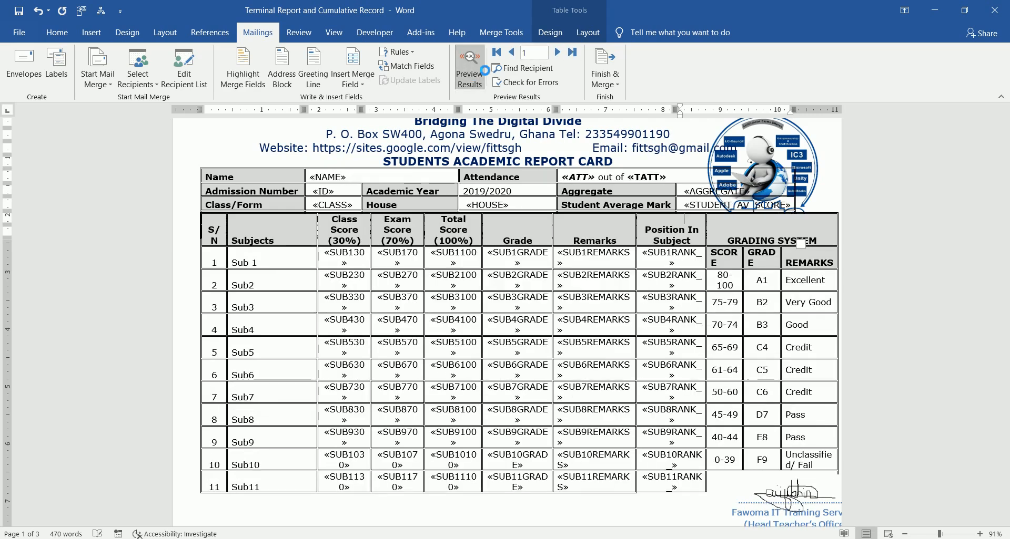
{"action": "left_click", "coordinate": [477, 64]}
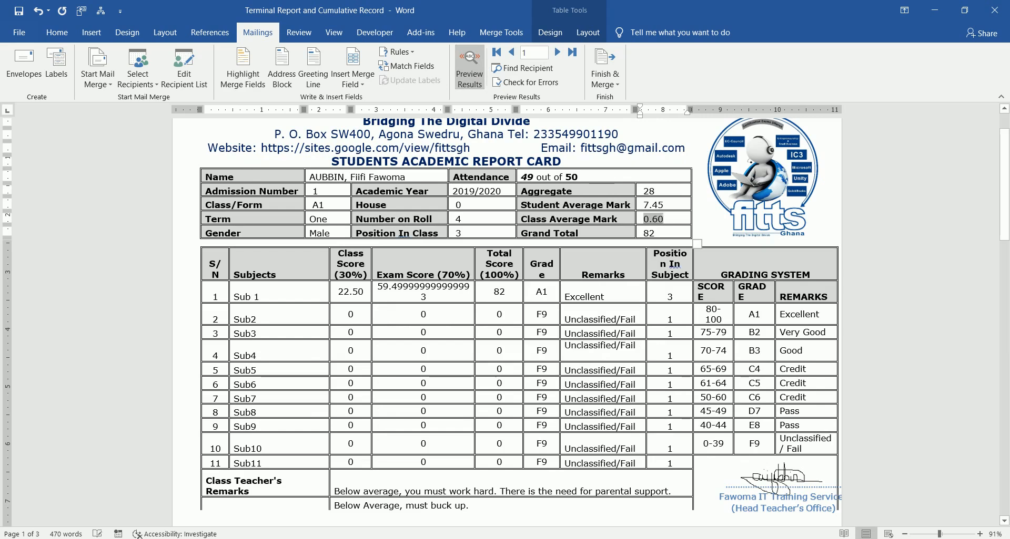
Add the \#0.00 switch to the field codes of the Sub 1 exam score and total score.
{"action": "left_click", "coordinate": [423, 294]}
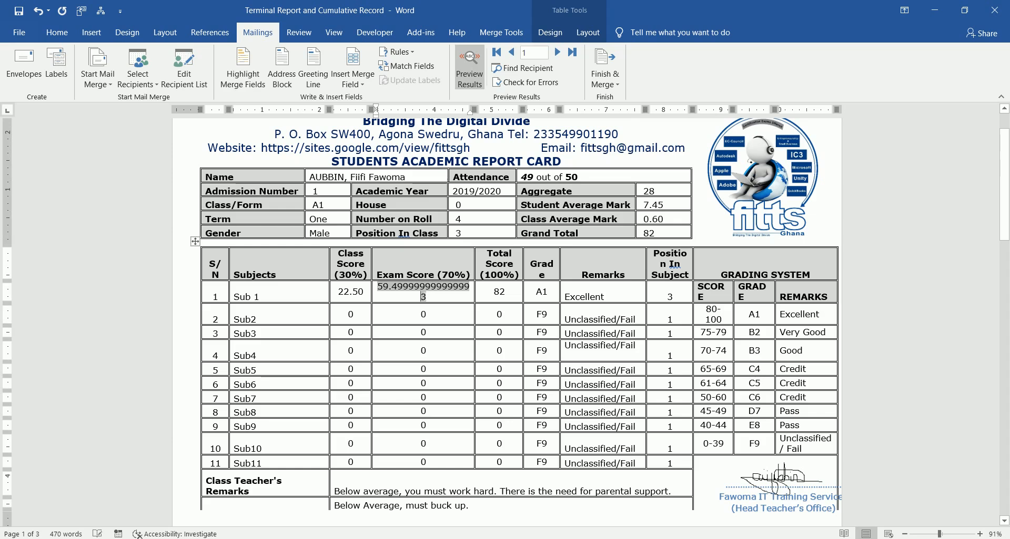
{"action": "right_click", "coordinate": [424, 296]}
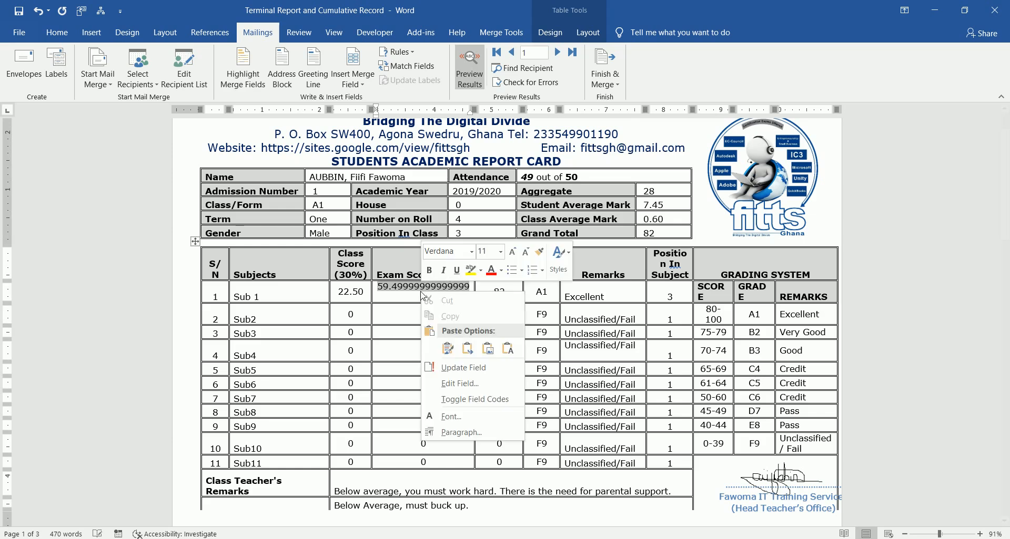
{"action": "left_click", "coordinate": [474, 399]}
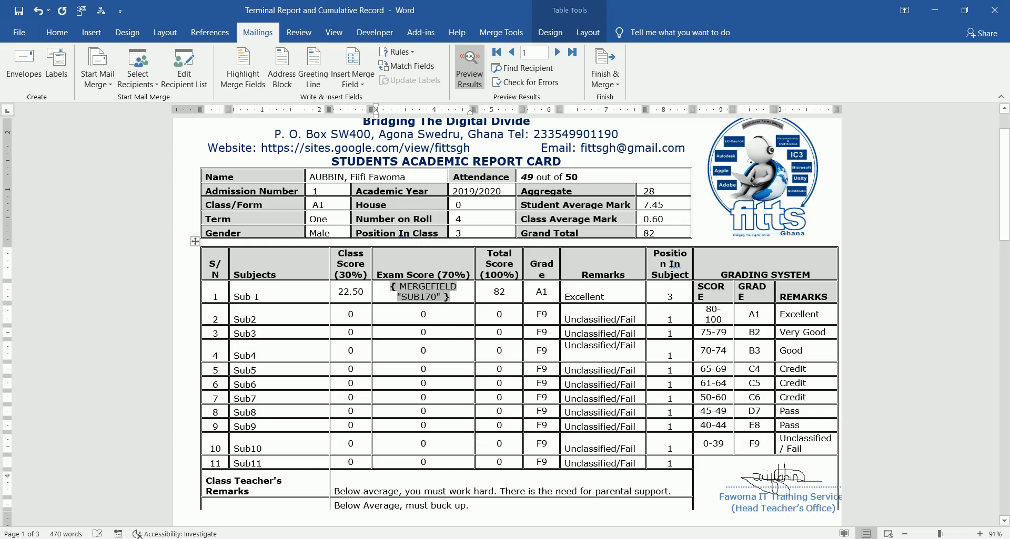
{"action": "type", "text": "\\#0.00"}
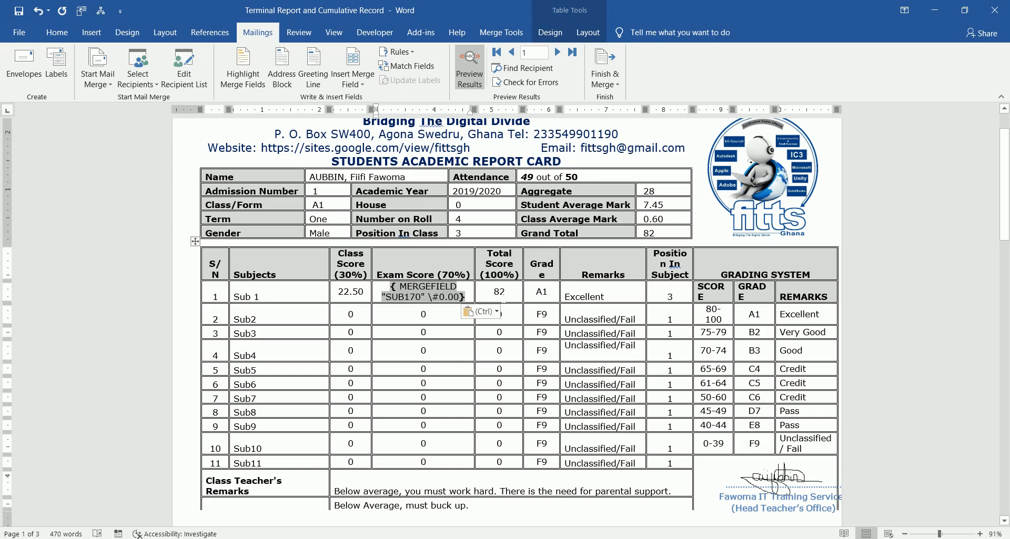
{"action": "right_click", "coordinate": [500, 297]}
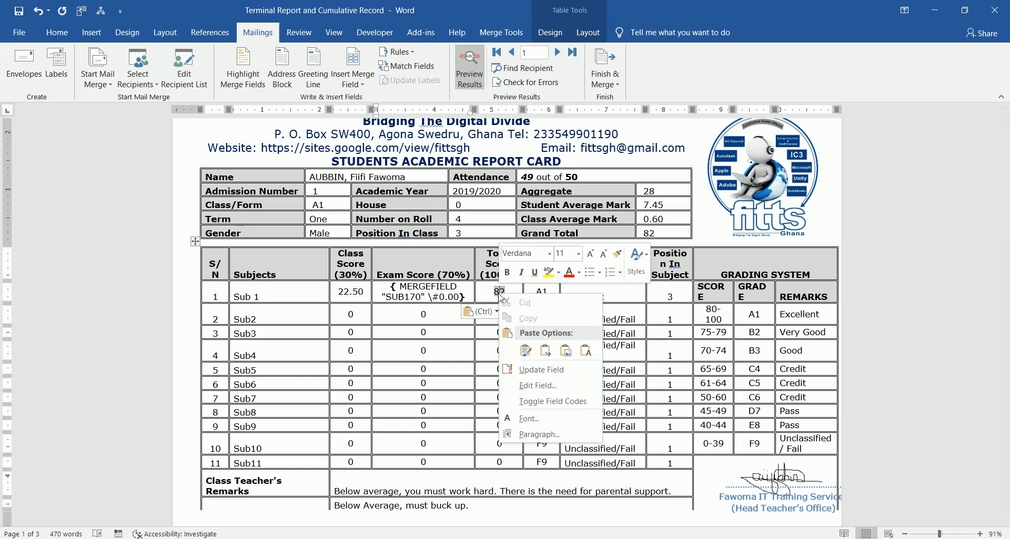
{"action": "left_click", "coordinate": [552, 402]}
{"action": "scroll", "coordinate": [555, 405], "scroll_direction": "down", "scroll_amount": 1}
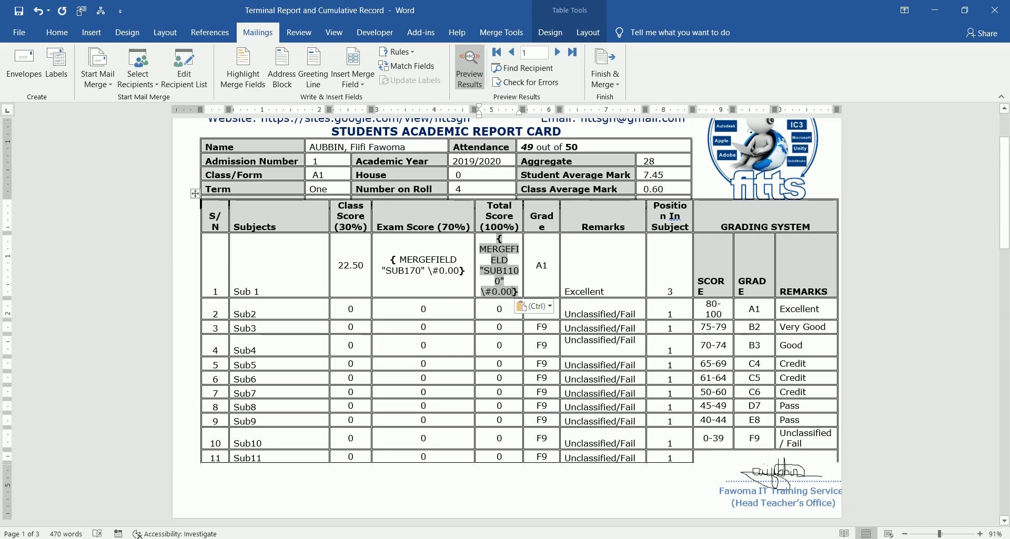
Show the field code of the Sub2 class score and append the \#0.00 switch to it.
{"action": "right_click", "coordinate": [353, 313]}
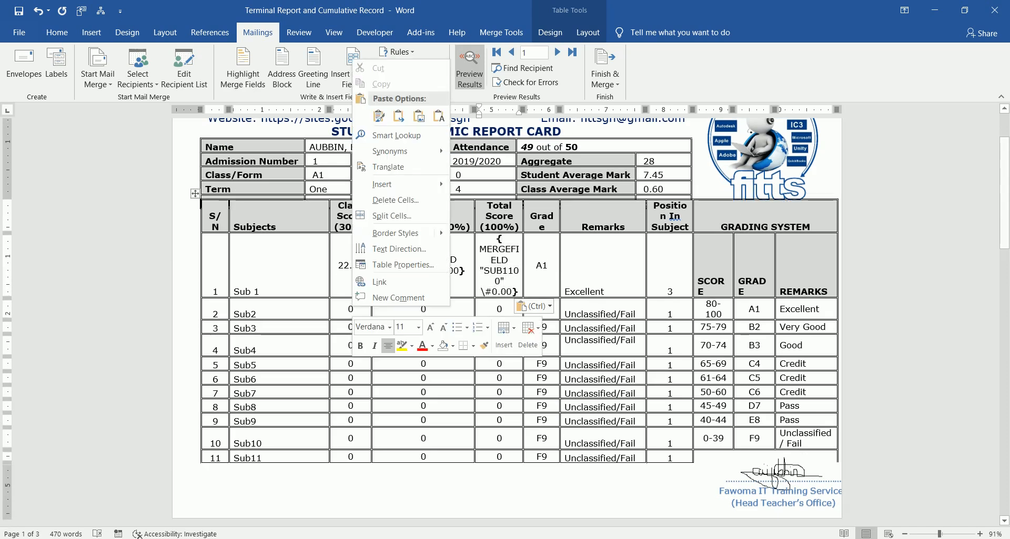
{"action": "left_click", "coordinate": [352, 311]}
{"action": "right_click", "coordinate": [351, 312]}
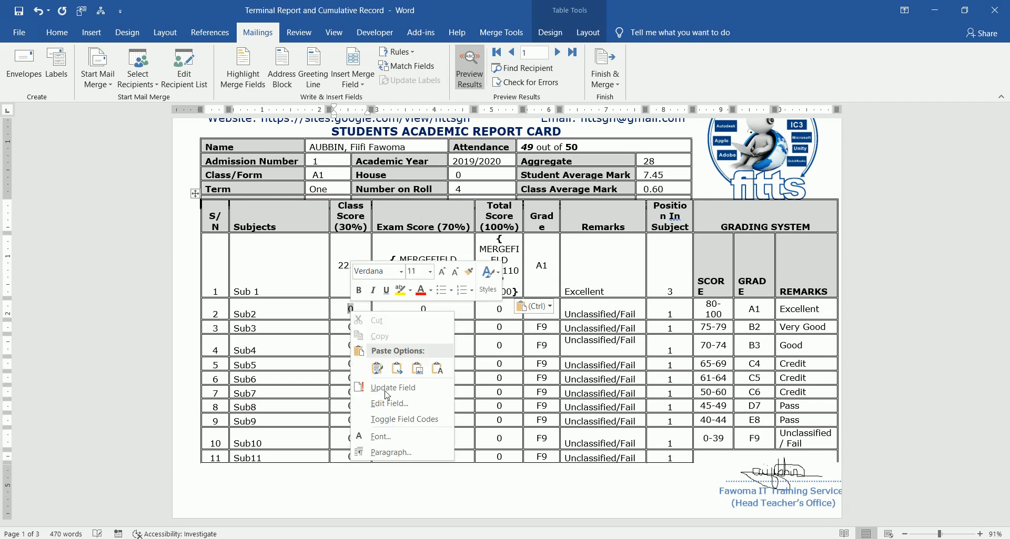
{"action": "left_click", "coordinate": [404, 419]}
{"action": "scroll", "coordinate": [412, 420], "scroll_direction": "up", "scroll_amount": 1}
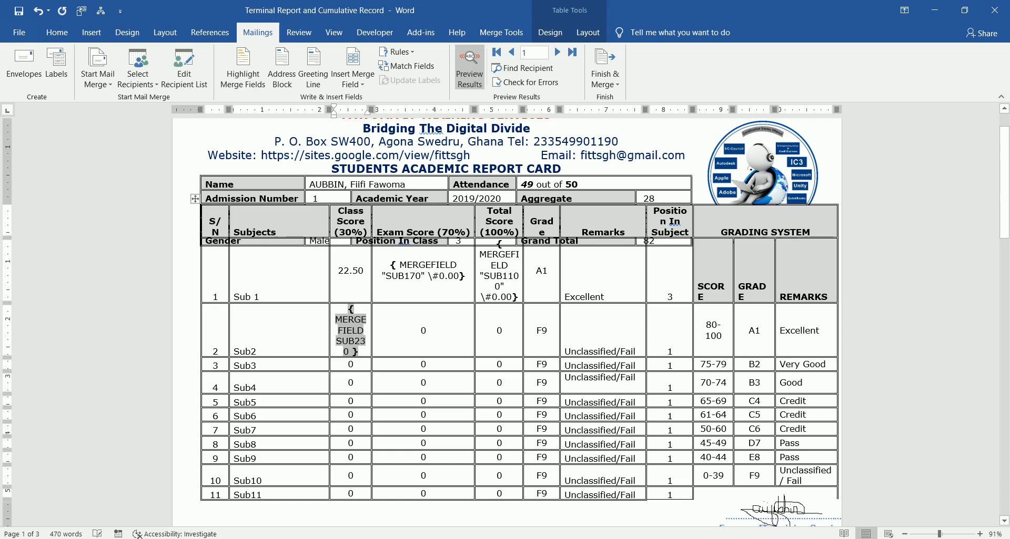
{"action": "type", "text": "\\#0.00"}
Show the field code of the Sub2 exam score and append the \#0.00 switch to it.
{"action": "left_click", "coordinate": [421, 319]}
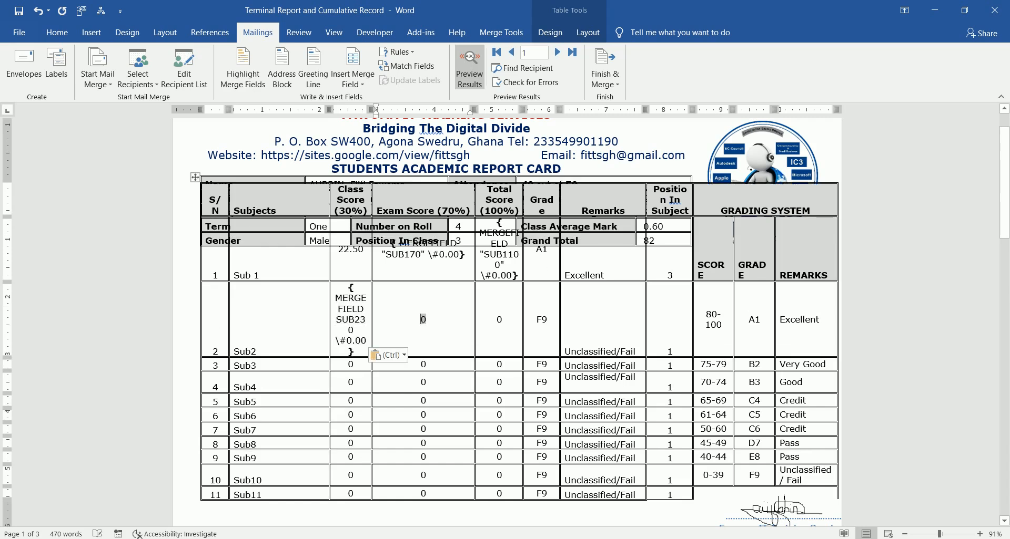
{"action": "right_click", "coordinate": [422, 321]}
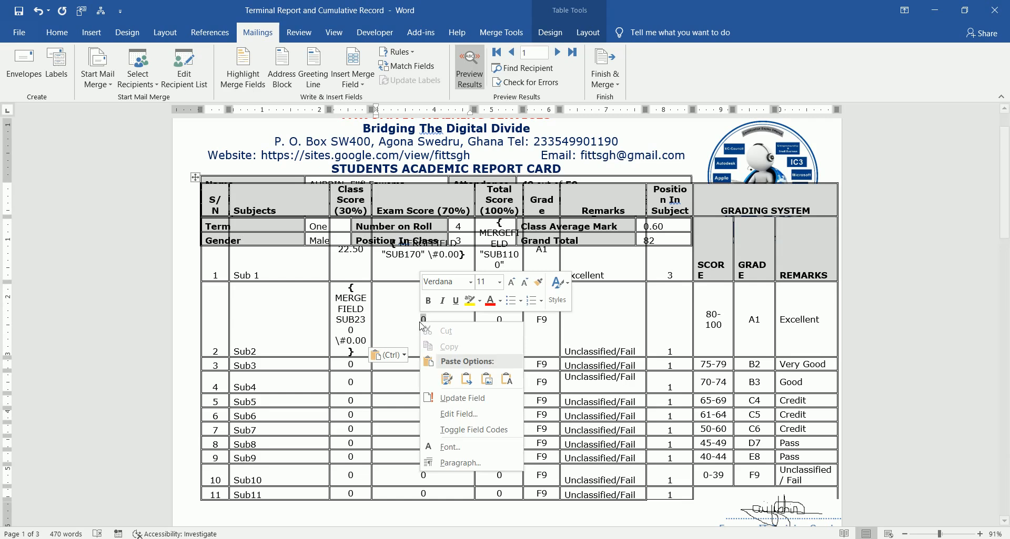
{"action": "left_click", "coordinate": [484, 430]}
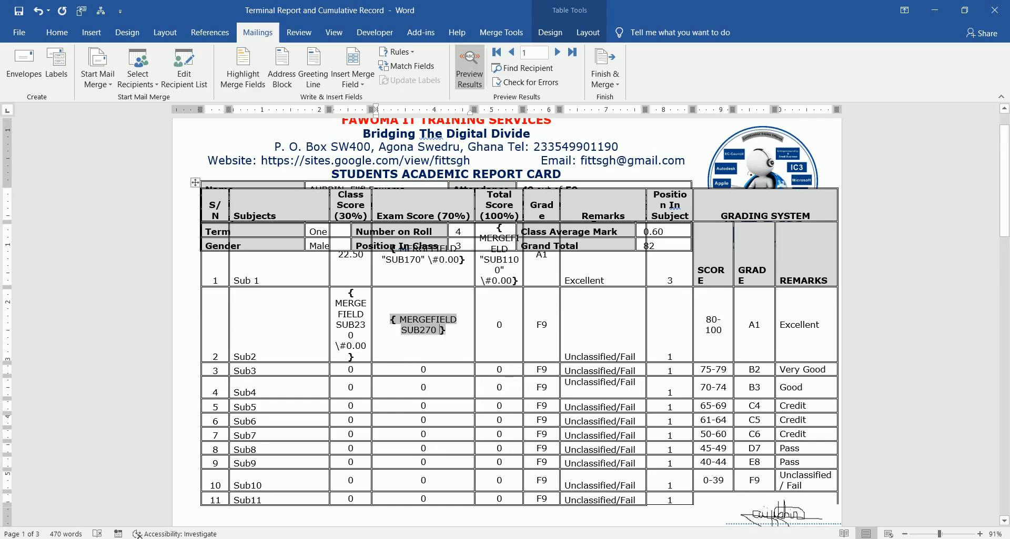
{"action": "type", "text": "\\#0.00"}
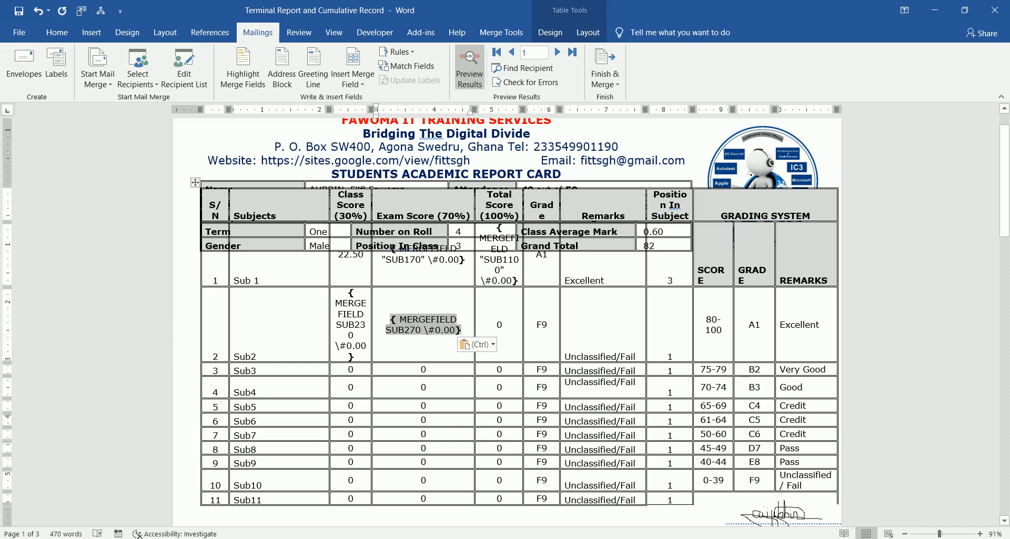
Show the field code of the Sub2 total score and append the \#0.00 switch to it.
{"action": "left_click", "coordinate": [503, 325]}
{"action": "right_click", "coordinate": [500, 326]}
{"action": "key", "text": "Escape"}
{"action": "right_click", "coordinate": [500, 330]}
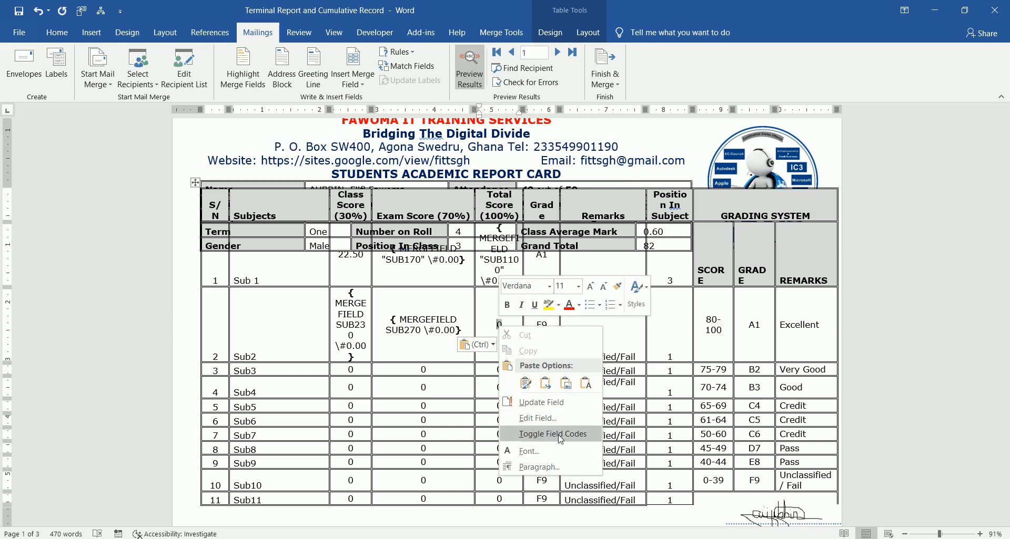
{"action": "key", "text": "Escape"}
{"action": "key", "text": "shift+F9"}
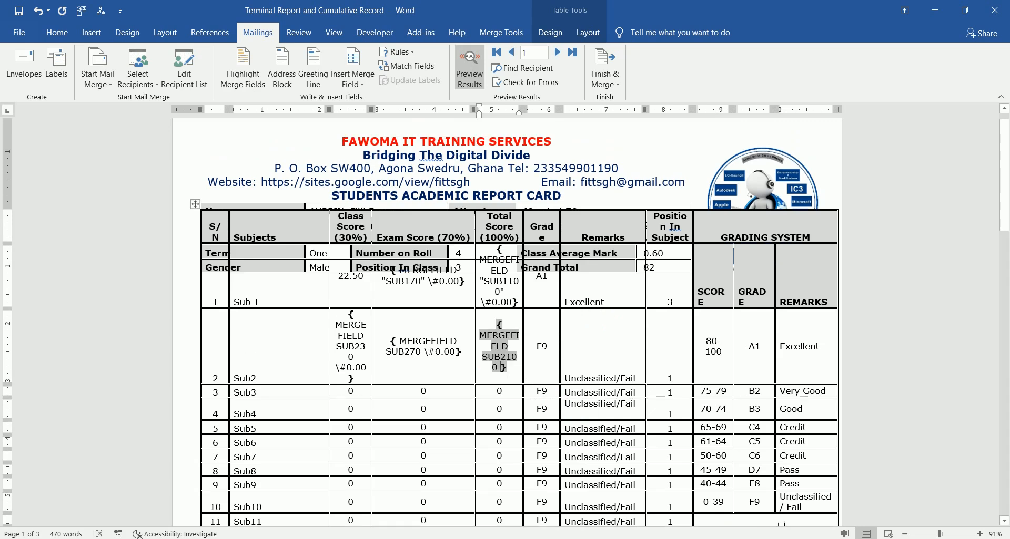
{"action": "type", "text": "\\#0.00"}
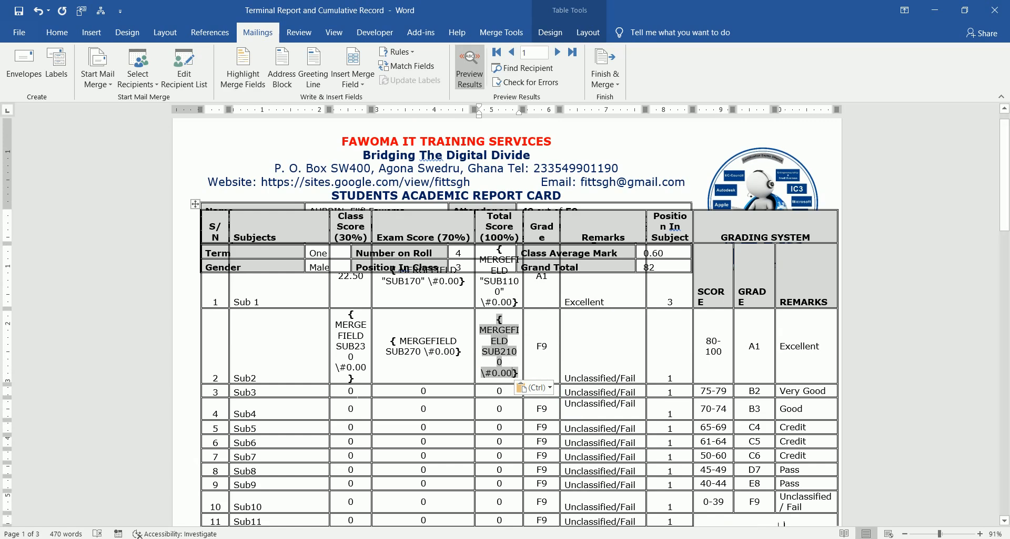
Show the field code of the Sub3 class score and append the \#0.00 switch to it.
{"action": "left_click", "coordinate": [354, 391]}
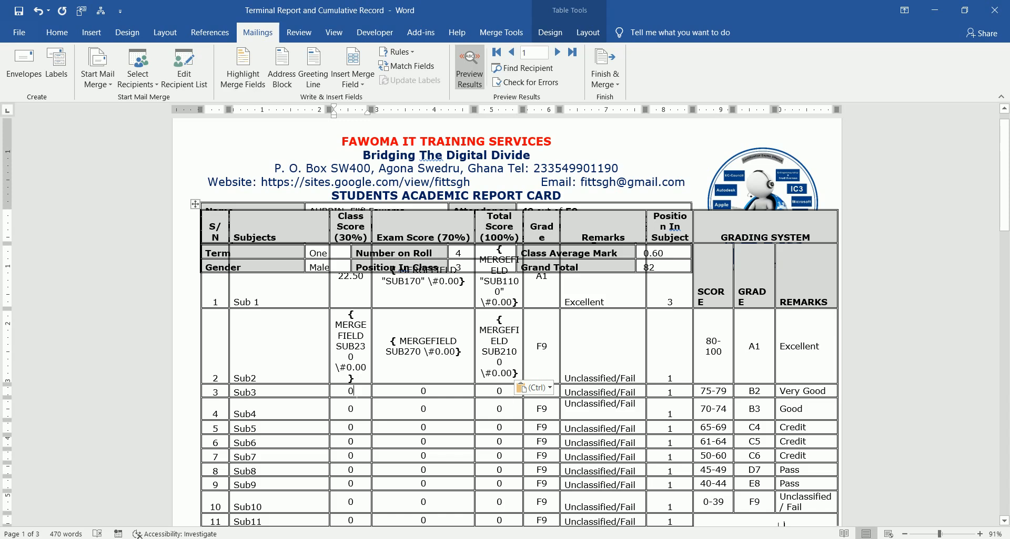
{"action": "right_click", "coordinate": [353, 392]}
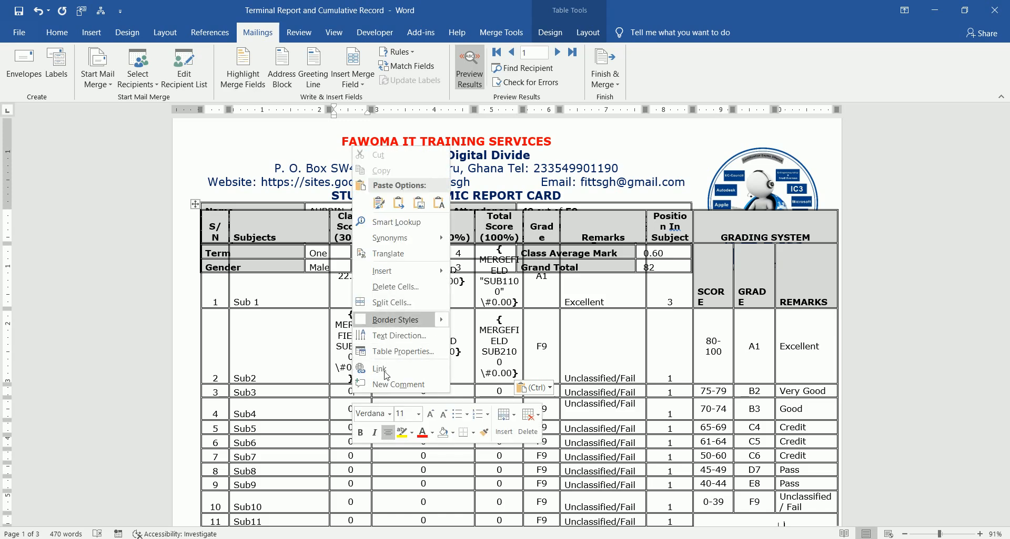
{"action": "left_click", "coordinate": [354, 395]}
{"action": "right_click", "coordinate": [351, 391]}
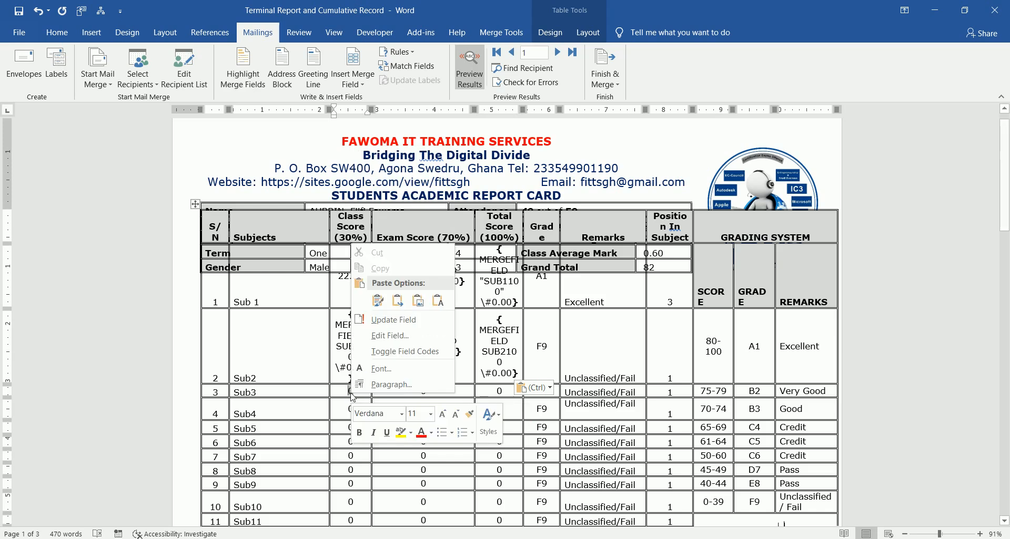
{"action": "left_click", "coordinate": [405, 351]}
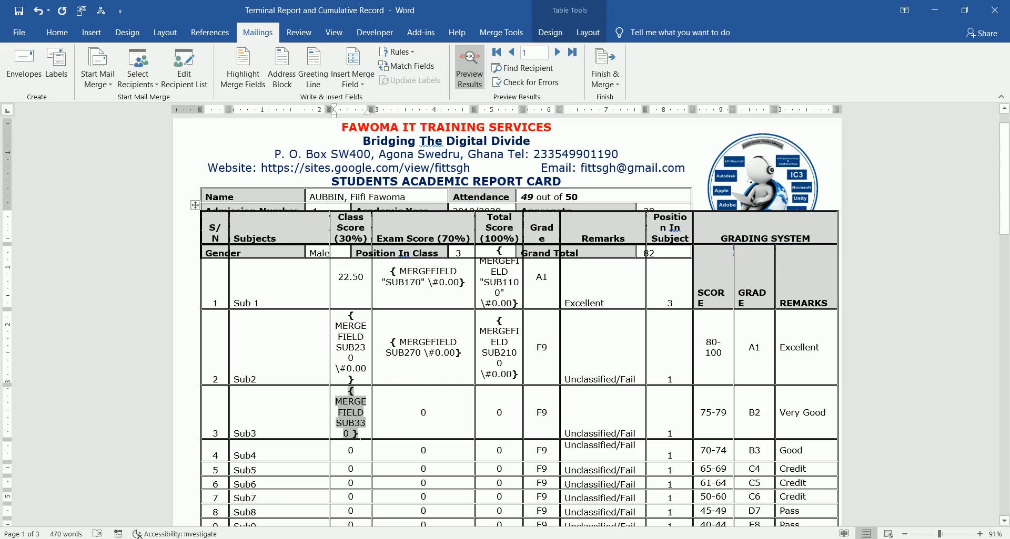
{"action": "type", "text": "\\#0.00"}
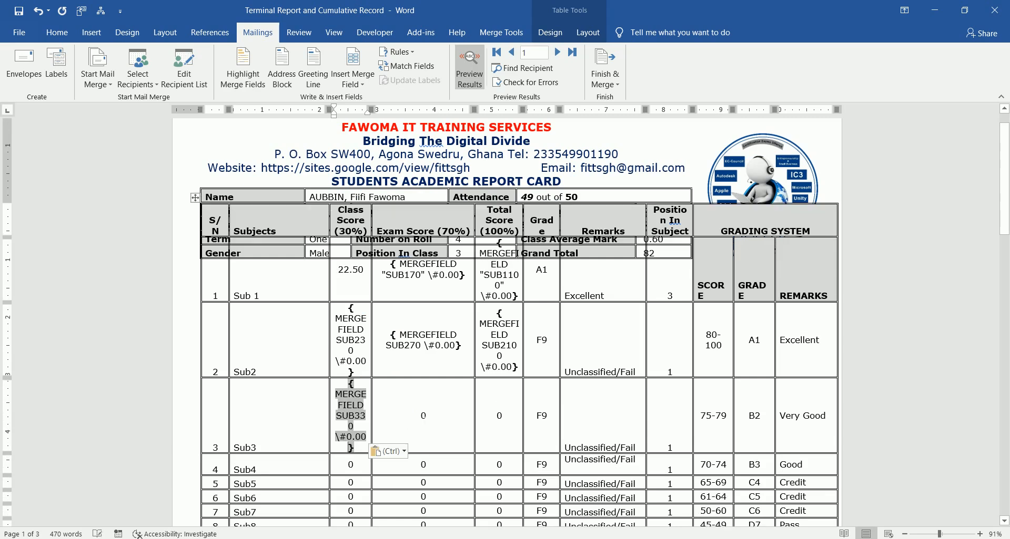
Show the field code of the Sub3 exam score and append the \#0.00 switch to it.
{"action": "left_click", "coordinate": [422, 416]}
{"action": "left_click", "coordinate": [427, 416]}
{"action": "right_click", "coordinate": [426, 416]}
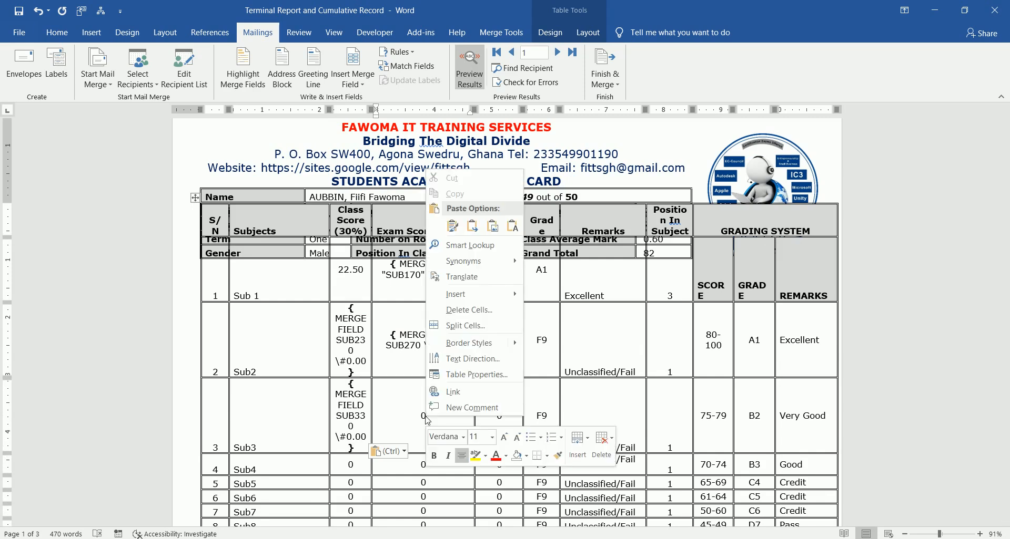
{"action": "key", "text": "Escape"}
{"action": "right_click", "coordinate": [426, 417]}
{"action": "key", "text": "Escape"}
{"action": "left_click", "coordinate": [421, 416]}
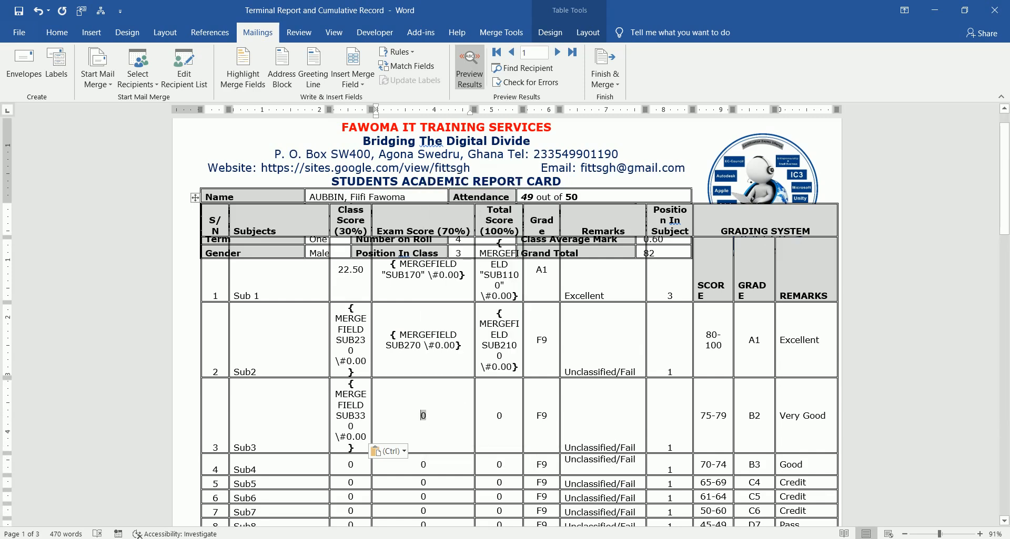
{"action": "right_click", "coordinate": [422, 416]}
{"action": "left_click", "coordinate": [462, 376]}
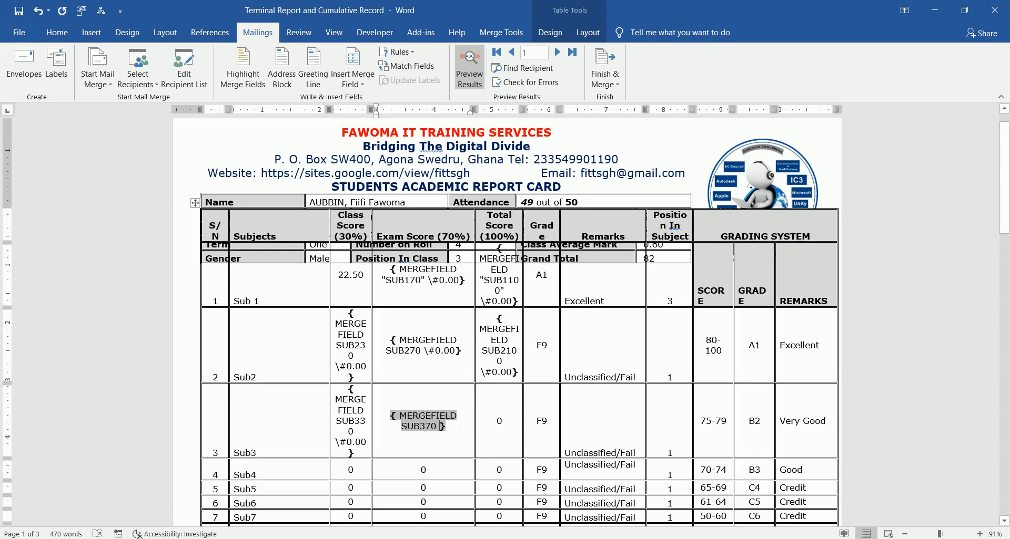
{"action": "type", "text": "\\#0.00"}
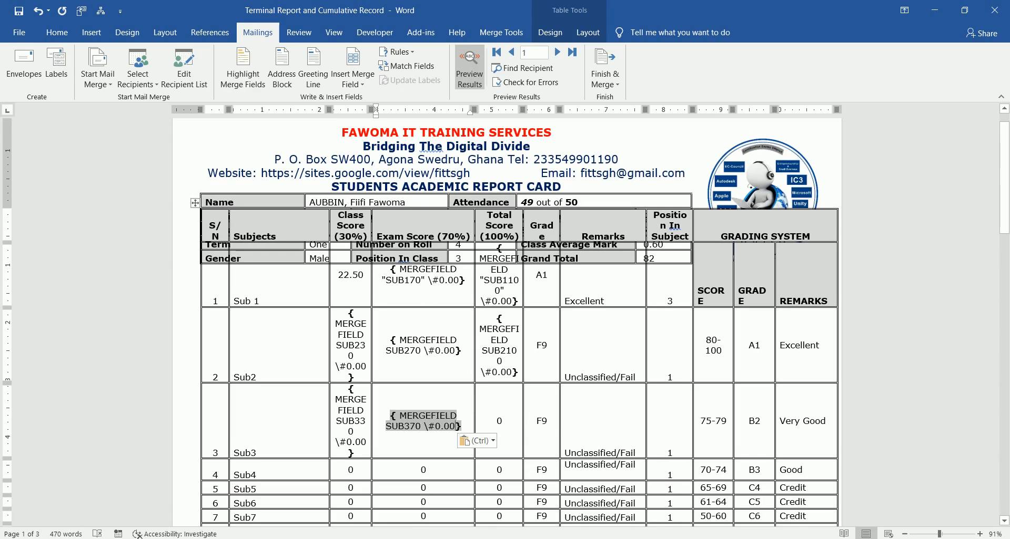
Hide the field codes of the Sub 1 exam score and total score so their merged results are displayed.
{"action": "right_click", "coordinate": [423, 272]}
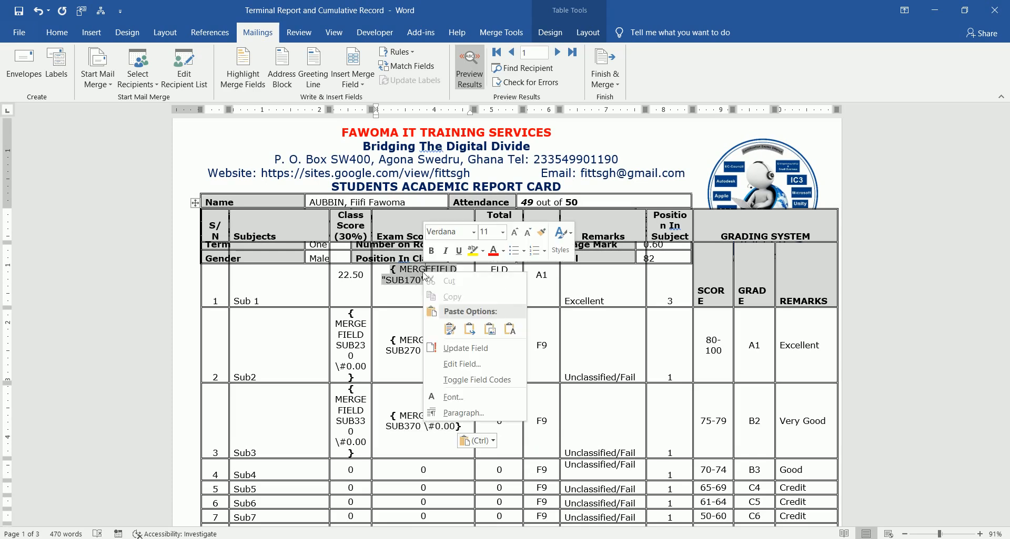
{"action": "left_click", "coordinate": [476, 380]}
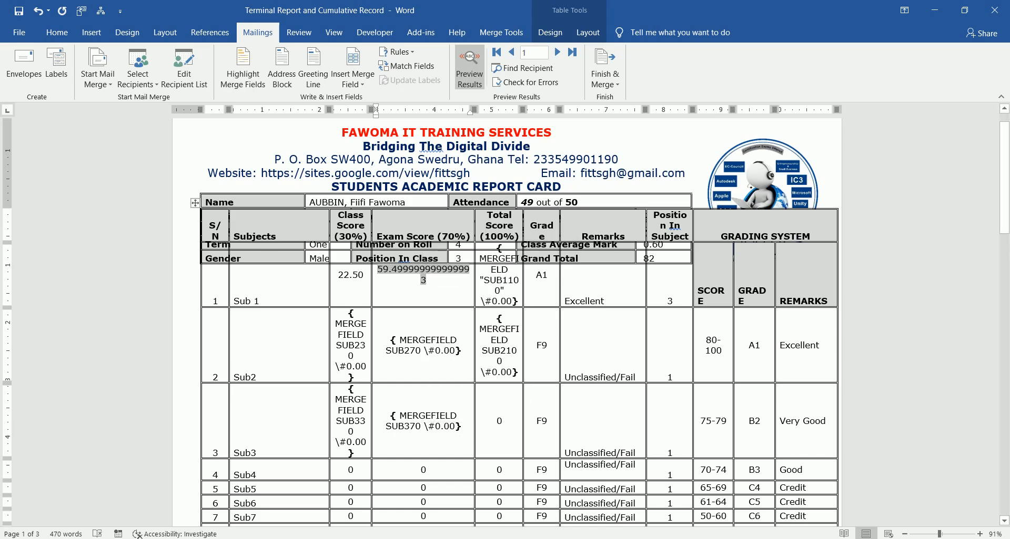
{"action": "right_click", "coordinate": [476, 255]}
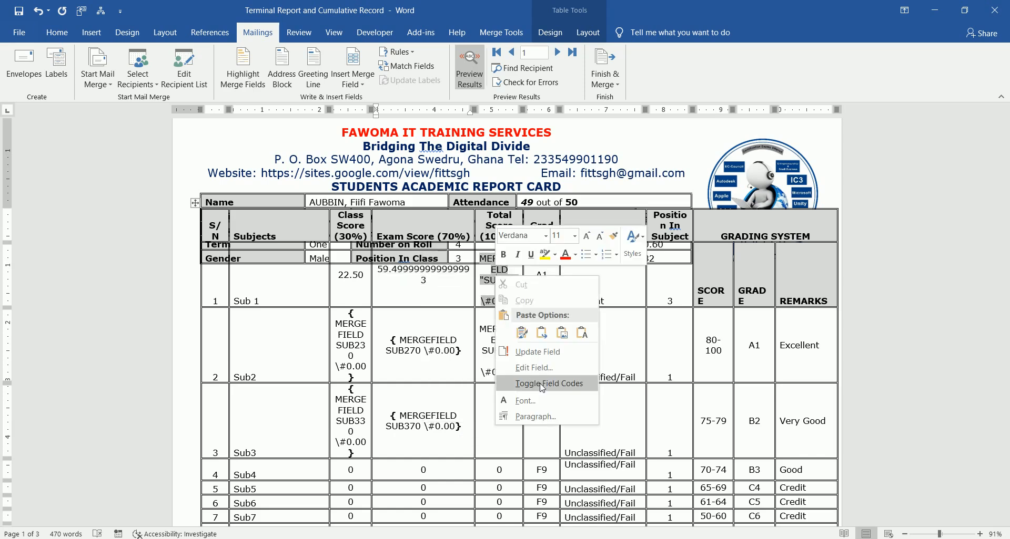
{"action": "left_click", "coordinate": [526, 386]}
{"action": "scroll", "coordinate": [504, 315], "scroll_direction": "up", "scroll_amount": 1}
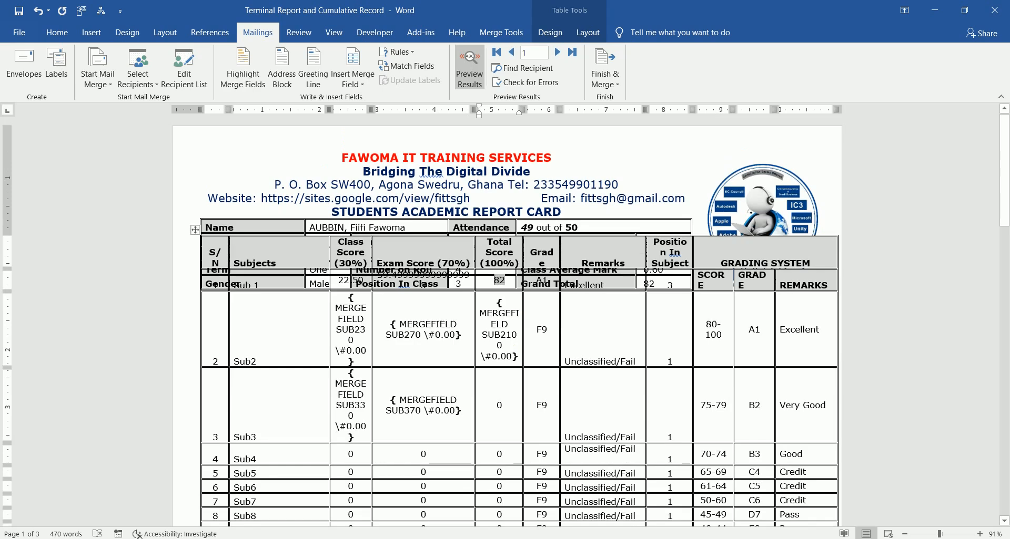
Switch the Sub2 exam, total and class score fields from field codes back to their merged results.
{"action": "left_click", "coordinate": [423, 329]}
{"action": "right_click", "coordinate": [425, 328]}
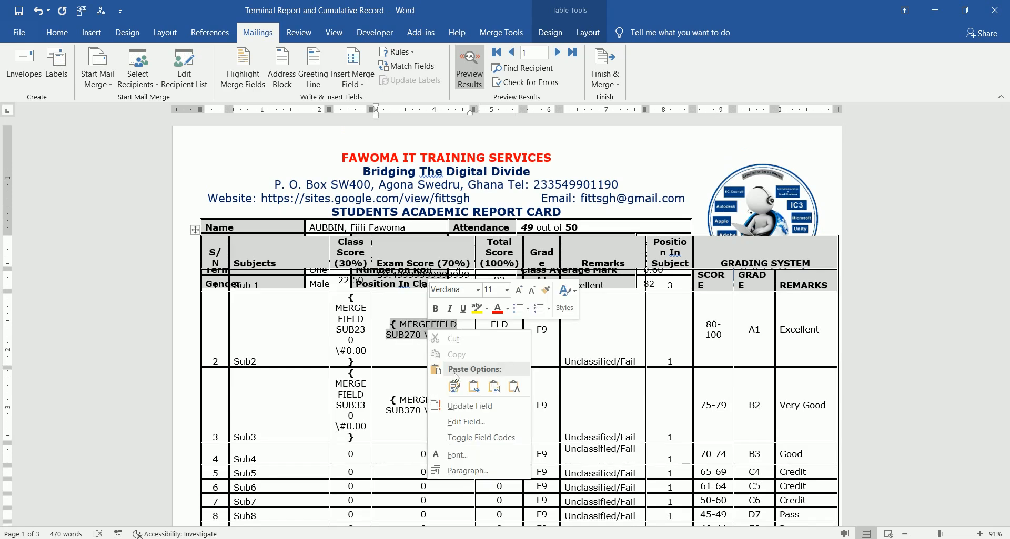
{"action": "left_click", "coordinate": [463, 435]}
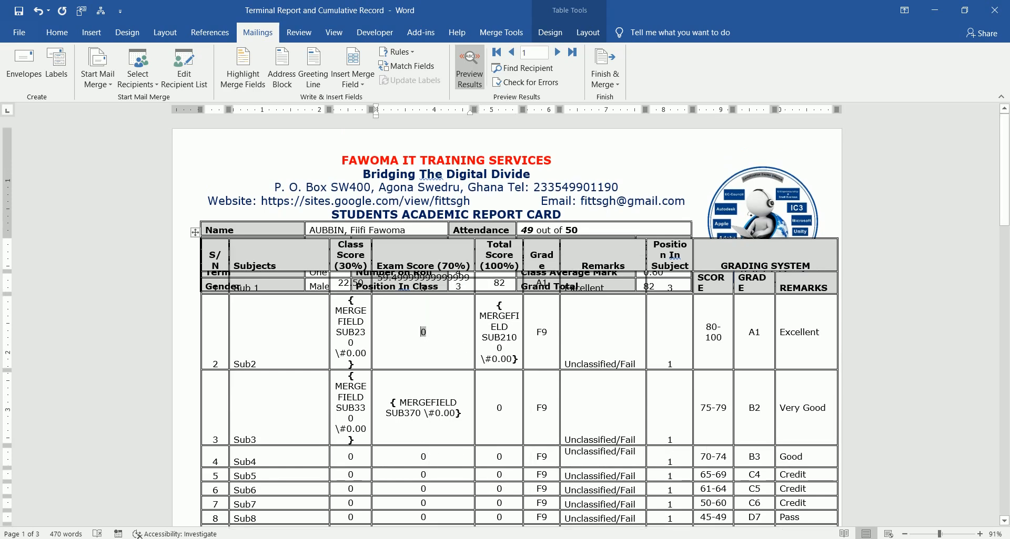
{"action": "right_click", "coordinate": [500, 355]}
{"action": "left_click", "coordinate": [539, 462]}
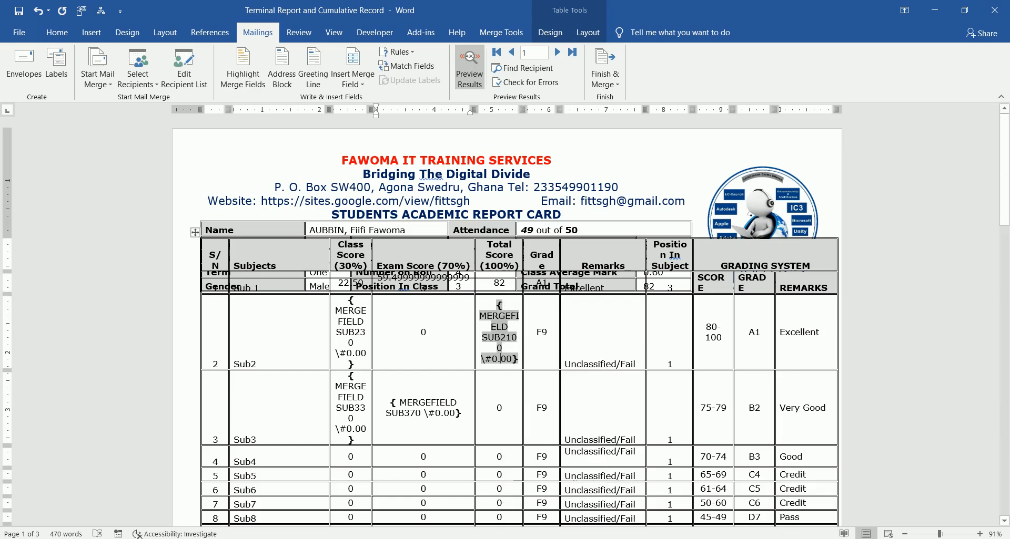
{"action": "right_click", "coordinate": [347, 355]}
{"action": "left_click", "coordinate": [400, 466]}
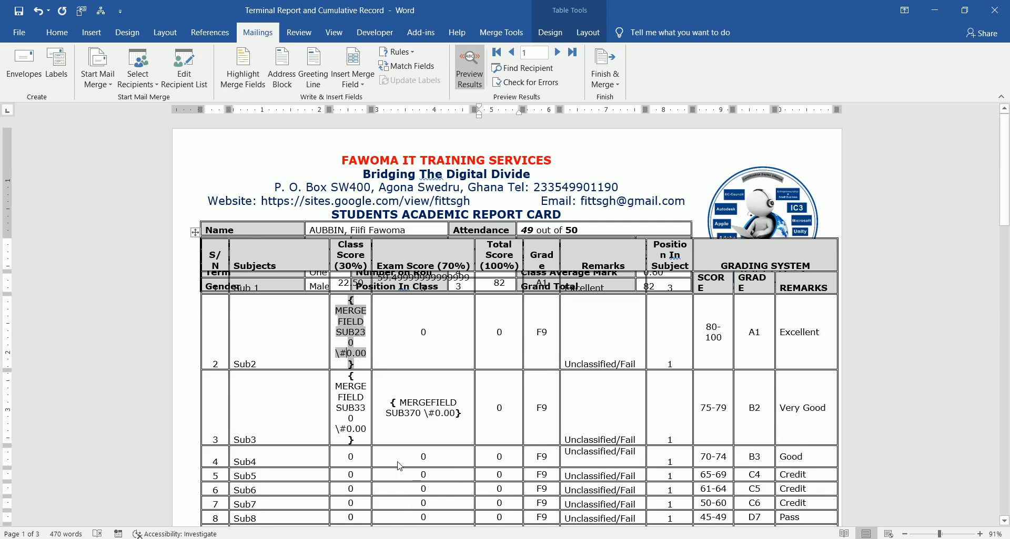
Hide the field codes of the Sub3 class score and exam score.
{"action": "right_click", "coordinate": [347, 379]}
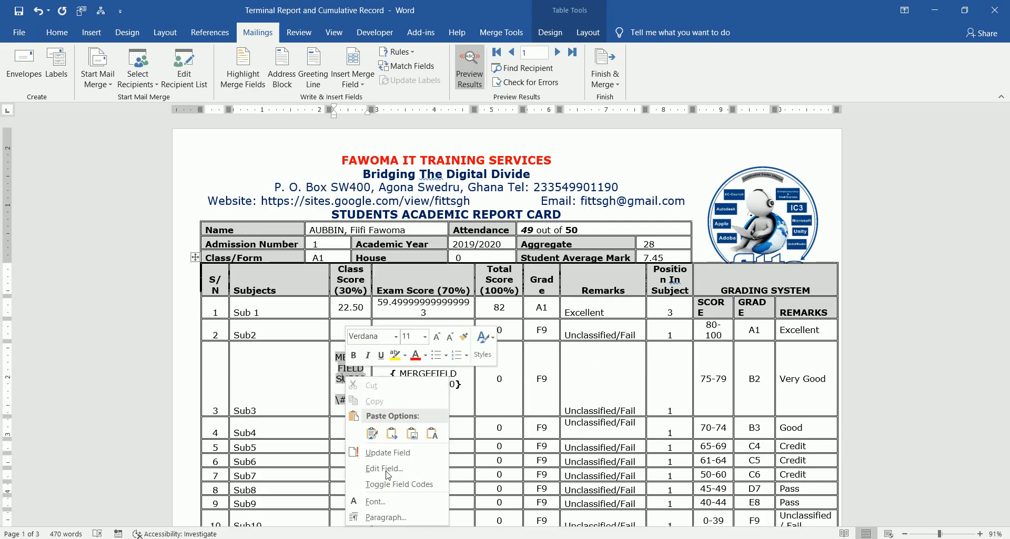
{"action": "left_click", "coordinate": [400, 489]}
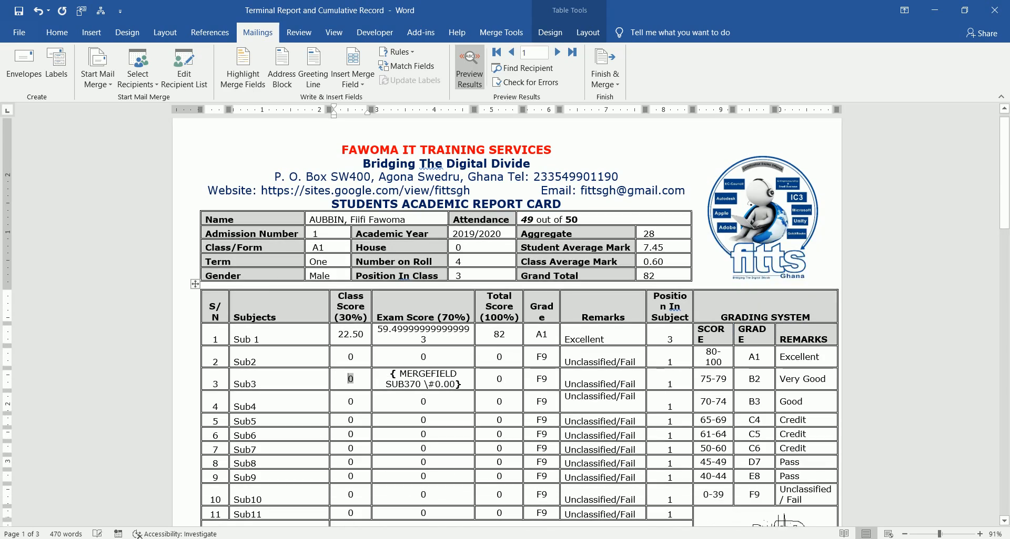
{"action": "right_click", "coordinate": [428, 381]}
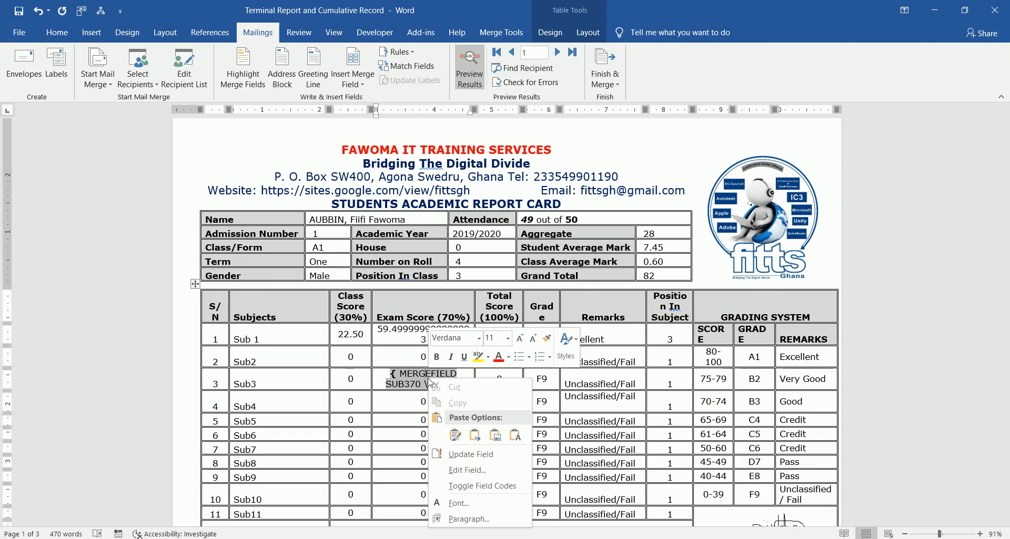
{"action": "left_click", "coordinate": [469, 487]}
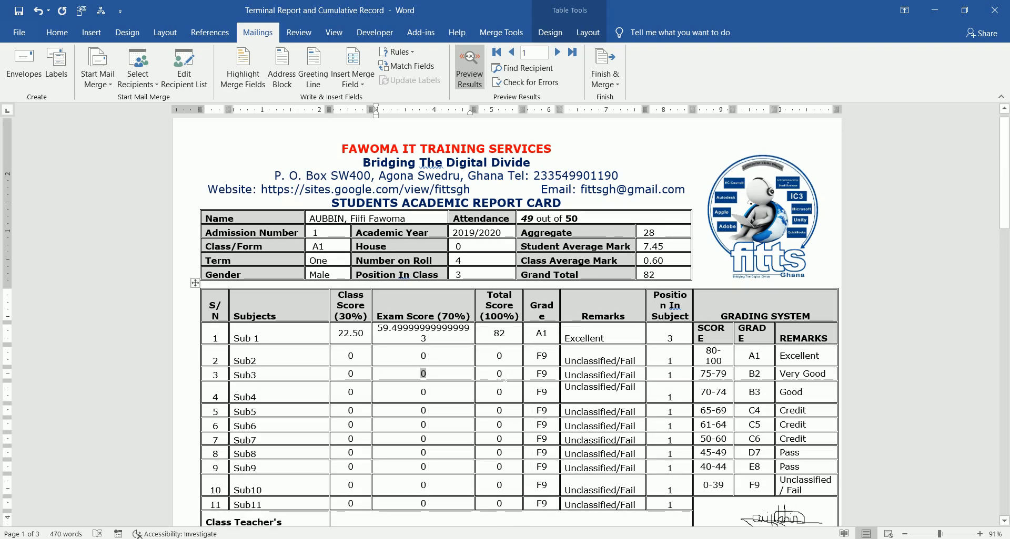
Append the \#0.00 switch inside the Sub3 total score merge field and hide its code again.
{"action": "right_click", "coordinate": [501, 377]}
{"action": "left_click", "coordinate": [505, 375]}
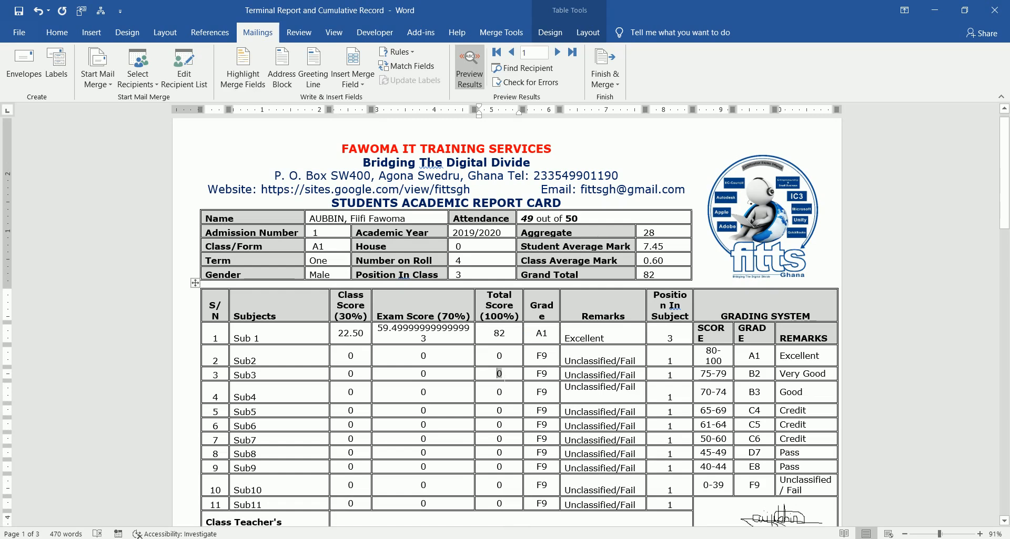
{"action": "right_click", "coordinate": [501, 375]}
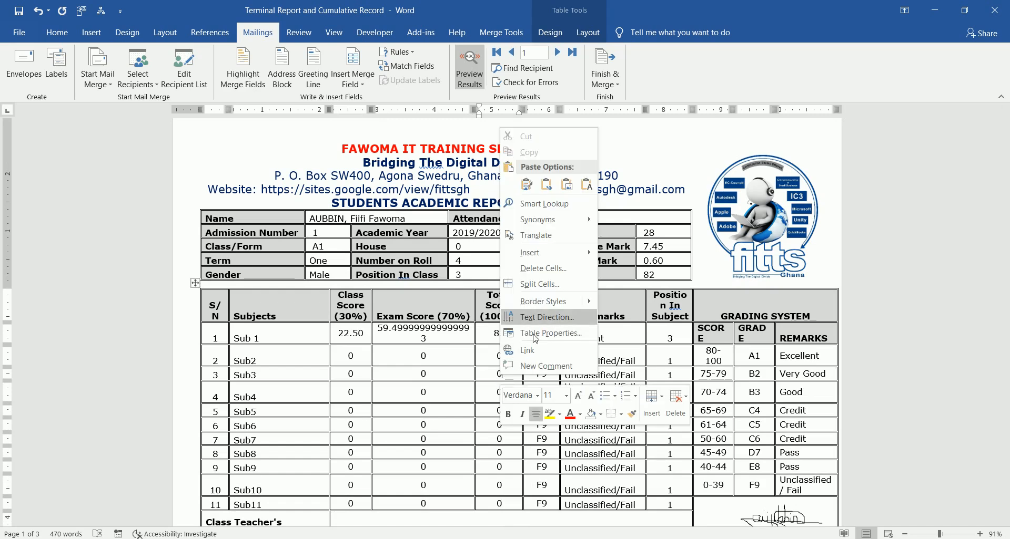
{"action": "left_click", "coordinate": [502, 375]}
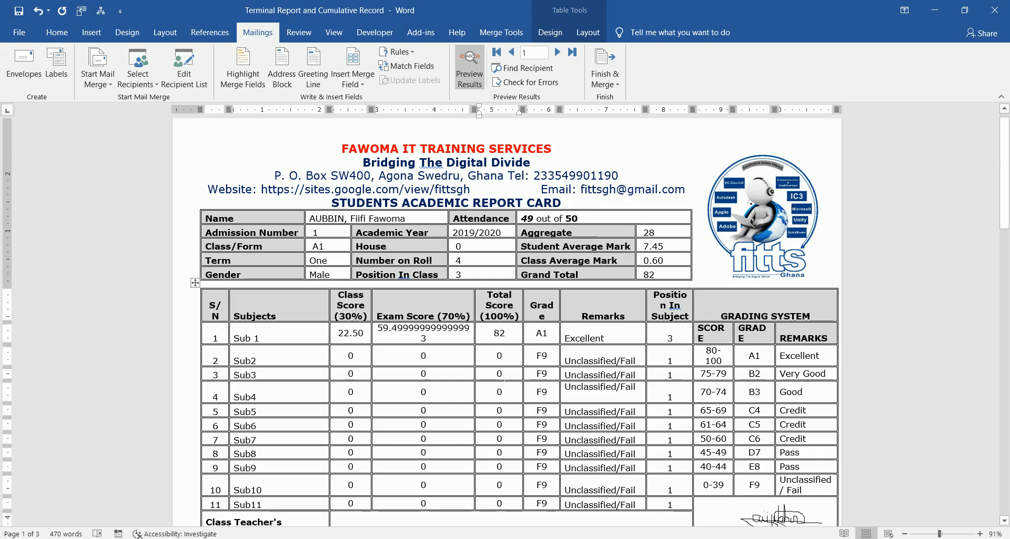
{"action": "right_click", "coordinate": [501, 379]}
{"action": "left_click", "coordinate": [502, 379]}
{"action": "key", "text": "Left"}
{"action": "right_click", "coordinate": [498, 375]}
{"action": "left_click", "coordinate": [556, 484]}
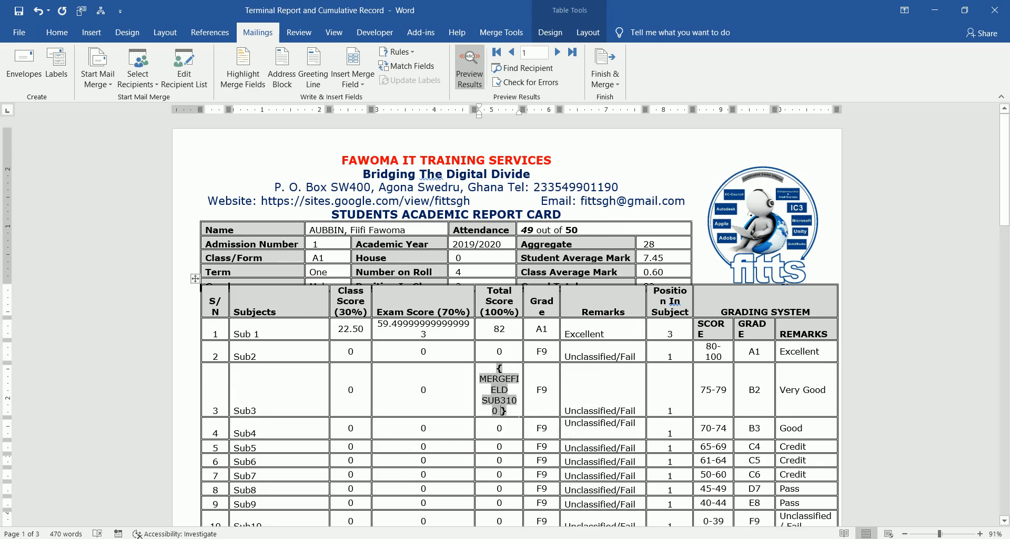
{"action": "type", "text": "\\#0.00"}
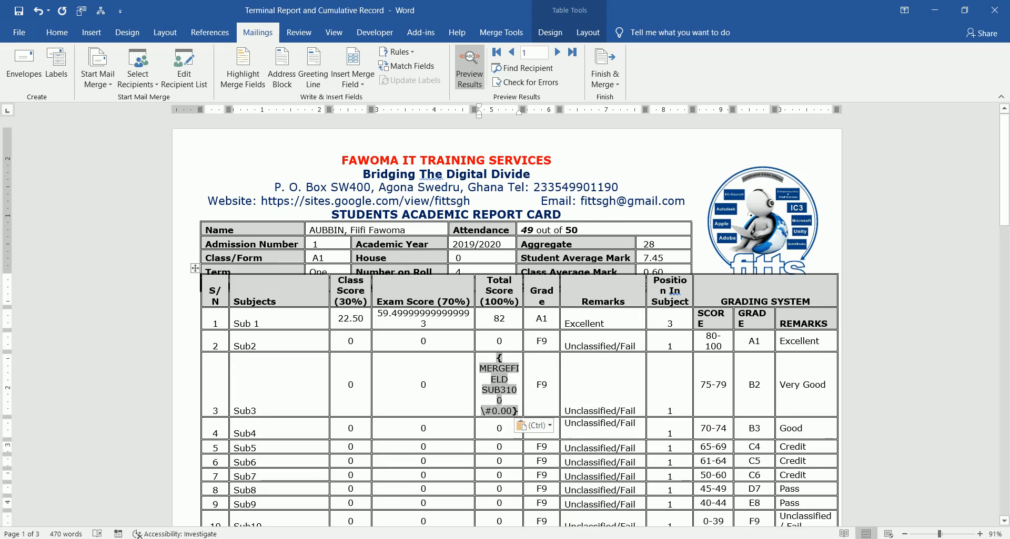
{"action": "right_click", "coordinate": [497, 403]}
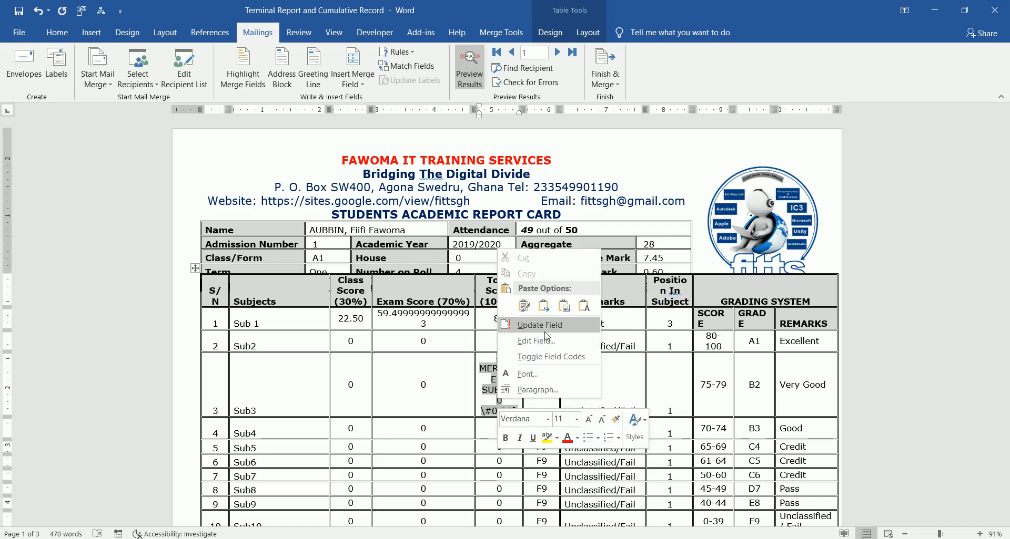
{"action": "left_click", "coordinate": [555, 362]}
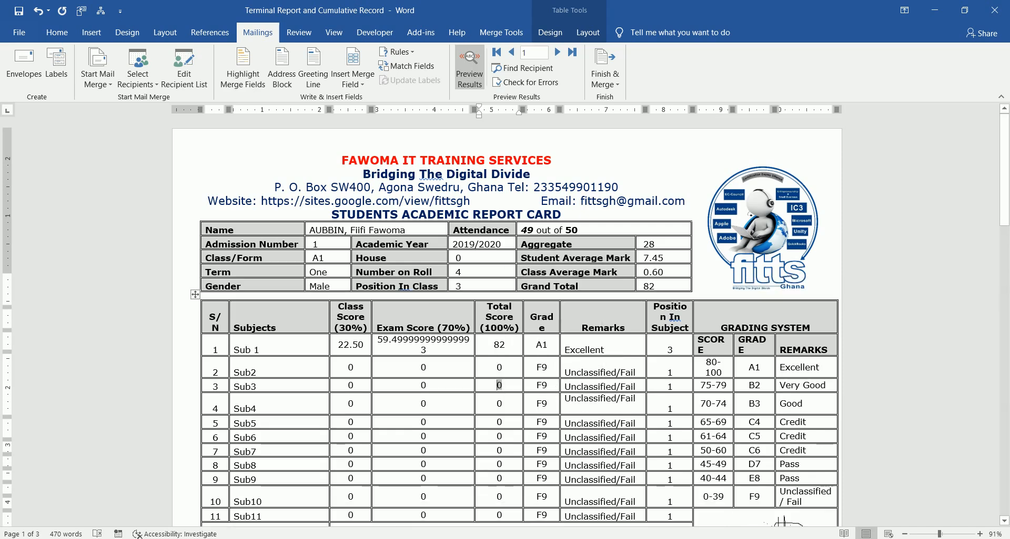
Select the Sub4 class score, display all field codes in the document for inspection and hide them again.
{"action": "left_click", "coordinate": [352, 404]}
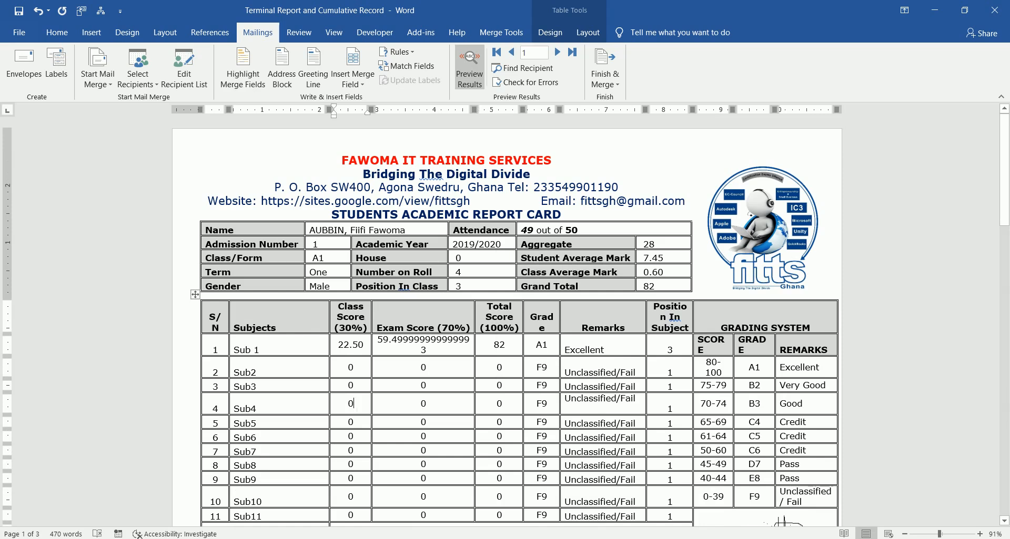
{"action": "double_click", "coordinate": [350, 404]}
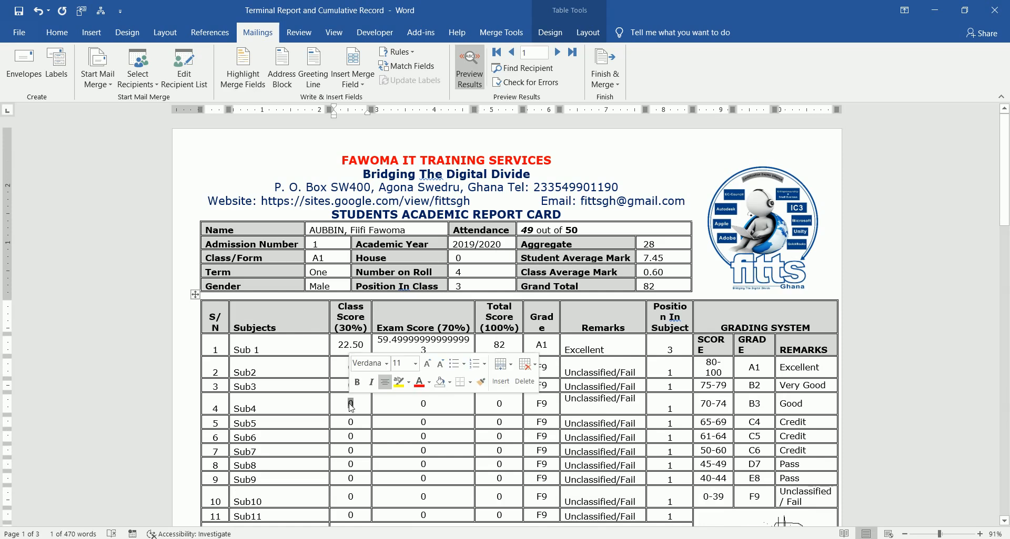
{"action": "key", "text": "alt+F9"}
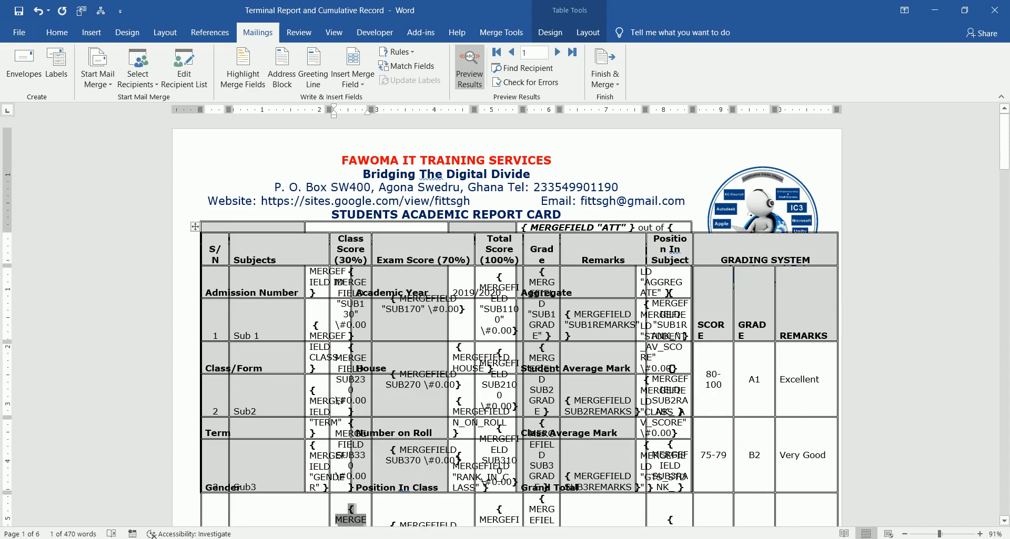
{"action": "key", "text": "alt+F9"}
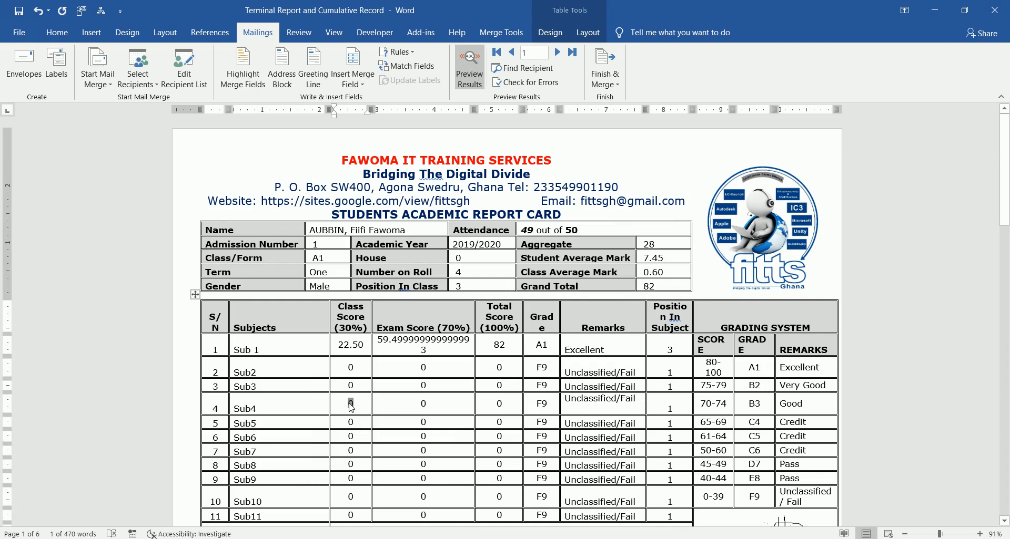
Append the \#0.00 switch inside the Sub4 class score merge field and hide its code again.
{"action": "scroll", "coordinate": [1006, 207], "scroll_direction": "down", "scroll_amount": 3}
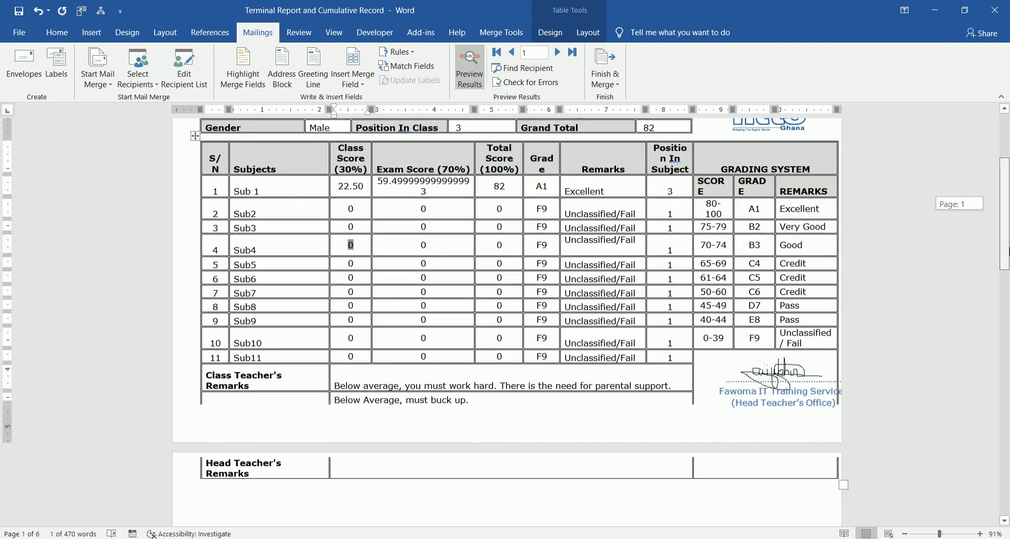
{"action": "right_click", "coordinate": [352, 249]}
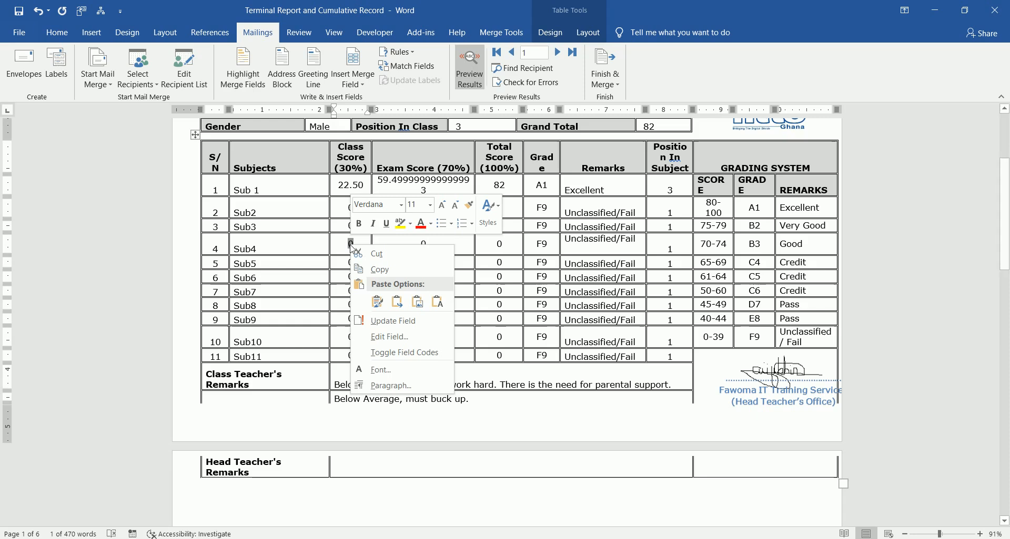
{"action": "left_click", "coordinate": [431, 353]}
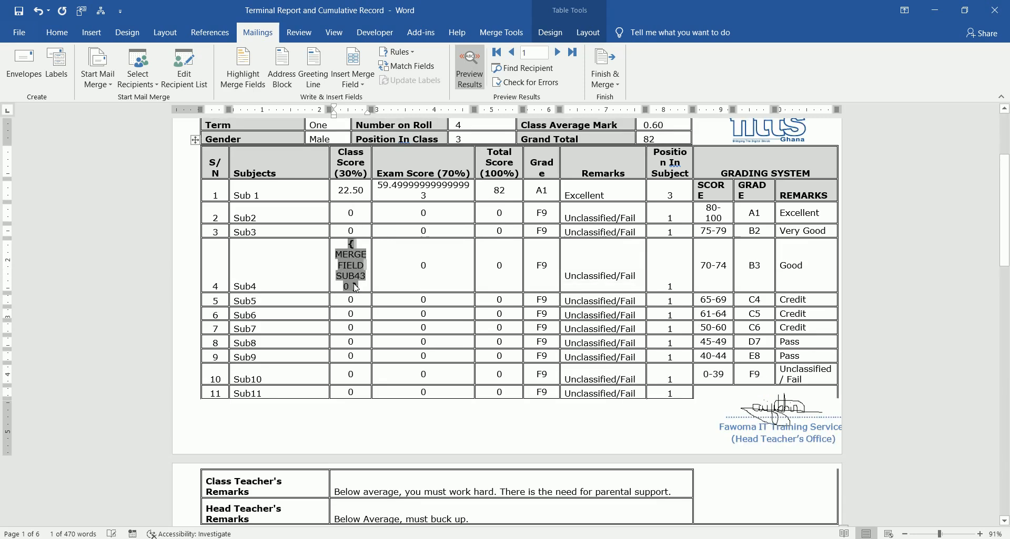
{"action": "left_click", "coordinate": [355, 288]}
{"action": "type", "text": "\\#0.00"}
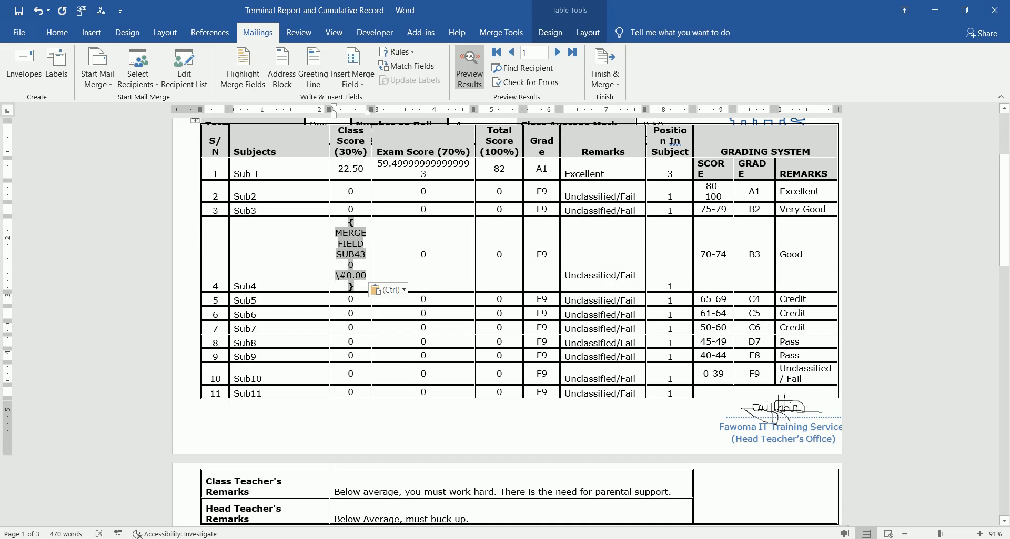
{"action": "right_click", "coordinate": [354, 262]}
{"action": "left_click", "coordinate": [400, 370]}
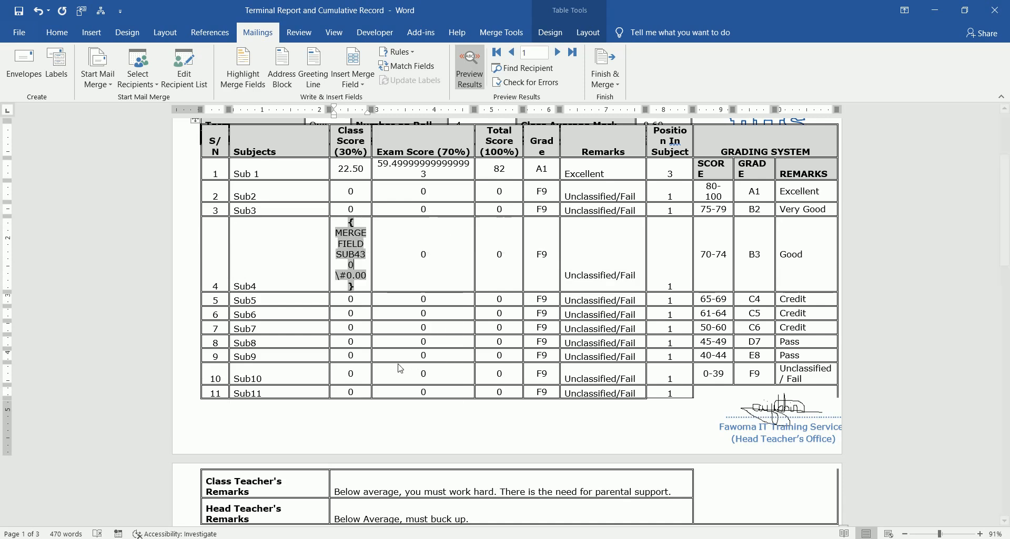
Reveal the field code of the Sub4 exam score and append the \#0.00 switch inside it.
{"action": "left_click", "coordinate": [426, 265]}
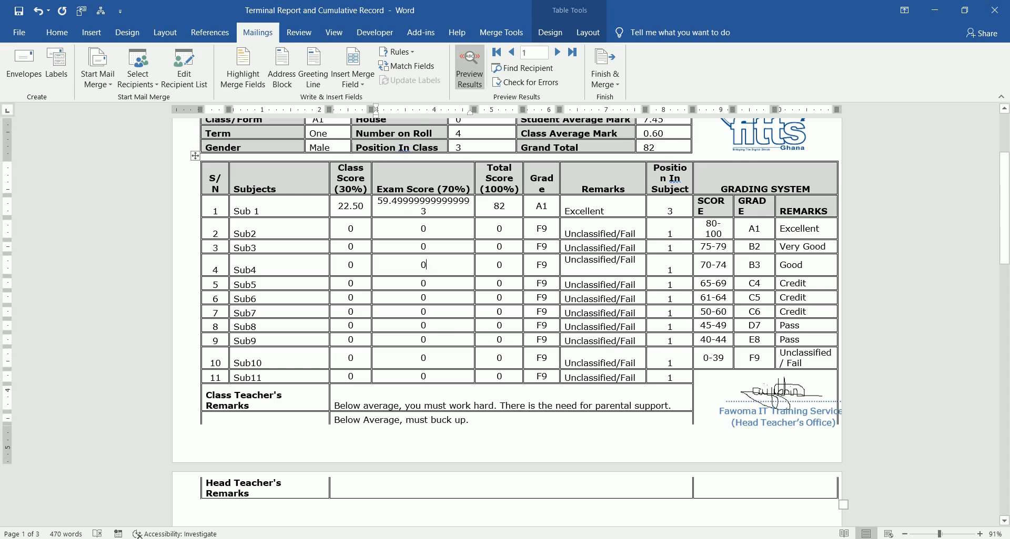
{"action": "right_click", "coordinate": [424, 267]}
{"action": "key", "text": "Escape"}
{"action": "right_click", "coordinate": [424, 268]}
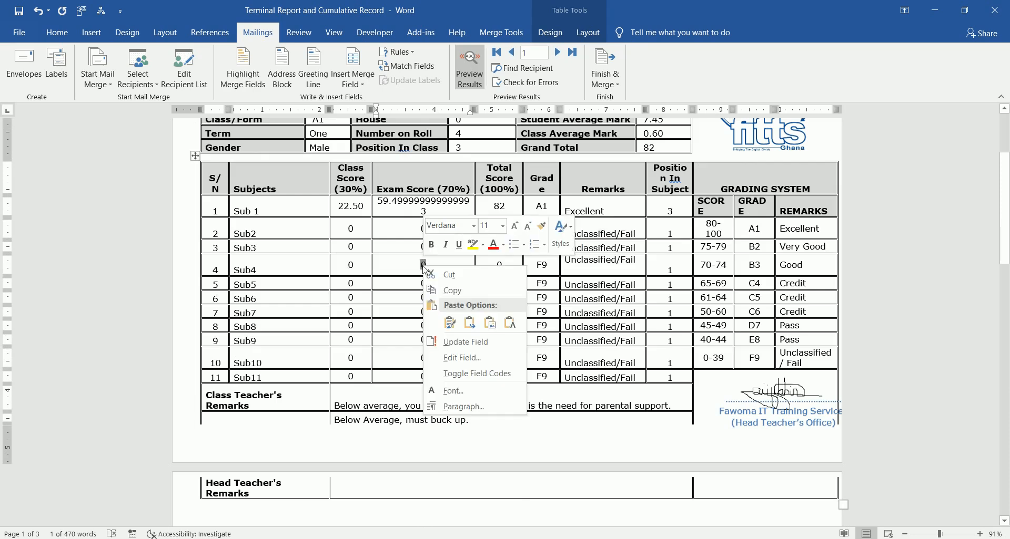
{"action": "left_click", "coordinate": [477, 373]}
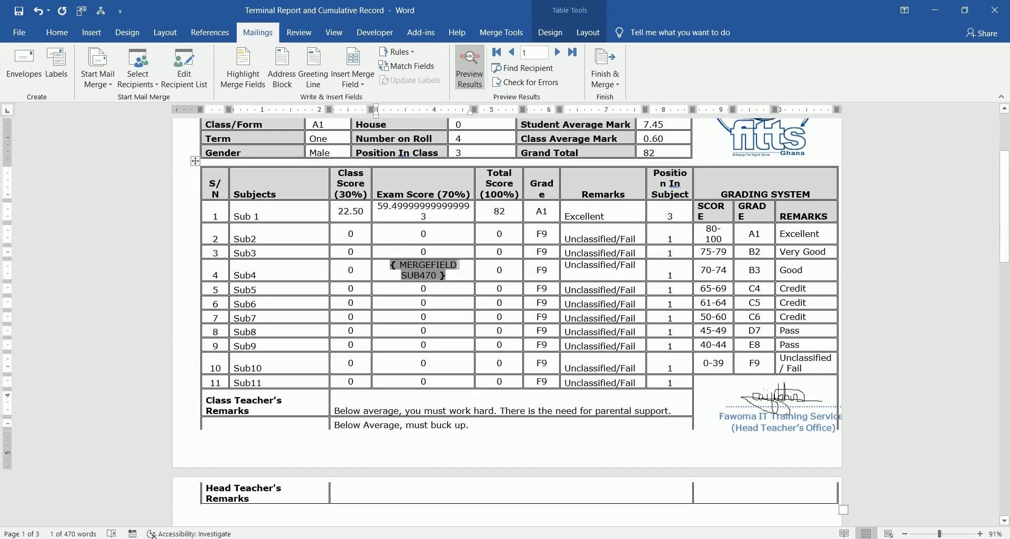
{"action": "left_click", "coordinate": [442, 275]}
{"action": "type", "text": "\\#0.00"}
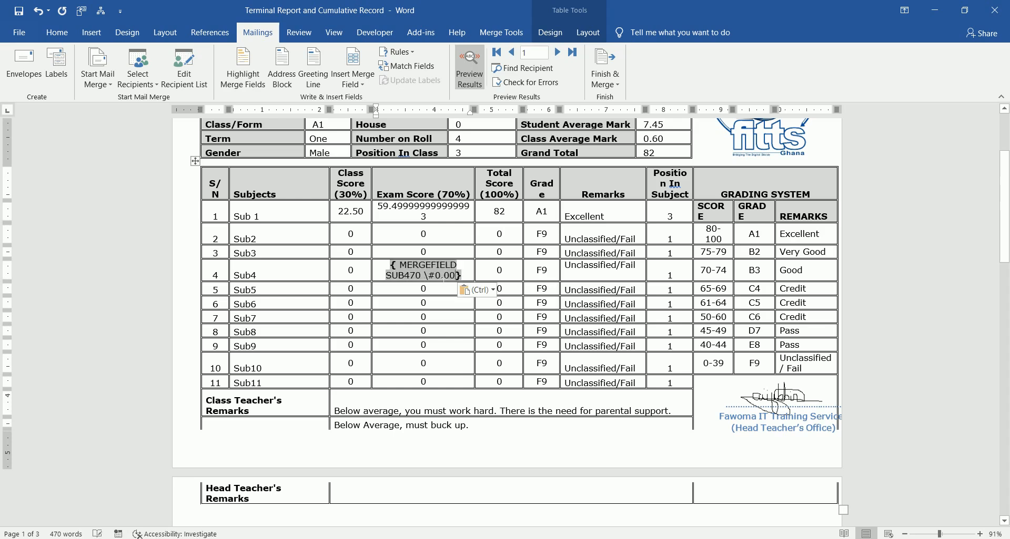
Reveal the field code of the Sub4 total score and append the \#0.00 switch inside it.
{"action": "left_click", "coordinate": [499, 269]}
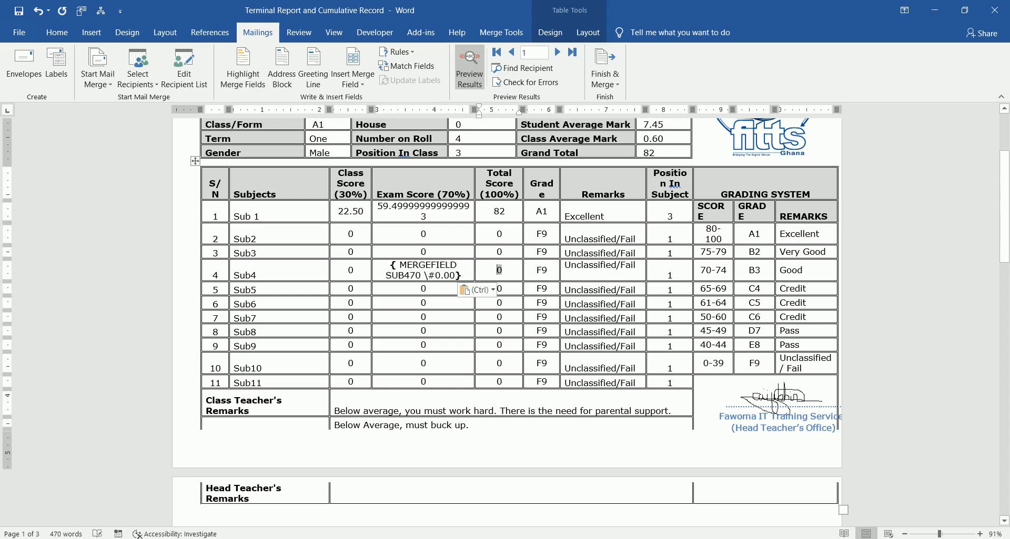
{"action": "right_click", "coordinate": [499, 270]}
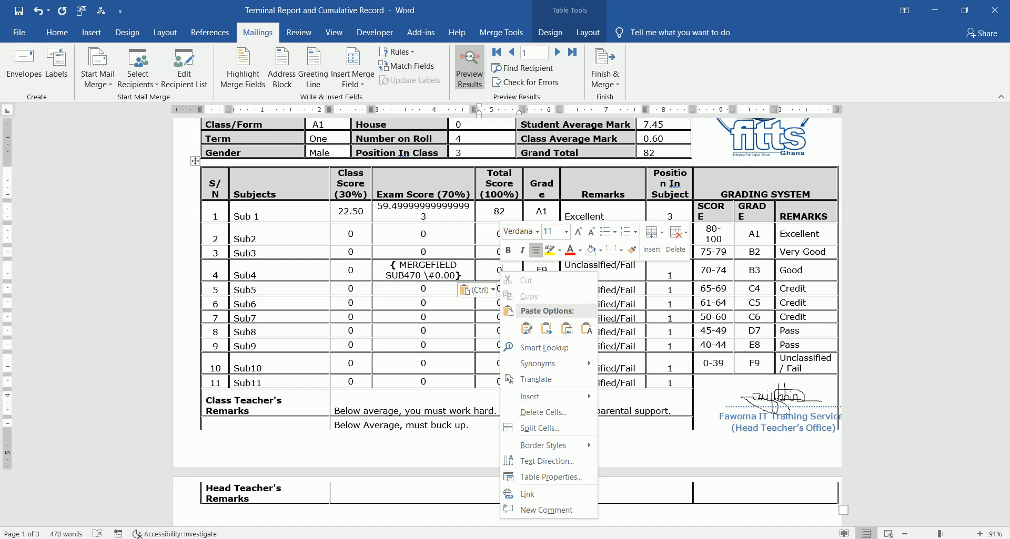
{"action": "key", "text": "Escape"}
{"action": "left_click", "coordinate": [498, 270]}
{"action": "right_click", "coordinate": [498, 271]}
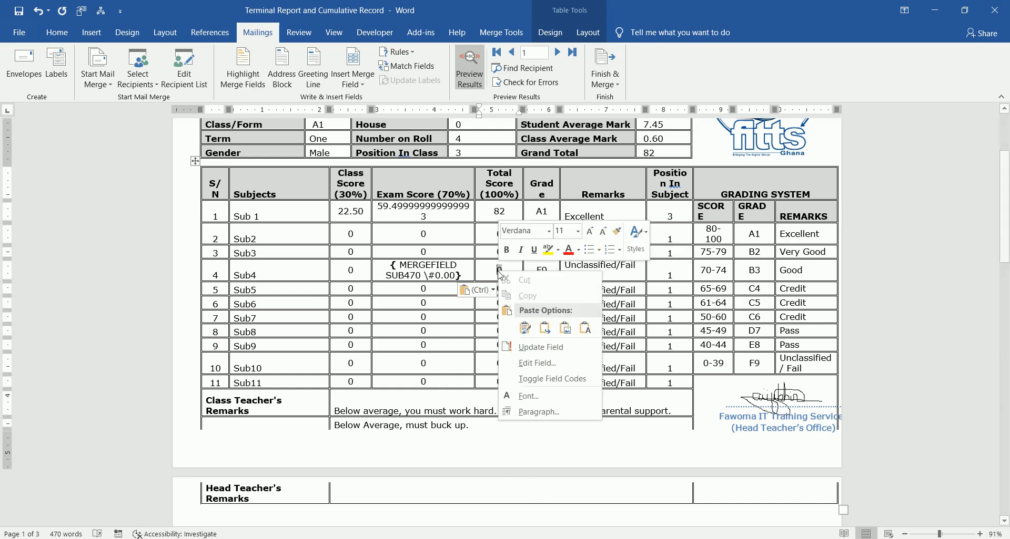
{"action": "left_click", "coordinate": [564, 383]}
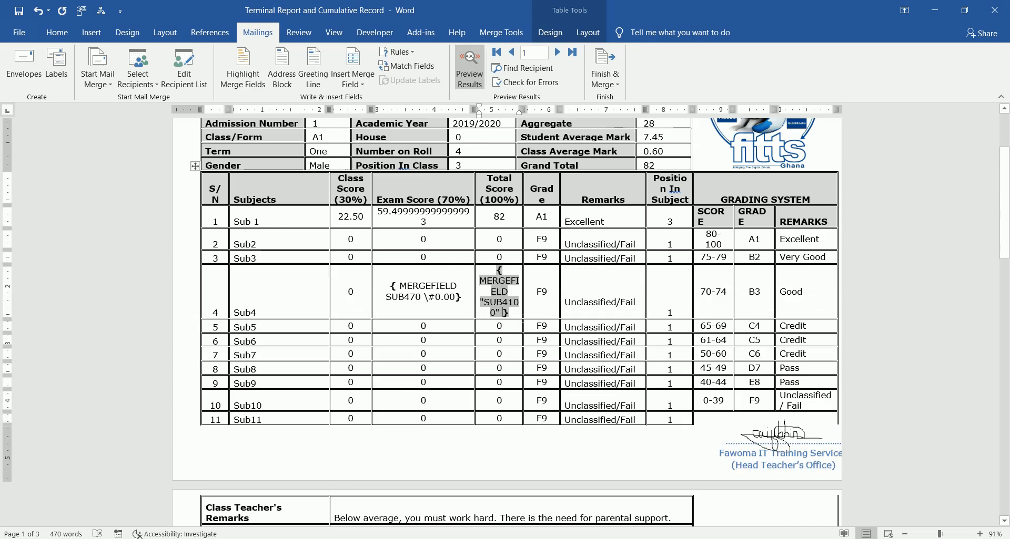
{"action": "type", "text": "\\#0.00"}
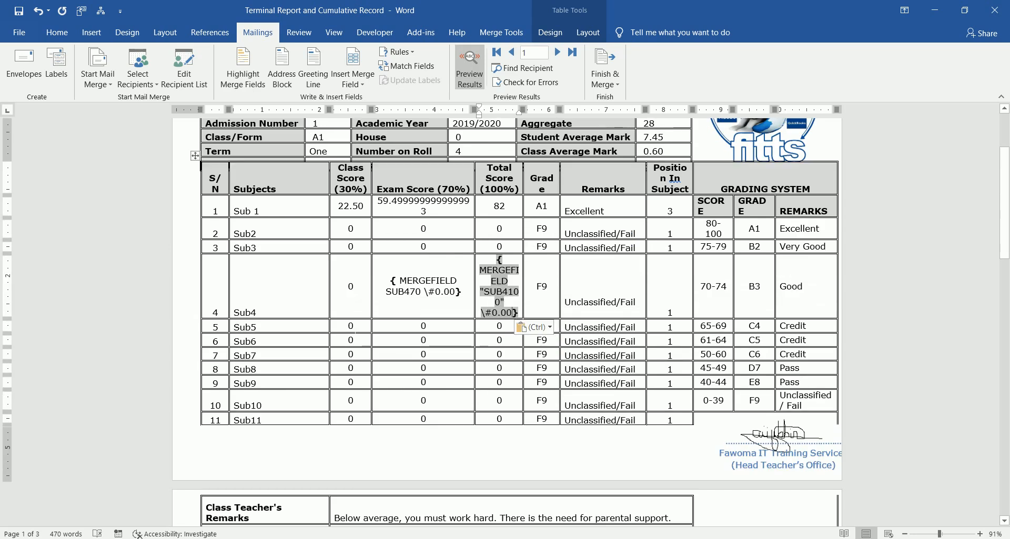
Reveal the field code of the Sub5 class score and append the \#0.00 switch inside it.
{"action": "left_click", "coordinate": [353, 326]}
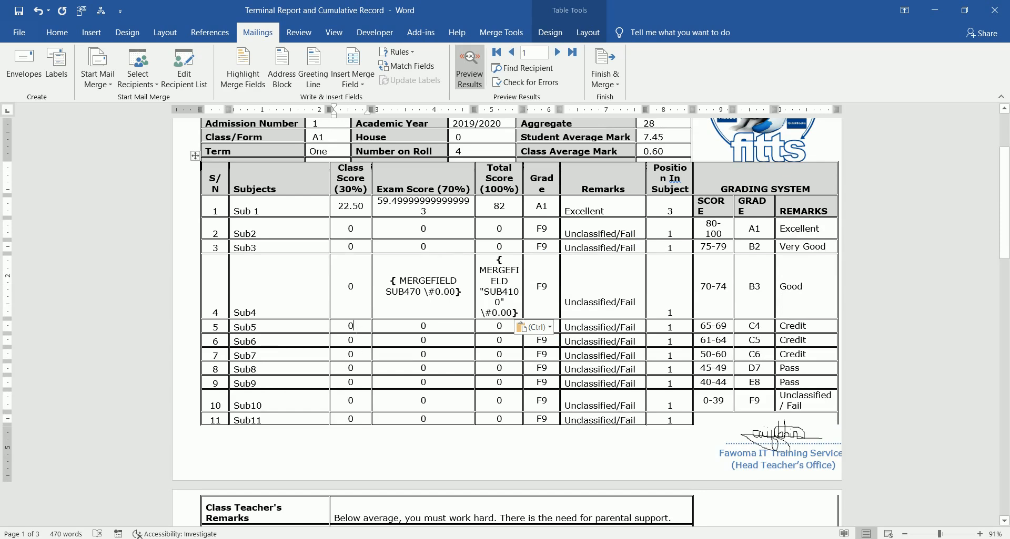
{"action": "left_click", "coordinate": [351, 326]}
{"action": "right_click", "coordinate": [350, 326]}
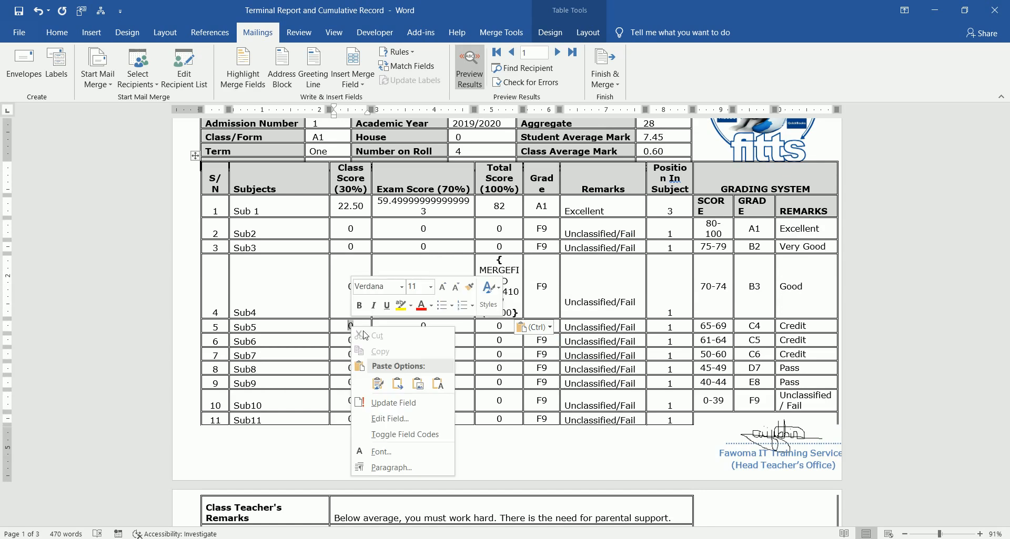
{"action": "left_click", "coordinate": [394, 436]}
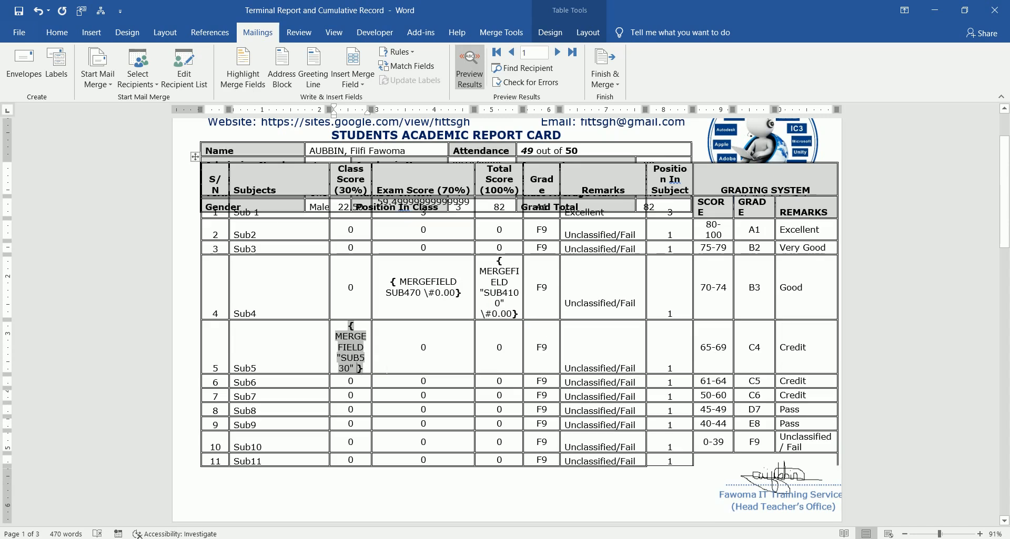
{"action": "type", "text": "\\#0.00"}
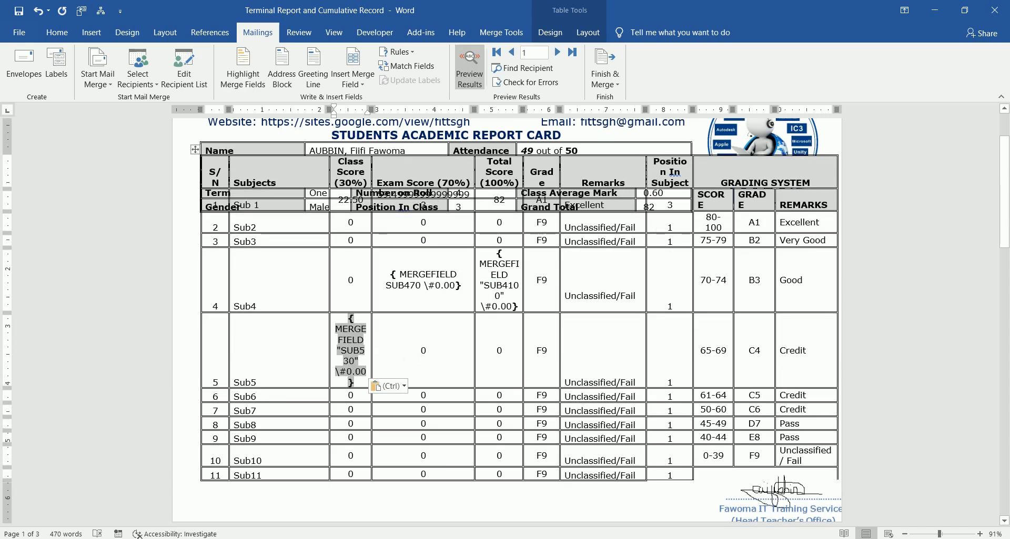
Switch the Sub4 exam and total scores and the Sub5 class score from field codes back to merged results.
{"action": "left_click", "coordinate": [427, 351]}
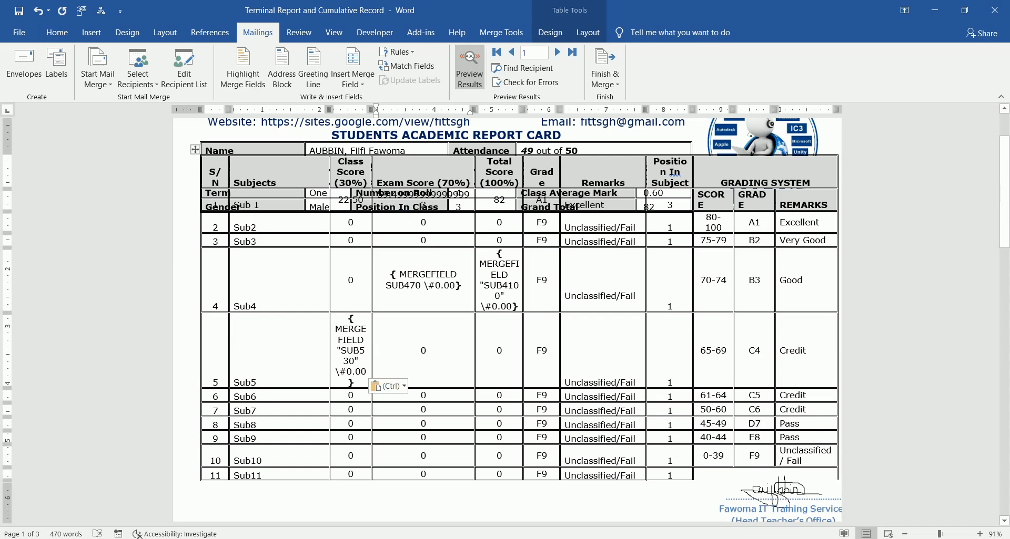
{"action": "right_click", "coordinate": [435, 284]}
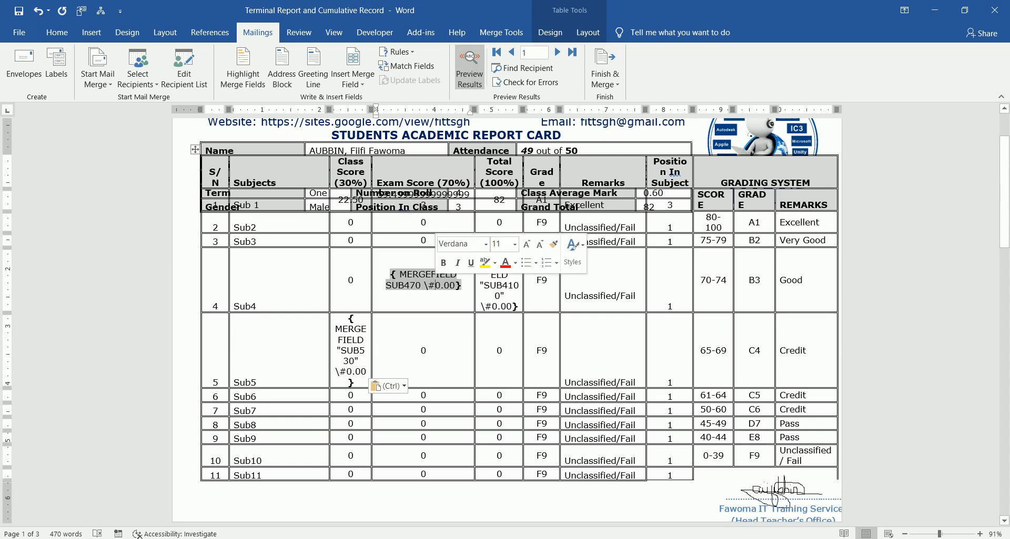
{"action": "left_click", "coordinate": [507, 390]}
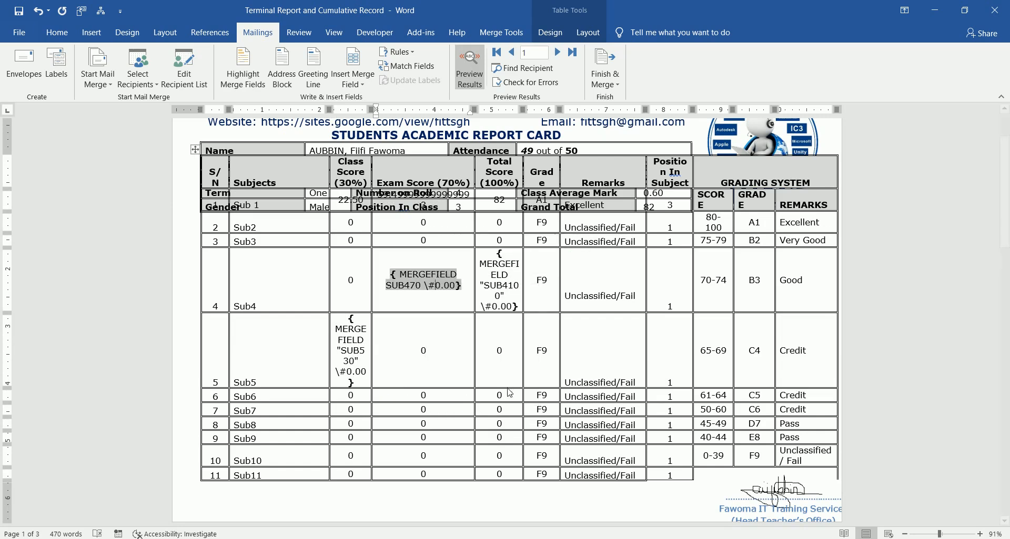
{"action": "right_click", "coordinate": [487, 288]}
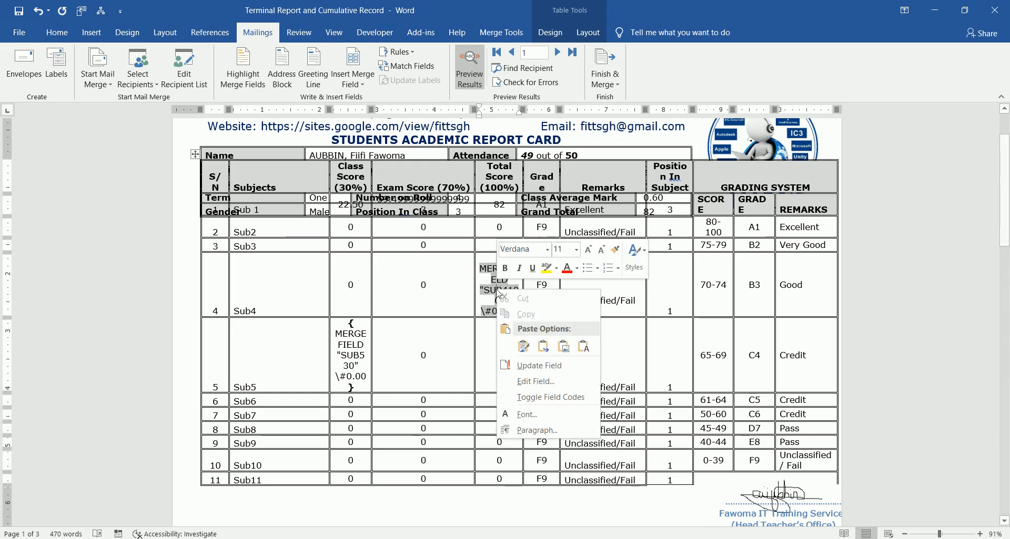
{"action": "left_click", "coordinate": [543, 396]}
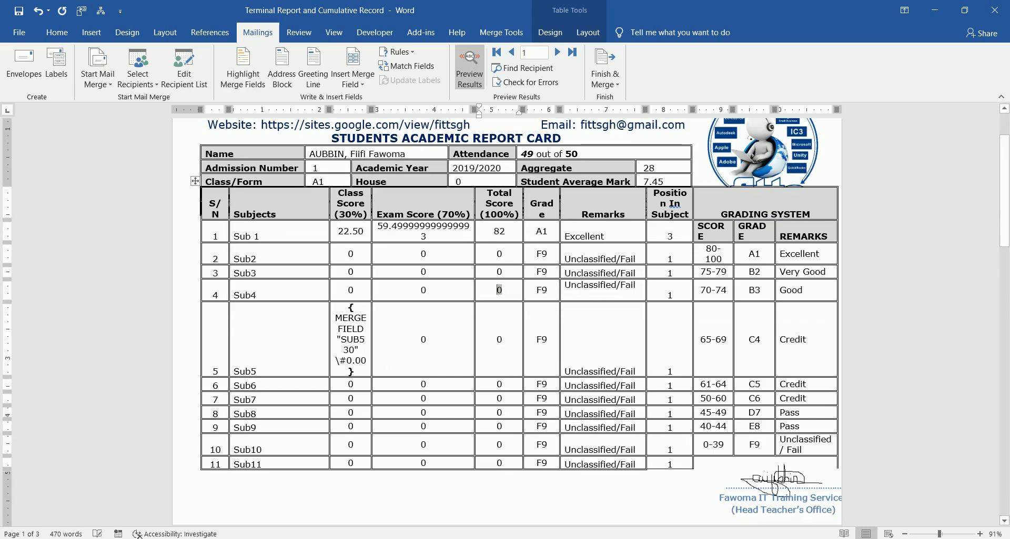
{"action": "right_click", "coordinate": [357, 339]}
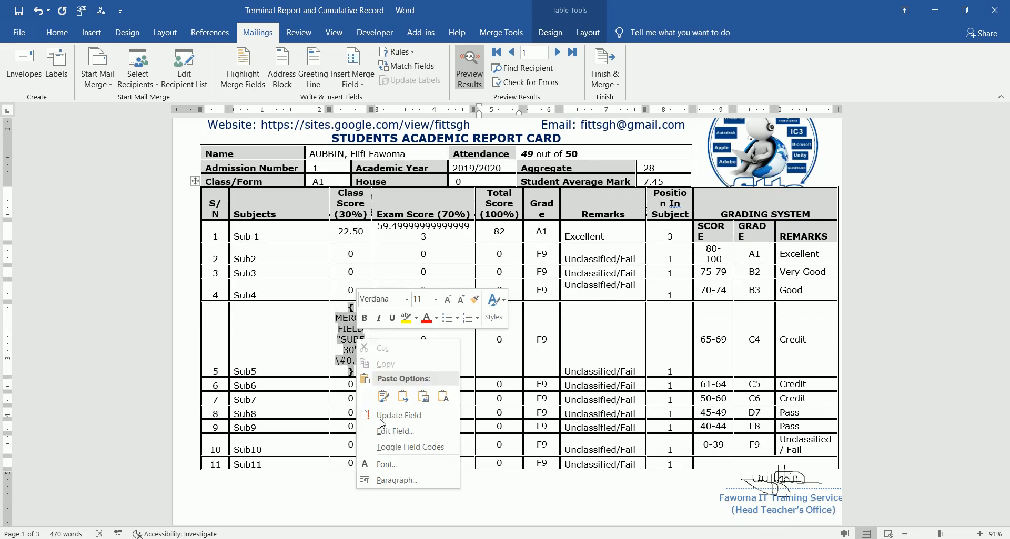
{"action": "left_click", "coordinate": [396, 448]}
Reveal the field code of the Sub5 exam score and append the \#0.00 switch inside it.
{"action": "left_click", "coordinate": [426, 339]}
{"action": "right_click", "coordinate": [427, 339]}
{"action": "left_click", "coordinate": [424, 339]}
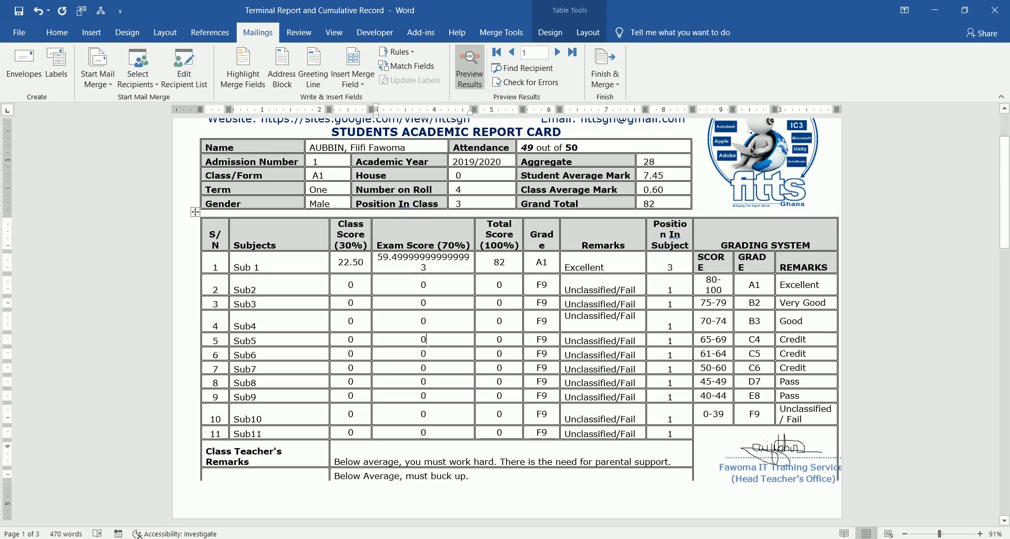
{"action": "right_click", "coordinate": [424, 340]}
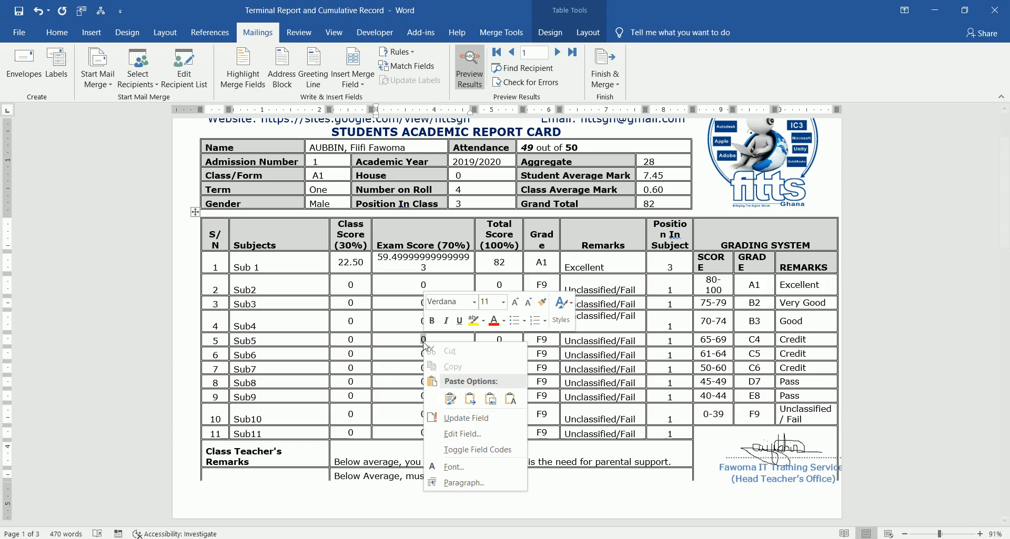
{"action": "left_click", "coordinate": [460, 453]}
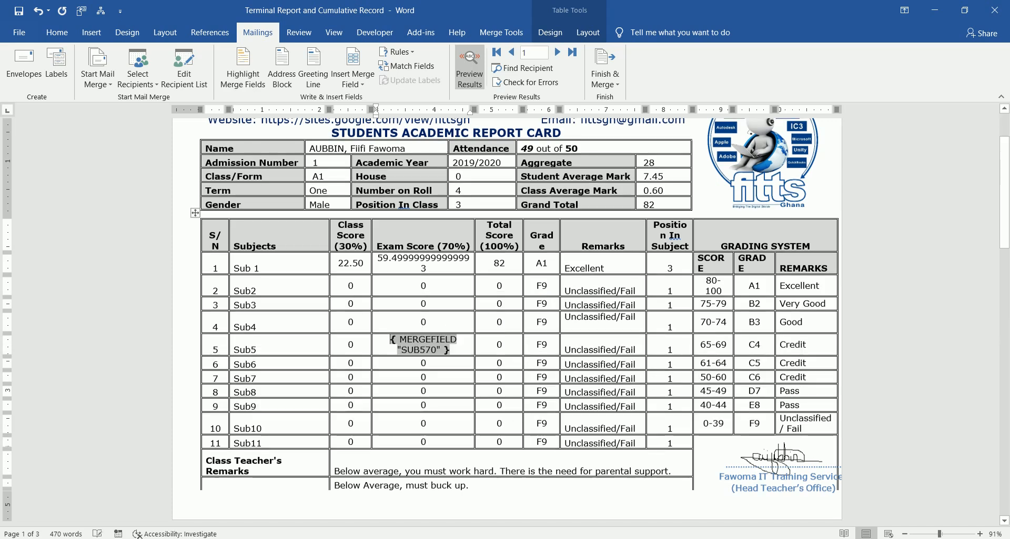
{"action": "left_click", "coordinate": [445, 350]}
{"action": "type", "text": "\\#0.00"}
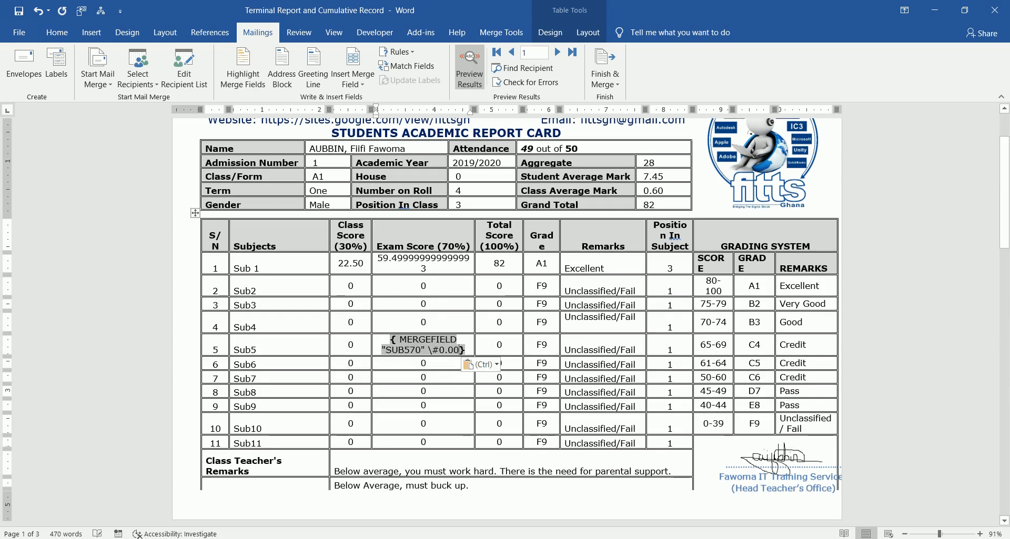
Reveal the field code of the Sub5 total score and append the \#0.00 switch inside it.
{"action": "left_click", "coordinate": [504, 351]}
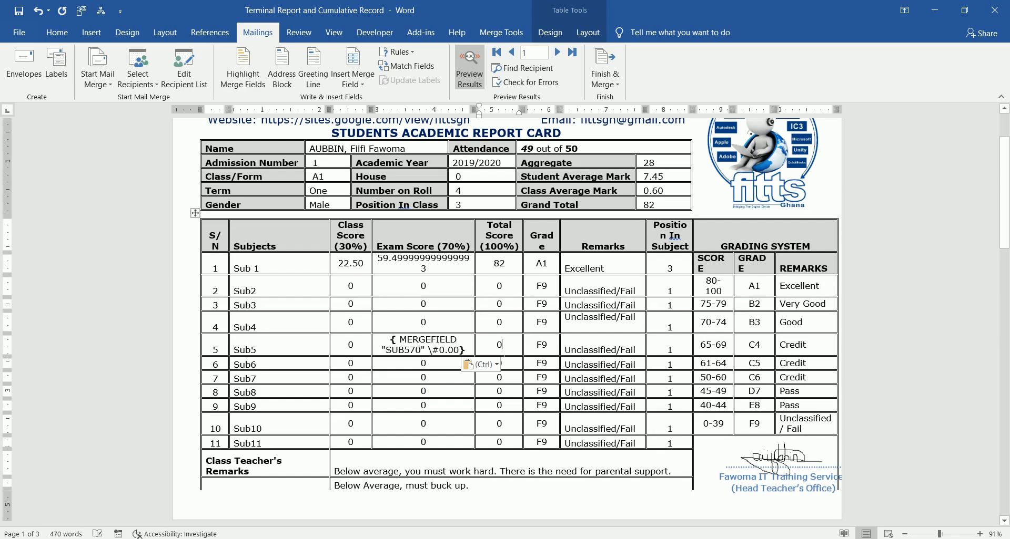
{"action": "double_click", "coordinate": [499, 345]}
{"action": "right_click", "coordinate": [498, 345]}
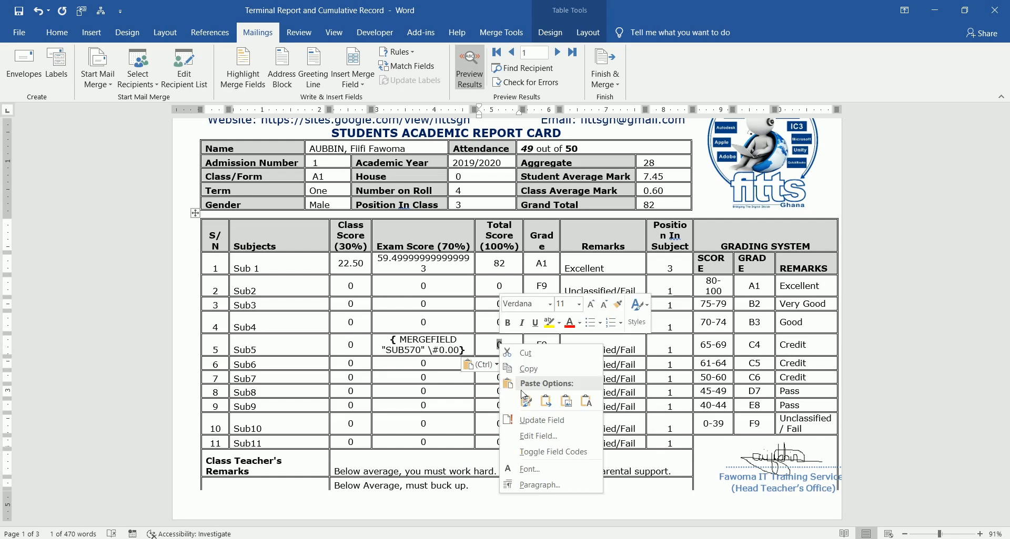
{"action": "left_click", "coordinate": [552, 452]}
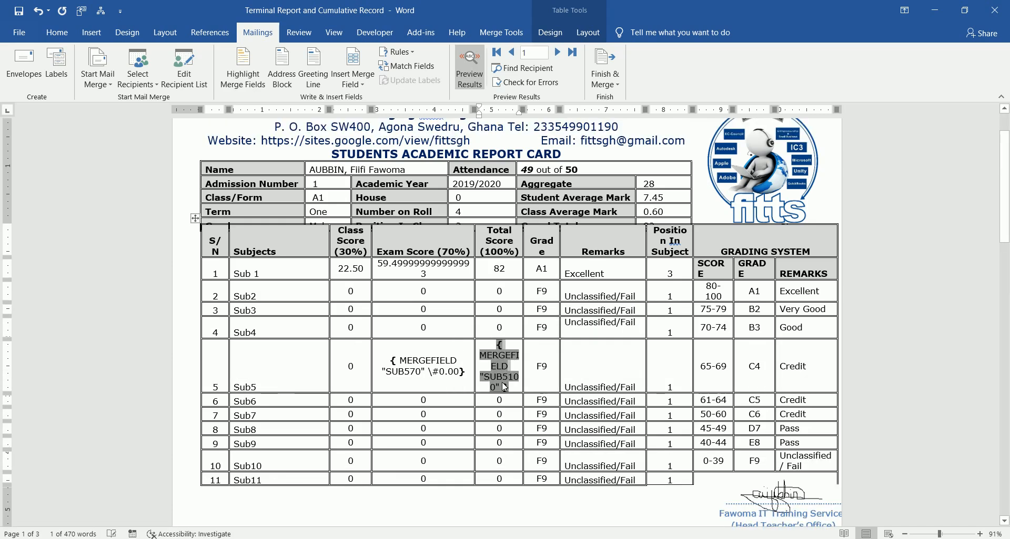
{"action": "left_click", "coordinate": [505, 387]}
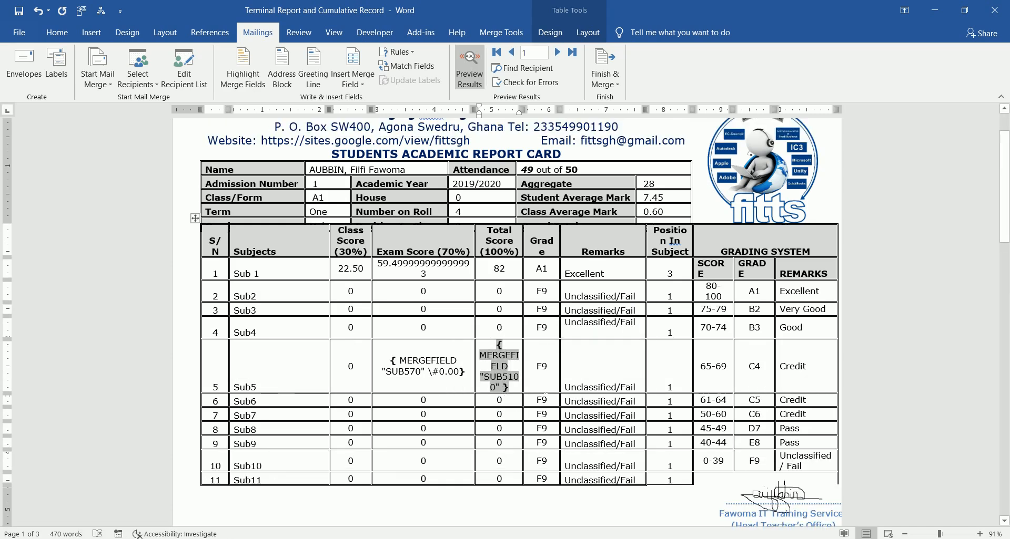
{"action": "key", "text": "ctrl+v"}
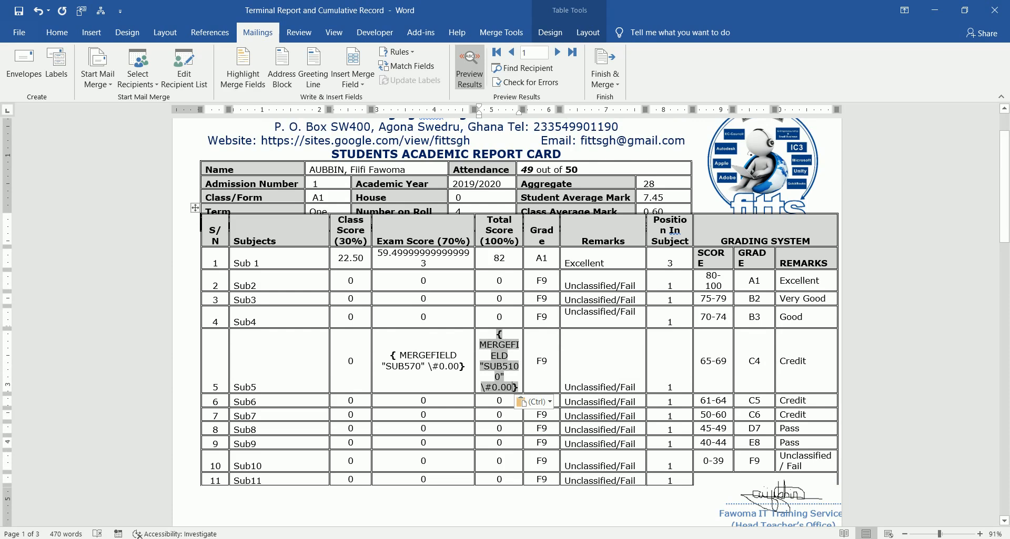
Switch the Sub5 exam and total scores from field codes back to merged results and preview record 2.
{"action": "right_click", "coordinate": [431, 358]}
{"action": "left_click", "coordinate": [469, 464]}
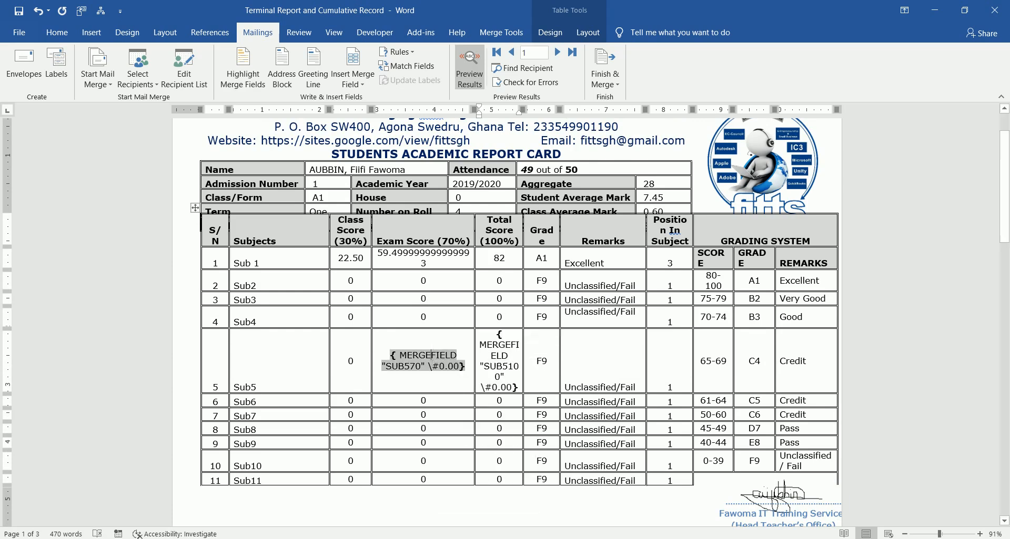
{"action": "right_click", "coordinate": [498, 362]}
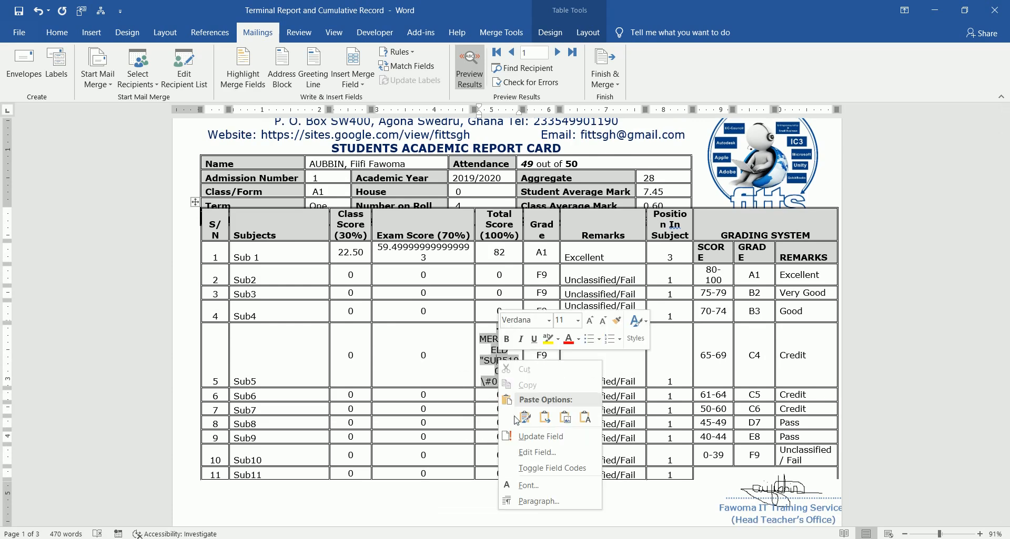
{"action": "left_click", "coordinate": [533, 468]}
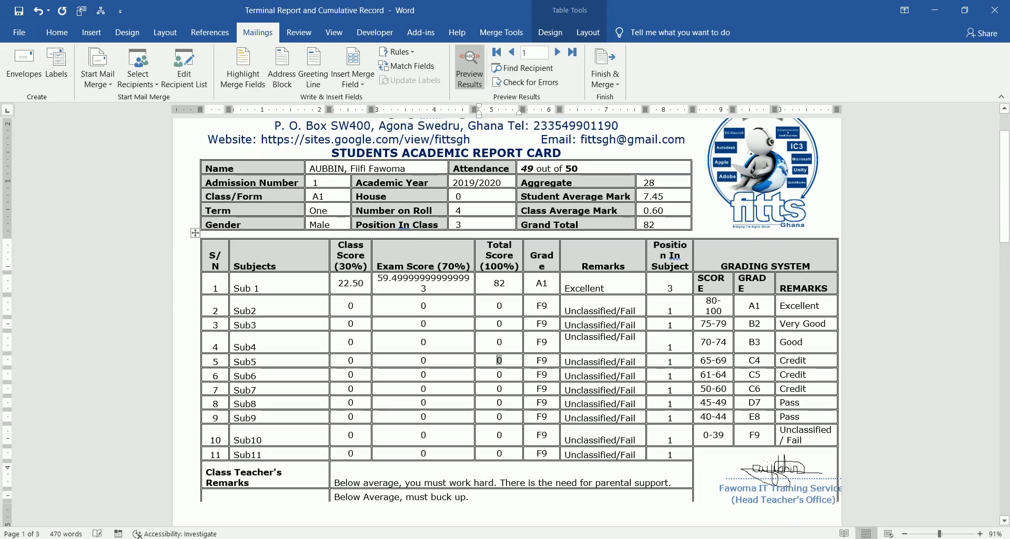
{"action": "left_click", "coordinate": [558, 55]}
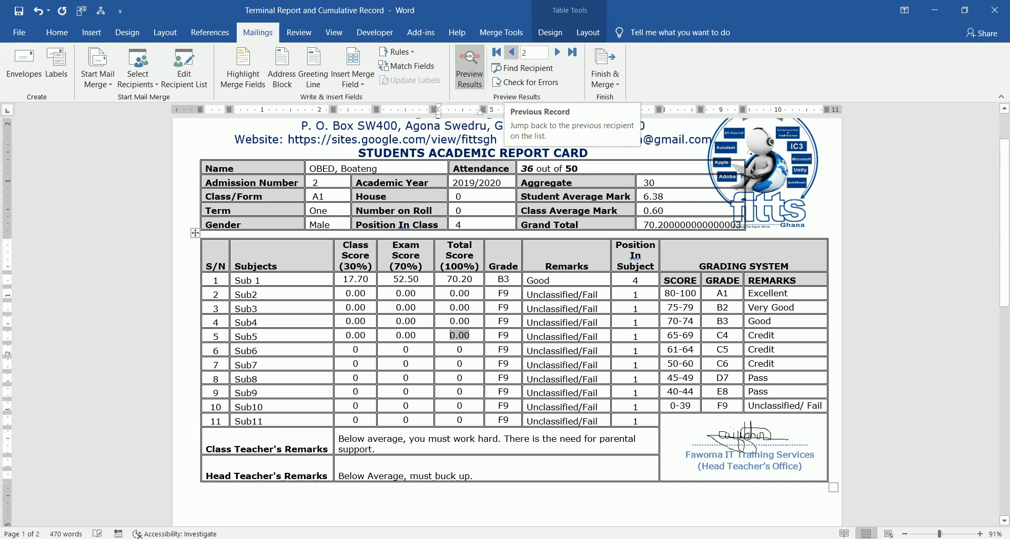
Reveal the field code of the Sub6 class score and append the \#0.00 switch inside it.
{"action": "left_click", "coordinate": [365, 354]}
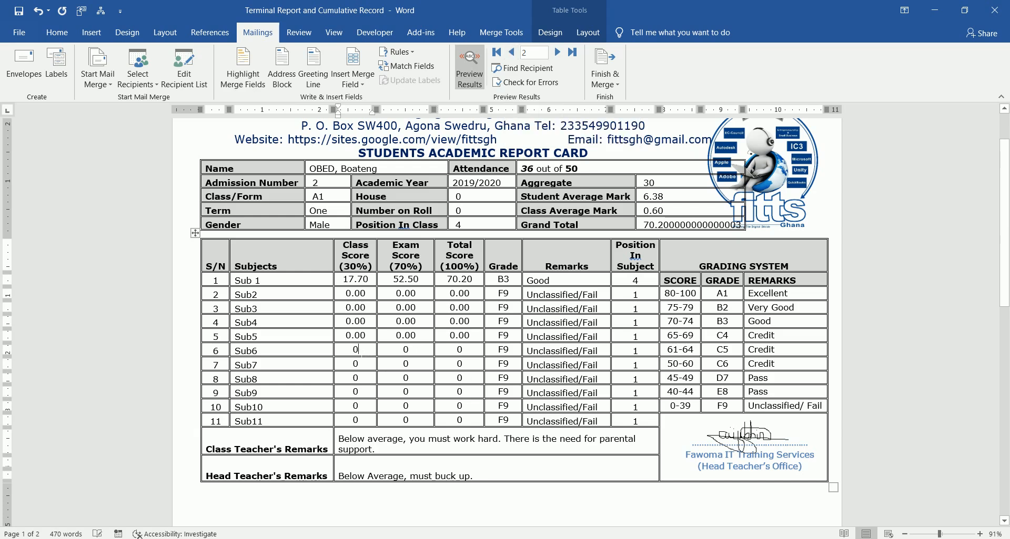
{"action": "right_click", "coordinate": [357, 353]}
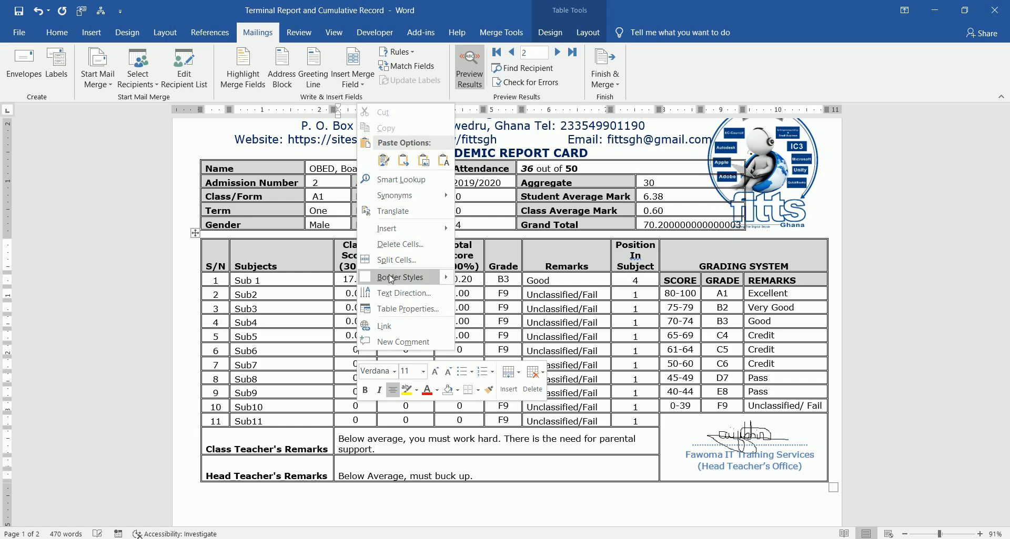
{"action": "left_click", "coordinate": [354, 350]}
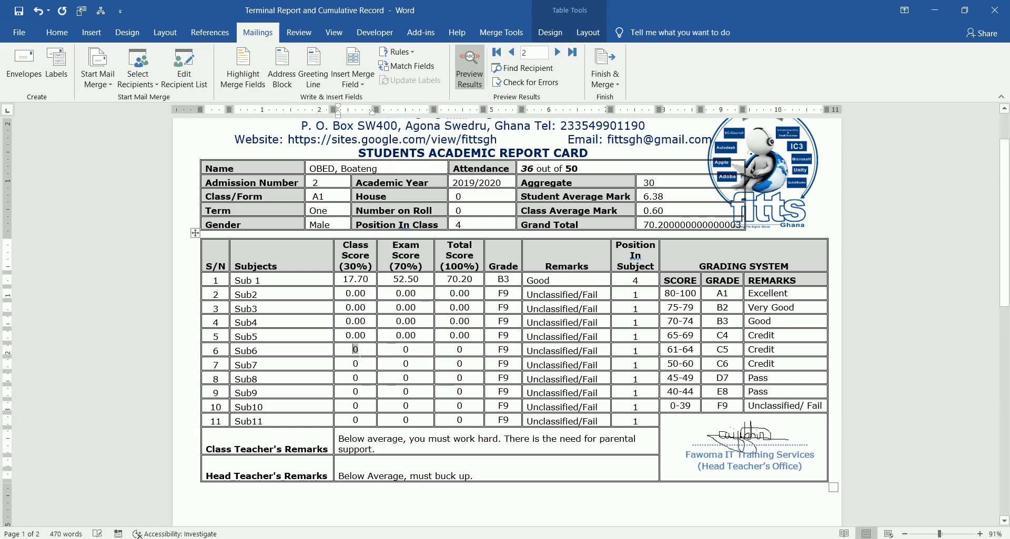
{"action": "right_click", "coordinate": [355, 349]}
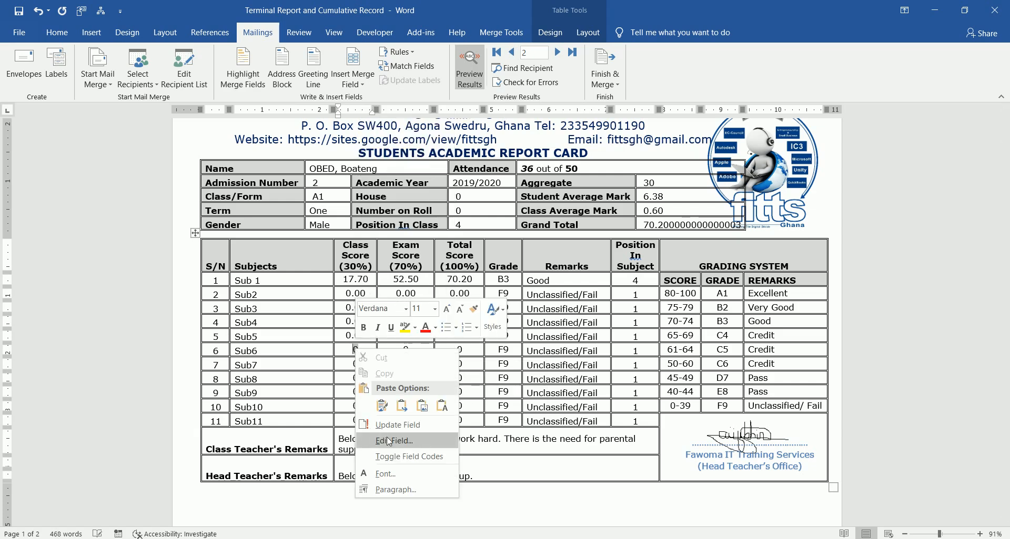
{"action": "left_click", "coordinate": [397, 456]}
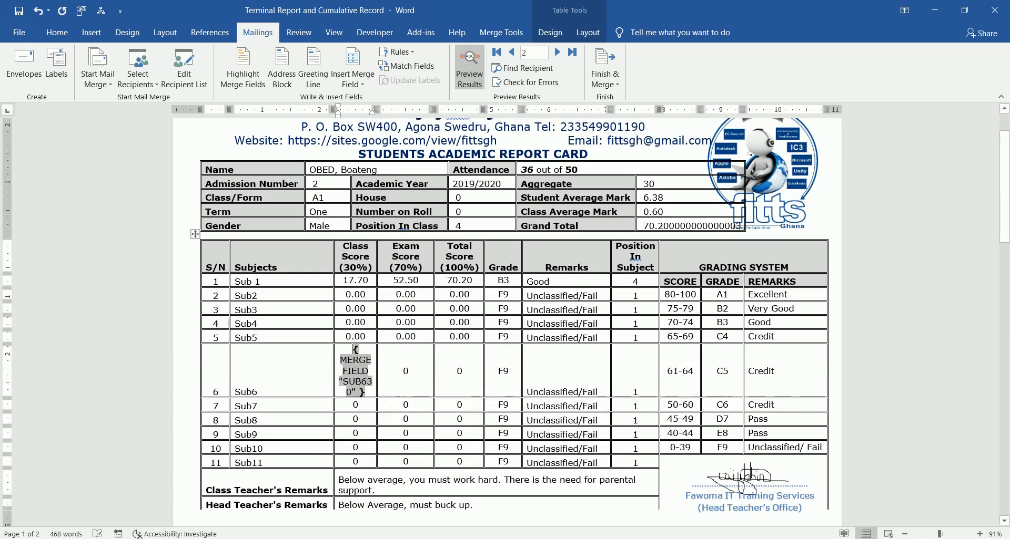
{"action": "key", "text": "ctrl+v"}
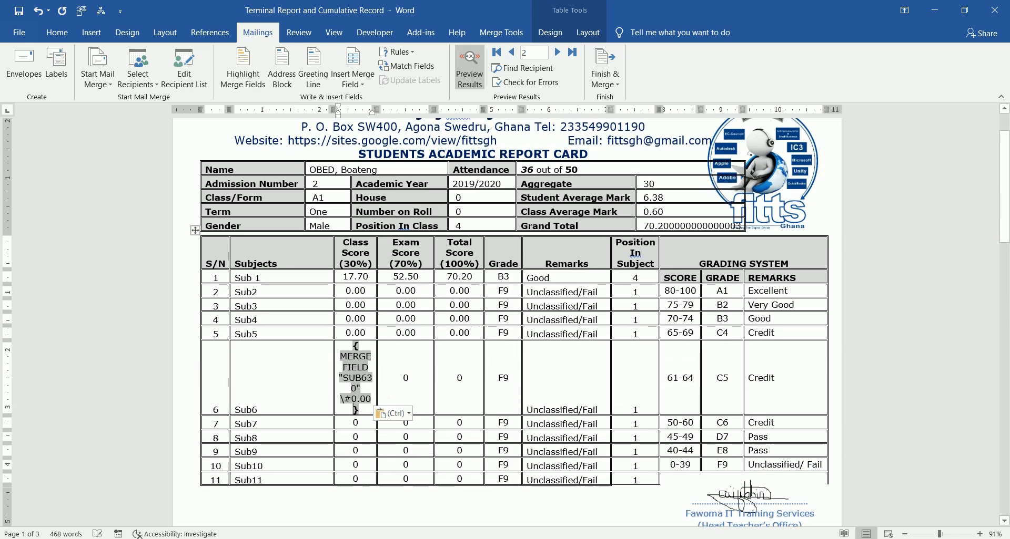
Reveal the field code of the Sub6 exam score and append the \#0.00 switch inside it.
{"action": "left_click", "coordinate": [405, 378]}
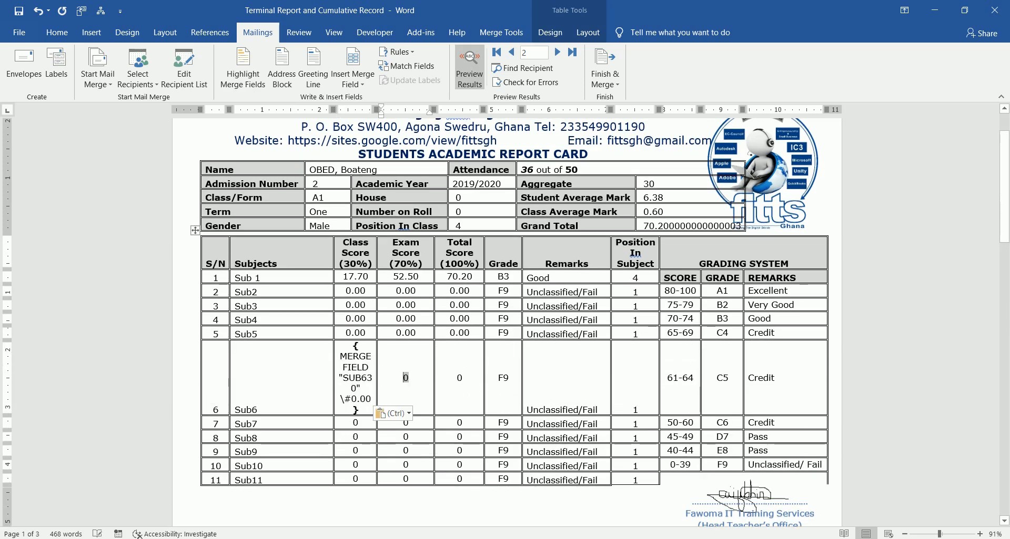
{"action": "left_click", "coordinate": [410, 378]}
{"action": "double_click", "coordinate": [405, 378]}
{"action": "right_click", "coordinate": [405, 378]}
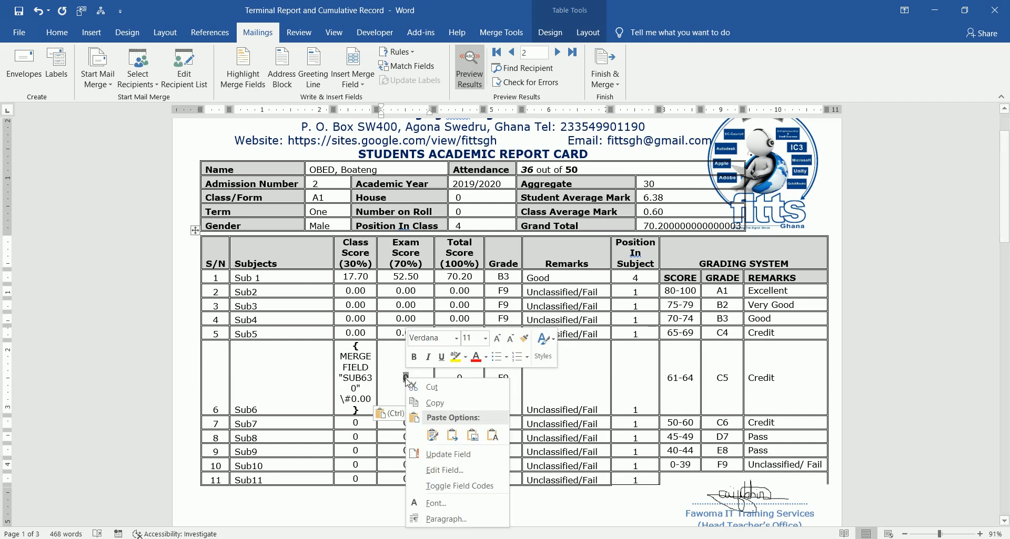
{"action": "left_click", "coordinate": [441, 487]}
{"action": "scroll", "coordinate": [412, 410], "scroll_direction": "up", "scroll_amount": 1}
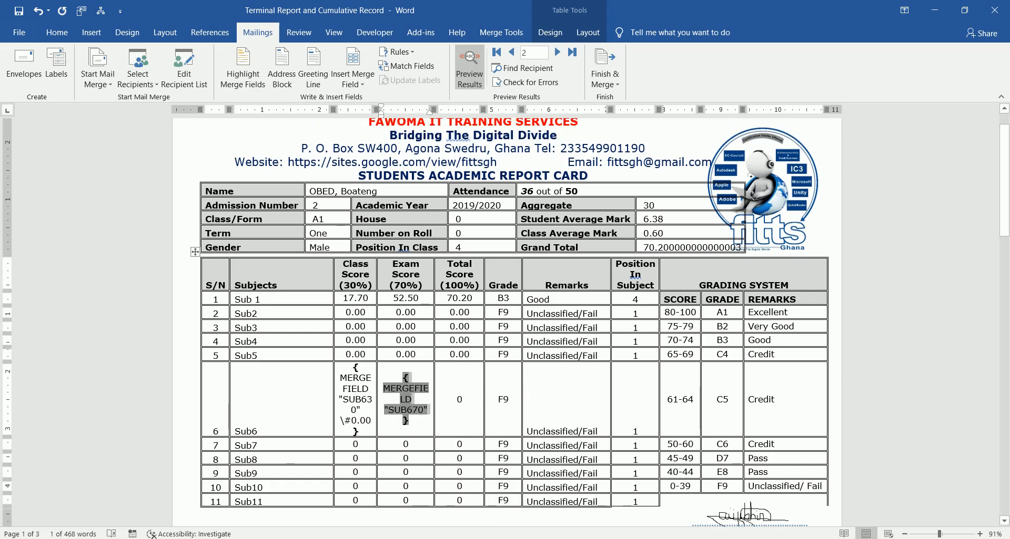
{"action": "left_click", "coordinate": [406, 420]}
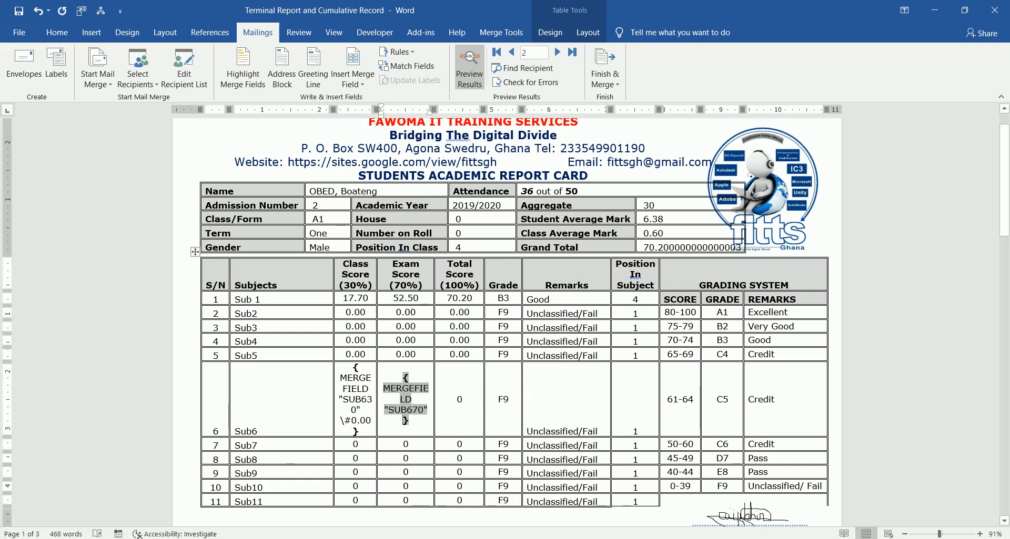
{"action": "key", "text": "ctrl+v"}
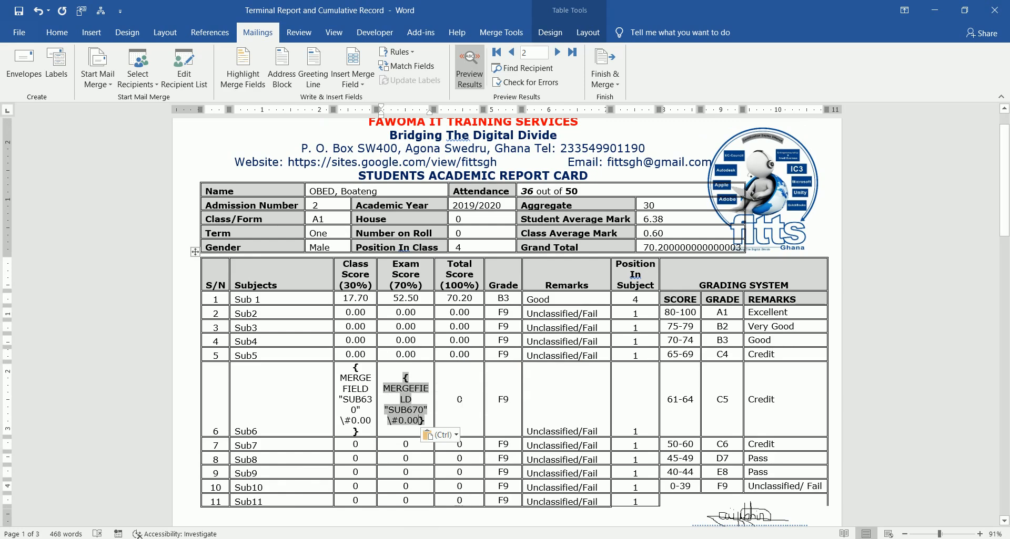
Reveal the field code of the Sub6 total score and append the \#0.00 switch inside it.
{"action": "left_click", "coordinate": [460, 400]}
{"action": "right_click", "coordinate": [460, 400]}
{"action": "key", "text": "Escape"}
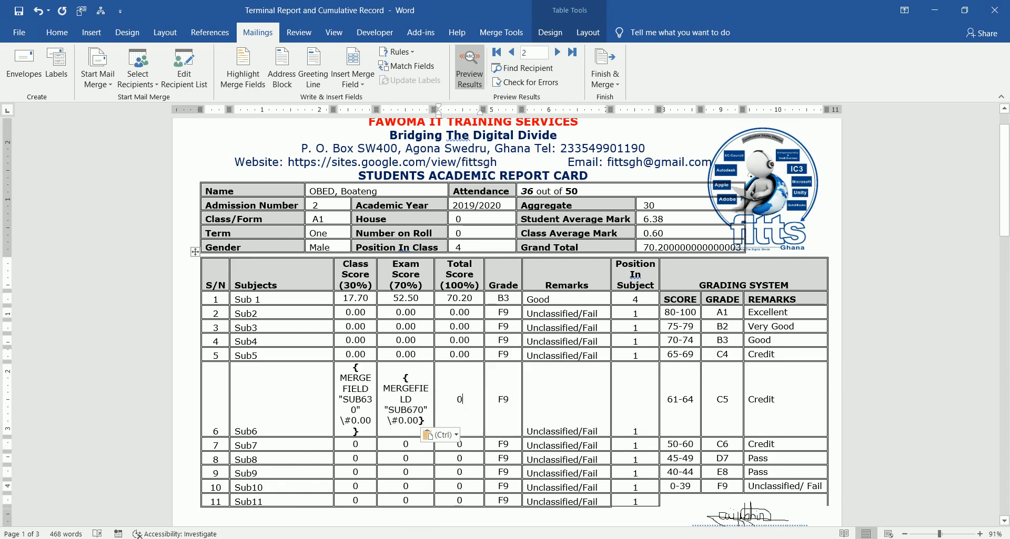
{"action": "double_click", "coordinate": [459, 400]}
{"action": "right_click", "coordinate": [459, 400]}
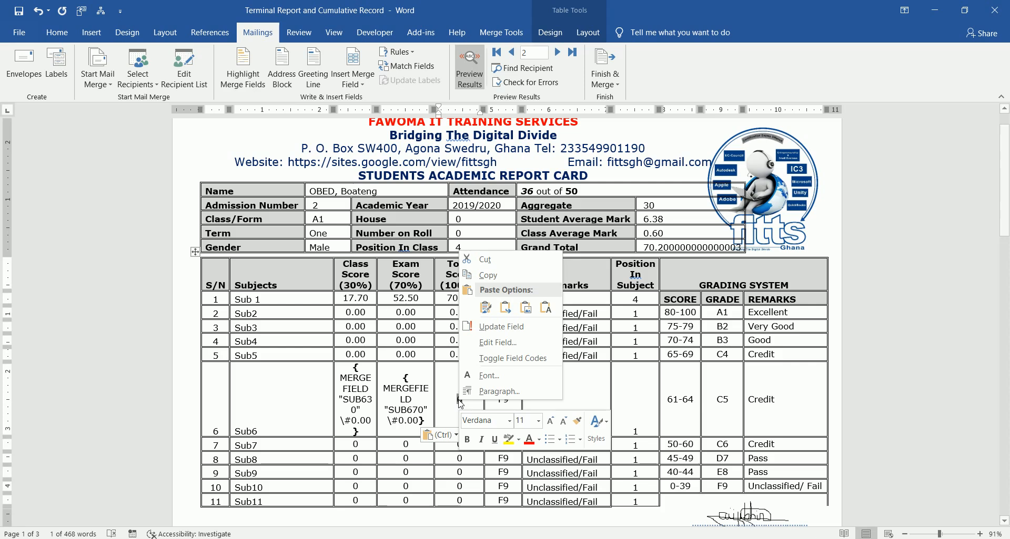
{"action": "left_click", "coordinate": [513, 363]}
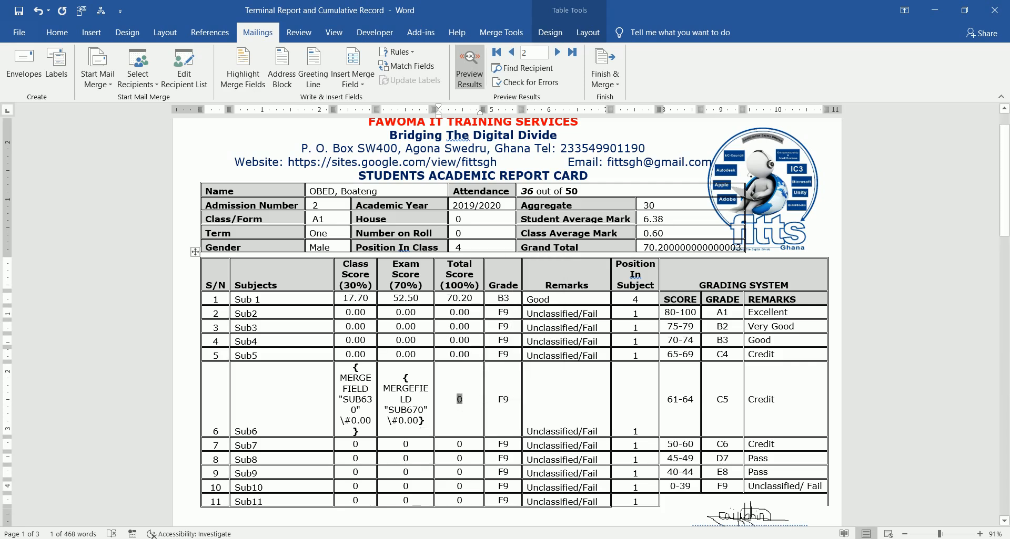
{"action": "left_click", "coordinate": [466, 446]}
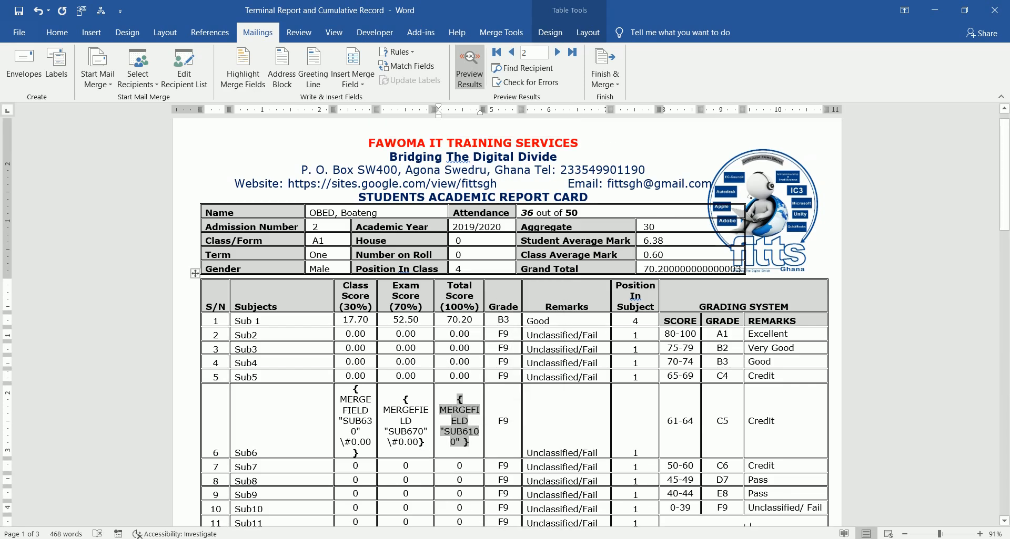
{"action": "key", "text": "ctrl+v"}
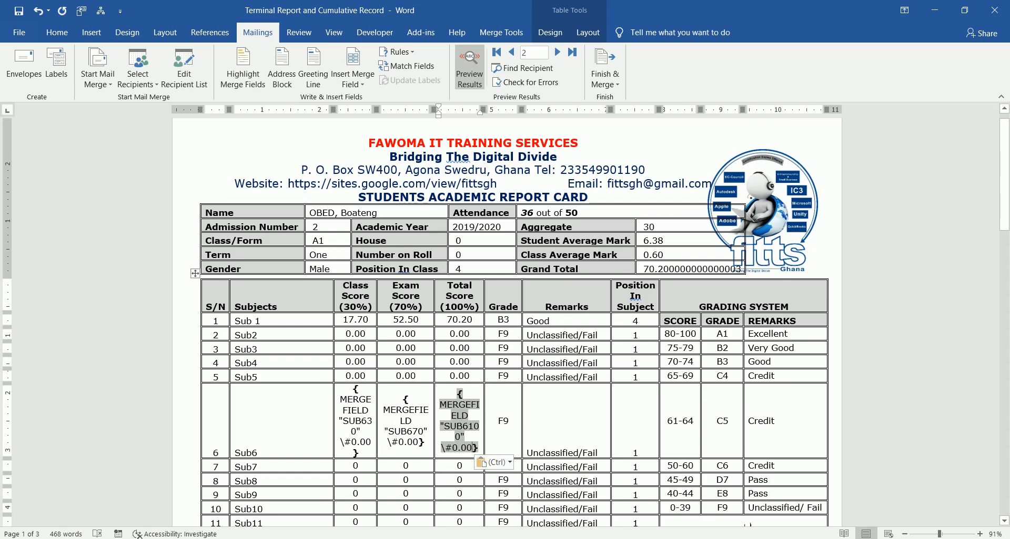
Switch the Sub6 class, exam and total scores from field codes back to merged results.
{"action": "left_click", "coordinate": [351, 432]}
{"action": "left_click", "coordinate": [359, 466]}
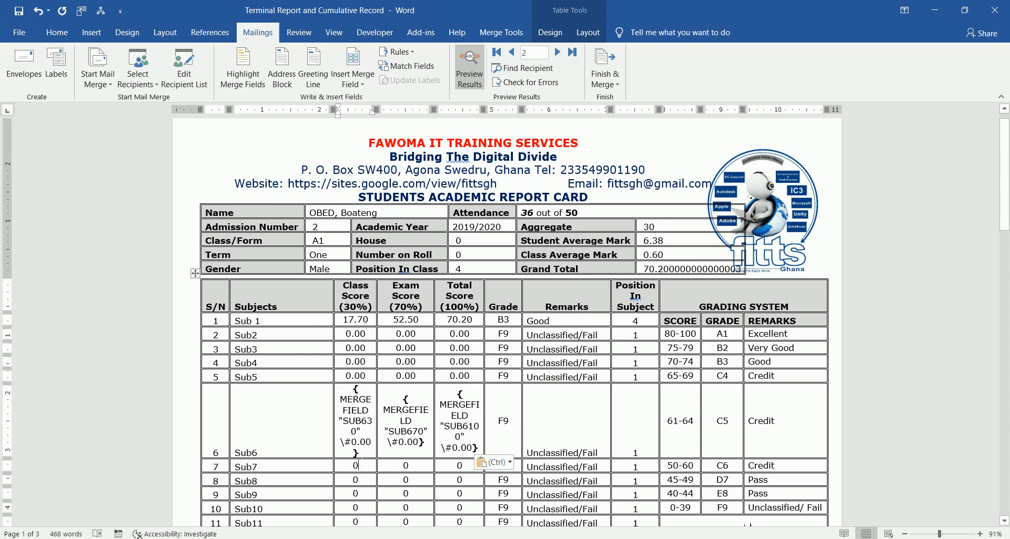
{"action": "left_click", "coordinate": [355, 431]}
{"action": "right_click", "coordinate": [362, 433]}
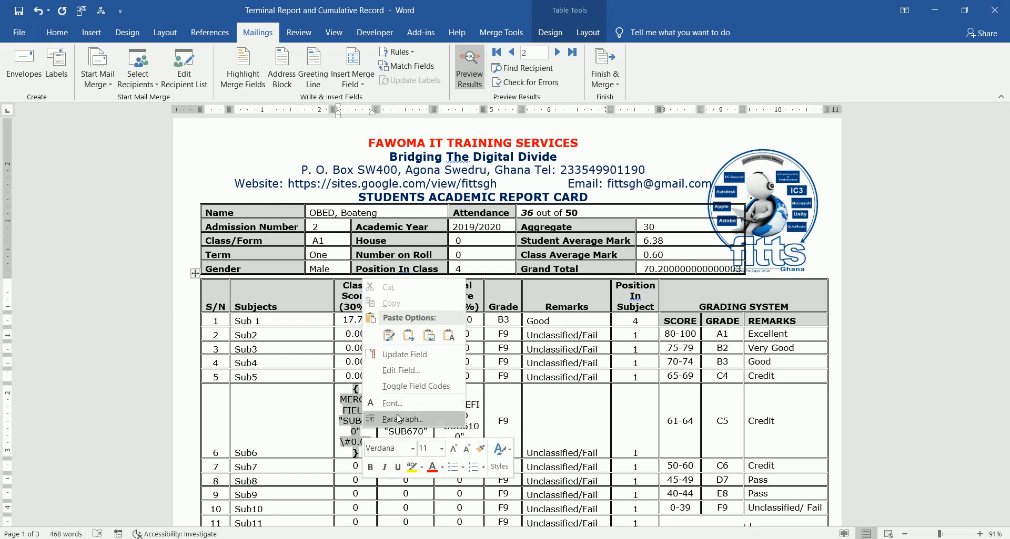
{"action": "left_click", "coordinate": [416, 386]}
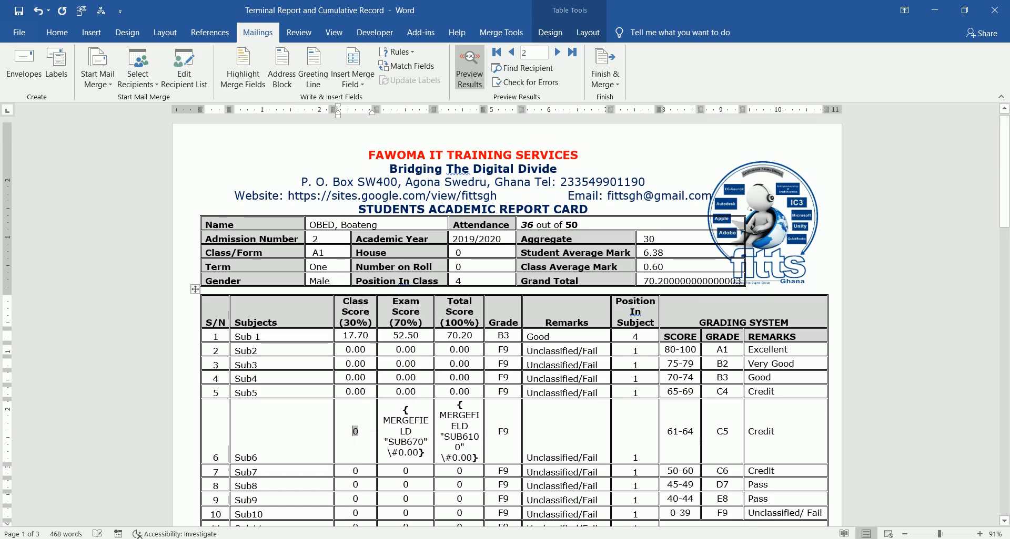
{"action": "left_click", "coordinate": [405, 430]}
{"action": "right_click", "coordinate": [403, 430]}
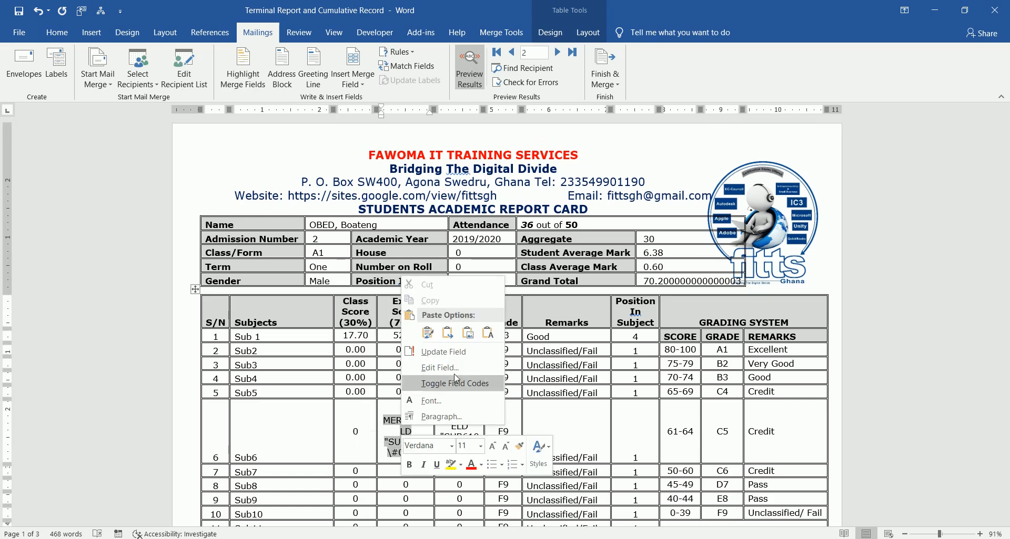
{"action": "left_click", "coordinate": [465, 387]}
{"action": "left_click", "coordinate": [455, 426]}
{"action": "right_click", "coordinate": [458, 425]}
{"action": "left_click", "coordinate": [505, 385]}
Reveal the field code of the Sub7 class score and append the \#0.00 switch inside it.
{"action": "scroll", "coordinate": [508, 391], "scroll_direction": "down", "scroll_amount": 5}
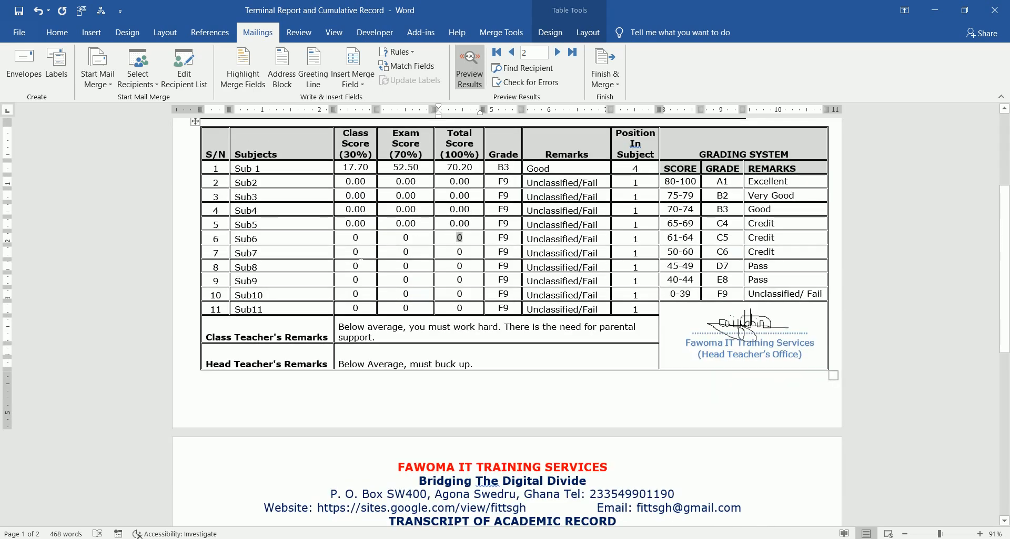
{"action": "right_click", "coordinate": [359, 255]}
{"action": "key", "text": "Escape"}
{"action": "right_click", "coordinate": [357, 254]}
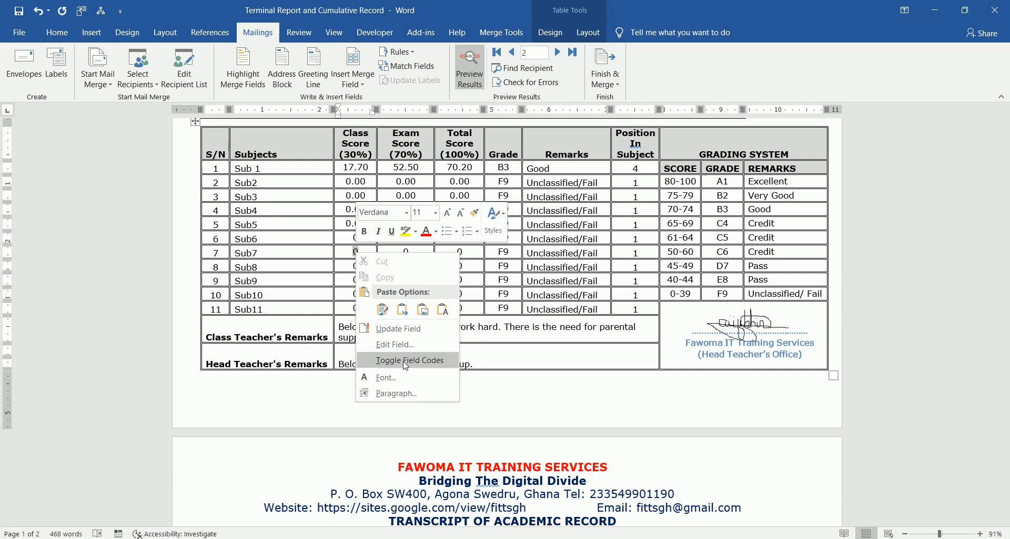
{"action": "left_click", "coordinate": [387, 361]}
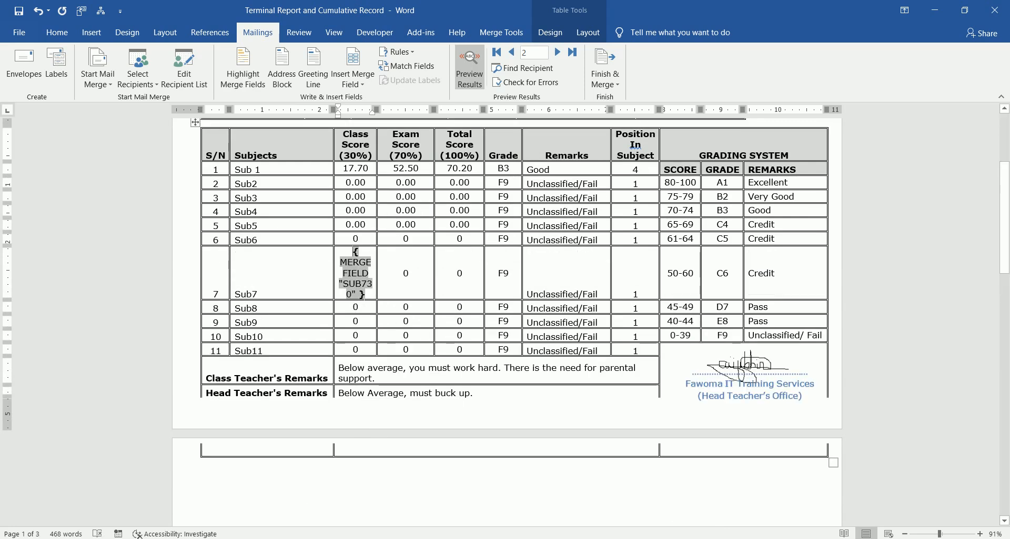
{"action": "key", "text": "ctrl+v"}
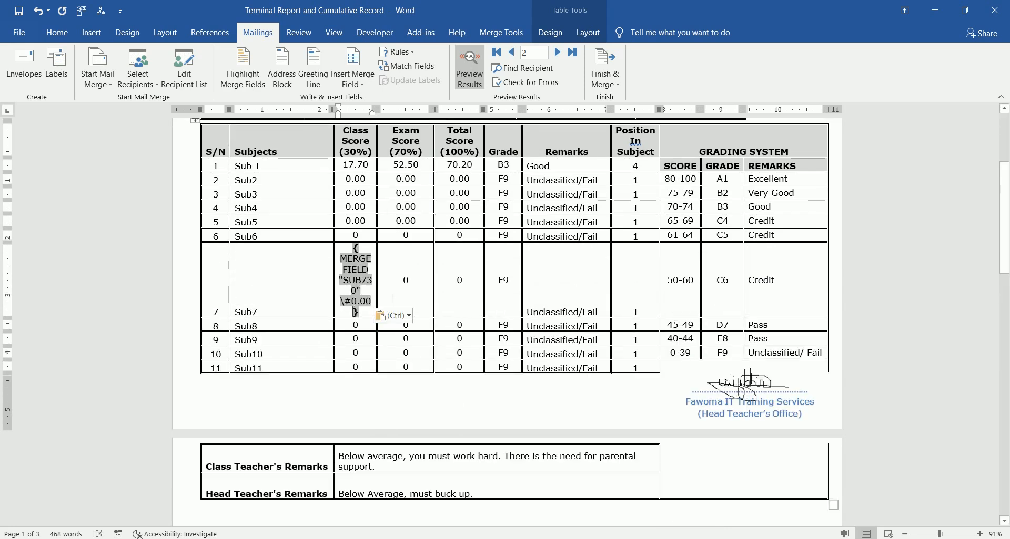
Reveal the field code of the Sub7 exam score and append the \#0.00 switch inside it.
{"action": "left_click", "coordinate": [404, 281]}
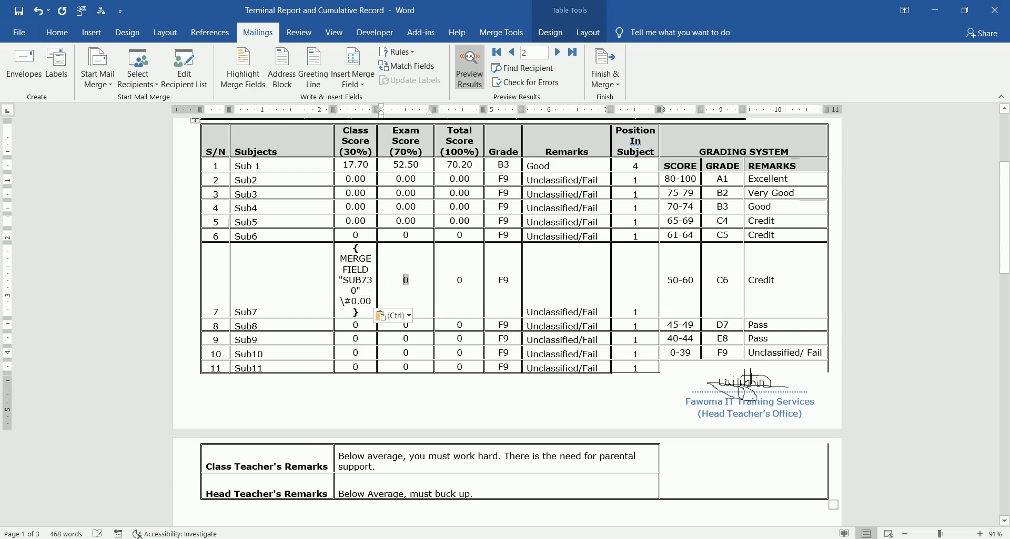
{"action": "left_click_drag", "start_coordinate": [377, 463], "coordinate": [732, 20]}
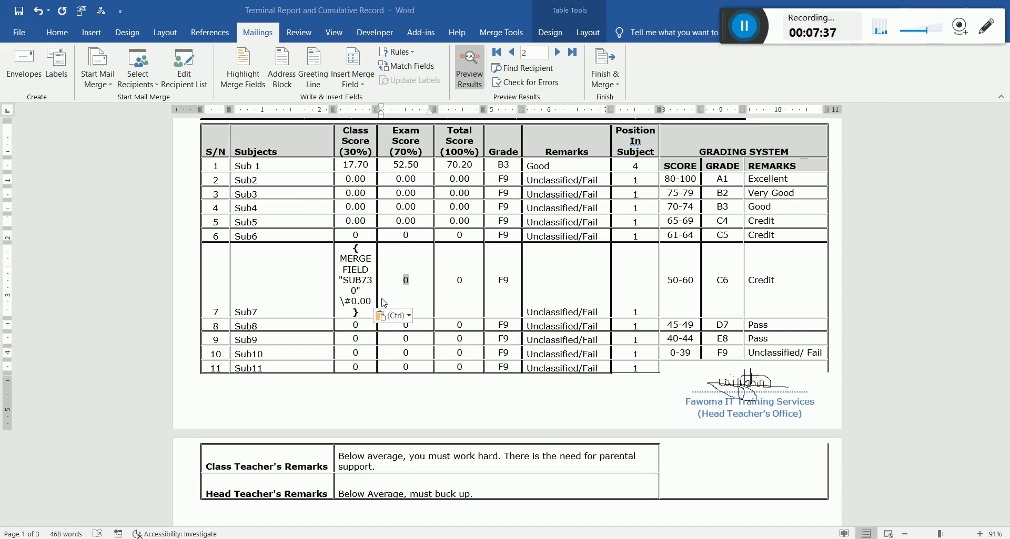
{"action": "left_click", "coordinate": [413, 284]}
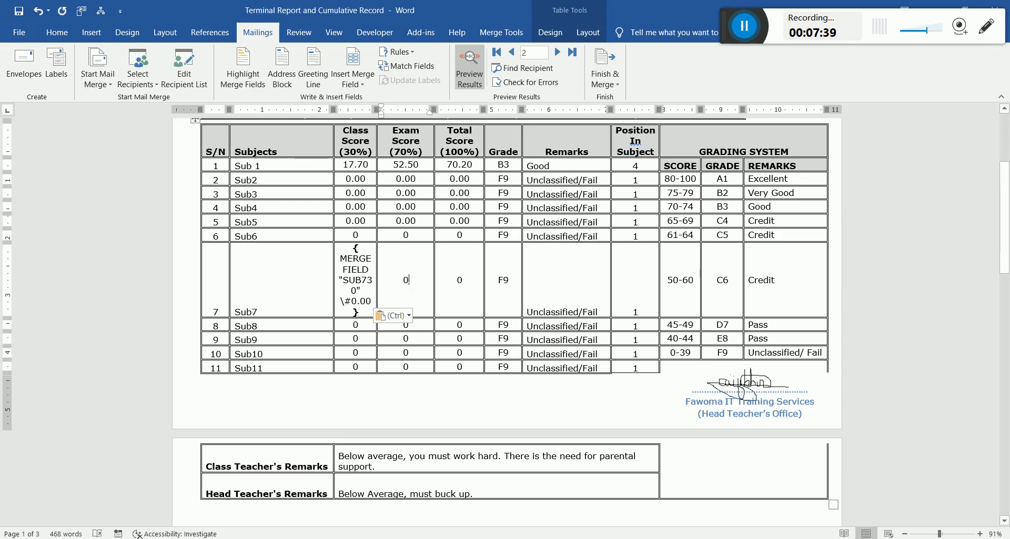
{"action": "right_click", "coordinate": [405, 284]}
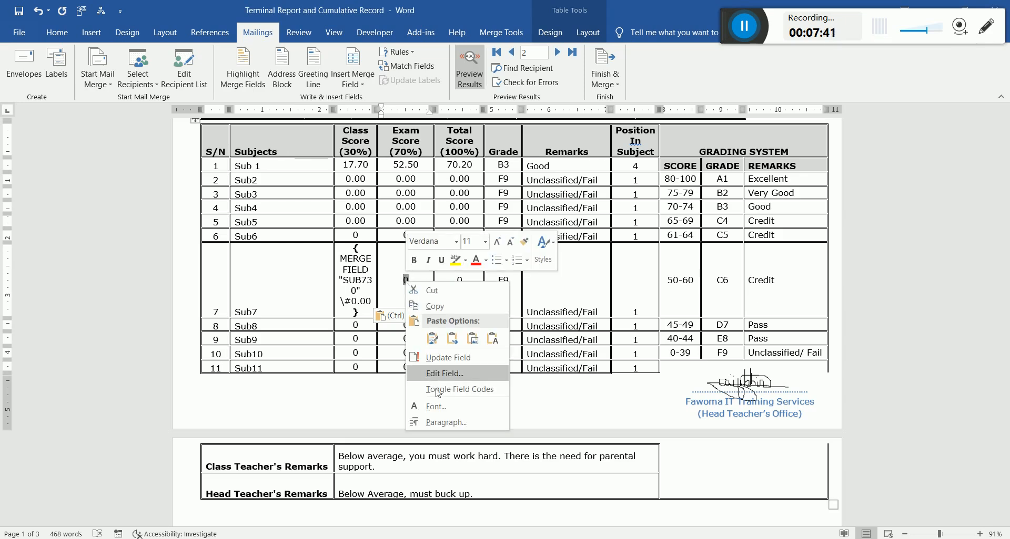
{"action": "left_click", "coordinate": [457, 389]}
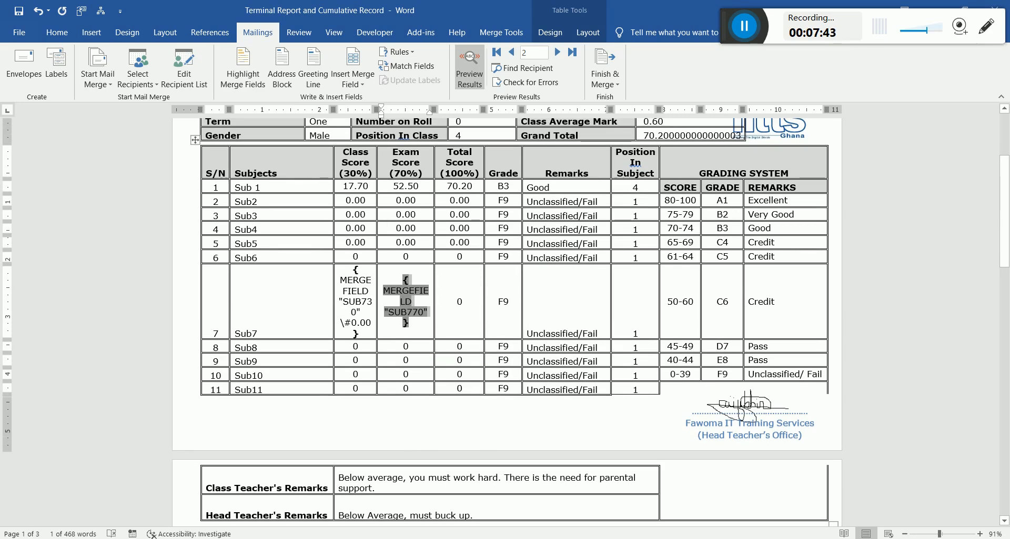
{"action": "left_click", "coordinate": [403, 324]}
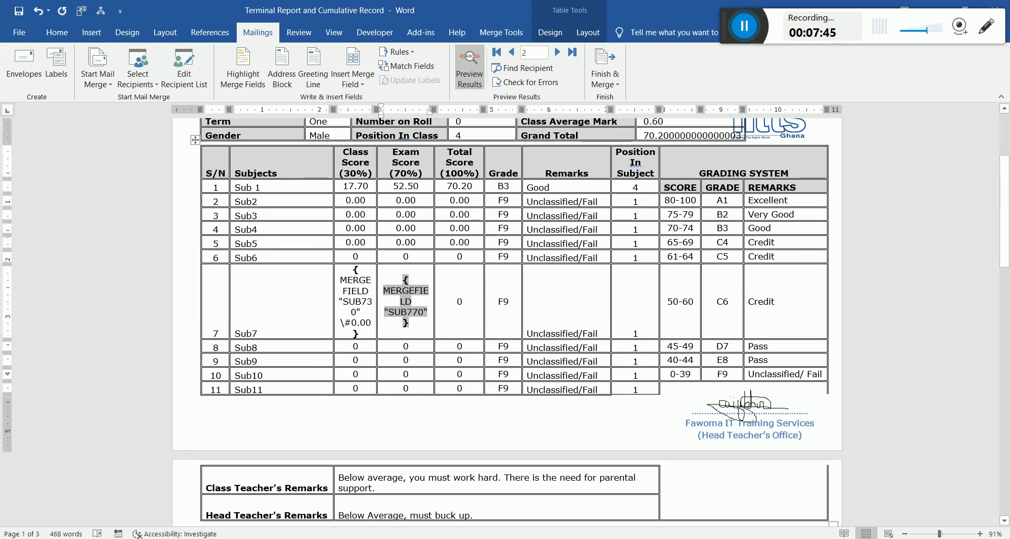
{"action": "key", "text": "ctrl+v"}
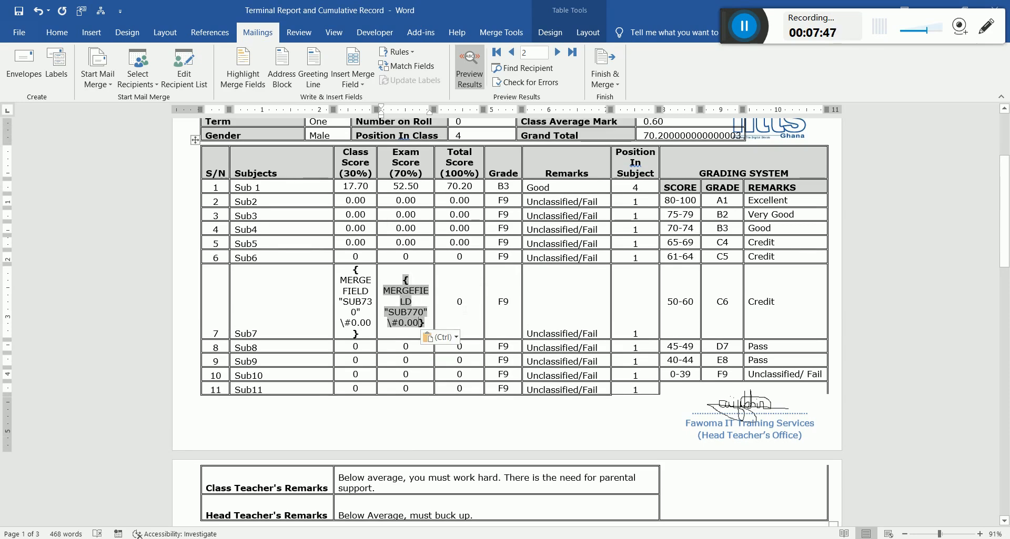
Reveal the field code of the Sub7 total score and append the \#0.00 switch inside it.
{"action": "left_click", "coordinate": [459, 303]}
{"action": "right_click", "coordinate": [460, 305]}
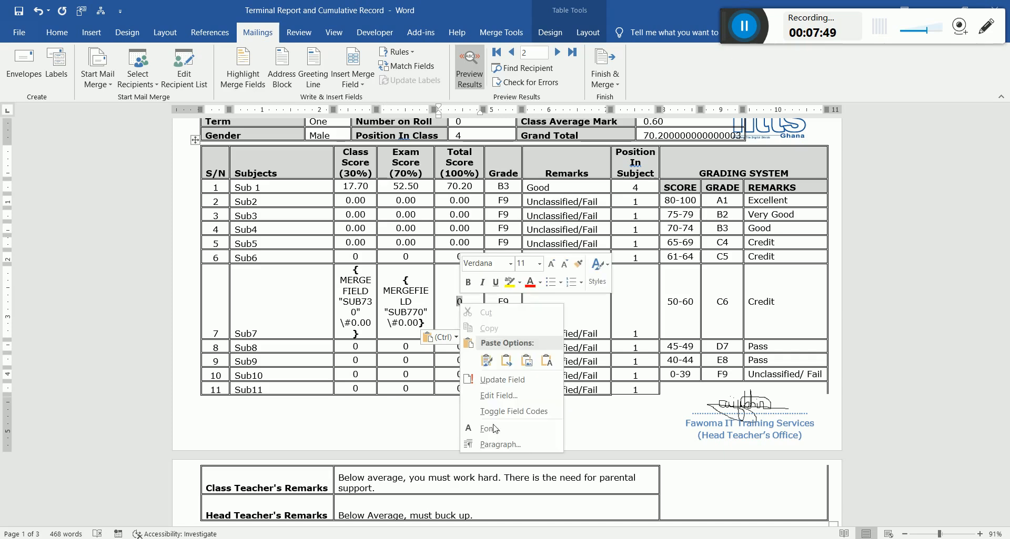
{"action": "left_click", "coordinate": [514, 411]}
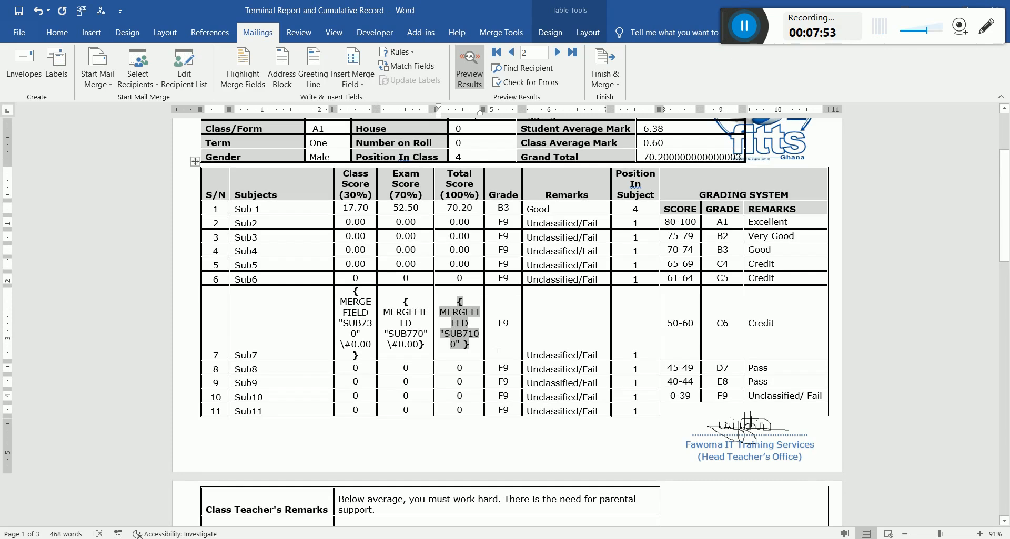
{"action": "type", "text": "\\#0.00"}
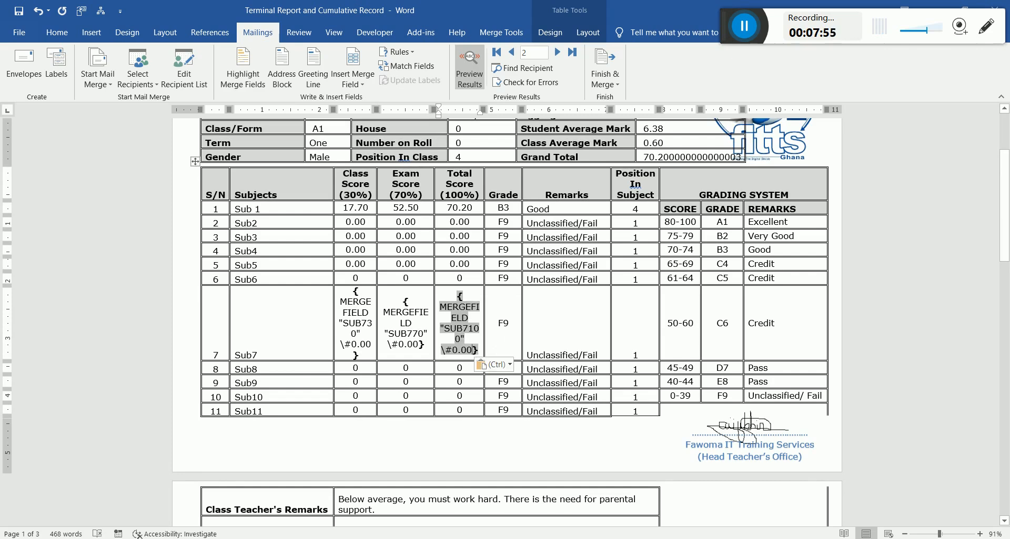
Switch the Sub7 class, exam and total scores from field codes back to merged results and refresh the record preview.
{"action": "right_click", "coordinate": [358, 341]}
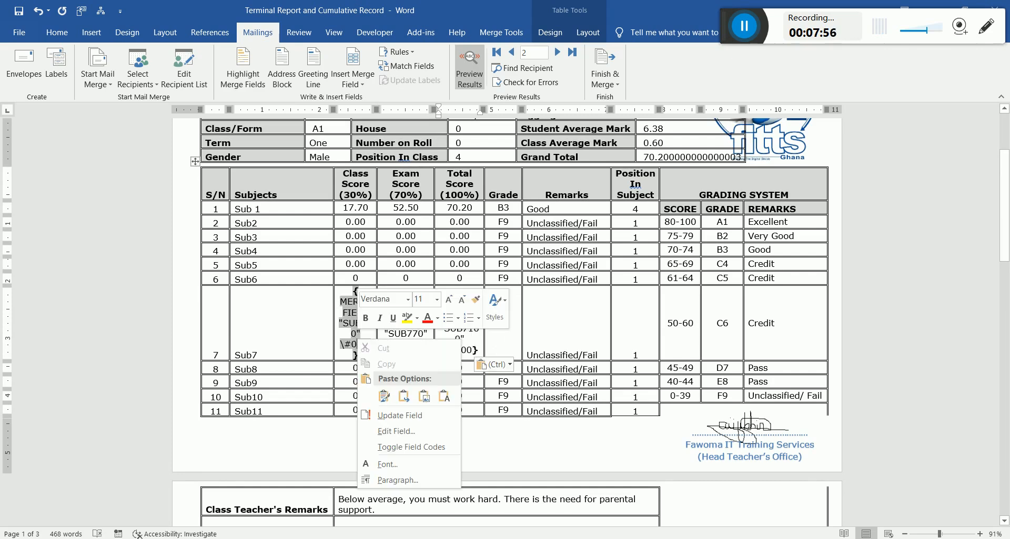
{"action": "left_click", "coordinate": [390, 446]}
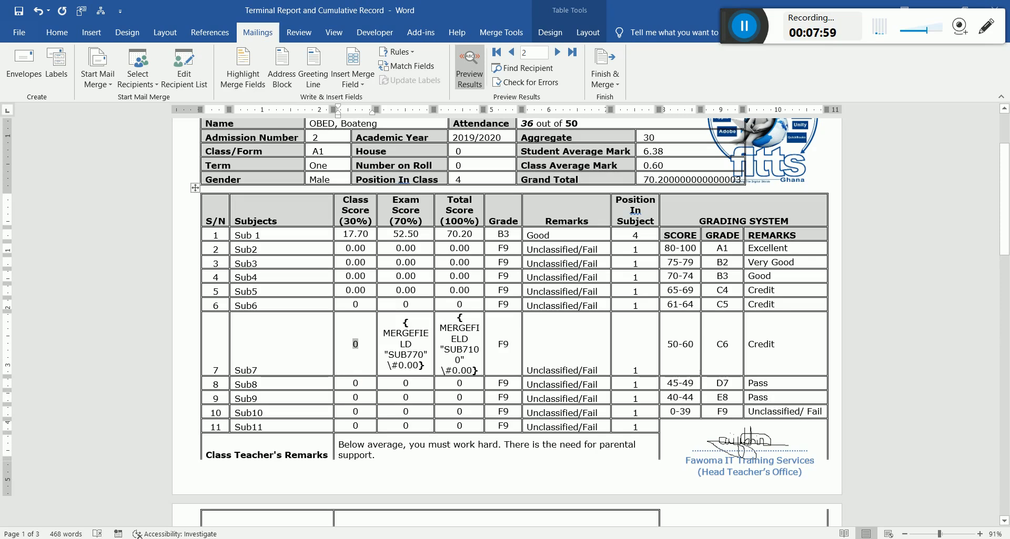
{"action": "right_click", "coordinate": [407, 343]}
{"action": "left_click", "coordinate": [446, 447]}
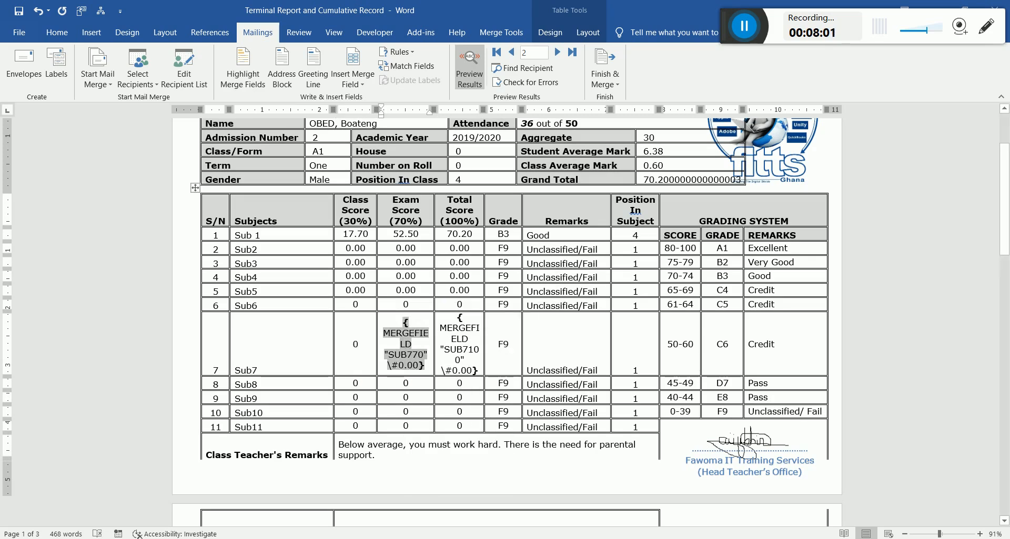
{"action": "right_click", "coordinate": [461, 342]}
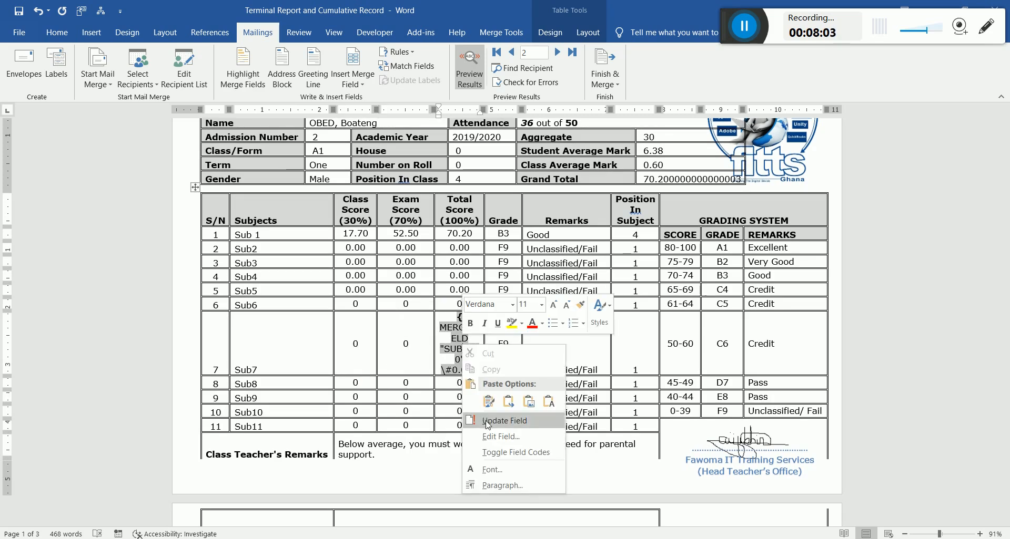
{"action": "left_click", "coordinate": [493, 452]}
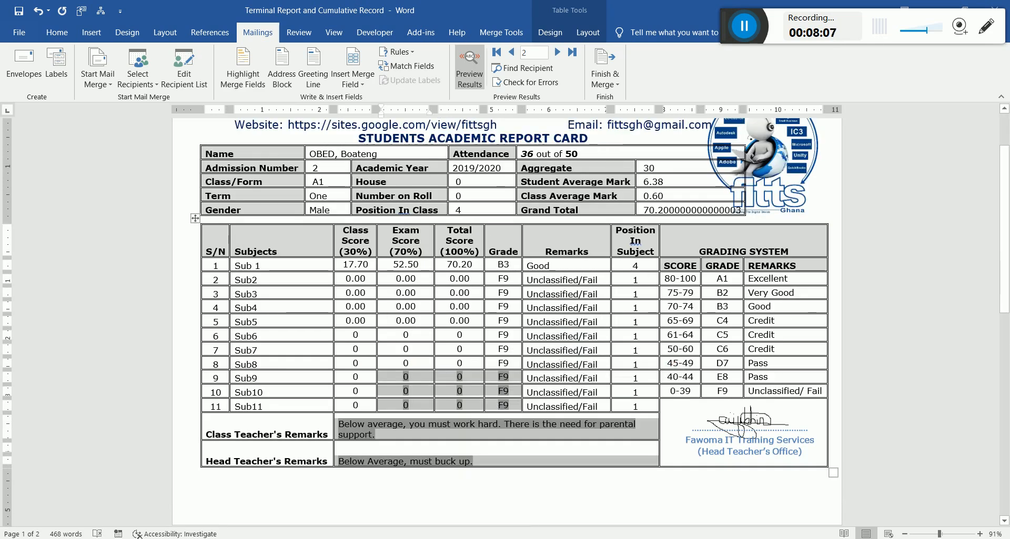
{"action": "left_click", "coordinate": [557, 52]}
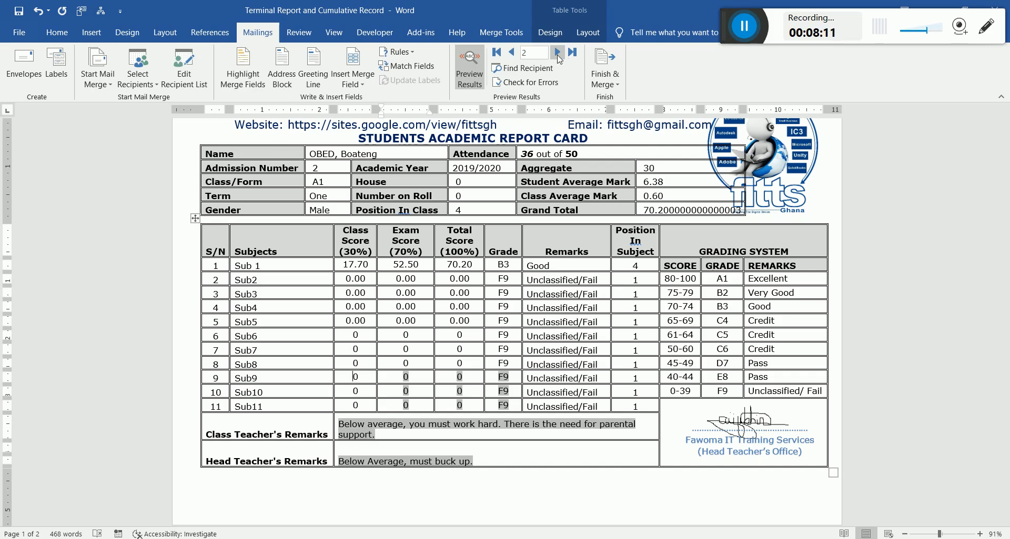
{"action": "left_click", "coordinate": [557, 53]}
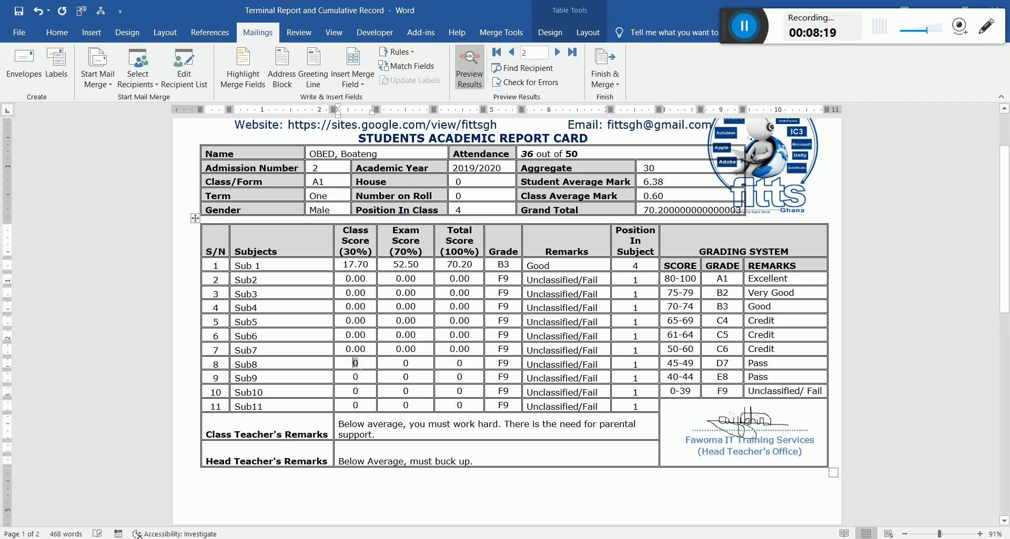
Reveal the field code of the Sub8 class score and append the \#0.00 switch inside it.
{"action": "right_click", "coordinate": [357, 366]}
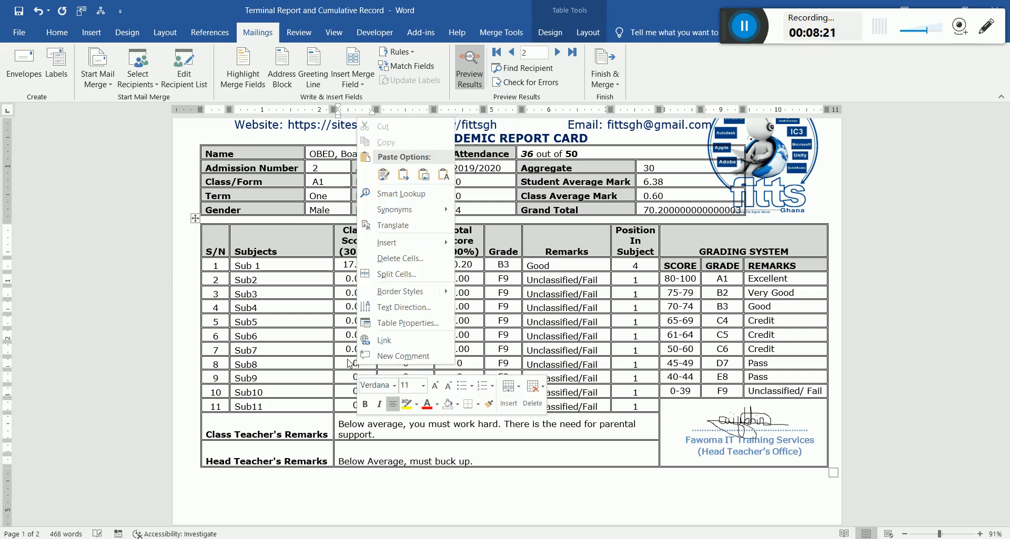
{"action": "left_click", "coordinate": [356, 363]}
{"action": "left_click_drag", "start_coordinate": [360, 365], "coordinate": [354, 364]}
{"action": "right_click", "coordinate": [356, 364]}
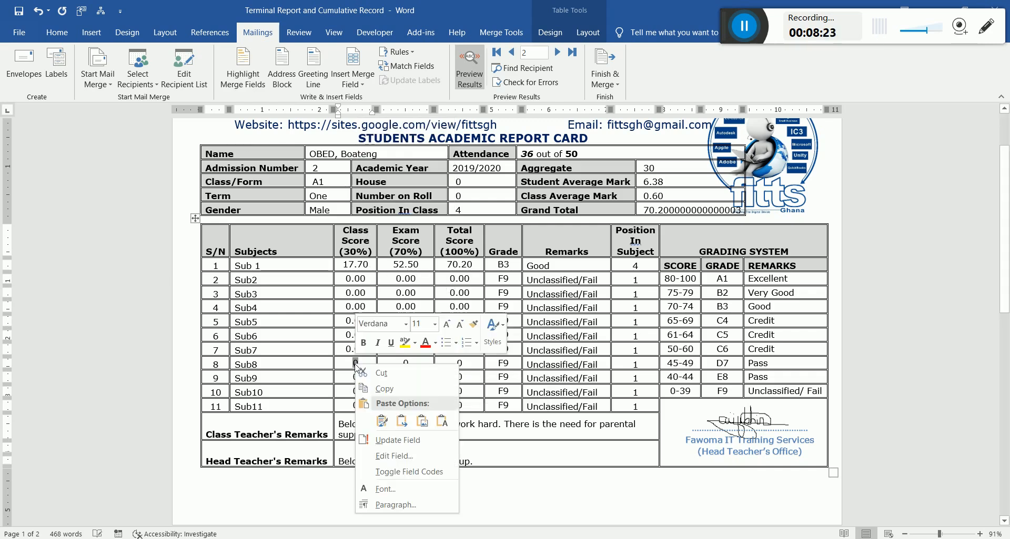
{"action": "left_click", "coordinate": [425, 475]}
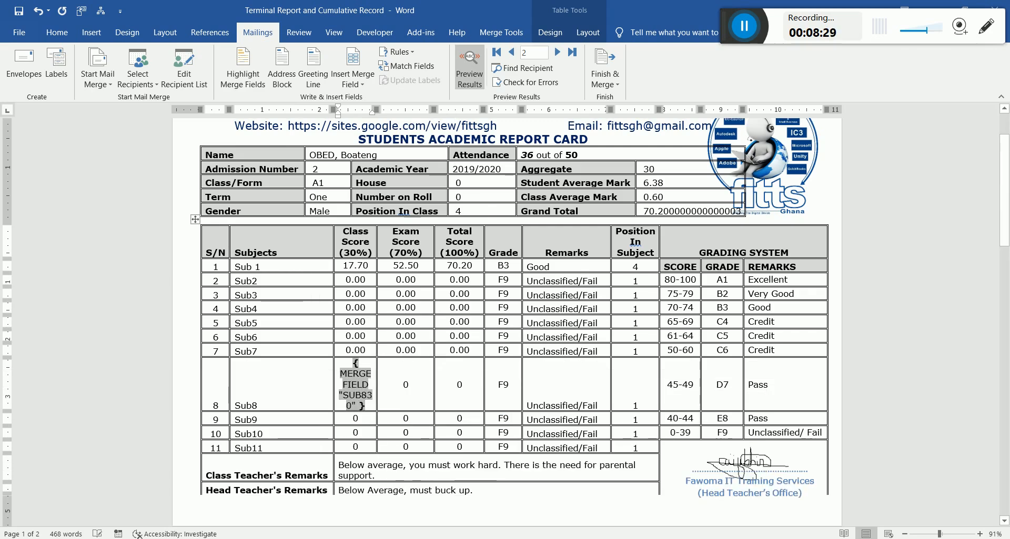
{"action": "key", "text": "ctrl+v"}
Reveal the field code of the Sub8 exam score and append the \#0.00 switch inside it.
{"action": "right_click", "coordinate": [405, 393]}
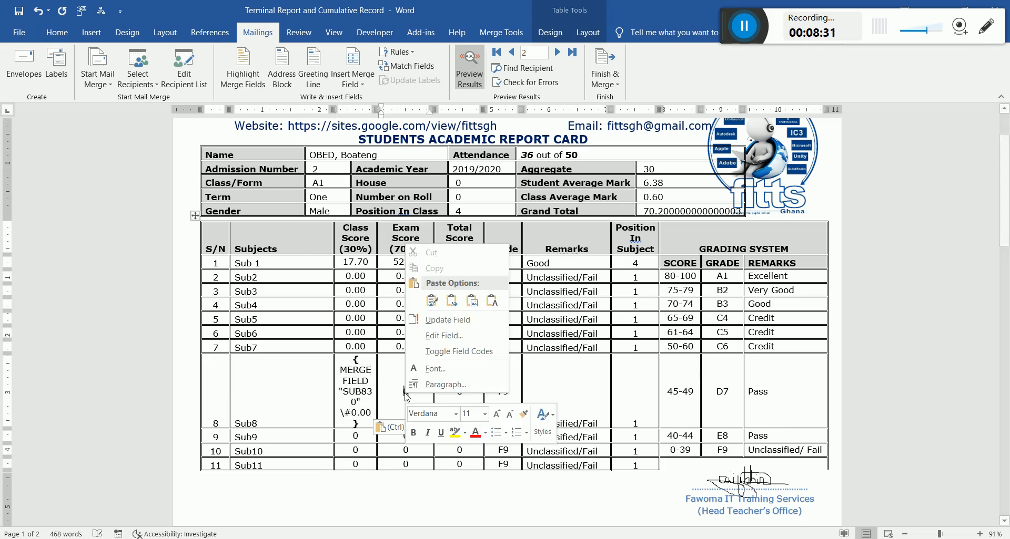
{"action": "left_click", "coordinate": [460, 351]}
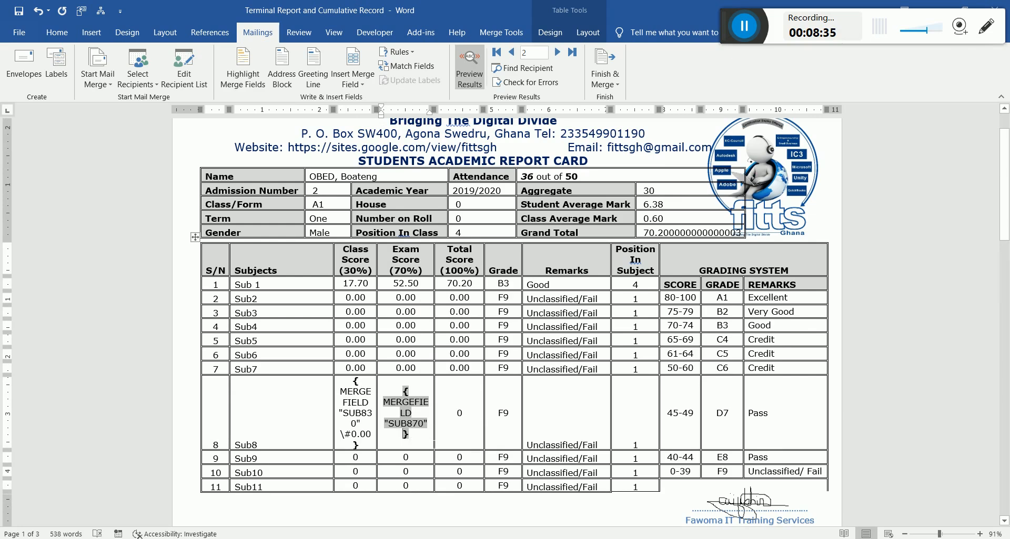
{"action": "key", "text": "ctrl+v"}
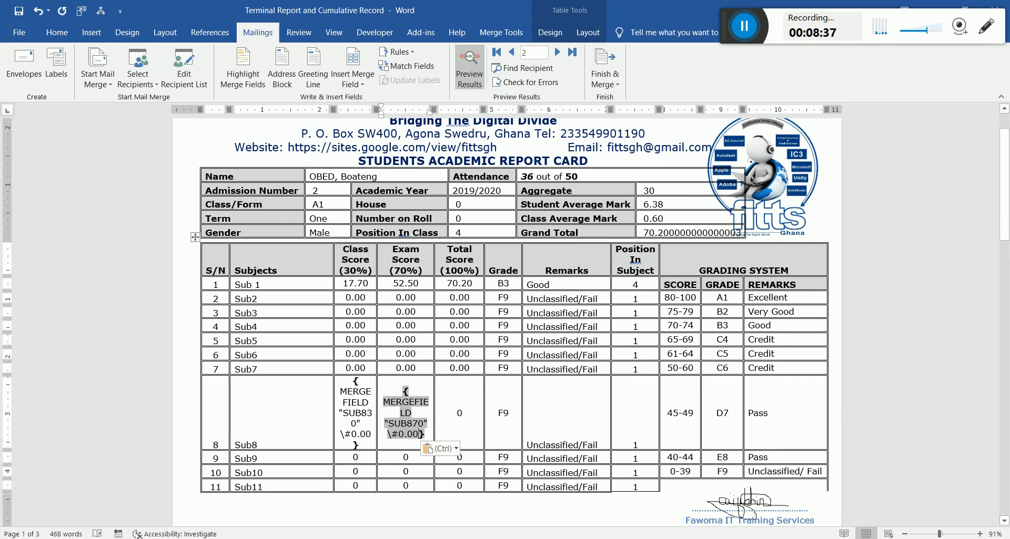
Reveal the field code of the Sub8 total score and append the \#0.00 switch inside it.
{"action": "left_click", "coordinate": [459, 414]}
{"action": "left_click", "coordinate": [463, 413]}
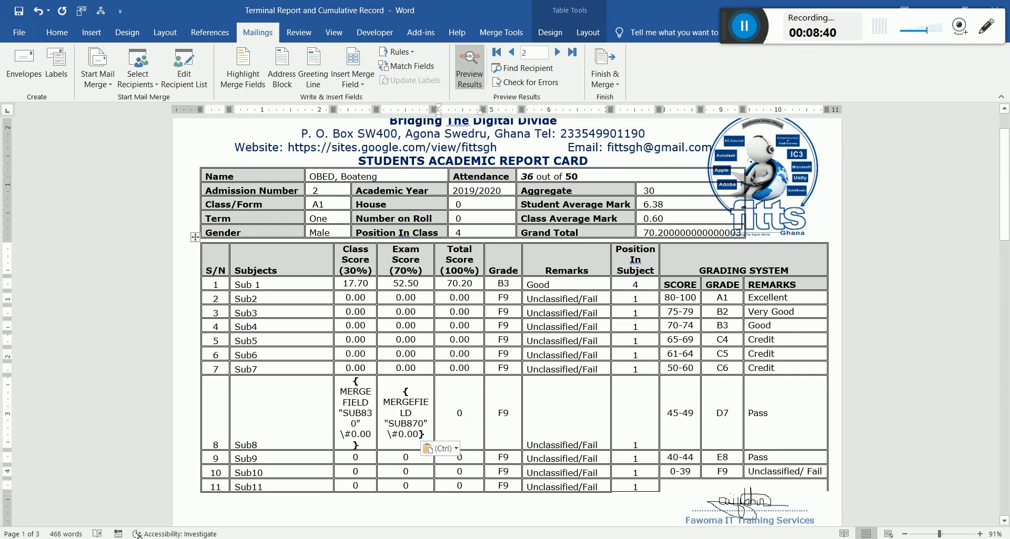
{"action": "right_click", "coordinate": [460, 414]}
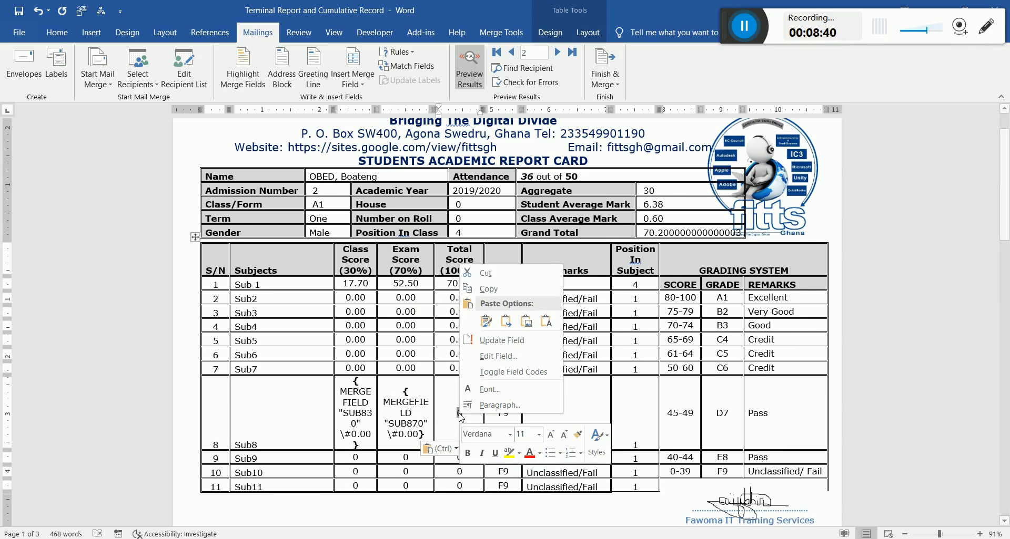
{"action": "left_click", "coordinate": [510, 372]}
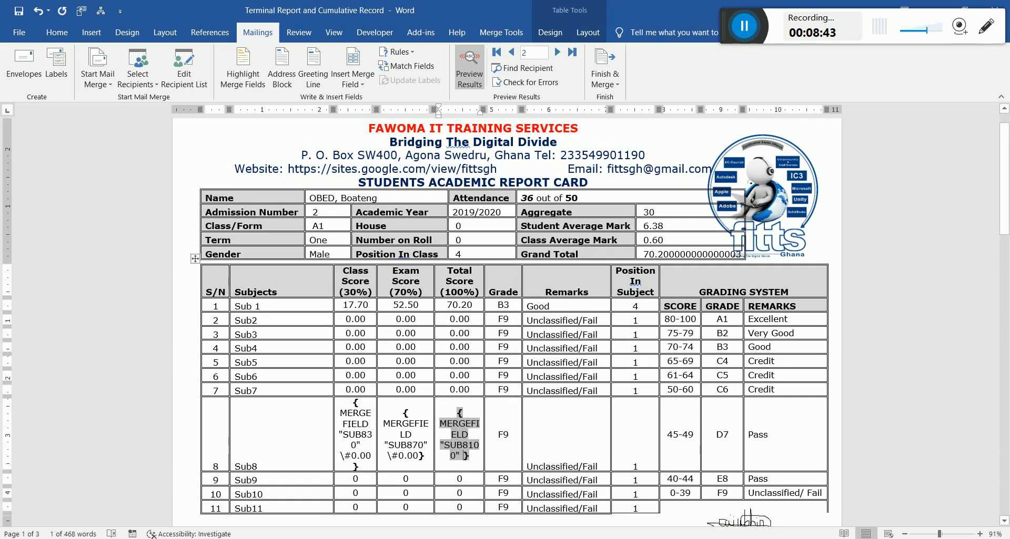
{"action": "key", "text": "ctrl+v"}
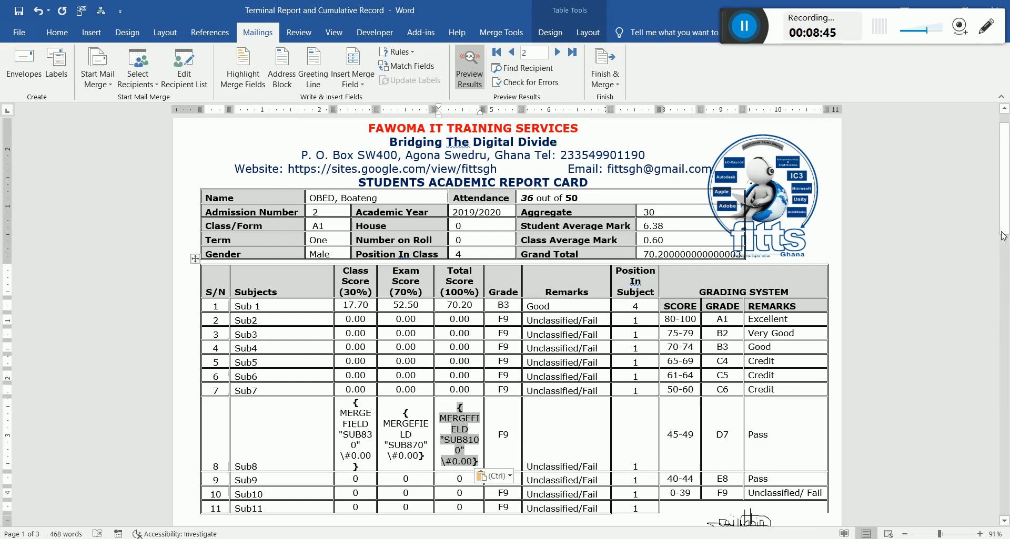
Reveal the field code of the Sub9 class score and append the \#0.00 switch inside it.
{"action": "left_click_drag", "start_coordinate": [1004, 174], "coordinate": [1004, 211]}
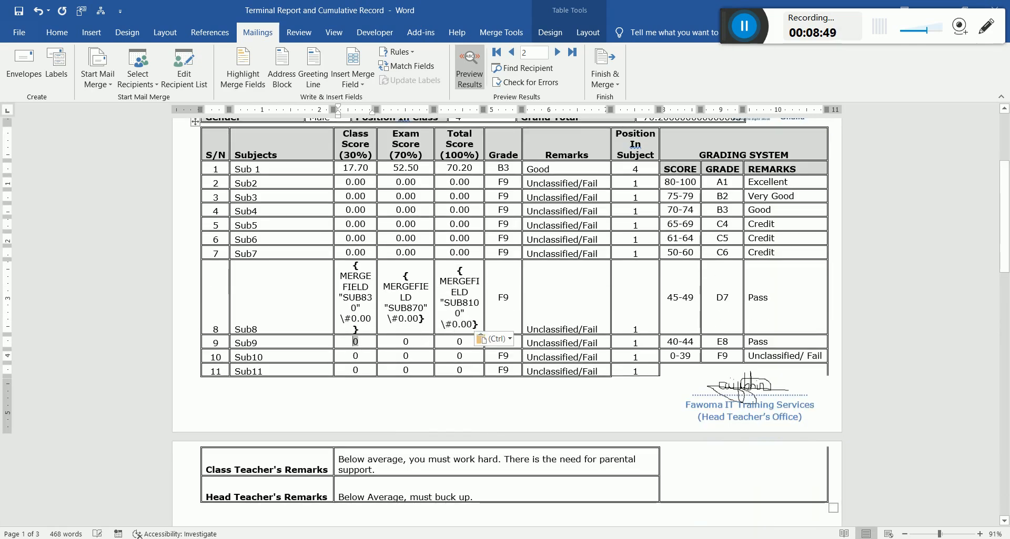
{"action": "right_click", "coordinate": [354, 342]}
{"action": "left_click", "coordinate": [409, 451]}
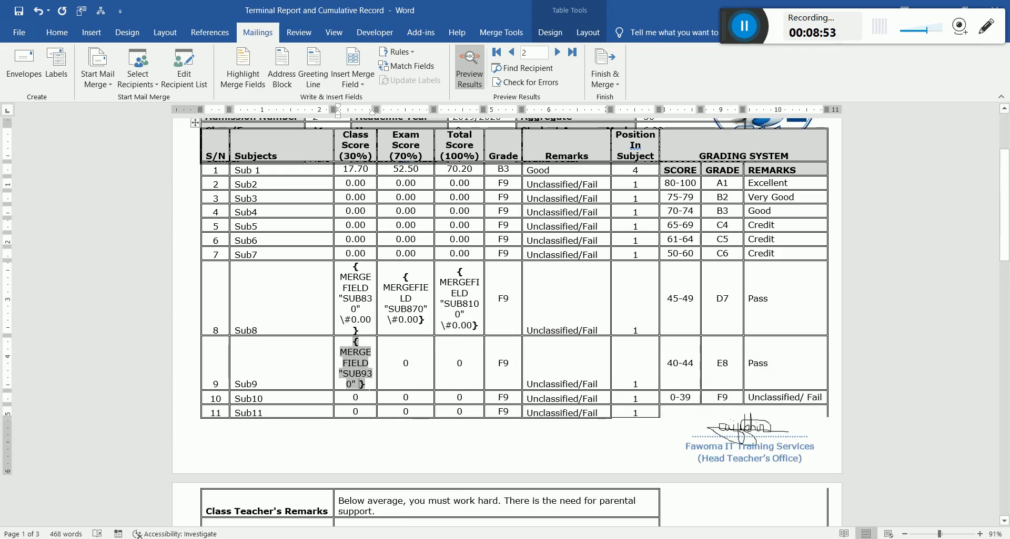
{"action": "key", "text": "ctrl+v"}
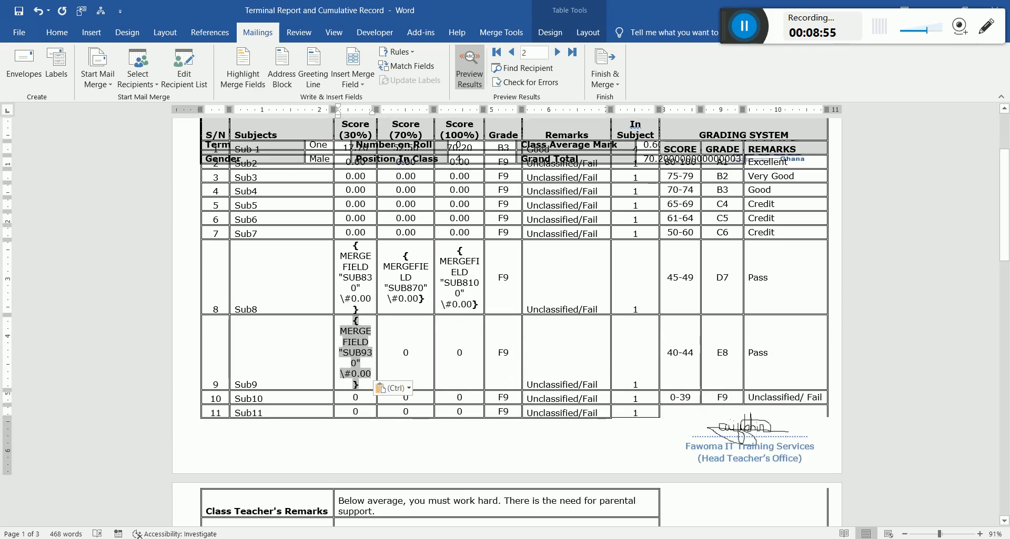
Reveal the field code of the Sub9 exam score and append the \#0.00 switch inside it.
{"action": "left_click", "coordinate": [406, 352]}
{"action": "right_click", "coordinate": [405, 352]}
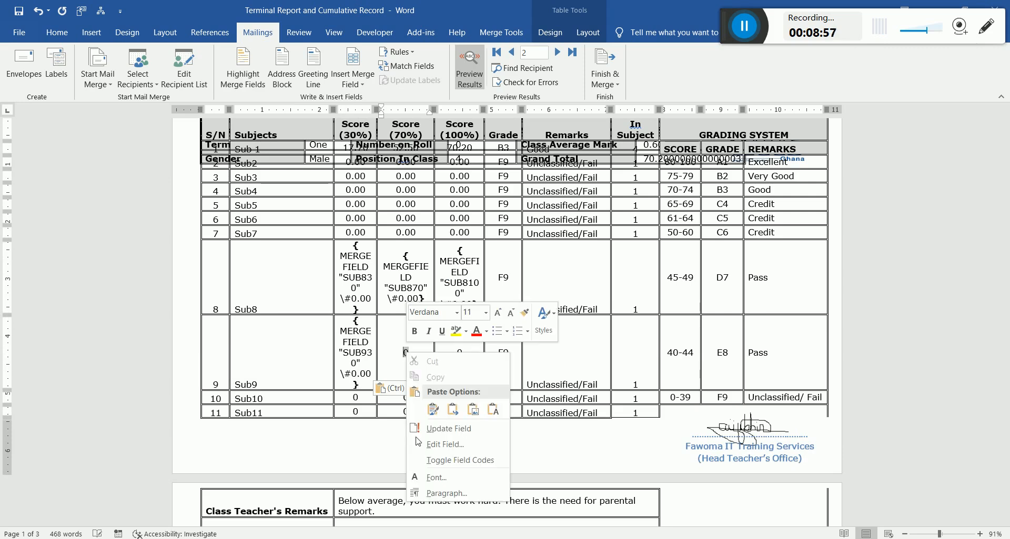
{"action": "left_click", "coordinate": [447, 459]}
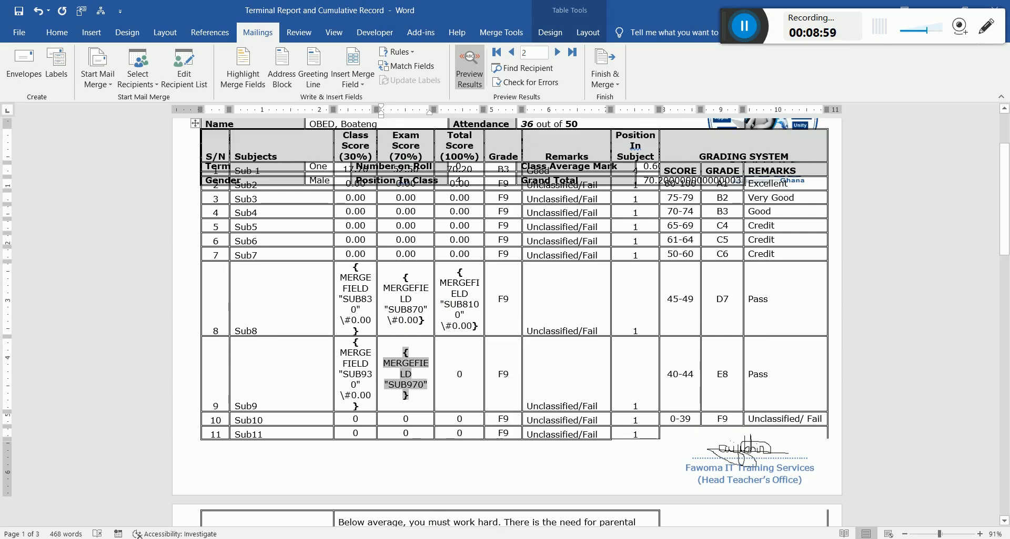
{"action": "key", "text": "ctrl+v"}
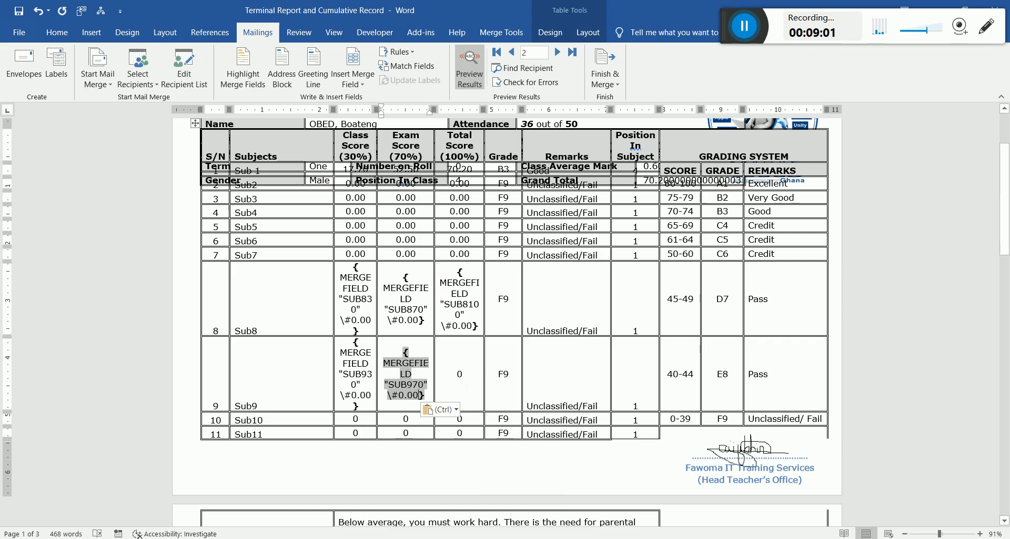
Reveal the field code of the Sub9 total score and append the \#0.00 switch inside it.
{"action": "left_click", "coordinate": [459, 374]}
{"action": "right_click", "coordinate": [460, 375]}
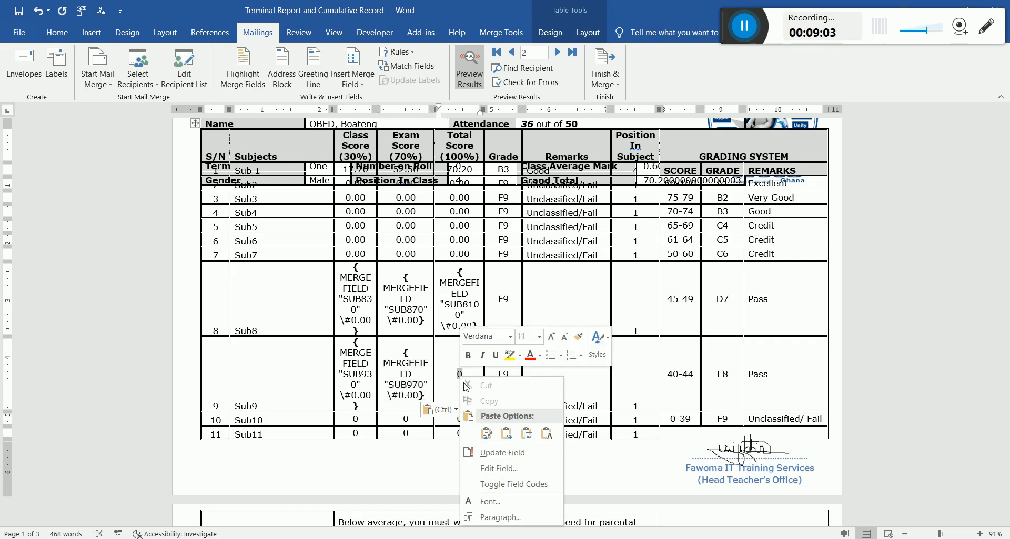
{"action": "left_click", "coordinate": [501, 484]}
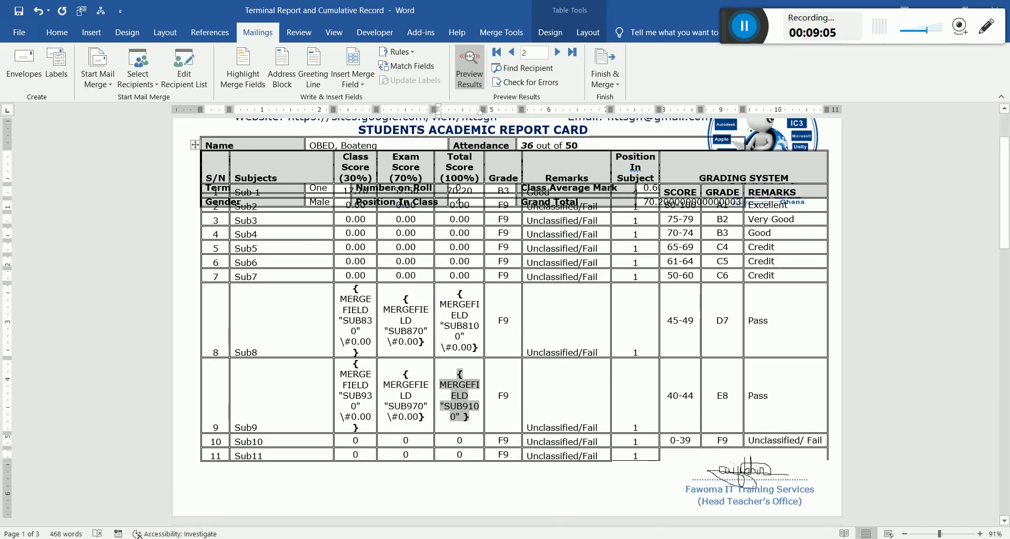
{"action": "key", "text": "ctrl+v"}
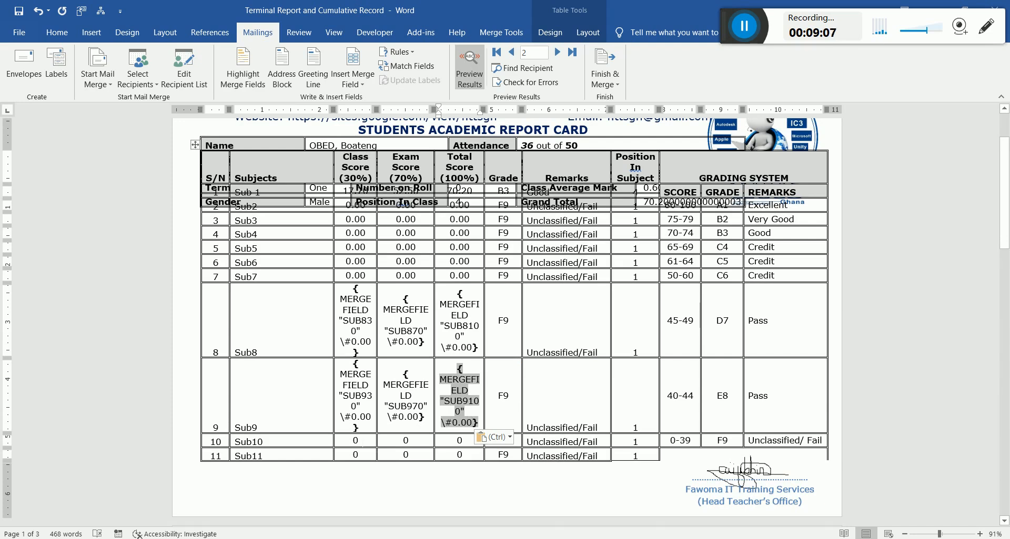
Reveal the field code of the Sub10 class score and append the \#0.00 switch inside it.
{"action": "left_click", "coordinate": [356, 441]}
{"action": "right_click", "coordinate": [356, 441]}
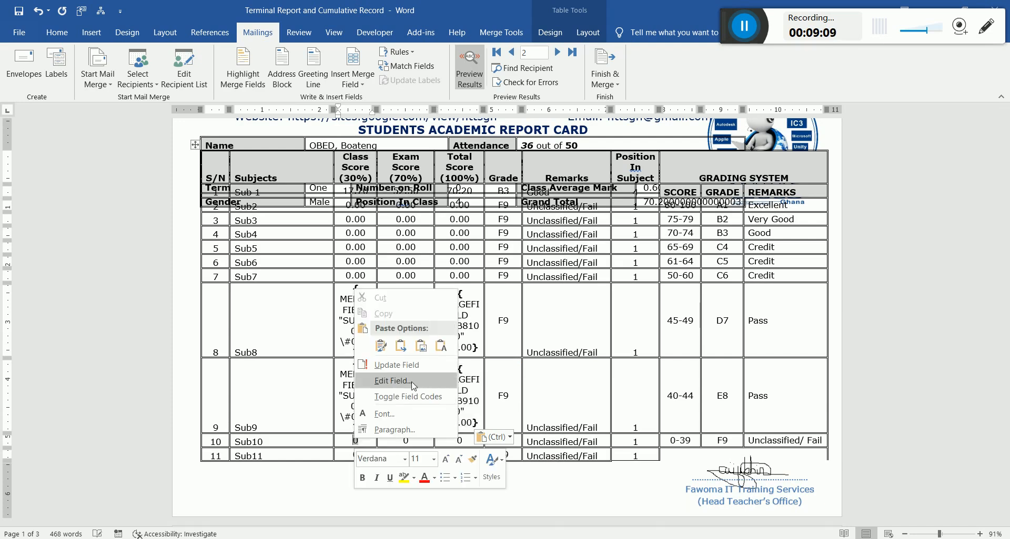
{"action": "left_click", "coordinate": [407, 397]}
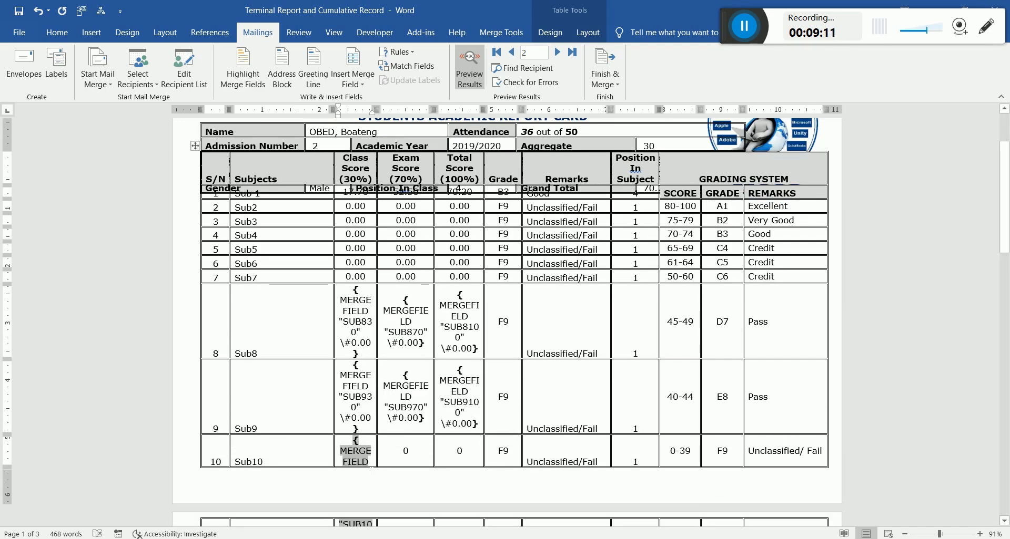
{"action": "scroll", "coordinate": [507, 294], "scroll_direction": "down", "scroll_amount": 5}
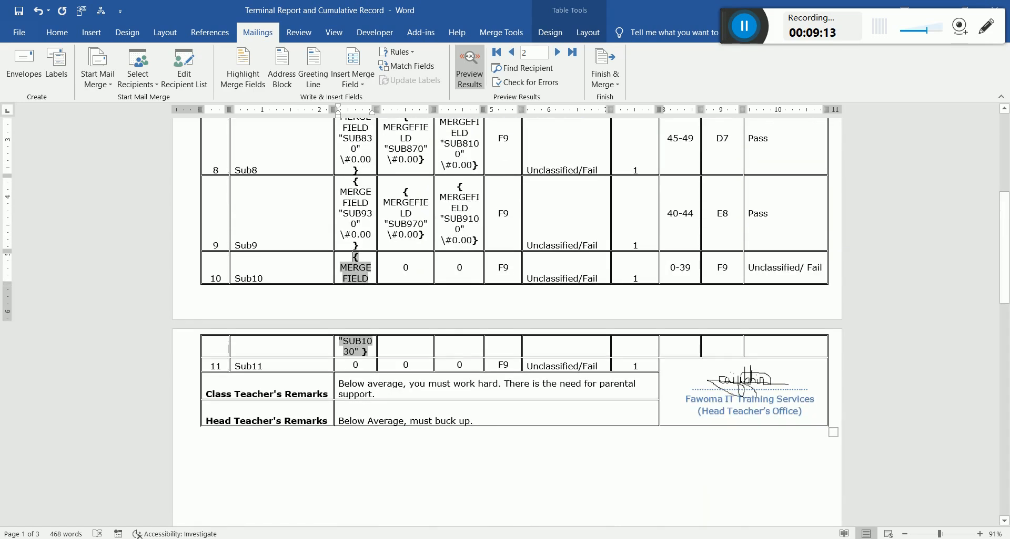
{"action": "left_click", "coordinate": [362, 352]}
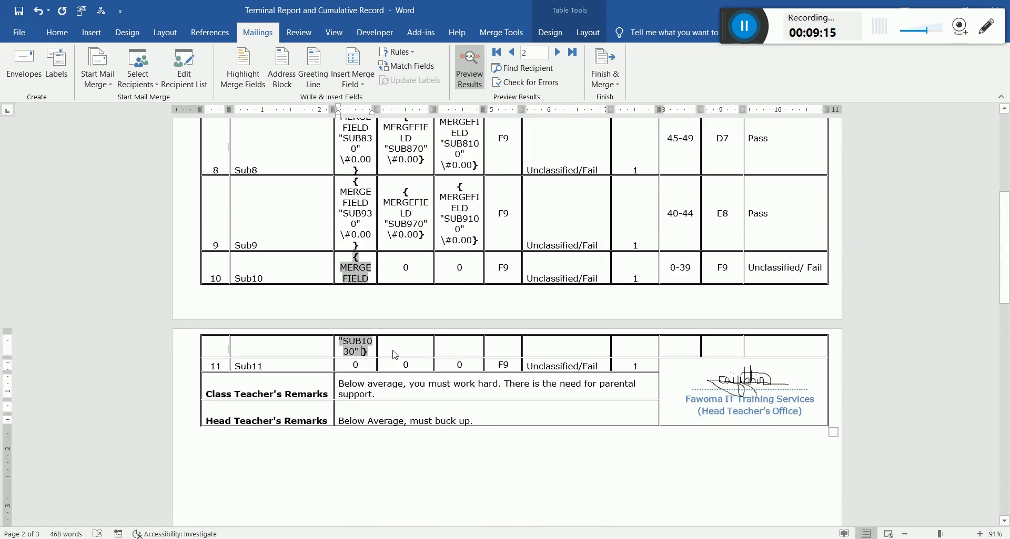
{"action": "type", "text": "\\#0.00"}
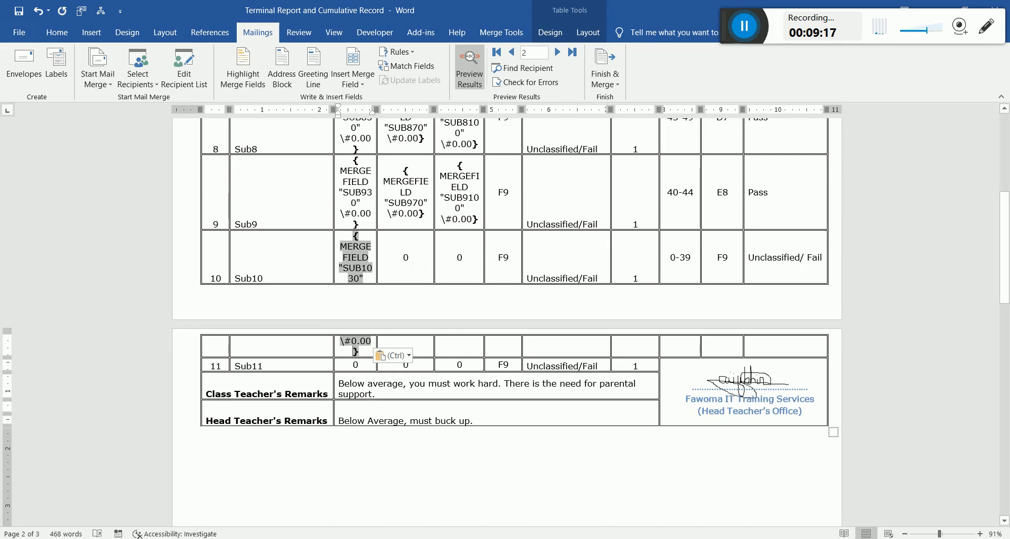
Reveal the field codes of the Sub10 exam and total scores and append the \#0.00 switch inside each.
{"action": "right_click", "coordinate": [405, 257]}
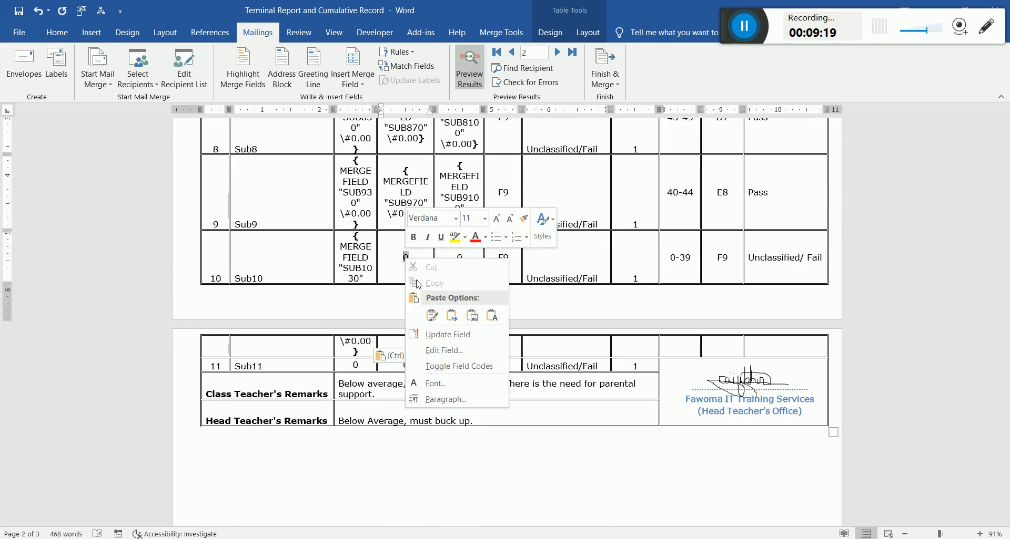
{"action": "left_click", "coordinate": [455, 368]}
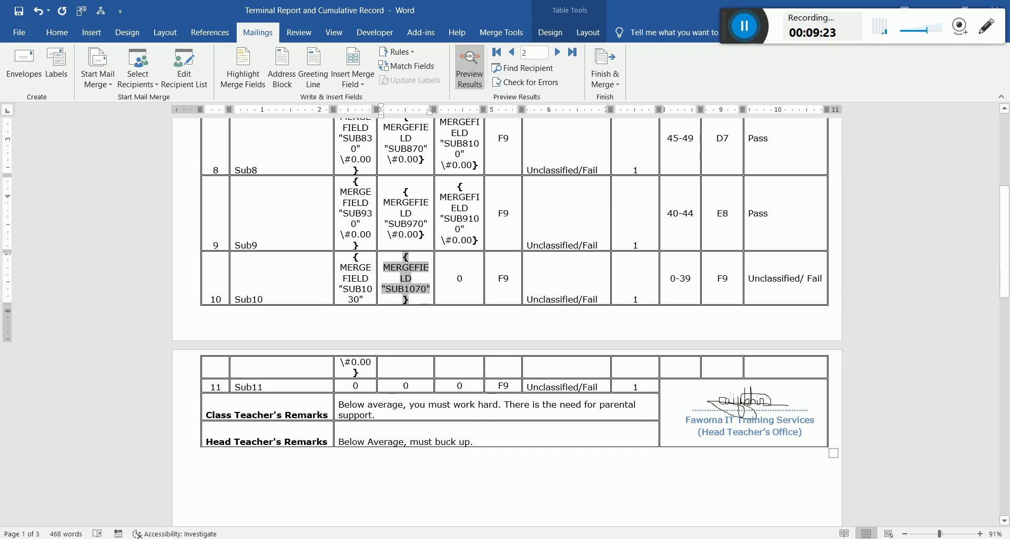
{"action": "type", "text": "\\#0.00"}
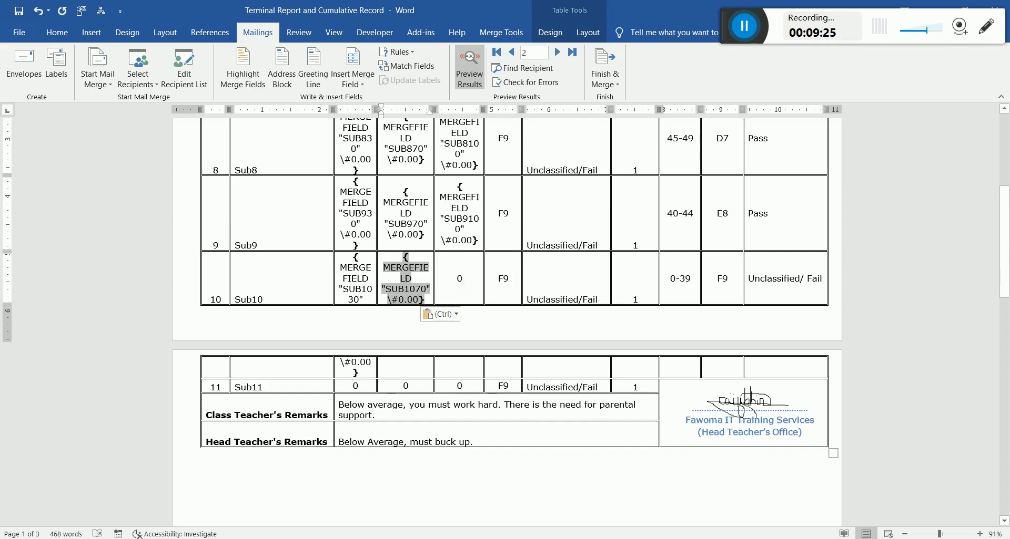
{"action": "left_click", "coordinate": [459, 278]}
{"action": "right_click", "coordinate": [459, 279]}
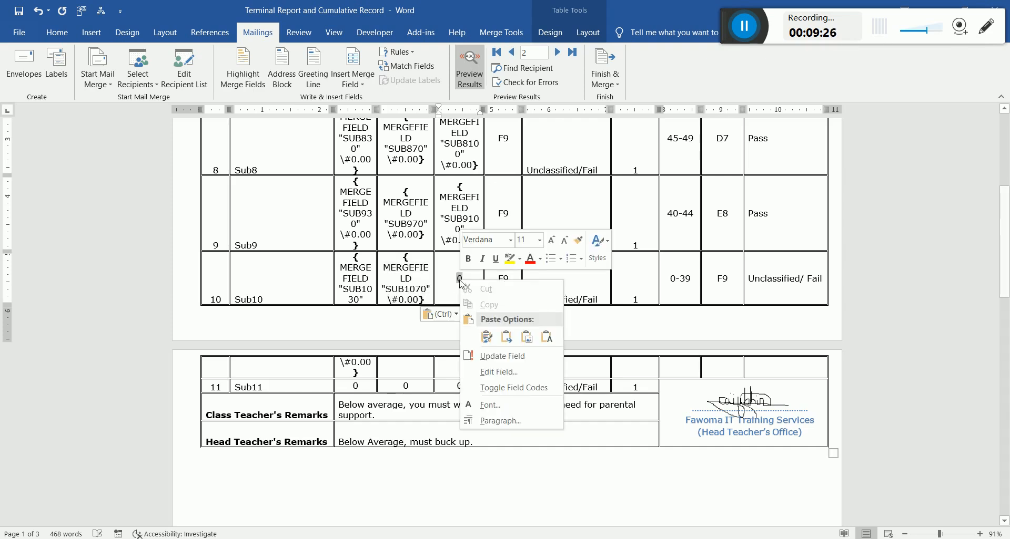
{"action": "left_click", "coordinate": [519, 388]}
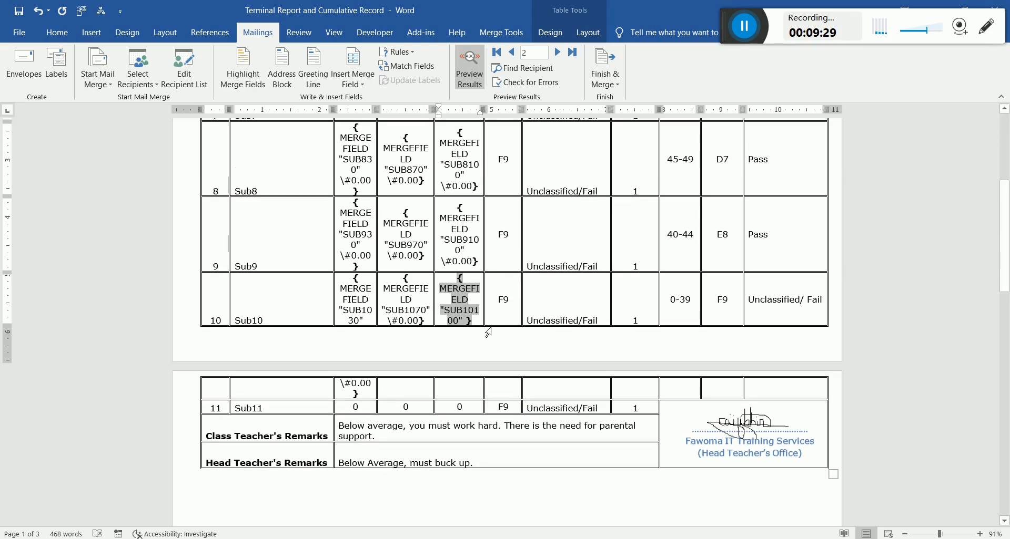
{"action": "type", "text": "\\#0.00"}
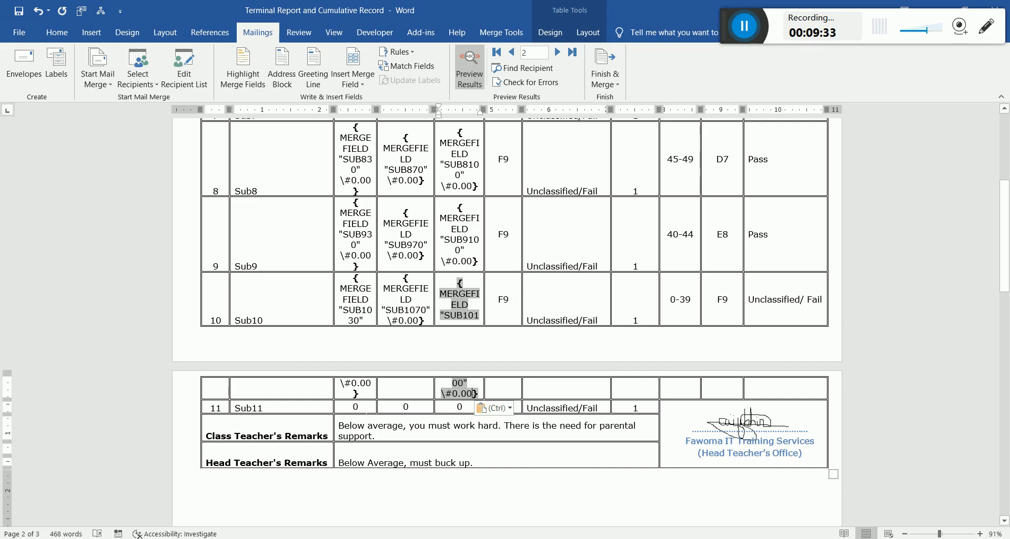
Reveal the field code of the Sub11 class score and append the \#0.00 switch inside it.
{"action": "left_click", "coordinate": [358, 407]}
{"action": "right_click", "coordinate": [358, 408]}
{"action": "key", "text": "Escape"}
{"action": "double_click", "coordinate": [357, 408]}
{"action": "right_click", "coordinate": [356, 407]}
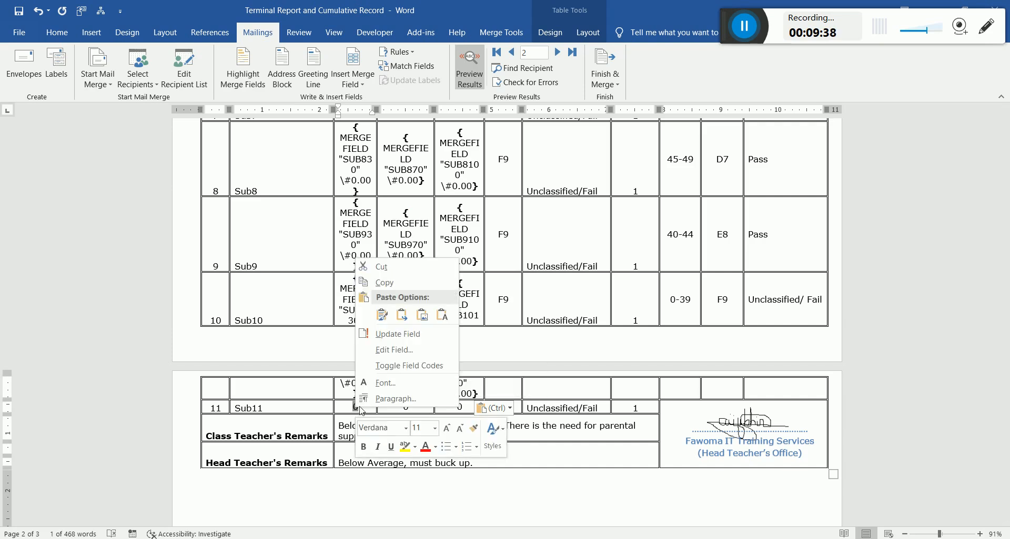
{"action": "left_click", "coordinate": [417, 366]}
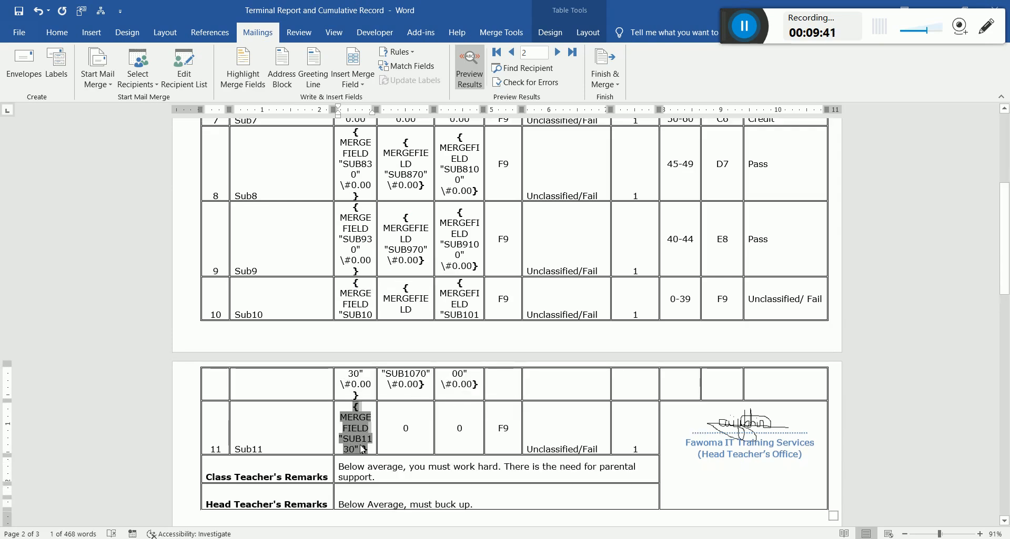
{"action": "left_click", "coordinate": [360, 450]}
{"action": "key", "text": "ctrl+v"}
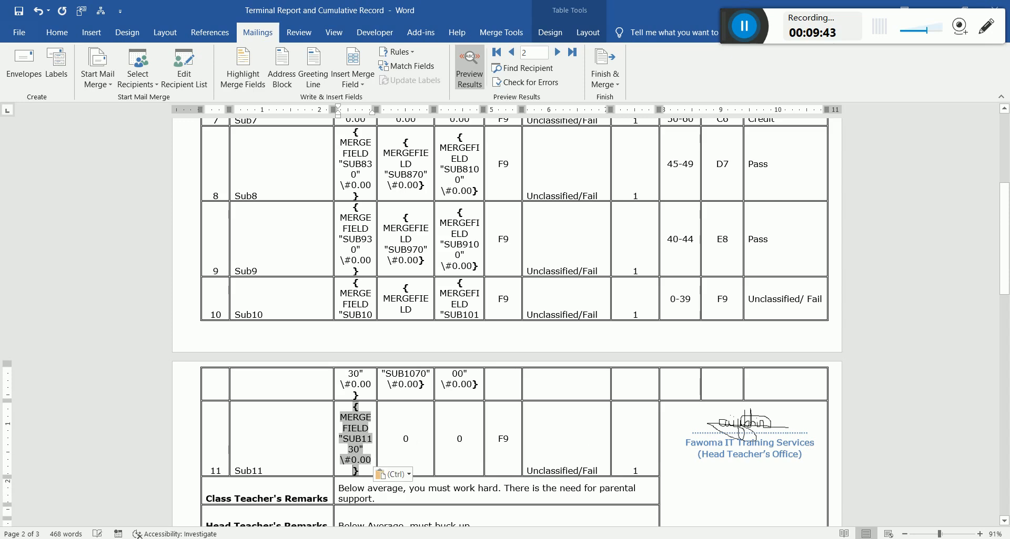
Reveal the Sub11 exam score's field code, append the \#0.00 switch inside it, and reveal the field code of the Sub11 total score.
{"action": "left_click", "coordinate": [404, 439]}
{"action": "right_click", "coordinate": [405, 440]}
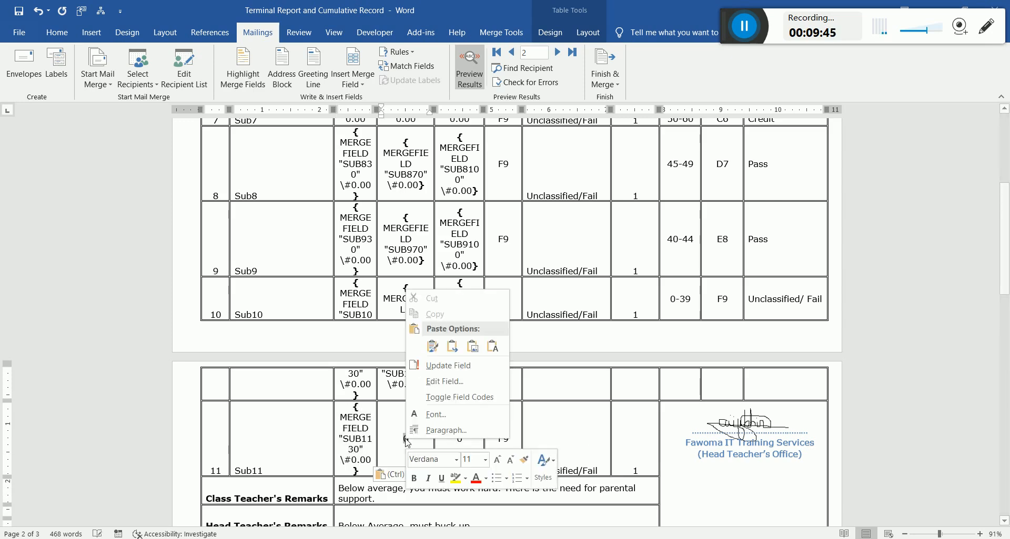
{"action": "left_click", "coordinate": [464, 397]}
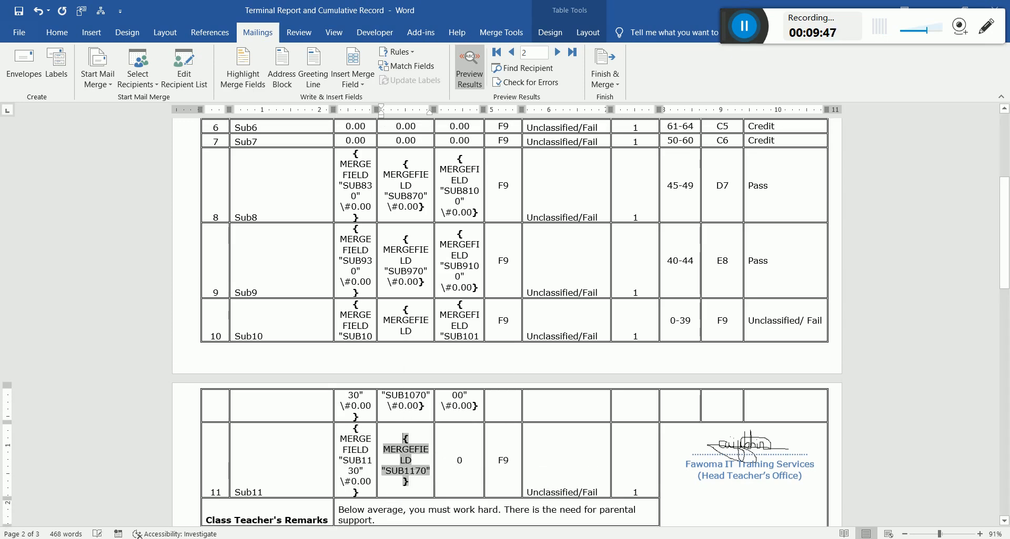
{"action": "key", "text": "ctrl+v"}
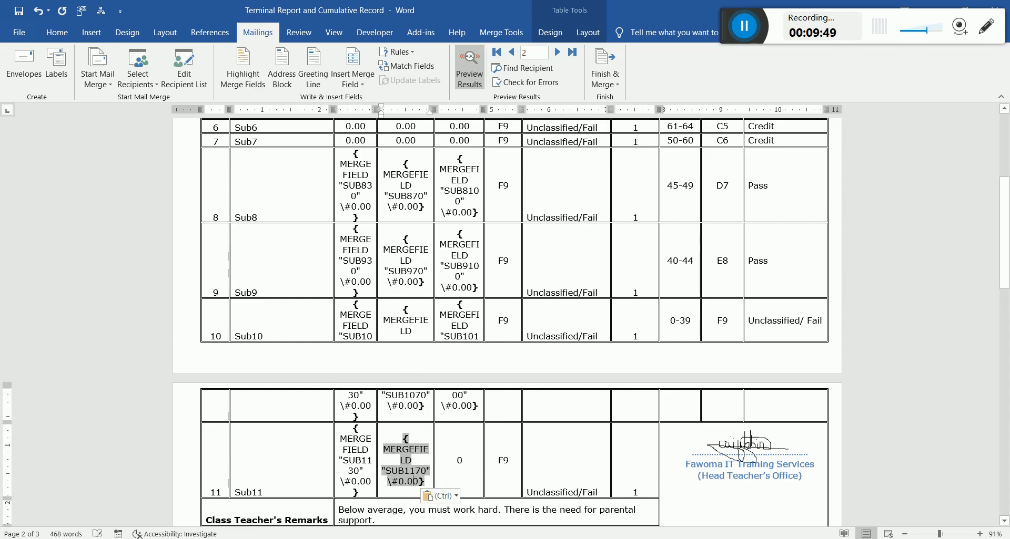
{"action": "left_click", "coordinate": [458, 460]}
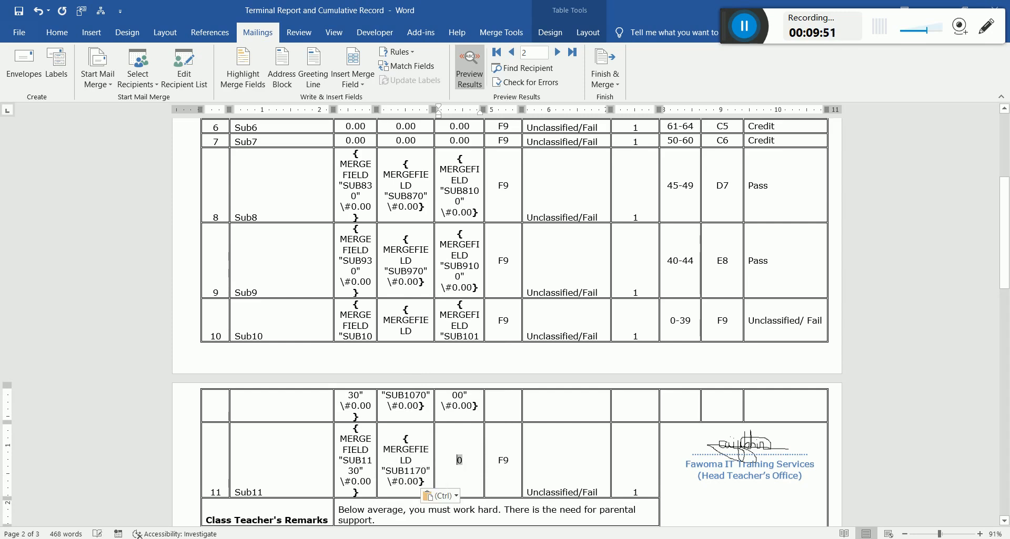
{"action": "right_click", "coordinate": [458, 462]}
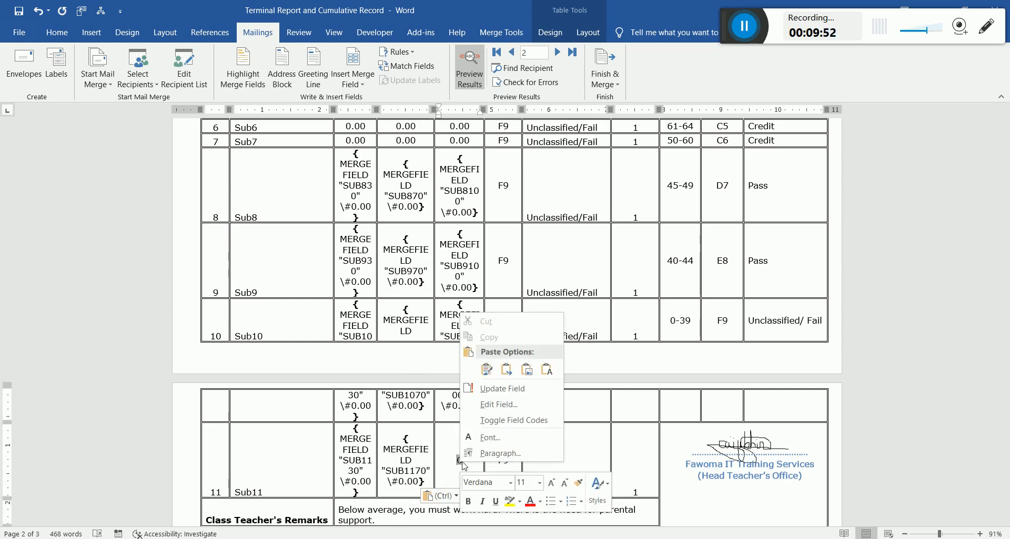
{"action": "left_click", "coordinate": [525, 424]}
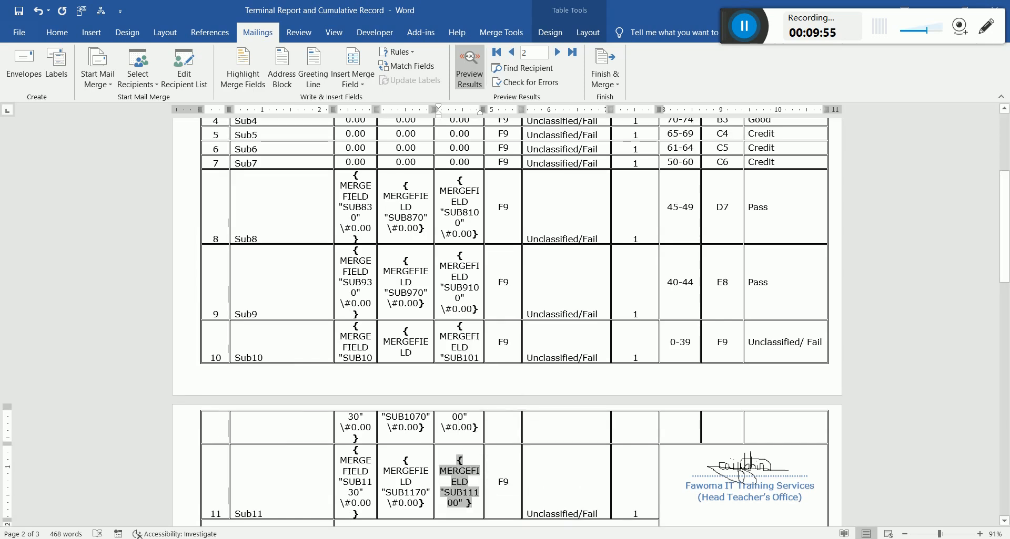
In the academic transcript table, reveal the Sub1 term 1 field code and append the \#0.00 switch inside it.
{"action": "left_click_drag", "start_coordinate": [1004, 230], "coordinate": [1004, 242]}
{"action": "left_click_drag", "start_coordinate": [1008, 282], "coordinate": [1008, 479]}
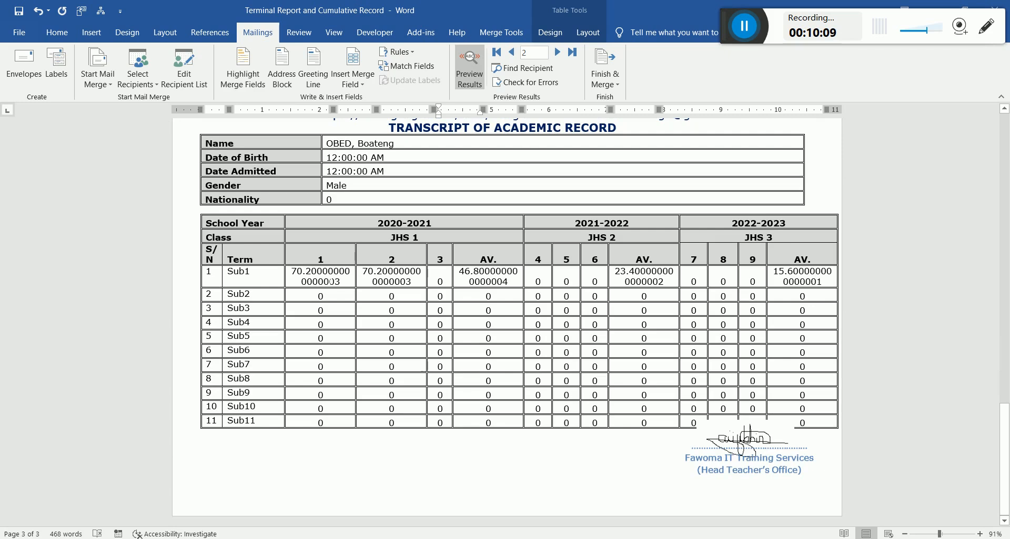
{"action": "left_click", "coordinate": [332, 281]}
{"action": "right_click", "coordinate": [332, 281]}
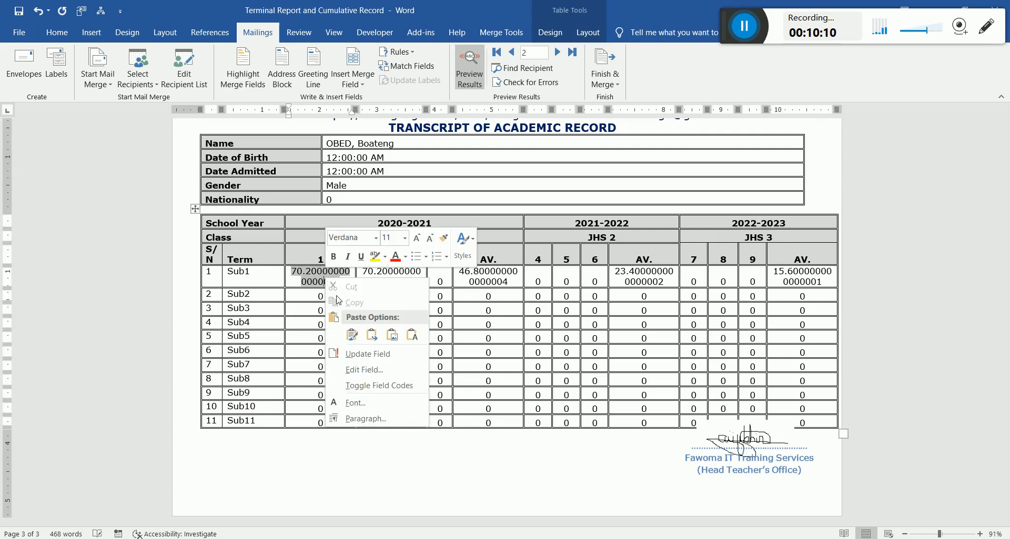
{"action": "left_click", "coordinate": [387, 389]}
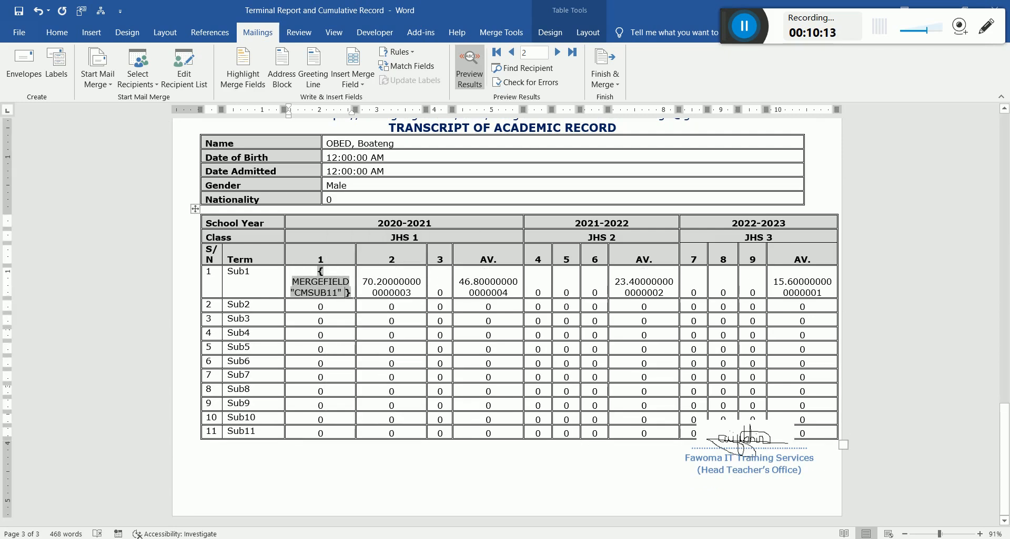
{"action": "key", "text": "ctrl+v"}
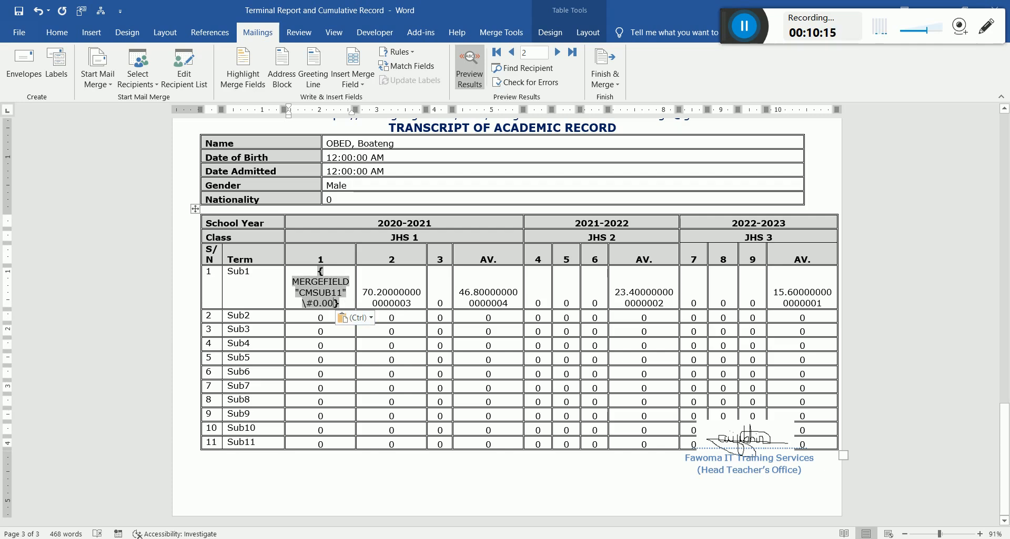
Reveal the field code of the transcript's Sub2 term 1 score and append the \#0.00 switch inside it.
{"action": "left_click", "coordinate": [322, 318]}
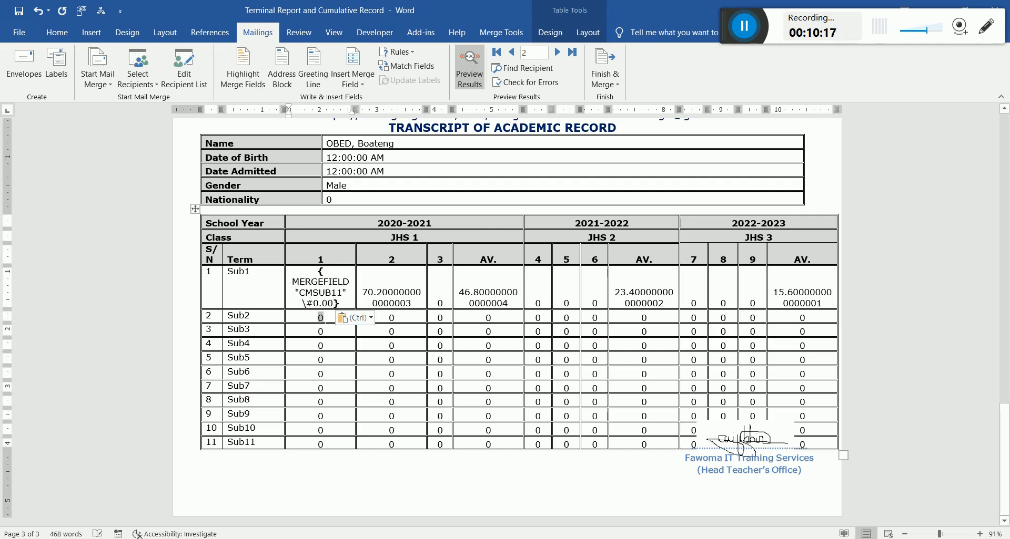
{"action": "right_click", "coordinate": [321, 318]}
{"action": "left_click", "coordinate": [325, 317]}
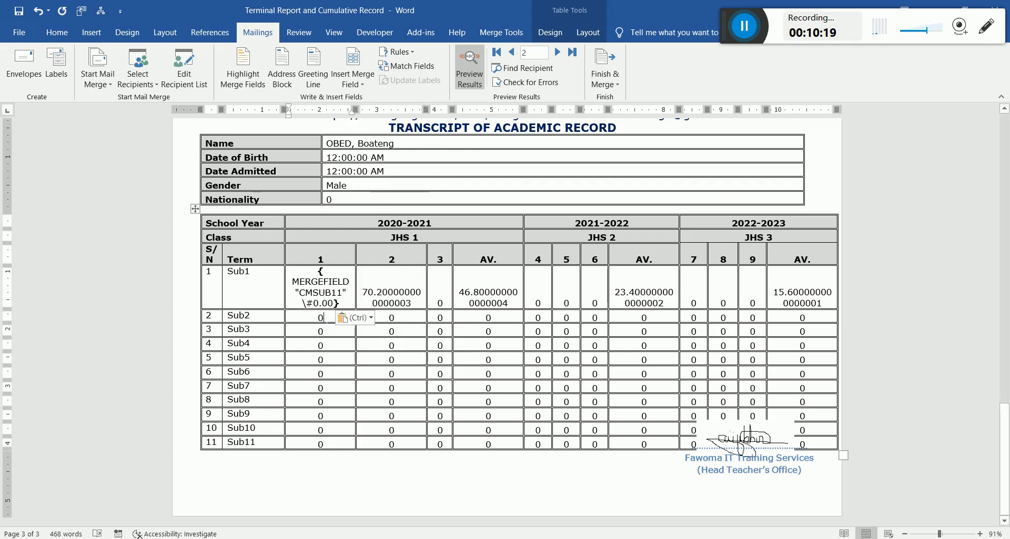
{"action": "double_click", "coordinate": [321, 318]}
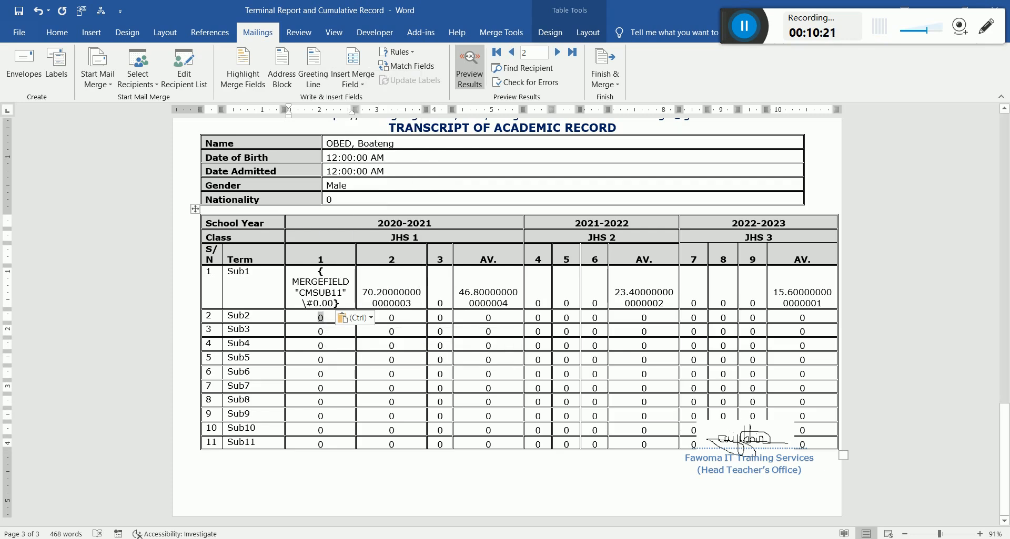
{"action": "right_click", "coordinate": [320, 317]}
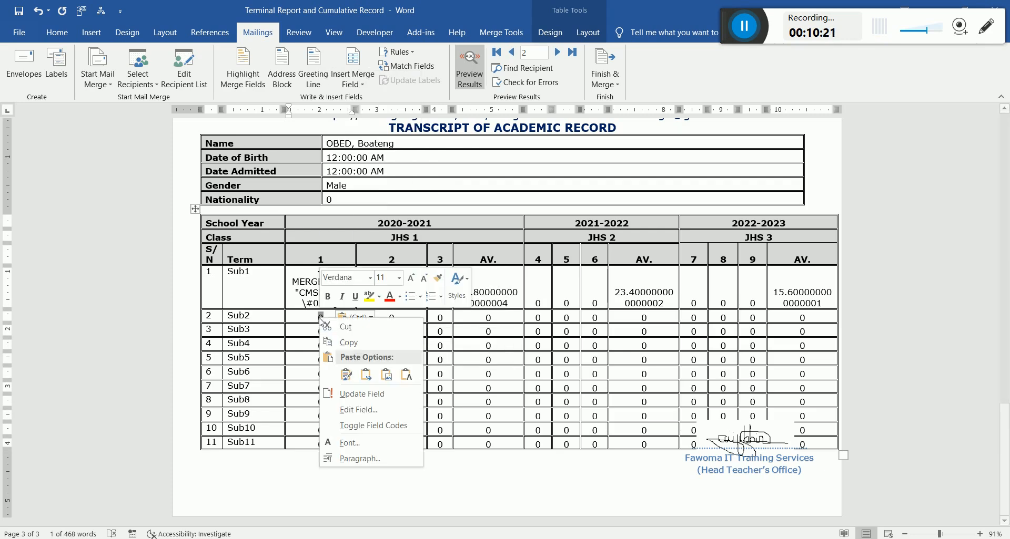
{"action": "left_click", "coordinate": [376, 427]}
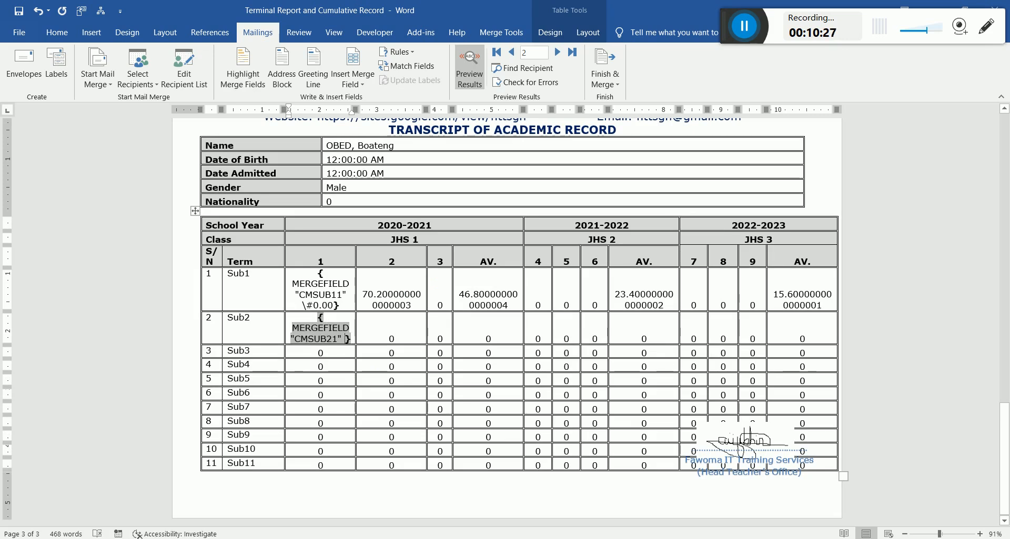
{"action": "key", "text": "ctrl+v"}
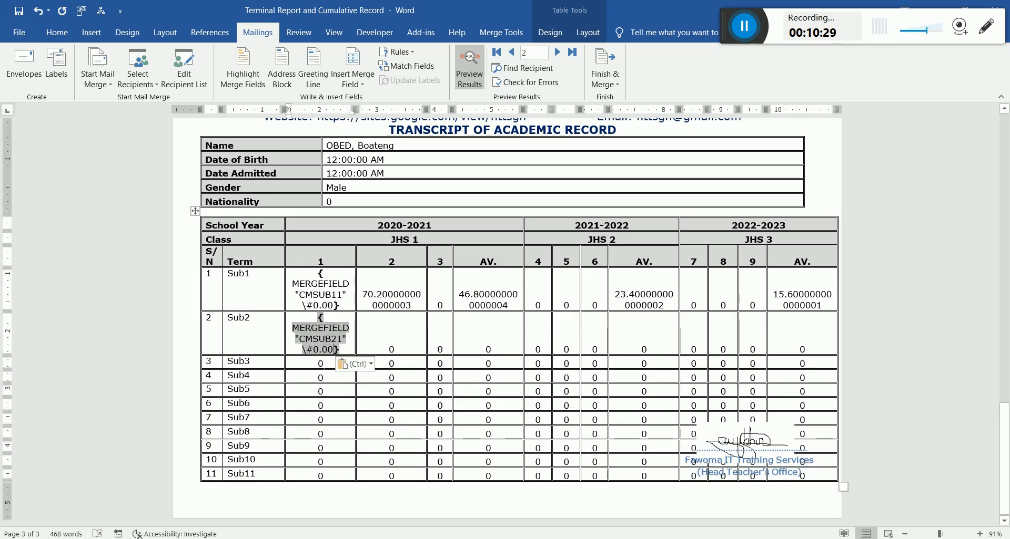
Reveal the field code of the transcript's Sub3 term 1 score and append the \#0.00 switch inside it.
{"action": "left_click", "coordinate": [320, 364]}
{"action": "right_click", "coordinate": [321, 364]}
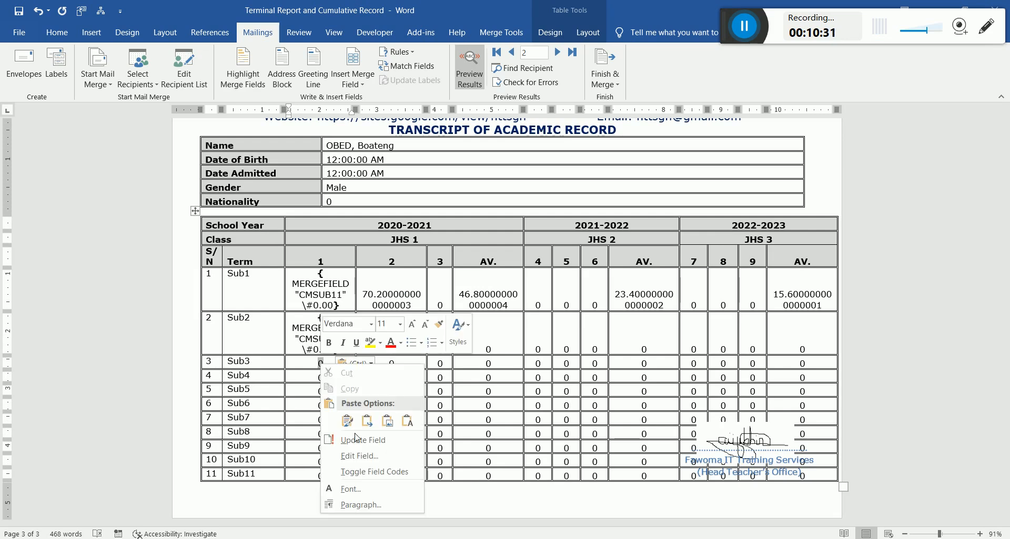
{"action": "left_click", "coordinate": [374, 472]}
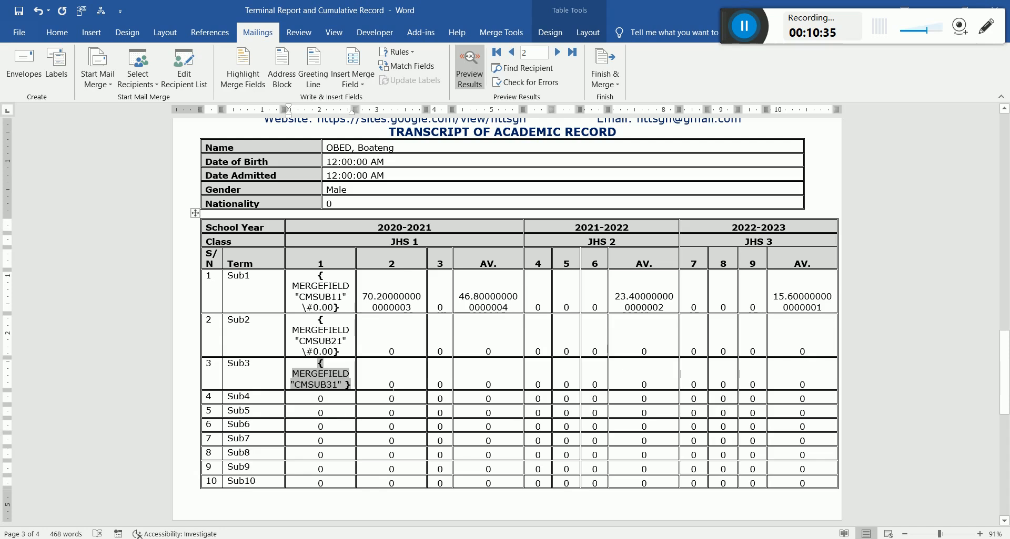
{"action": "key", "text": "ctrl+v"}
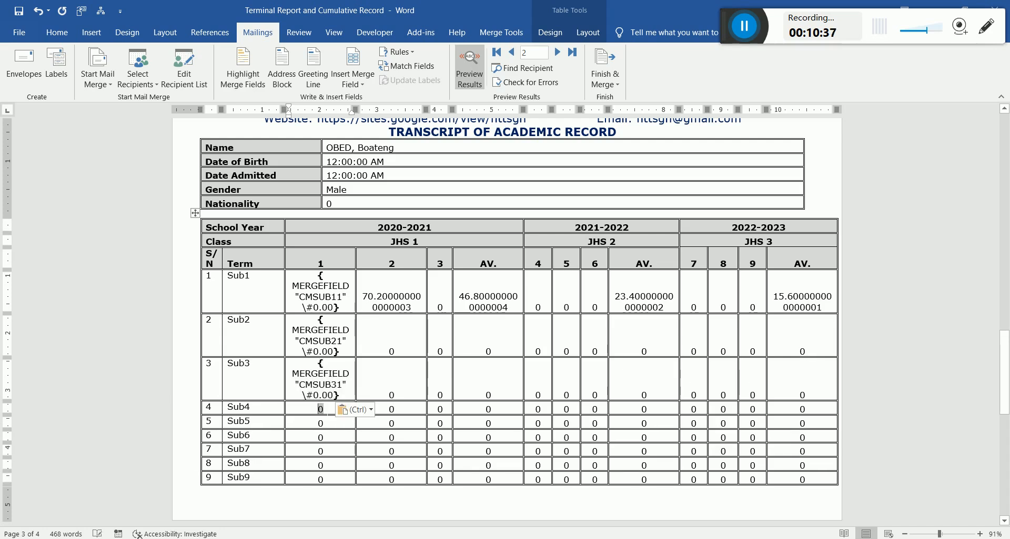
Reveal the field code of the transcript's Sub4 term 1 score and append the \#0.00 switch inside it.
{"action": "right_click", "coordinate": [322, 410]}
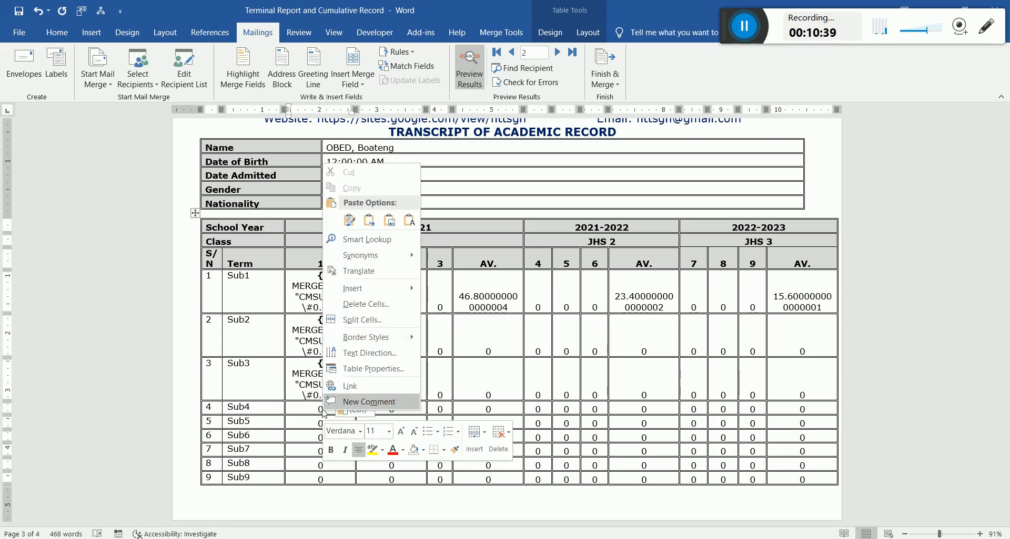
{"action": "left_click", "coordinate": [324, 410]}
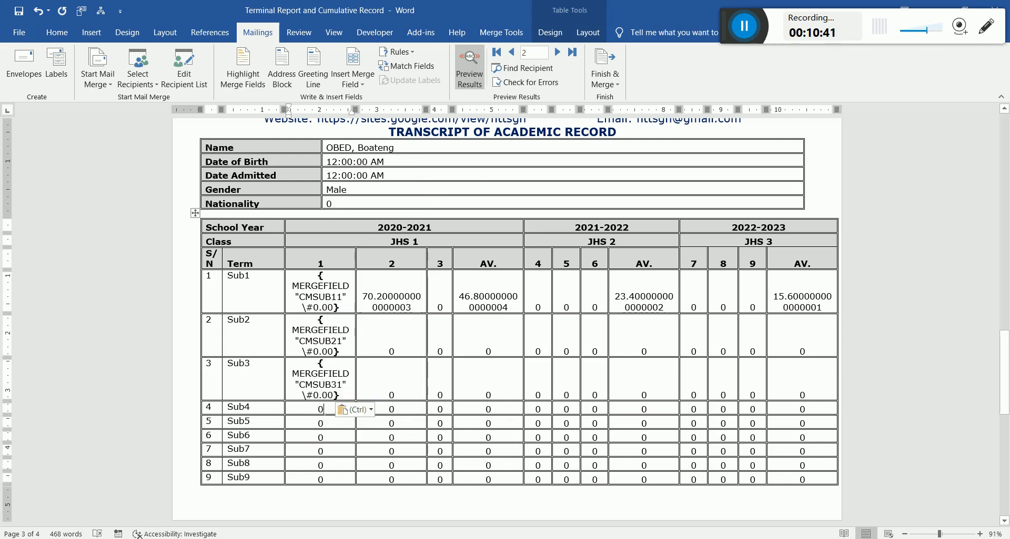
{"action": "double_click", "coordinate": [321, 410]}
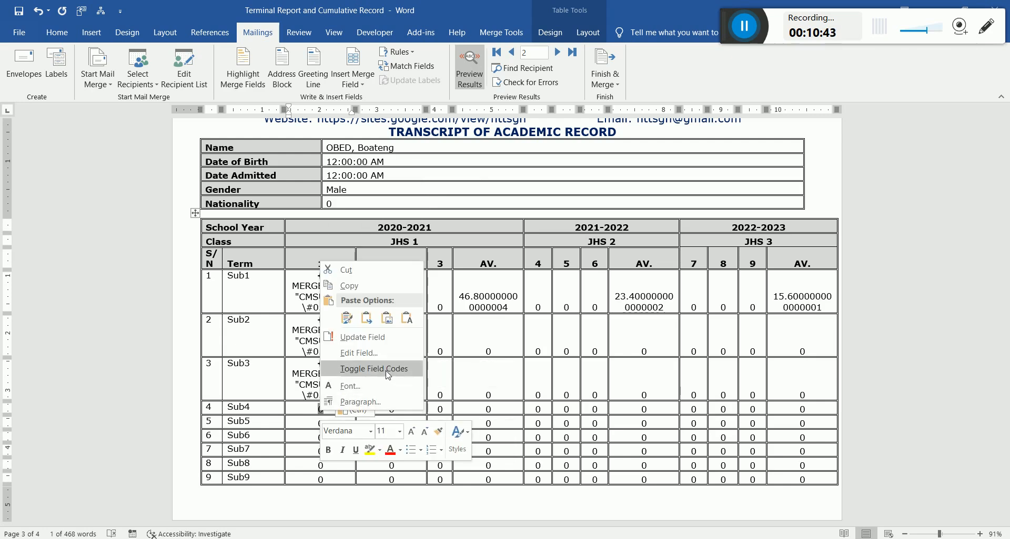
{"action": "left_click", "coordinate": [388, 375]}
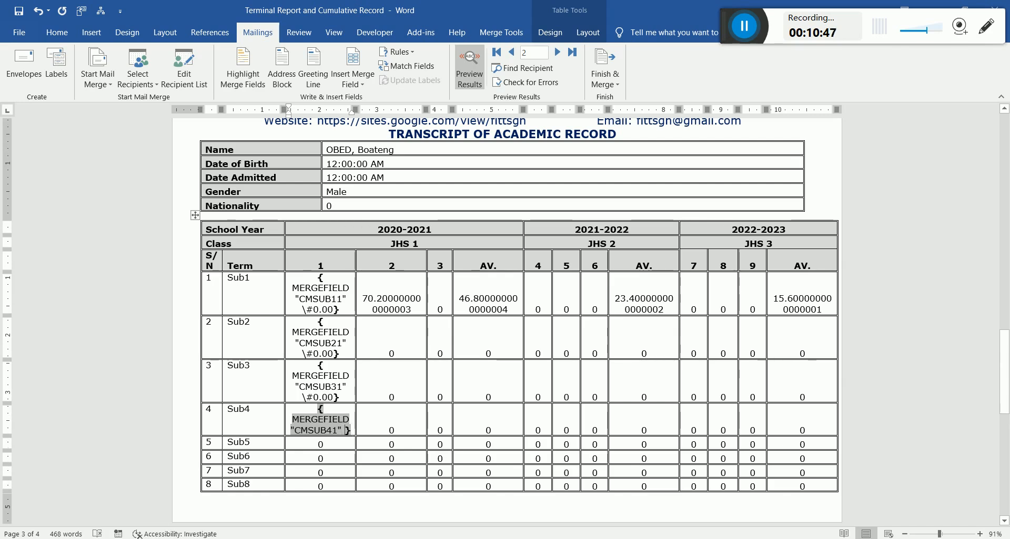
{"action": "key", "text": "ctrl+v"}
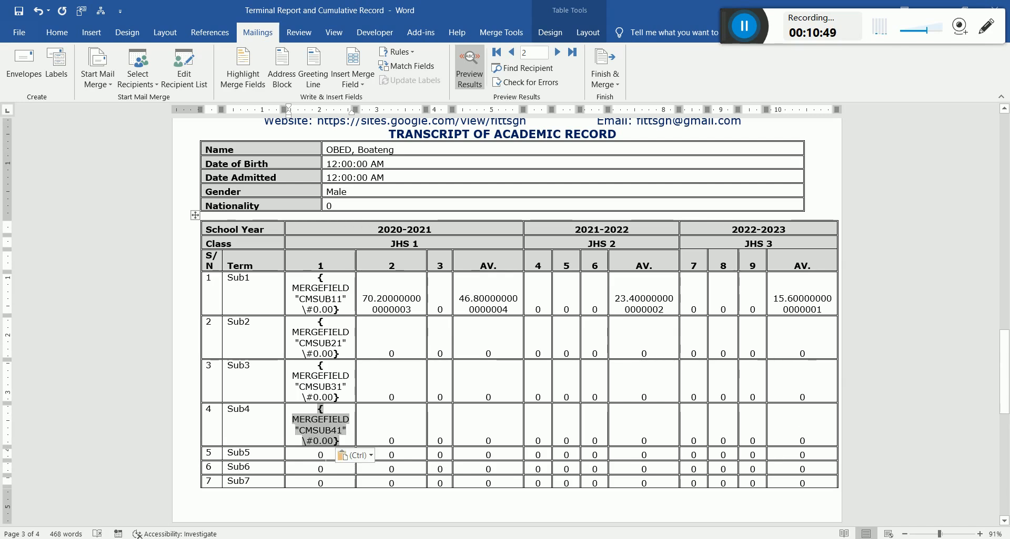
Reveal the field code of the transcript's Sub5 term 1 score and append the \#0.00 switch inside it.
{"action": "right_click", "coordinate": [321, 455]}
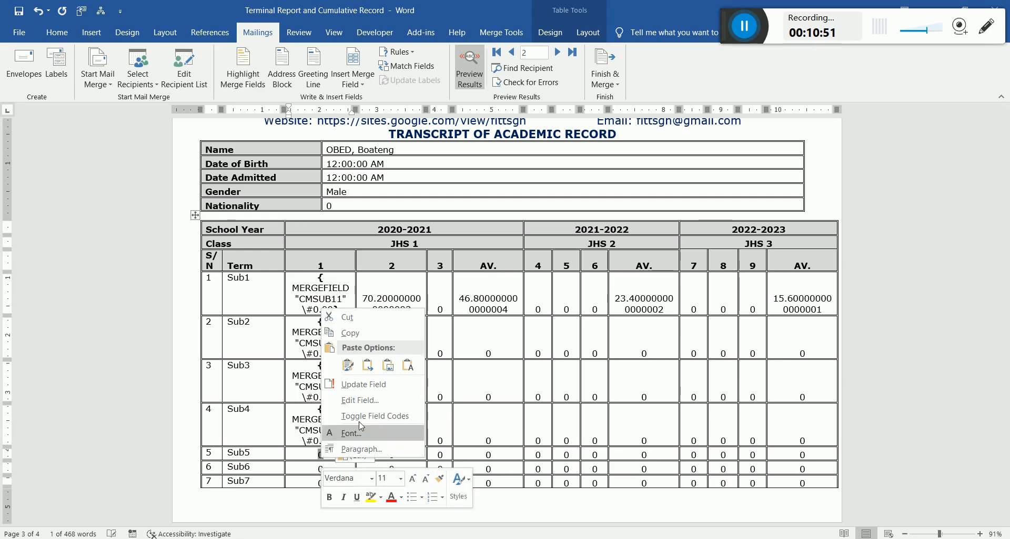
{"action": "left_click", "coordinate": [369, 417]}
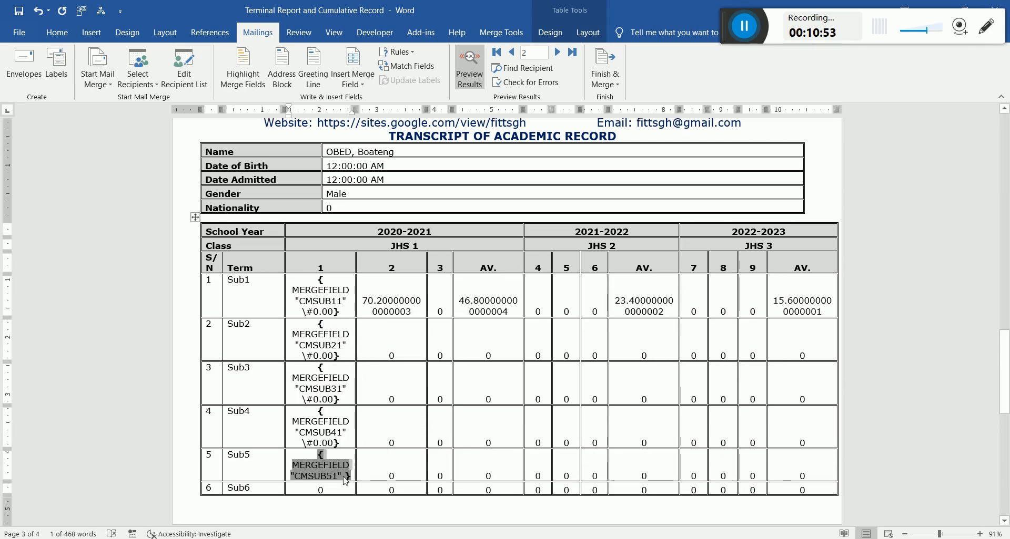
{"action": "left_click", "coordinate": [345, 478]}
{"action": "key", "text": "ctrl+v"}
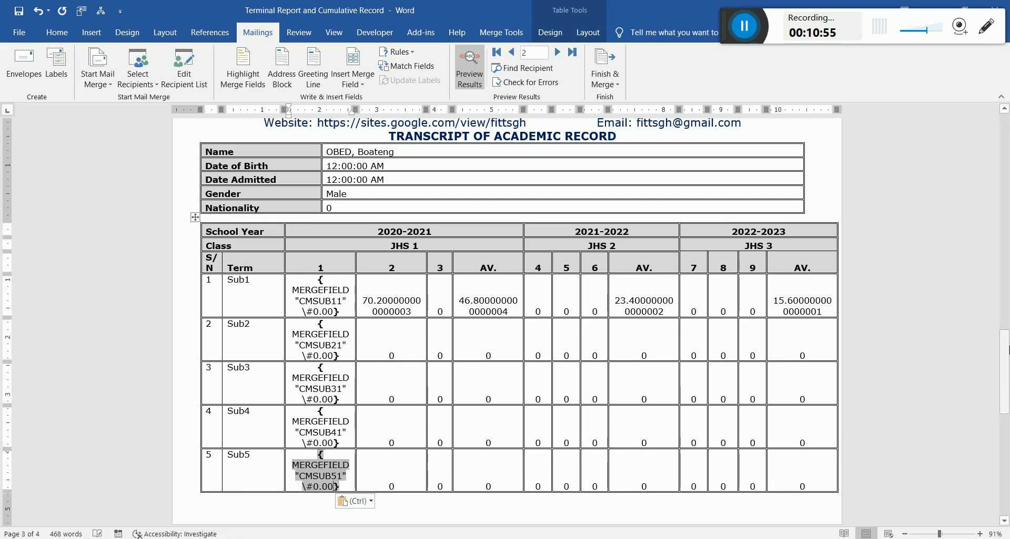
Reveal the field code of the transcript's Sub6 term 1 score and append the \#0.00 switch inside it.
{"action": "left_click_drag", "start_coordinate": [1007, 404], "coordinate": [1007, 459]}
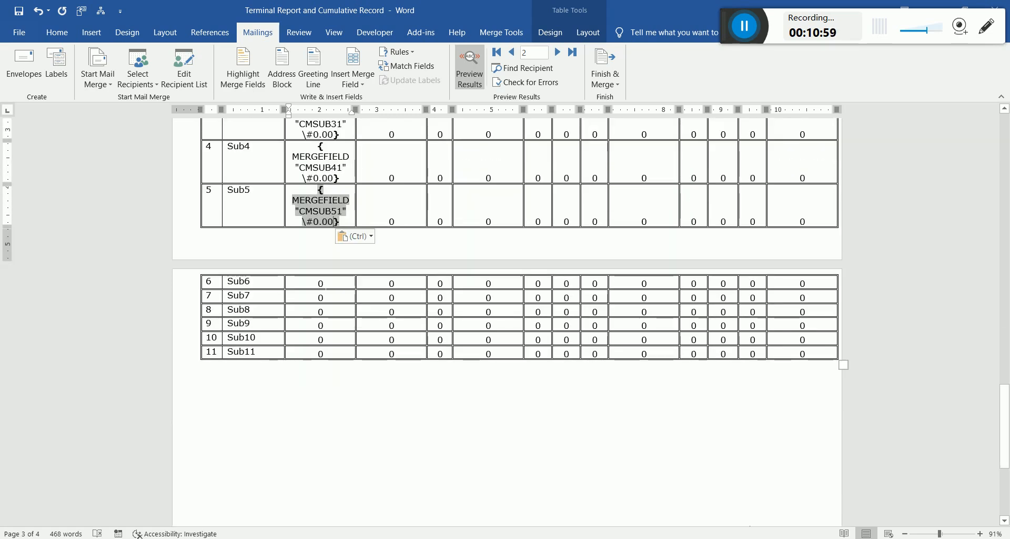
{"action": "left_click", "coordinate": [326, 284]}
{"action": "right_click", "coordinate": [322, 284]}
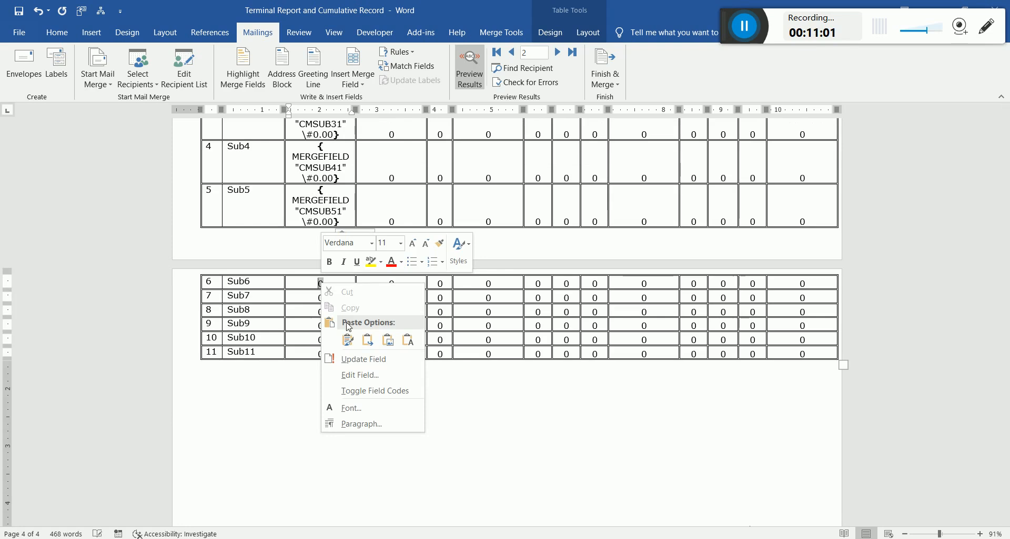
{"action": "left_click", "coordinate": [364, 386]}
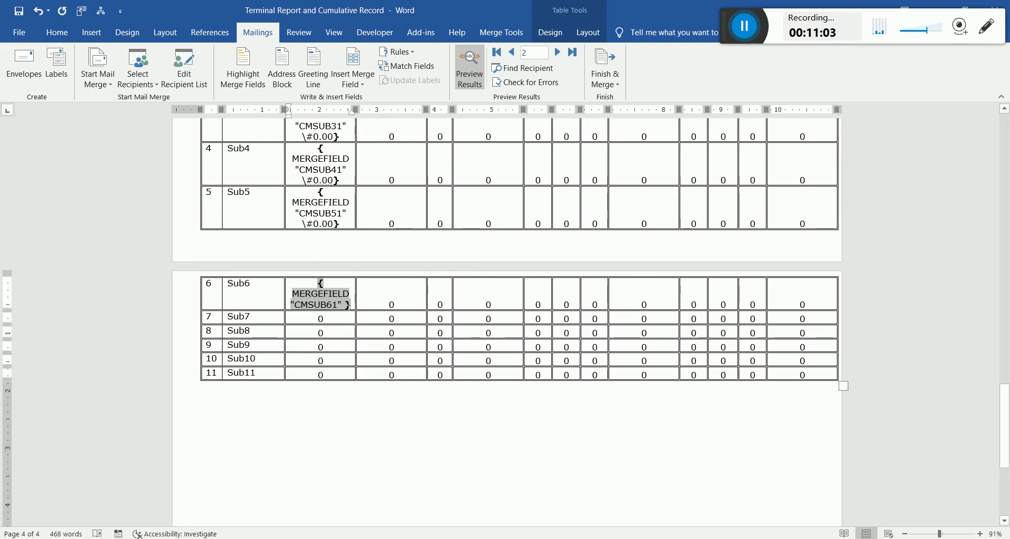
{"action": "key", "text": "ctrl+v"}
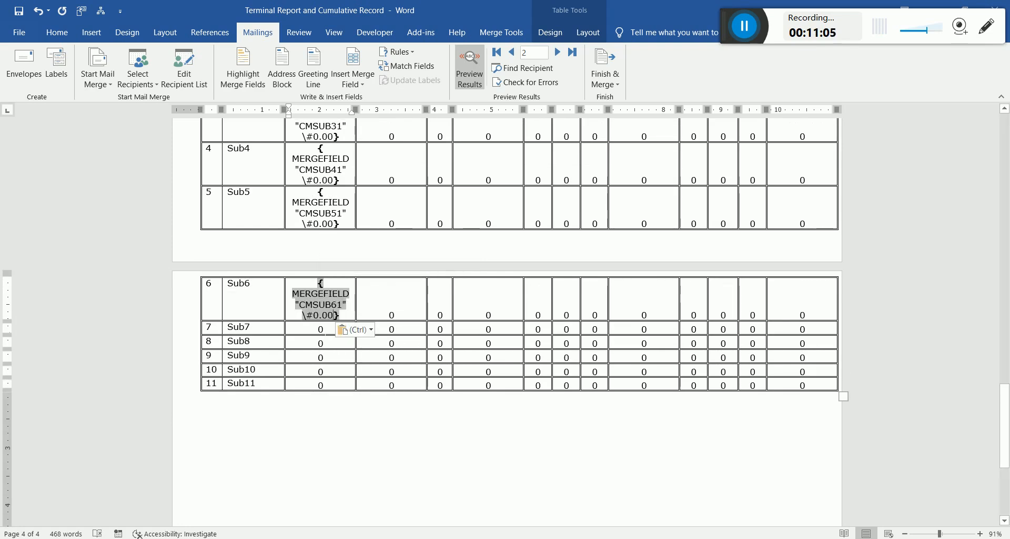
Reveal the field code of the transcript's Sub7 term 1 score and append the \#0.00 switch inside it.
{"action": "left_click", "coordinate": [325, 331]}
{"action": "right_click", "coordinate": [321, 330]}
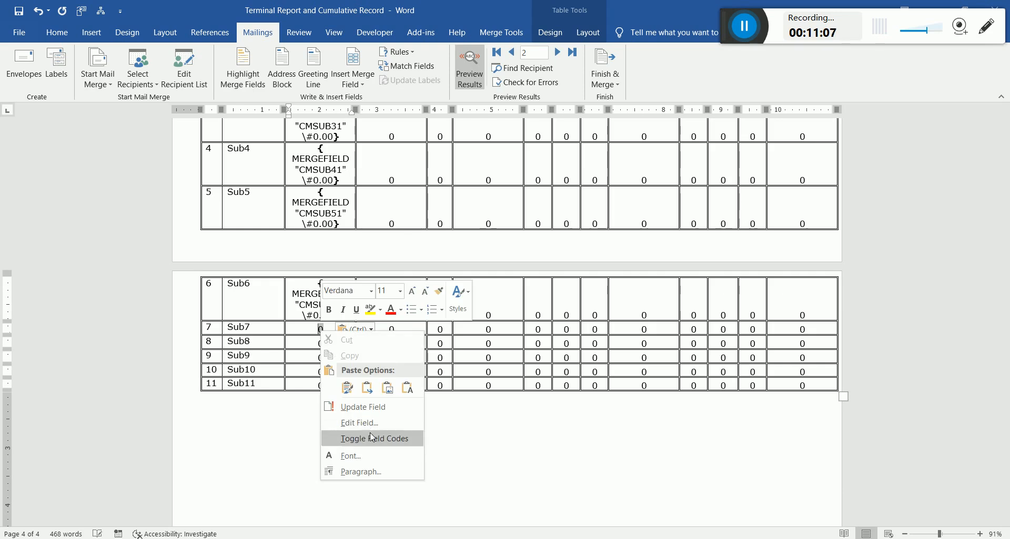
{"action": "left_click", "coordinate": [369, 439]}
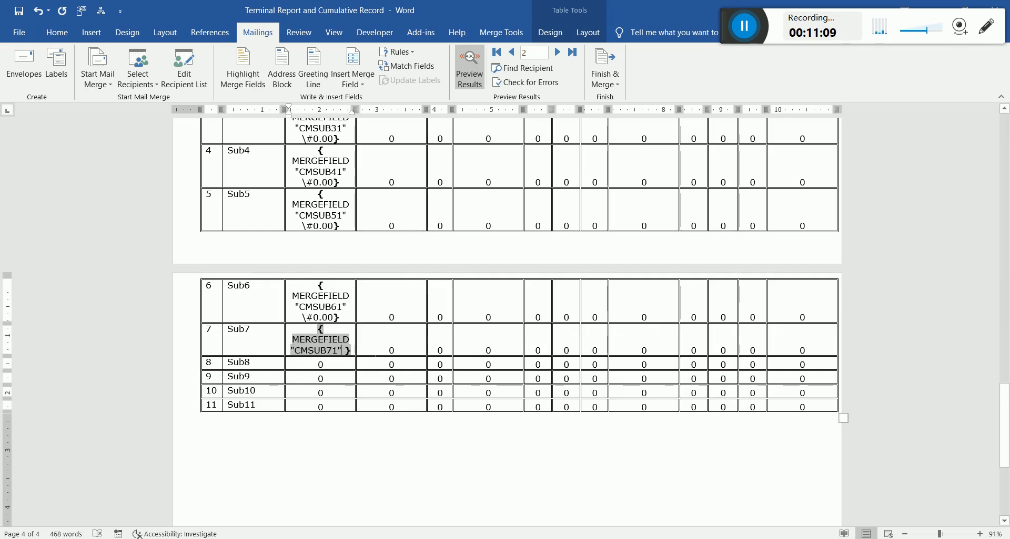
{"action": "type", "text": "\\#0.00"}
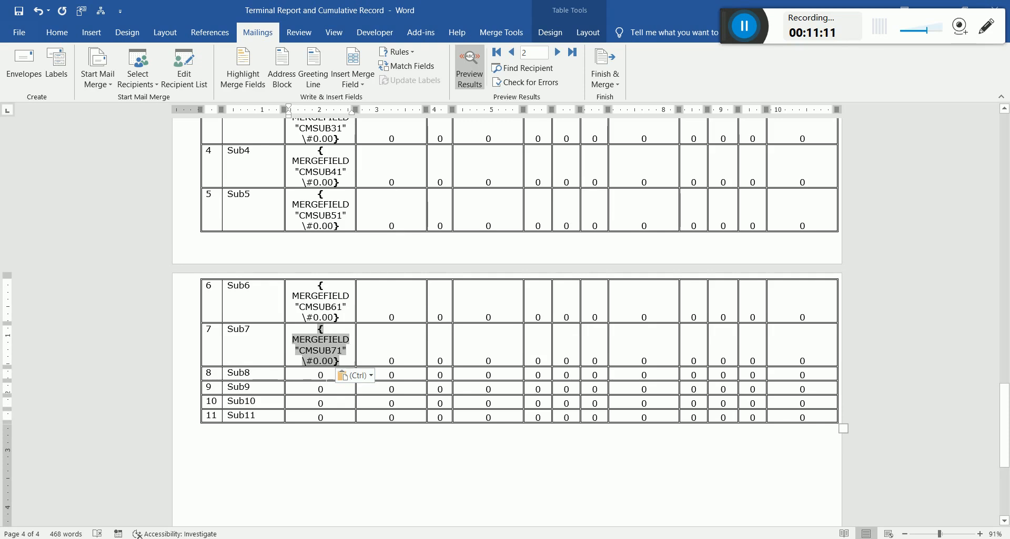
Reveal the field code of the transcript's Sub8 term 1 score and append the \#0.00 switch inside it.
{"action": "left_click", "coordinate": [320, 375]}
{"action": "right_click", "coordinate": [320, 375]}
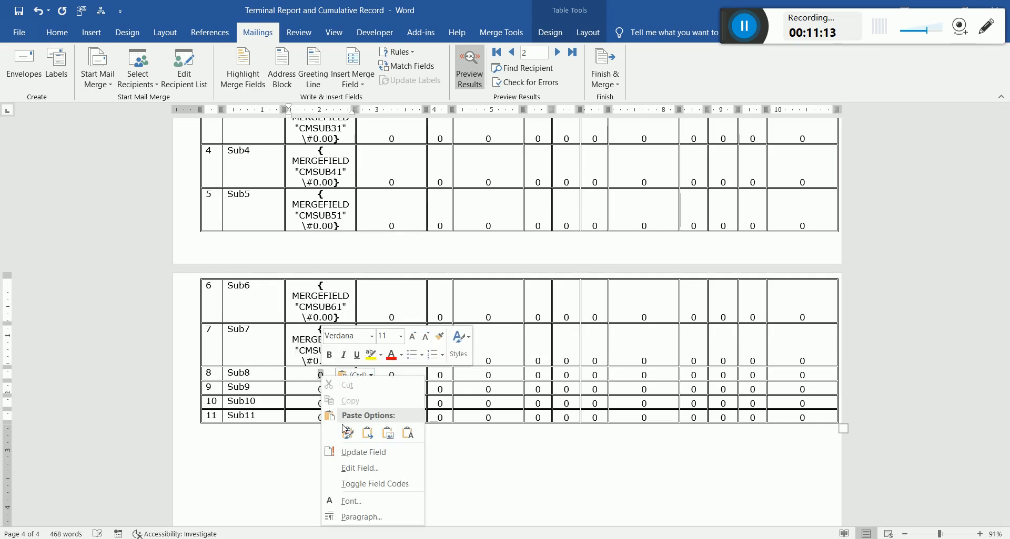
{"action": "left_click", "coordinate": [371, 480]}
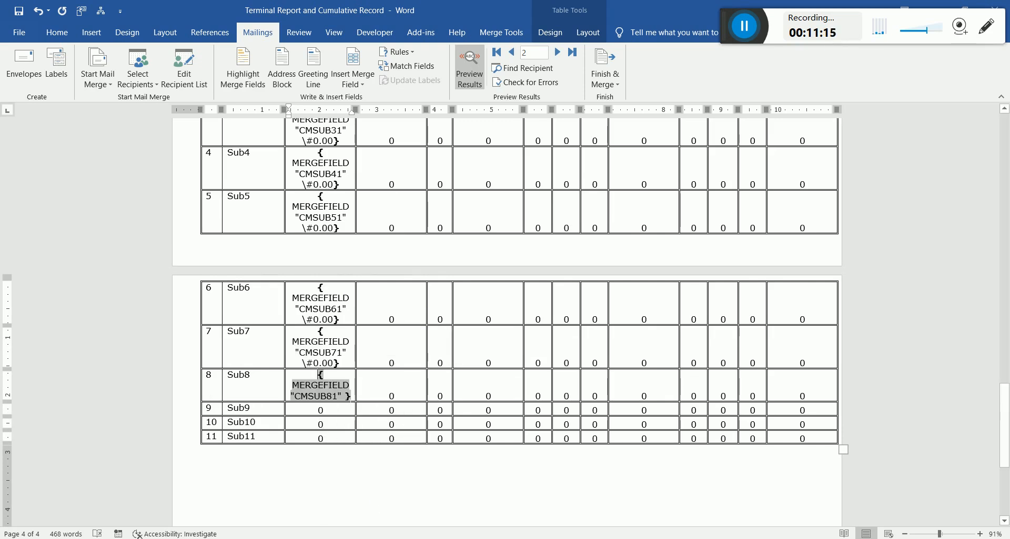
{"action": "type", "text": "\\#0.00"}
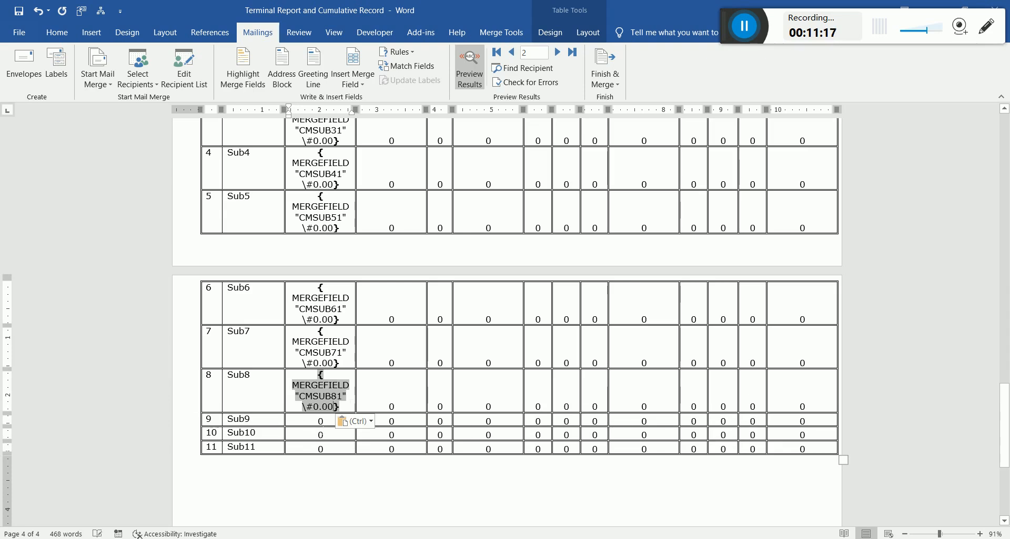
Reveal the field code of the transcript's Sub9 term 1 score and append the \#0.00 switch inside it.
{"action": "left_click", "coordinate": [324, 422]}
{"action": "right_click", "coordinate": [320, 422]}
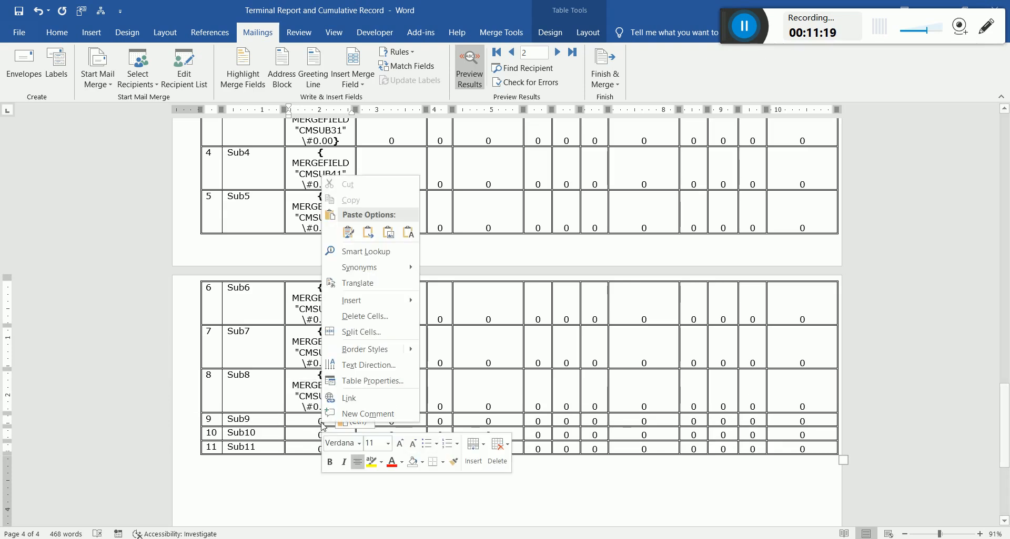
{"action": "key", "text": "Escape"}
{"action": "right_click", "coordinate": [321, 422]}
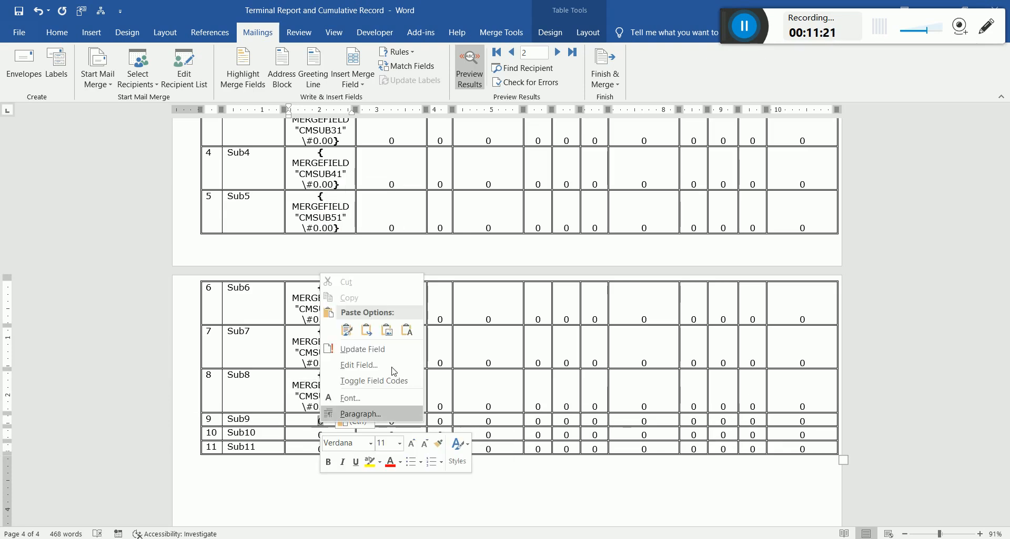
{"action": "left_click", "coordinate": [368, 381]}
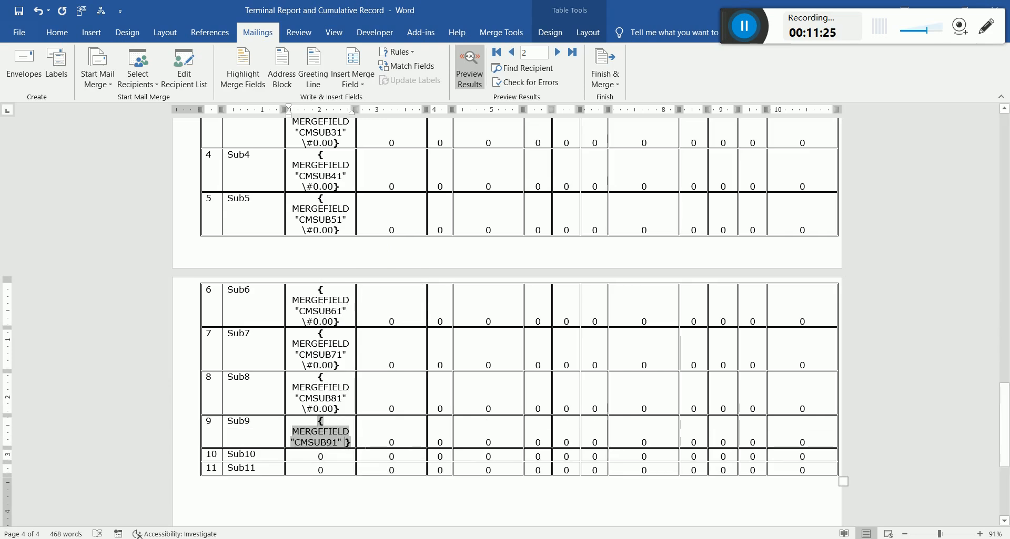
{"action": "type", "text": "\\#0.00"}
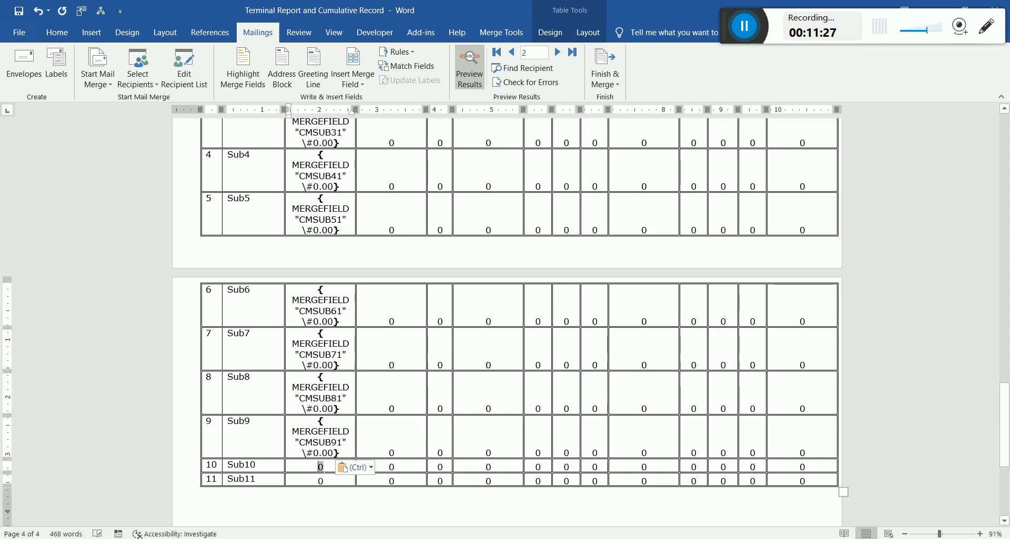
Reveal the field code of the transcript's Sub10 term 1 score and append the \#0.00 switch inside it.
{"action": "right_click", "coordinate": [320, 453]}
{"action": "left_click", "coordinate": [373, 428]}
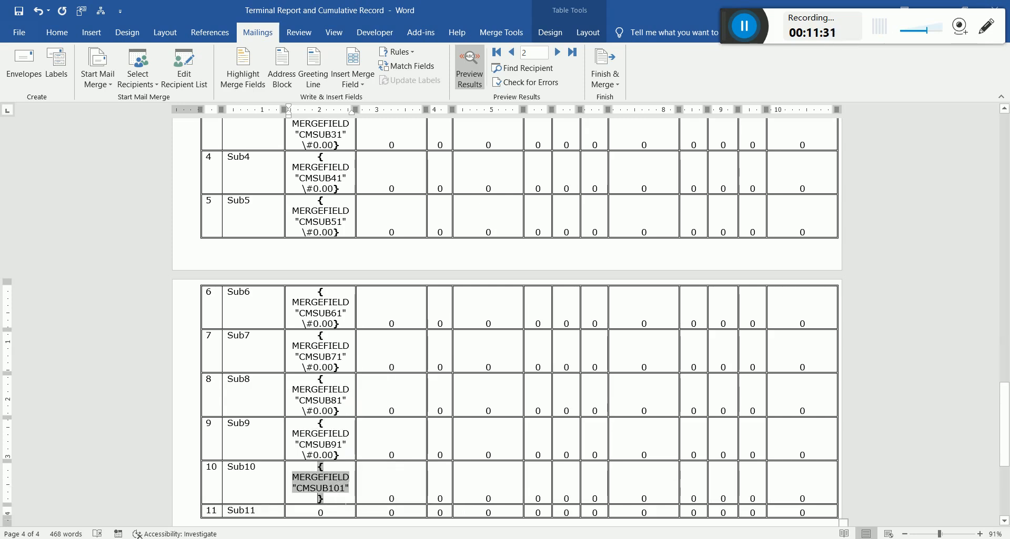
{"action": "type", "text": "\\#0.00"}
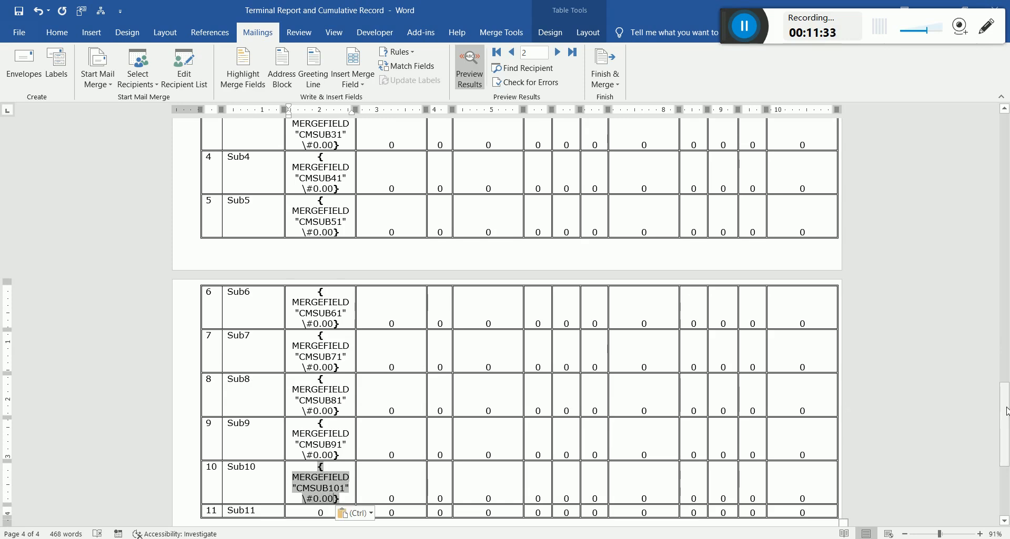
Reveal the field code of the transcript's Sub11 term 1 score and append the \#0.00 switch inside it.
{"action": "scroll", "coordinate": [1004, 410], "scroll_direction": "down", "scroll_amount": 3}
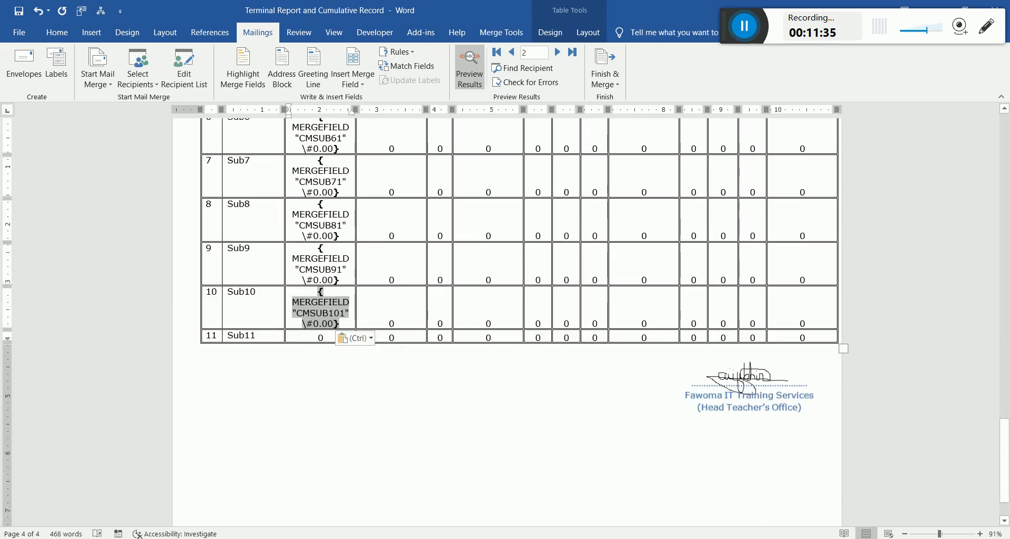
{"action": "right_click", "coordinate": [320, 337]}
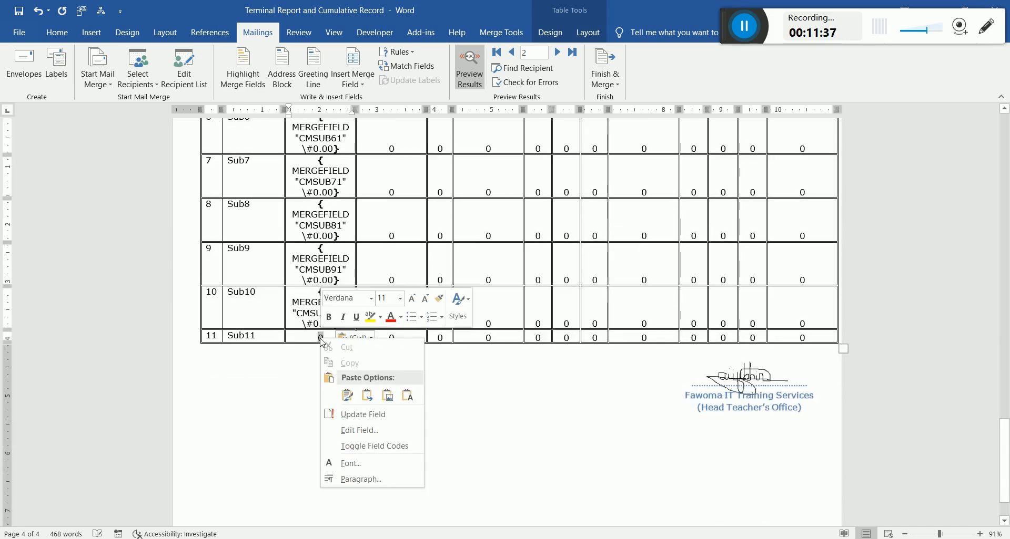
{"action": "left_click", "coordinate": [374, 446]}
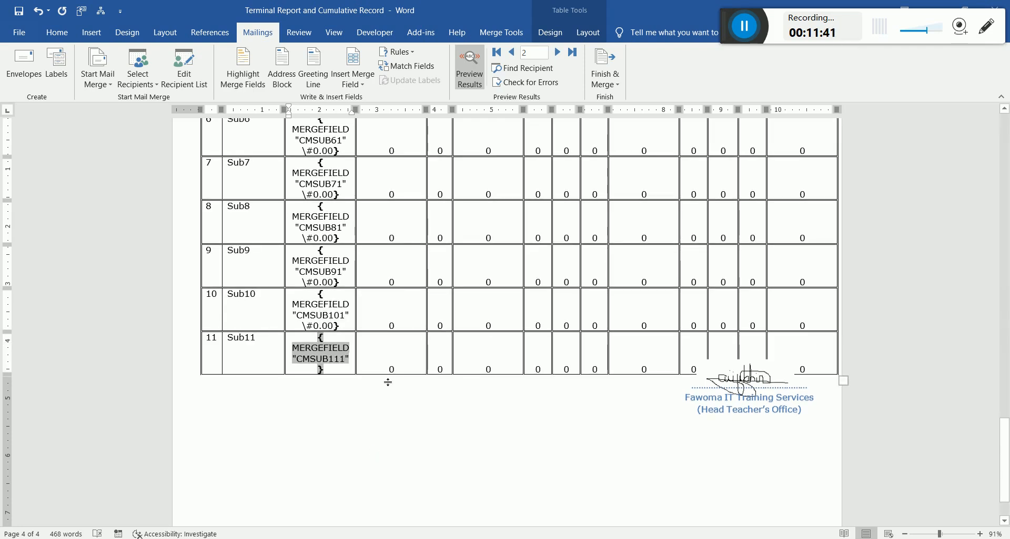
{"action": "type", "text": "\\#0.00"}
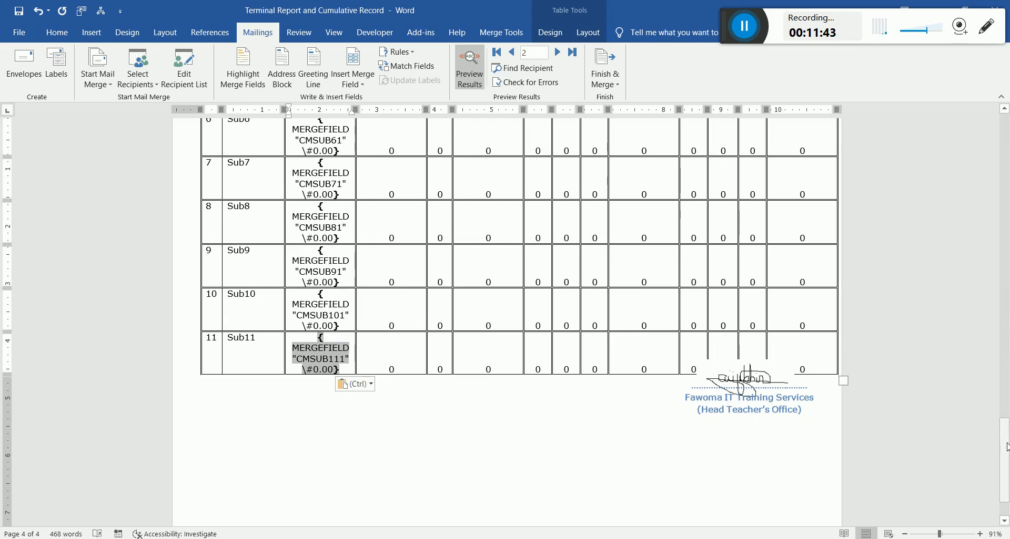
Show all field codes in the document, check those in the transcript table, and switch every field back to its result.
{"action": "left_click", "coordinate": [1006, 404]}
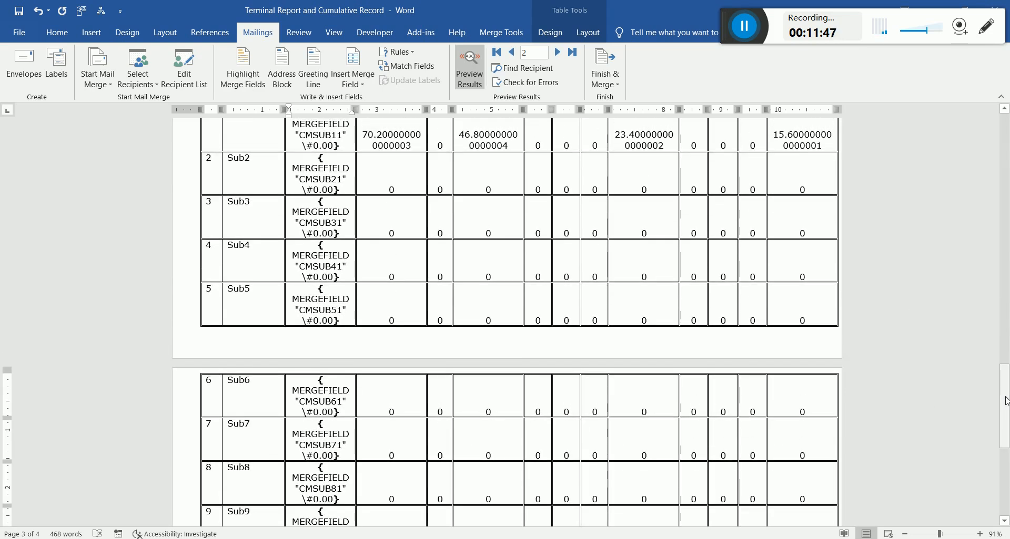
{"action": "key", "text": "alt"}
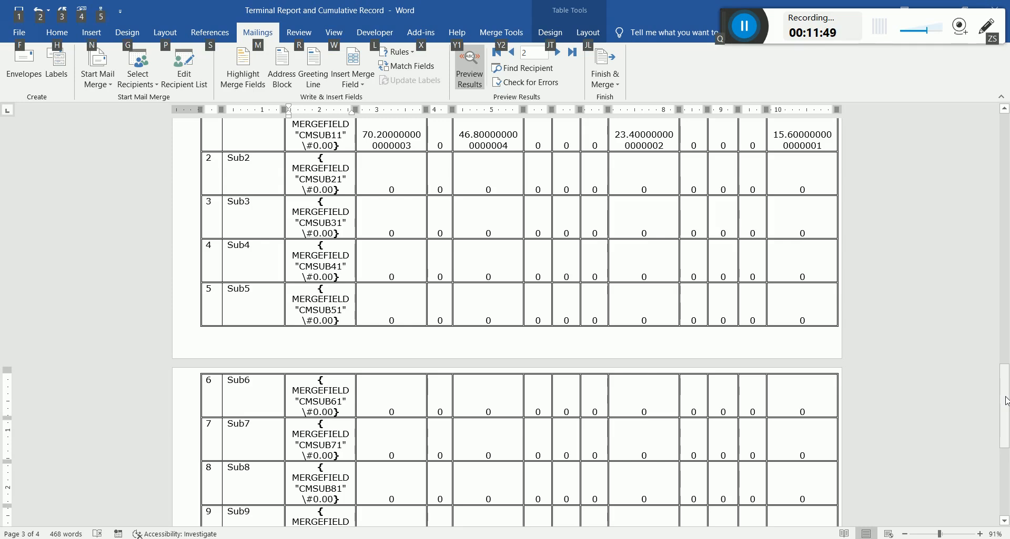
{"action": "left_click", "coordinate": [1006, 401]}
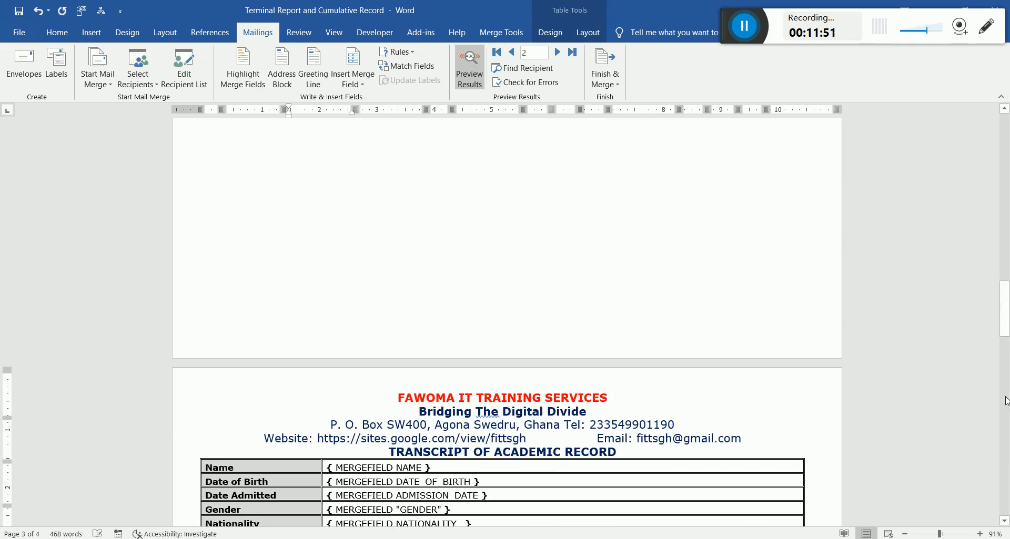
{"action": "left_click_drag", "start_coordinate": [1006, 310], "coordinate": [1008, 363]}
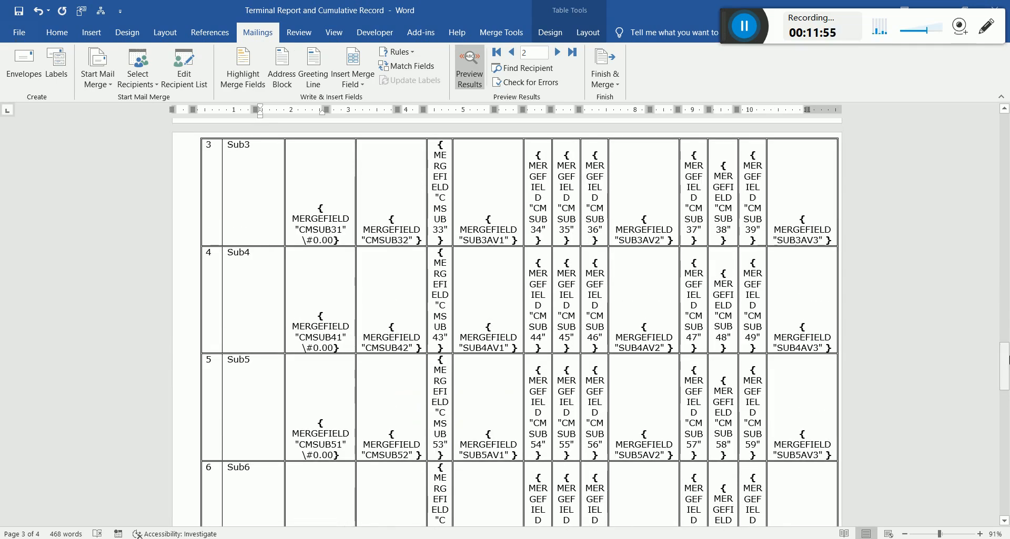
{"action": "key", "text": "alt+F9"}
In the report card, toggle the Sub8 30% score to its field code and back to its result.
{"action": "left_click_drag", "start_coordinate": [1005, 458], "coordinate": [1007, 356]}
{"action": "left_click_drag", "start_coordinate": [1007, 310], "coordinate": [1008, 161]}
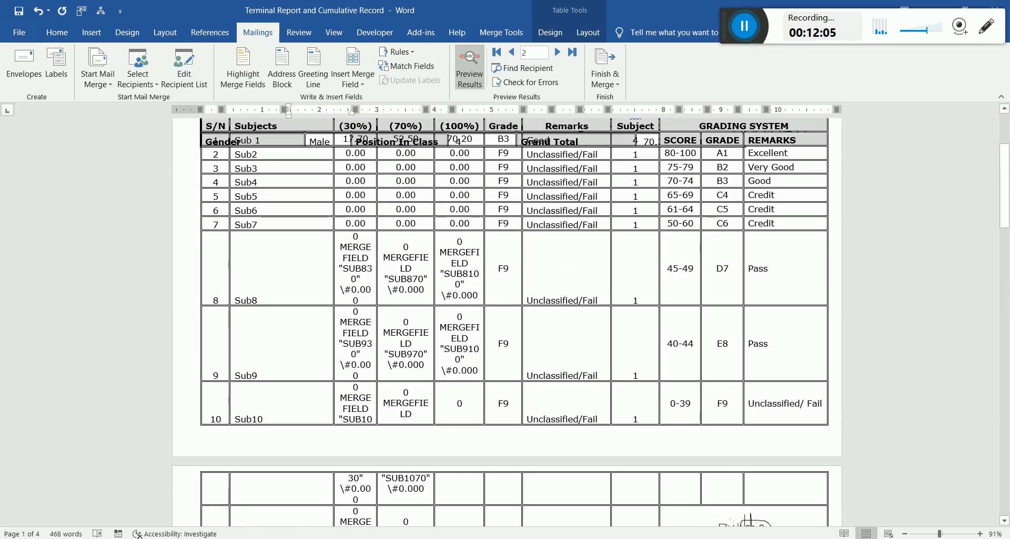
{"action": "right_click", "coordinate": [364, 267]}
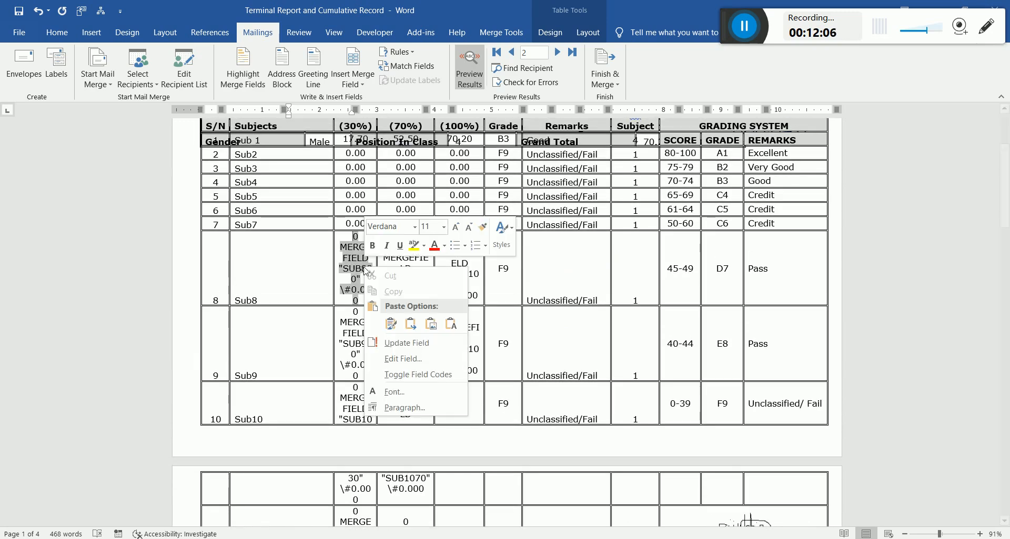
{"action": "left_click", "coordinate": [417, 374]}
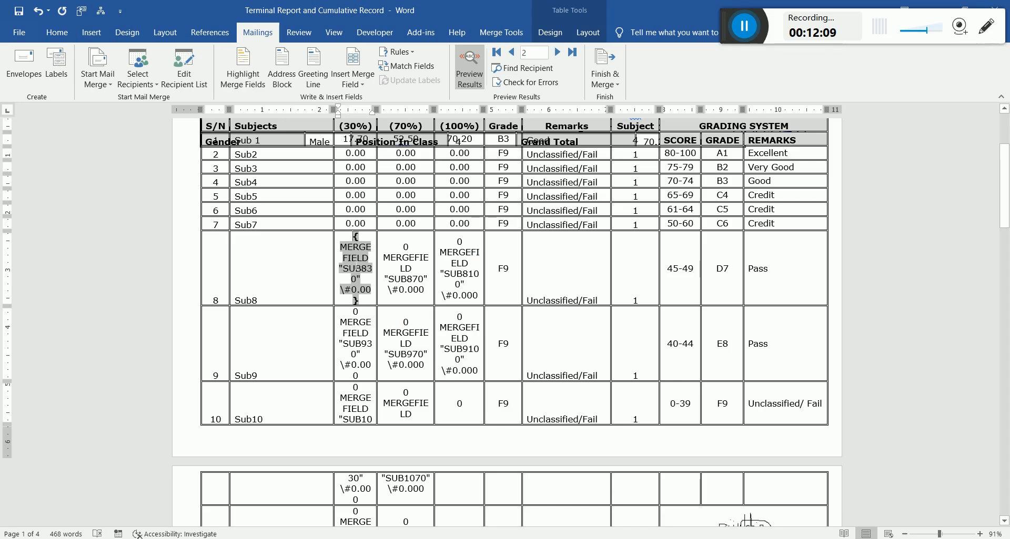
{"action": "right_click", "coordinate": [353, 262]}
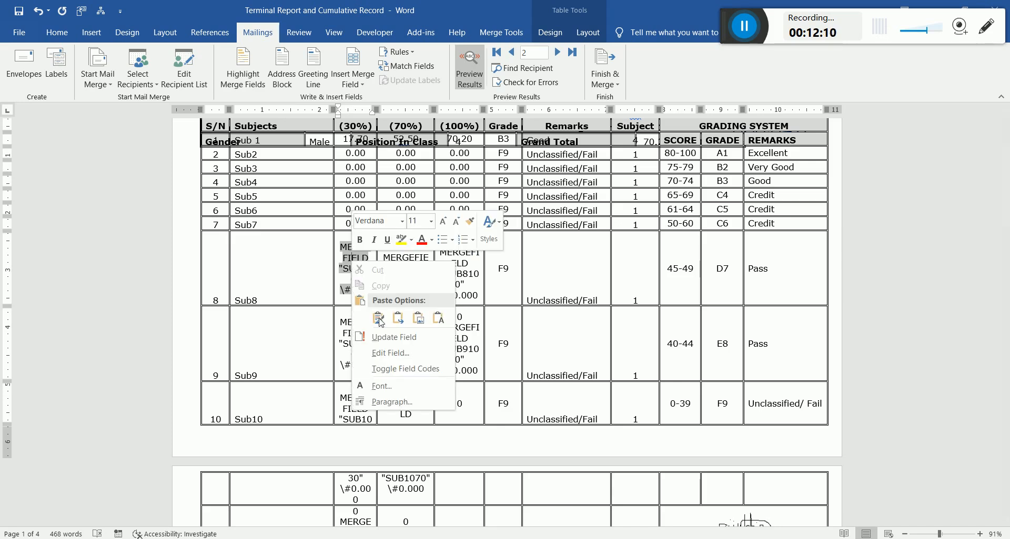
{"action": "left_click", "coordinate": [393, 370]}
Toggle the report card's Sub8 70% score to its field code and back to its result.
{"action": "right_click", "coordinate": [413, 263]}
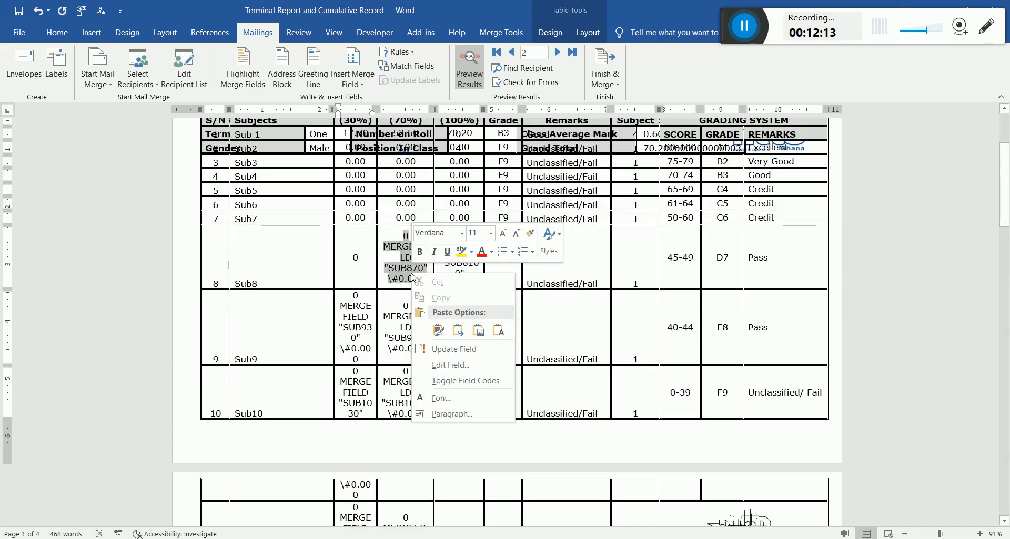
{"action": "left_click", "coordinate": [455, 378]}
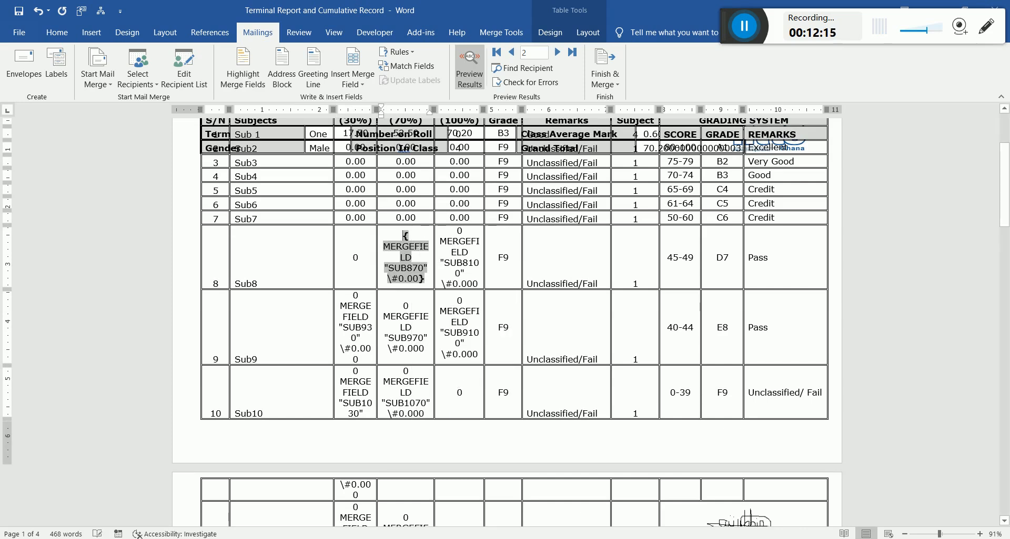
{"action": "right_click", "coordinate": [403, 255]}
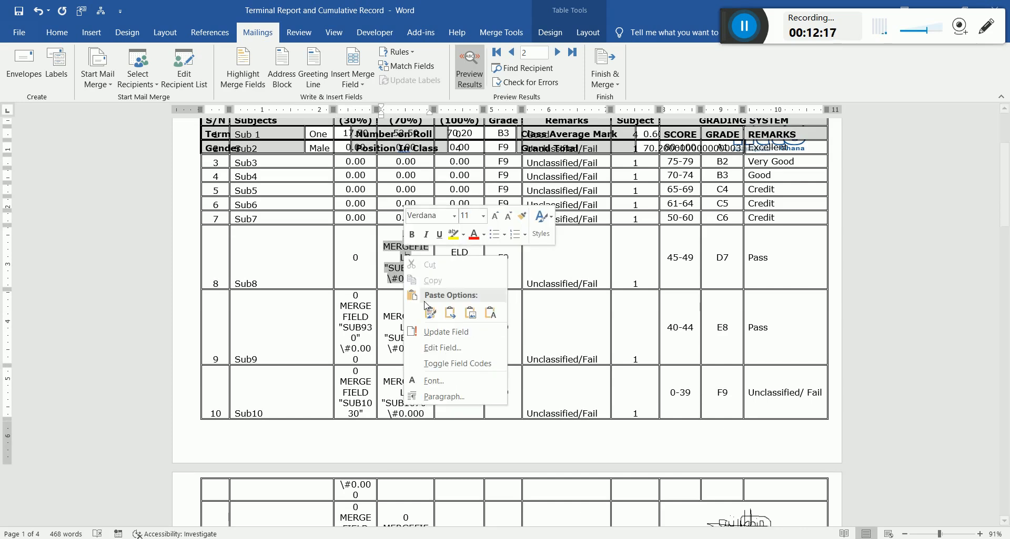
{"action": "left_click", "coordinate": [441, 368]}
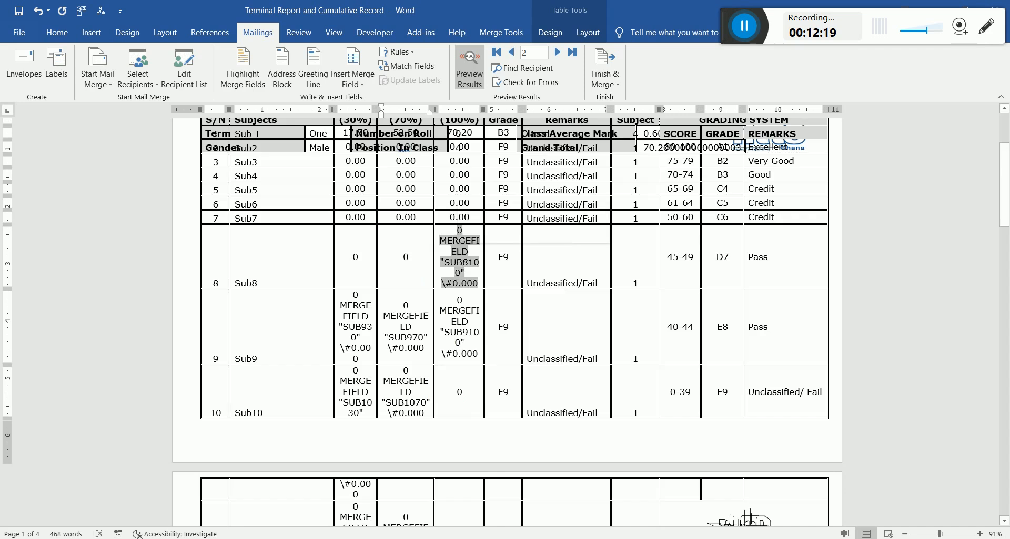
Toggle the report card's Sub8 100% score to its field code and back to its result.
{"action": "right_click", "coordinate": [458, 254]}
{"action": "left_click", "coordinate": [497, 361]}
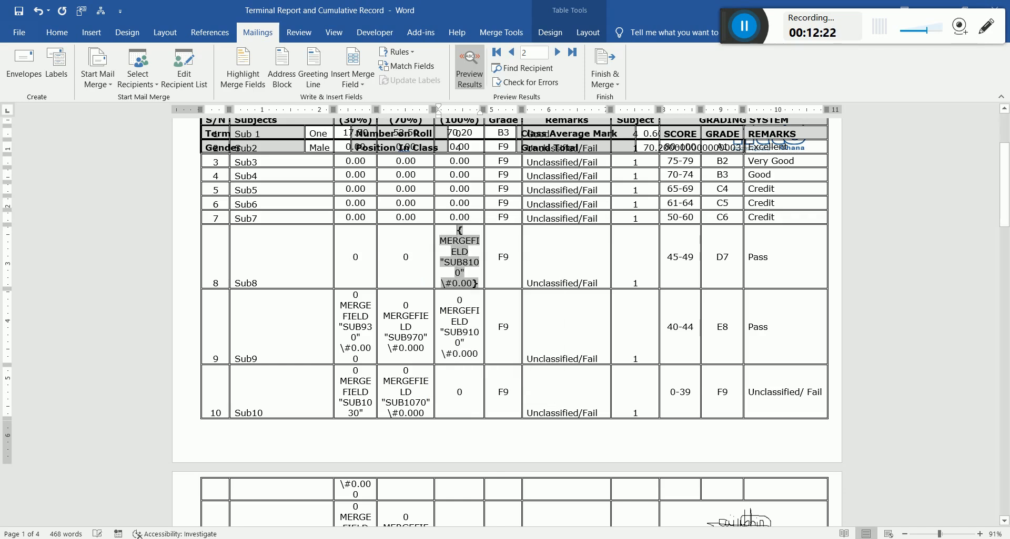
{"action": "right_click", "coordinate": [467, 280]}
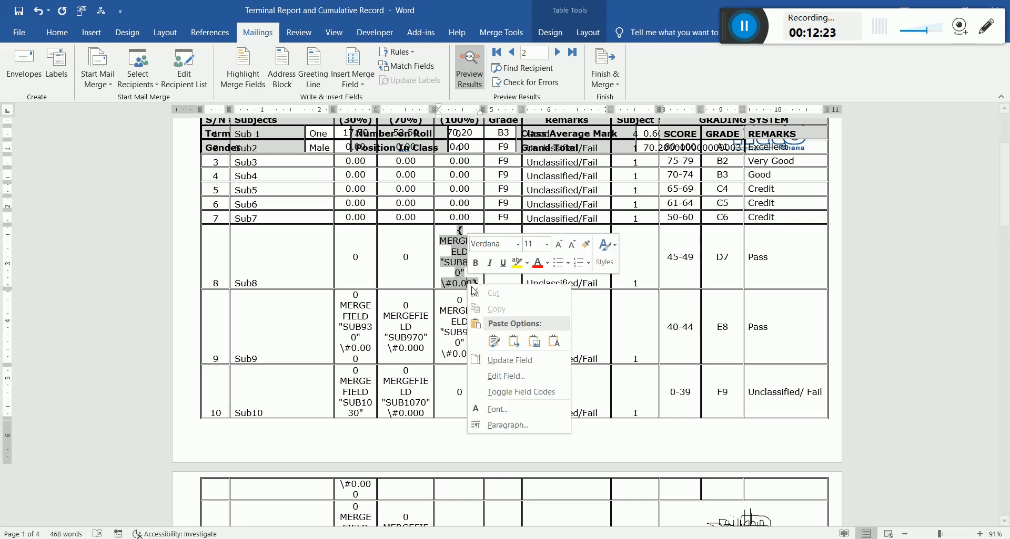
{"action": "left_click", "coordinate": [499, 393]}
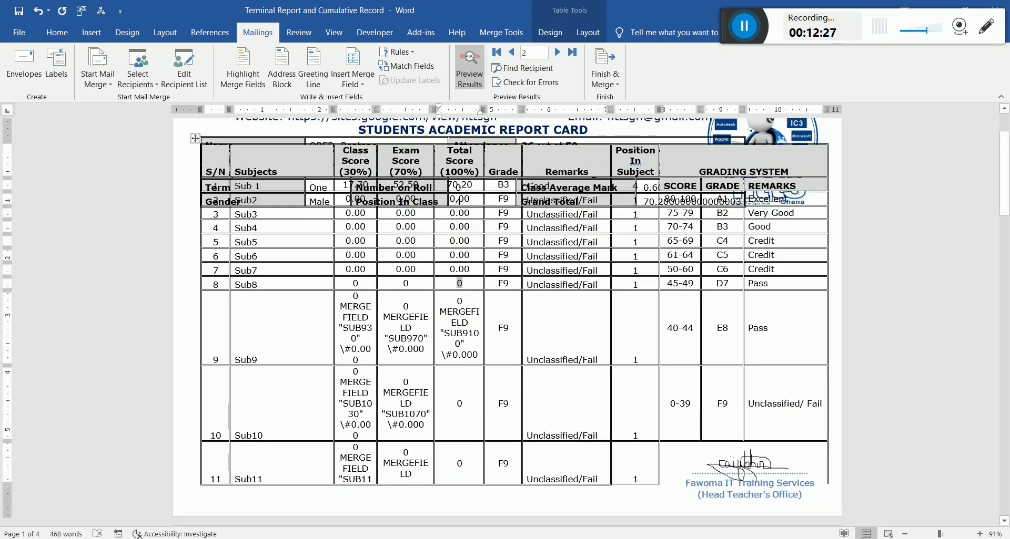
Toggle the field codes of the whole document on and off twice, ending with the results displayed.
{"action": "key", "text": "alt+F9"}
{"action": "key", "text": "alt+F9"}
{"action": "key", "text": "alt+F9"}
{"action": "key", "text": "alt+F9"}
Toggle the report card's Sub9 30% and 70% scores to their field codes and back to their results.
{"action": "left_click", "coordinate": [352, 333]}
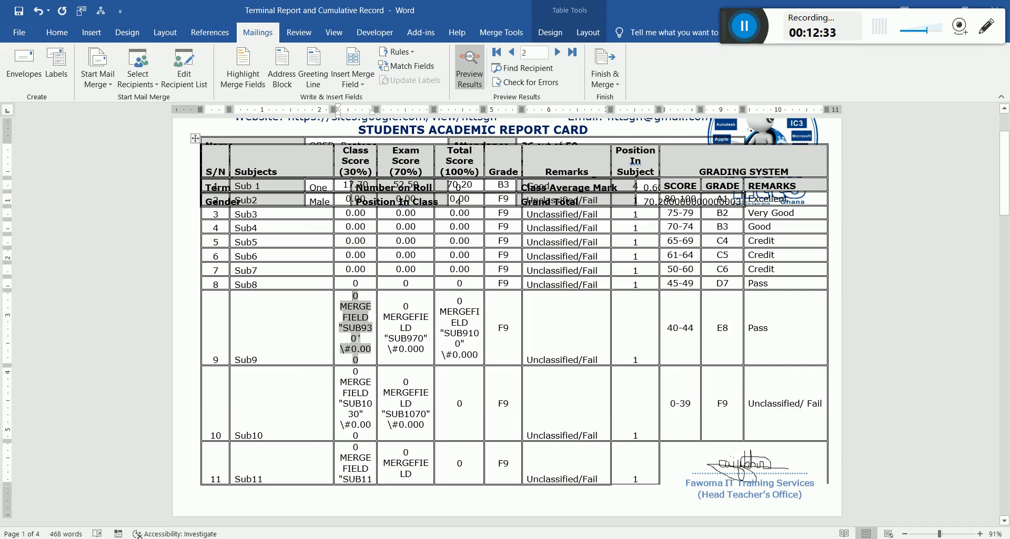
{"action": "right_click", "coordinate": [352, 333]}
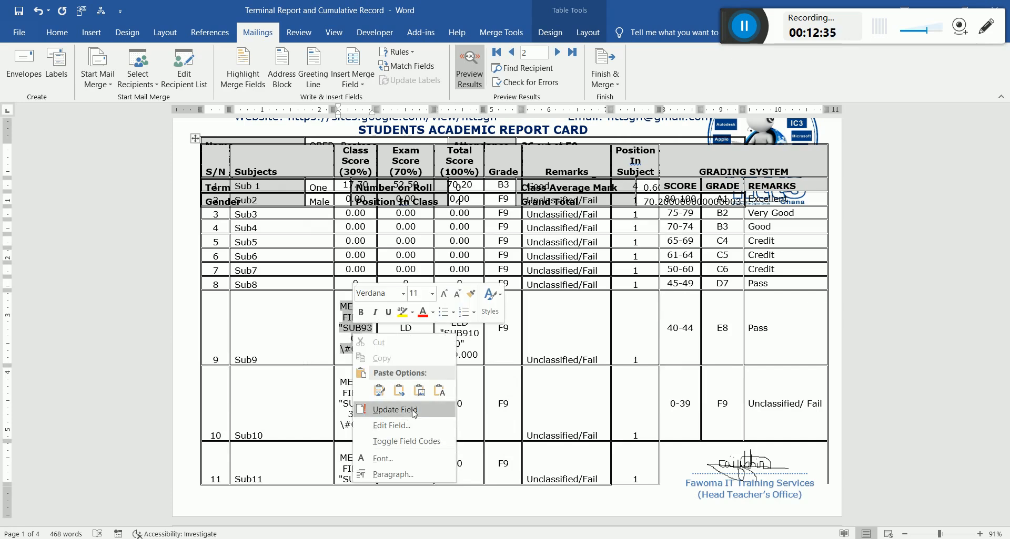
{"action": "left_click", "coordinate": [413, 437]}
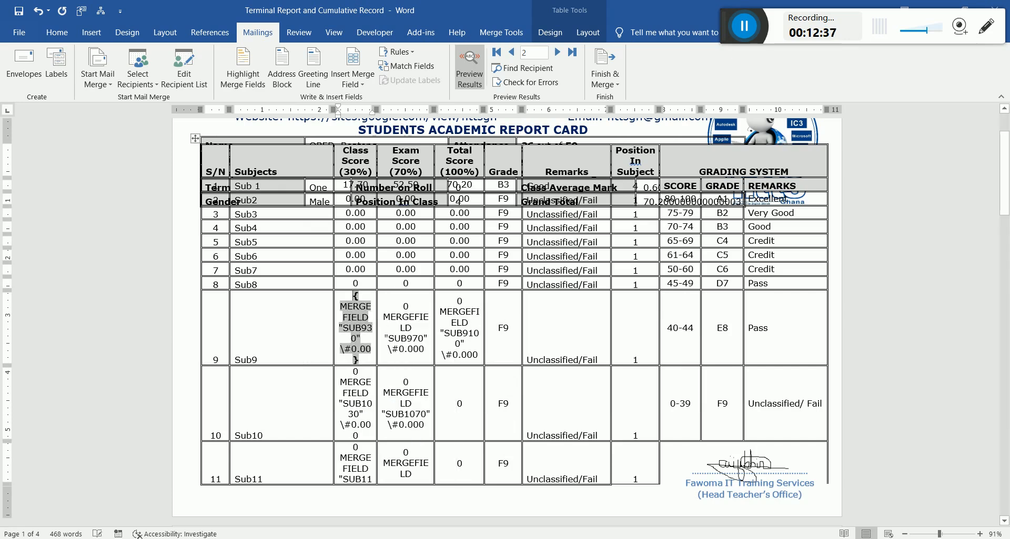
{"action": "right_click", "coordinate": [356, 327]}
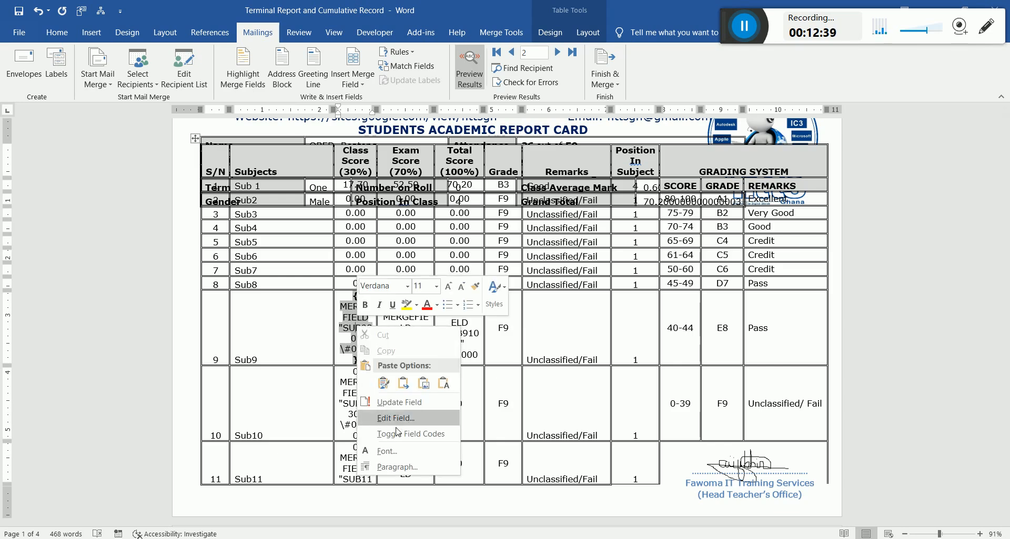
{"action": "left_click", "coordinate": [411, 431]}
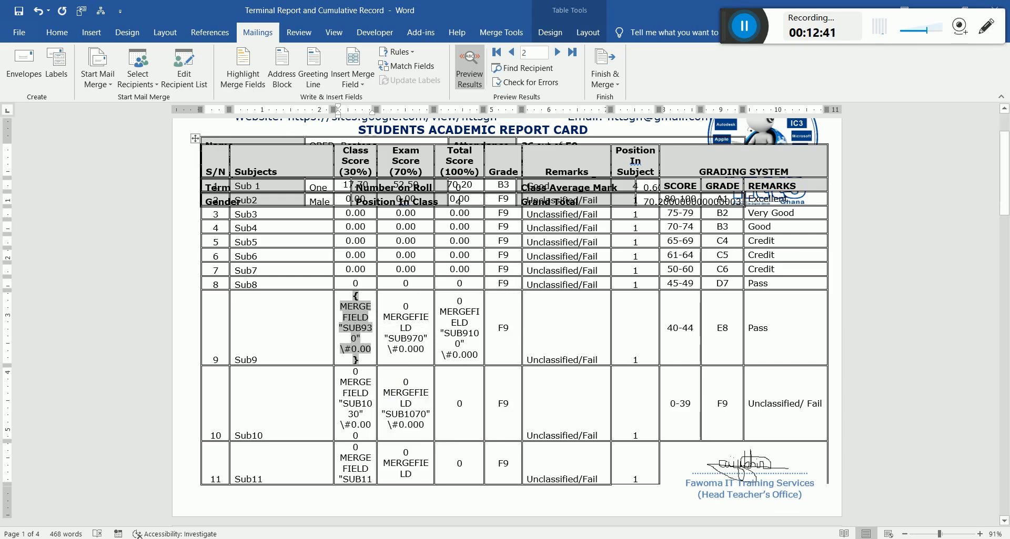
{"action": "right_click", "coordinate": [412, 332]}
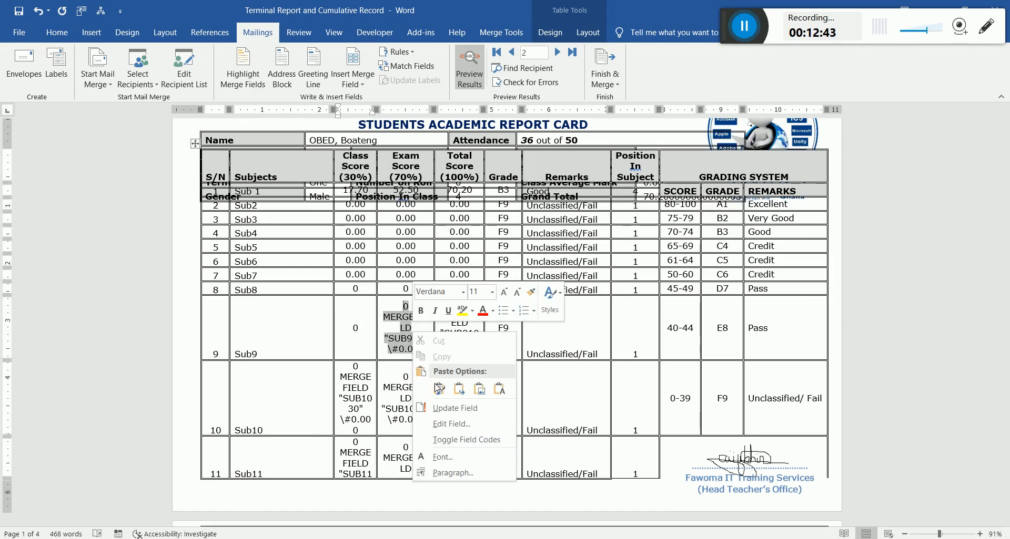
{"action": "left_click", "coordinate": [475, 440]}
{"action": "right_click", "coordinate": [422, 338]}
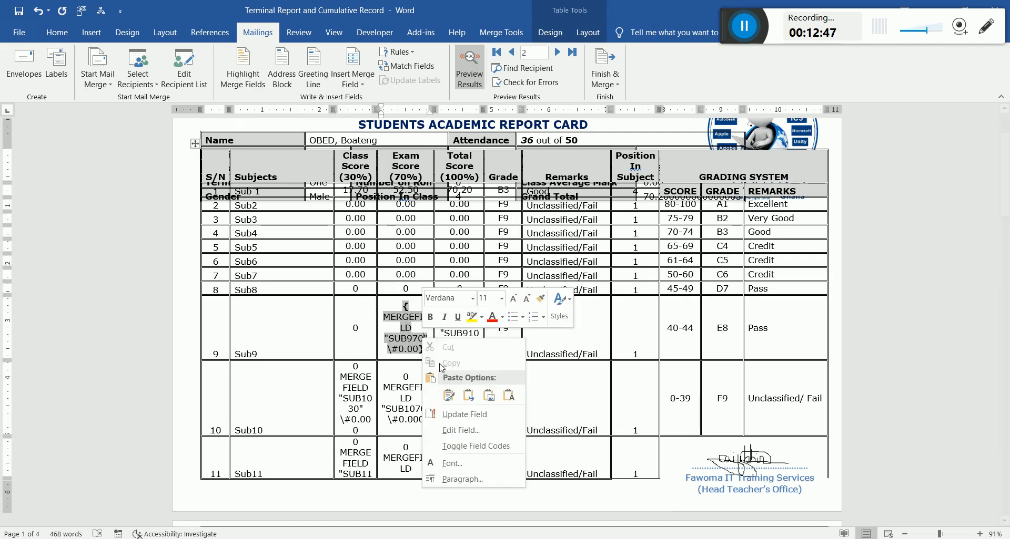
{"action": "left_click", "coordinate": [465, 446]}
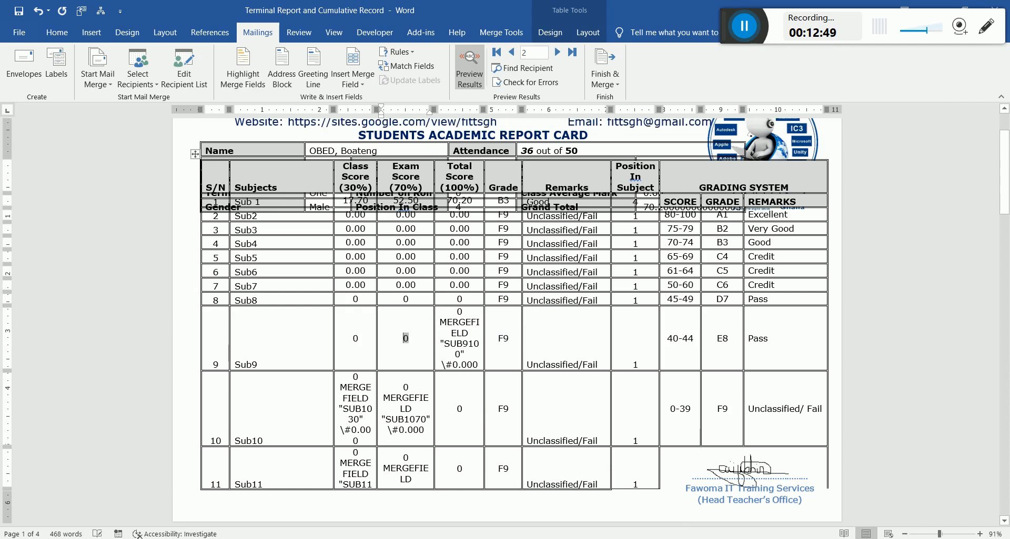
Toggle the report card's Sub9 100% score to its field code and back to its result.
{"action": "right_click", "coordinate": [458, 345]}
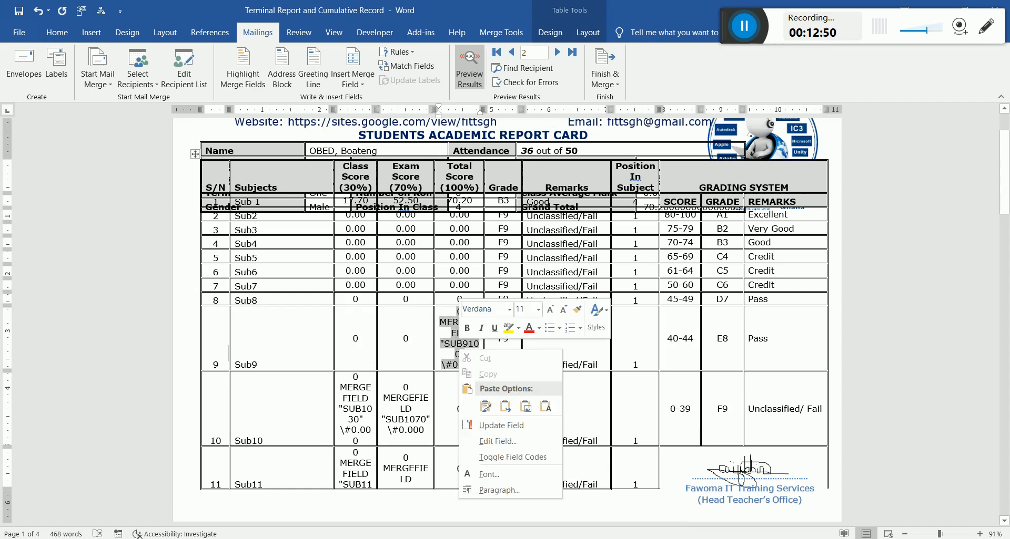
{"action": "left_click", "coordinate": [506, 455]}
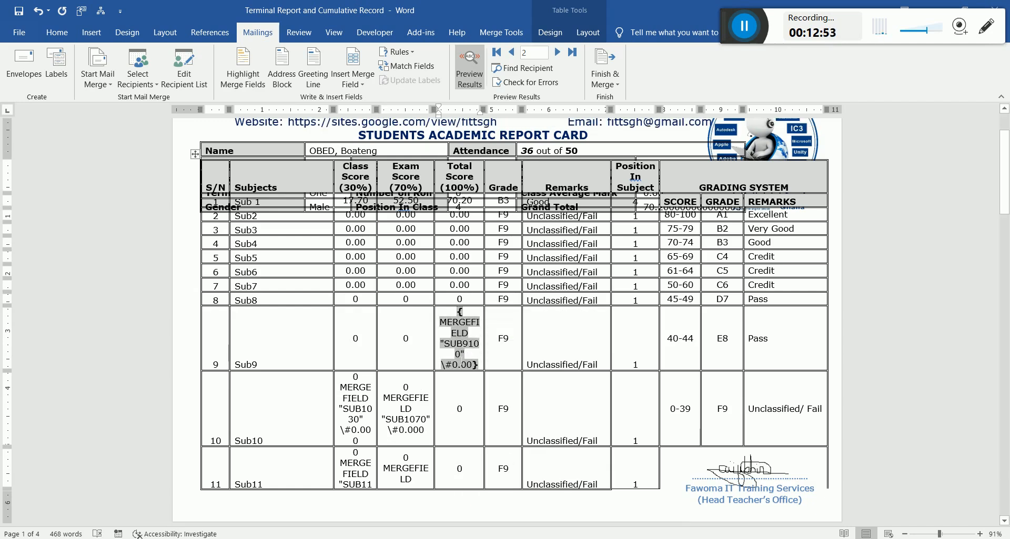
{"action": "right_click", "coordinate": [458, 354]}
{"action": "left_click", "coordinate": [487, 465]}
Toggle the report card's Sub10 30% and 70% scores to their field codes and back to their results.
{"action": "right_click", "coordinate": [359, 425]}
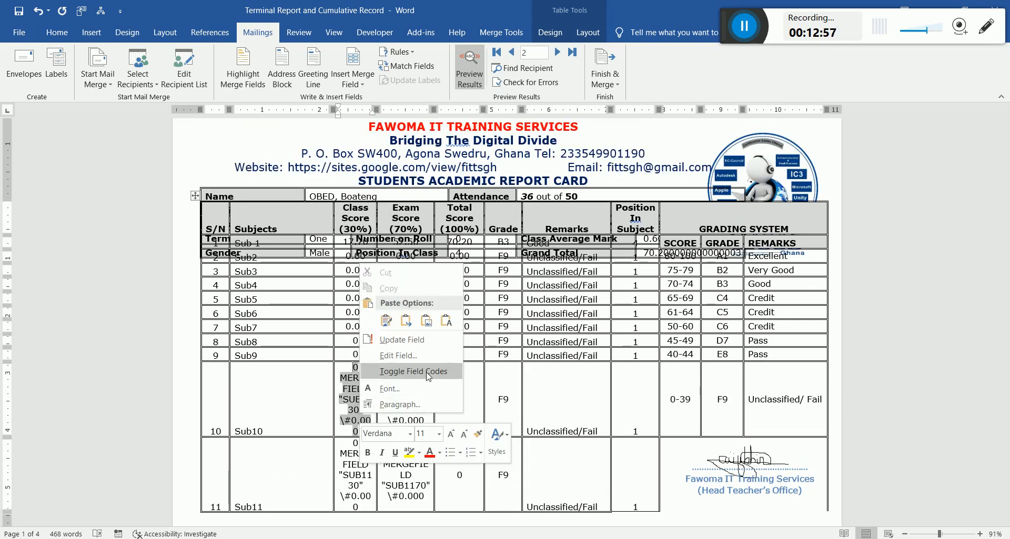
{"action": "left_click", "coordinate": [429, 377]}
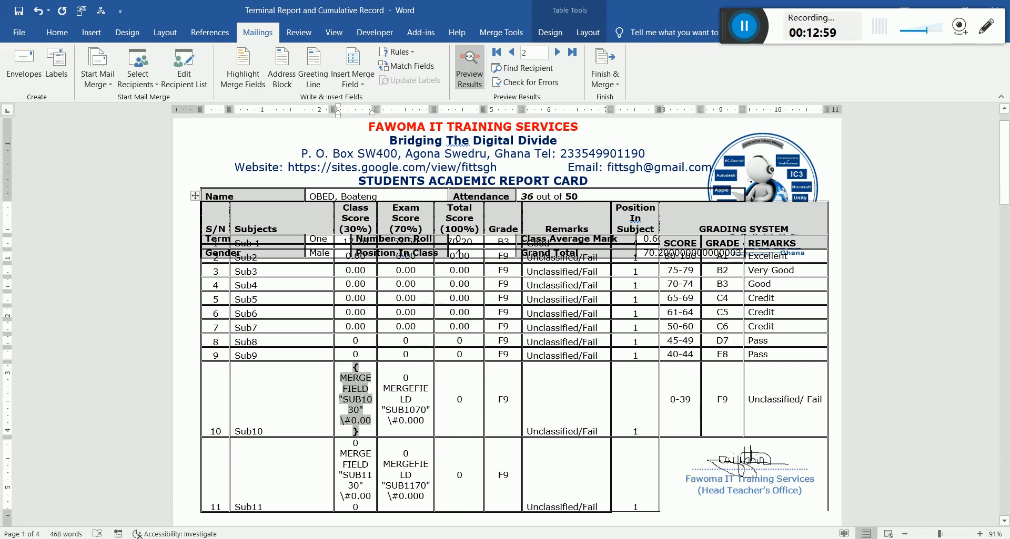
{"action": "right_click", "coordinate": [358, 388]}
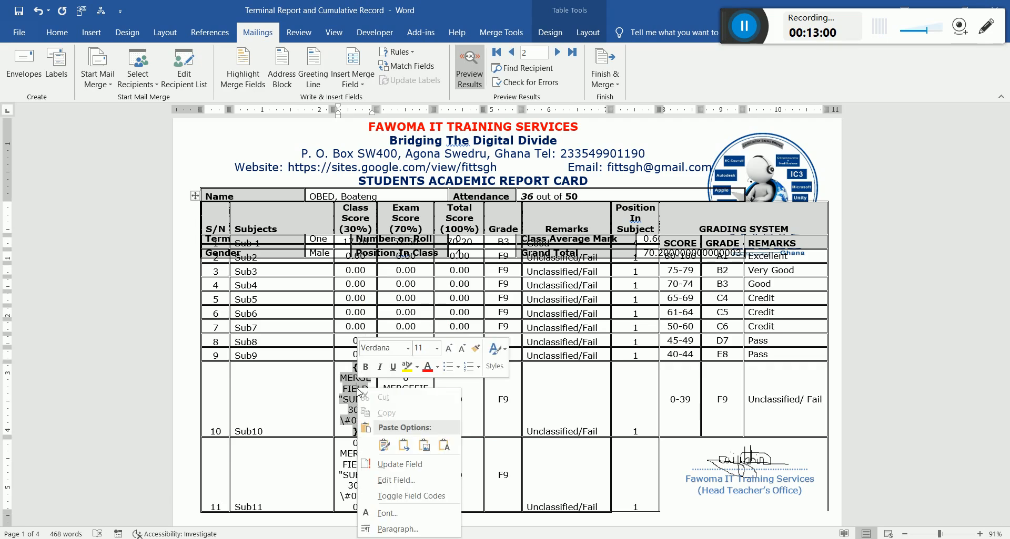
{"action": "left_click", "coordinate": [415, 496]}
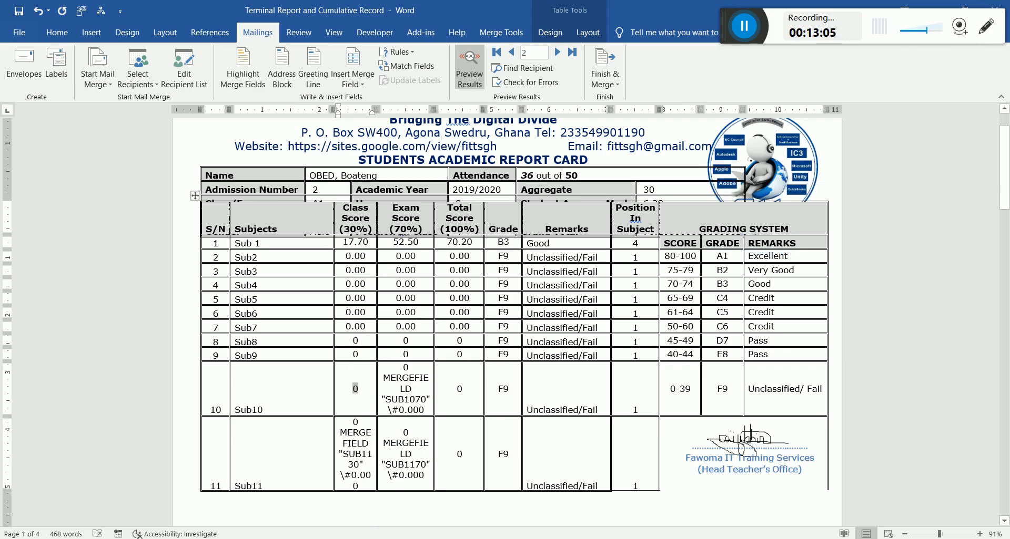
{"action": "right_click", "coordinate": [409, 387]}
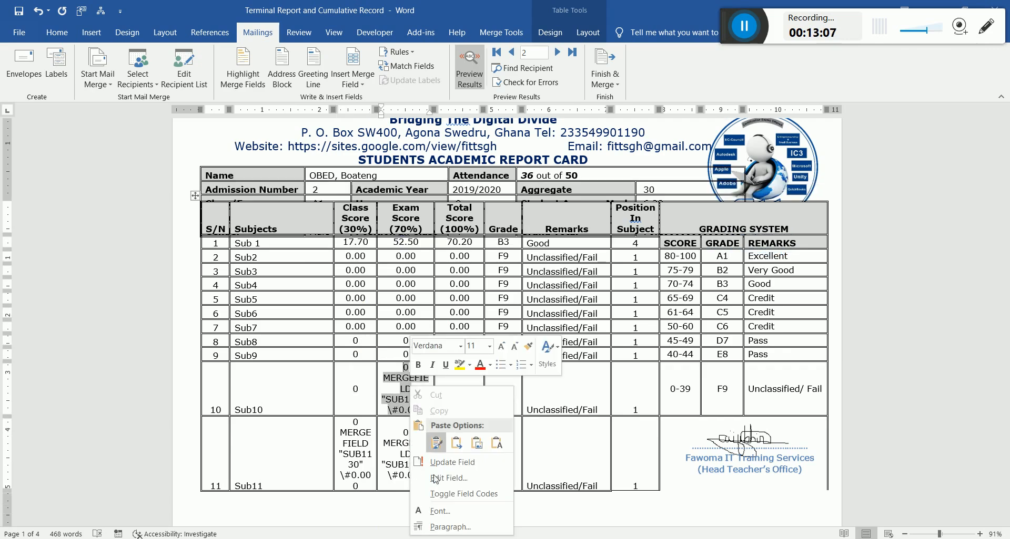
{"action": "left_click", "coordinate": [451, 493]}
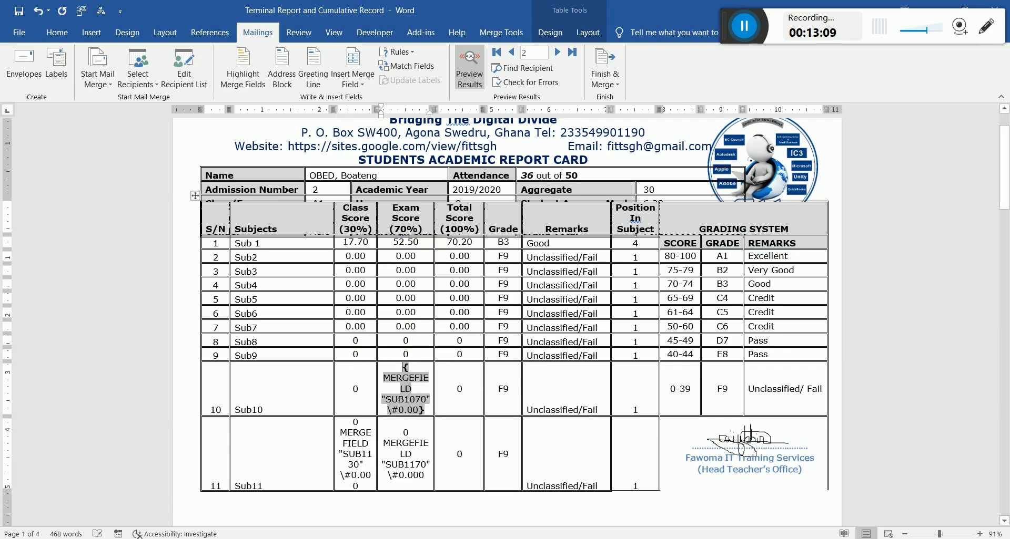
{"action": "right_click", "coordinate": [413, 391]}
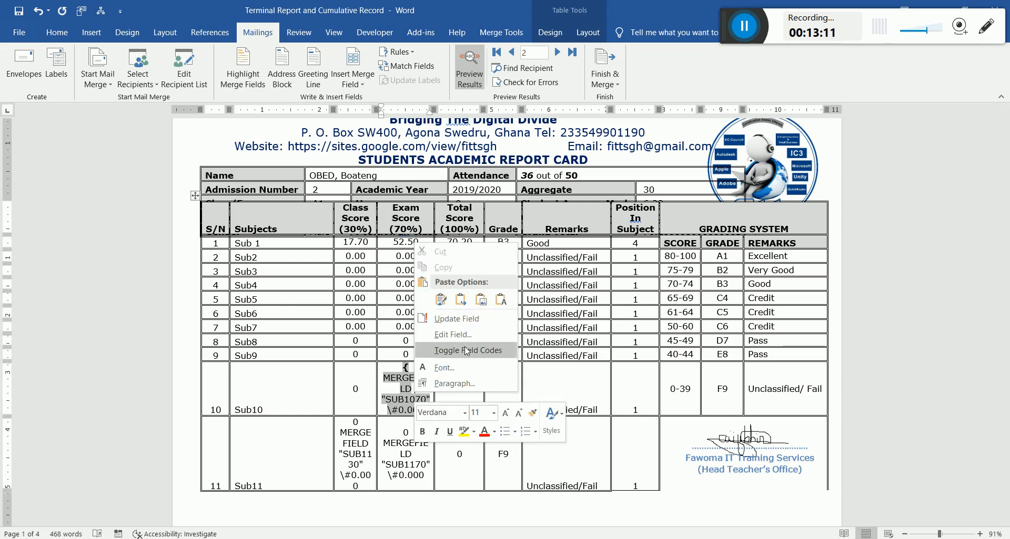
{"action": "left_click", "coordinate": [470, 351]}
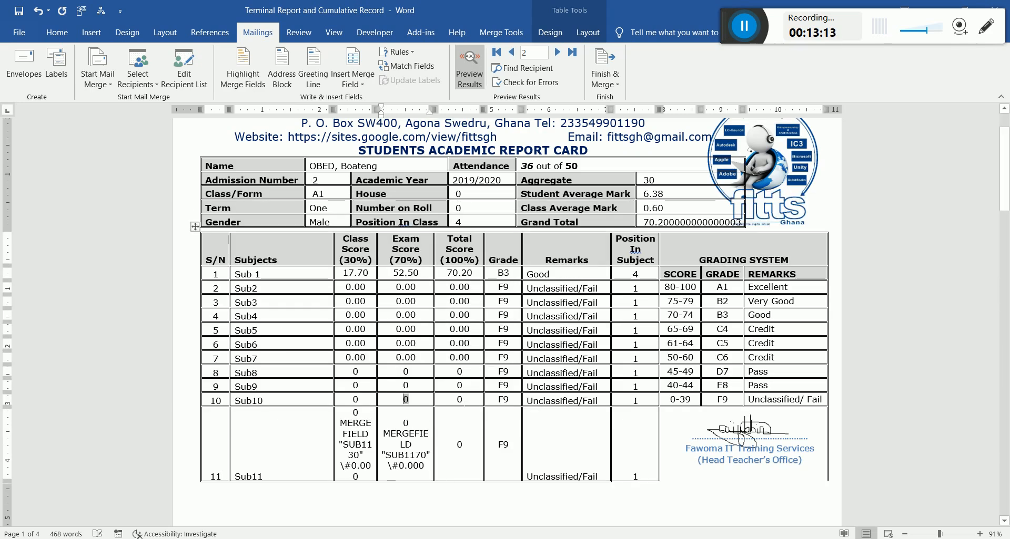
Toggle the report card's Sub10 100% score to its field code and back to its result.
{"action": "right_click", "coordinate": [459, 401]}
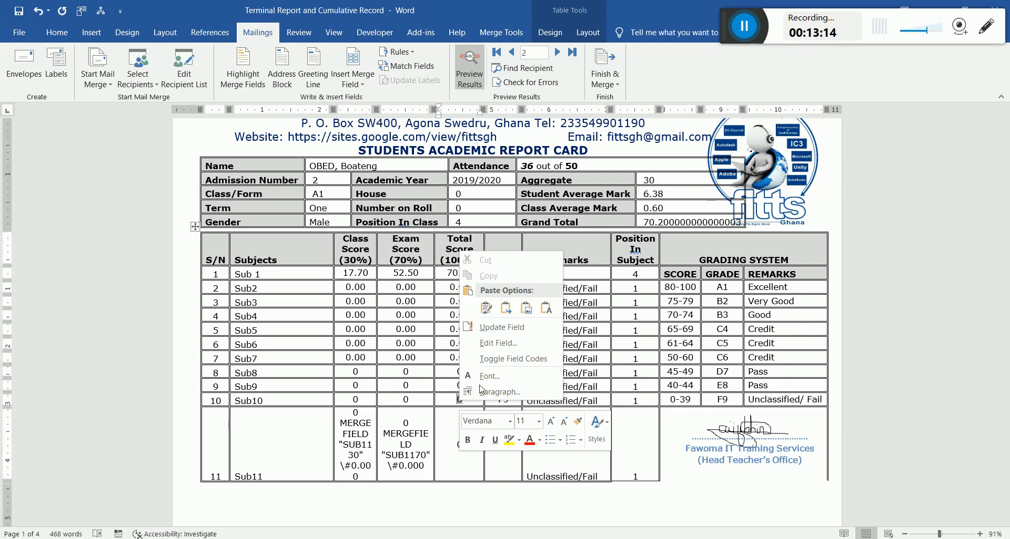
{"action": "left_click", "coordinate": [508, 359]}
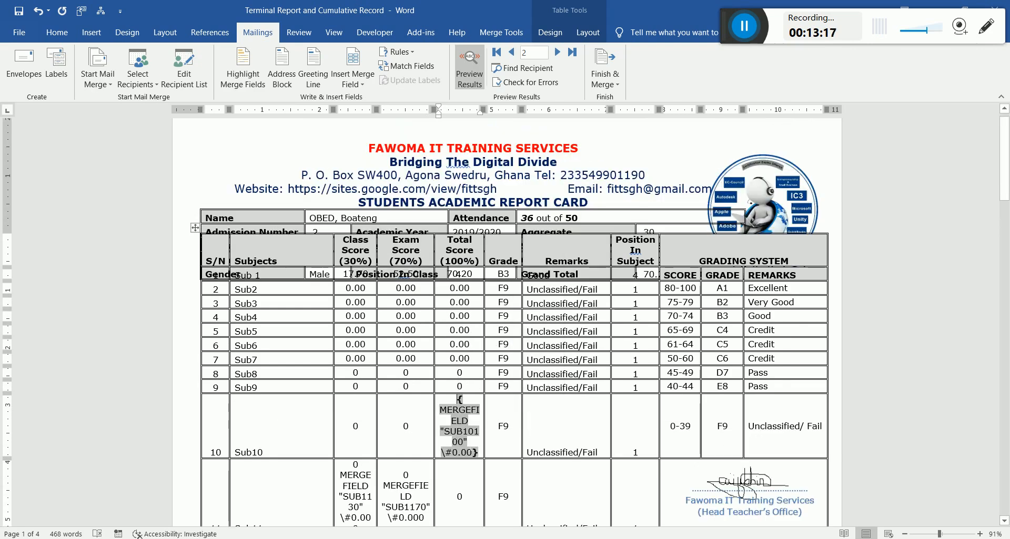
{"action": "right_click", "coordinate": [464, 445]}
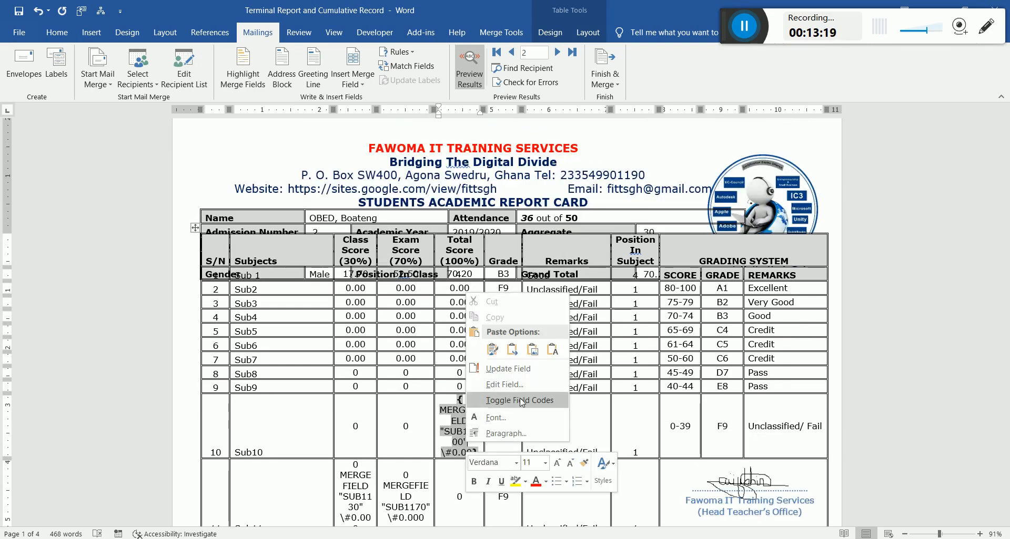
{"action": "left_click", "coordinate": [520, 403]}
Recheck the field code of the report card's Sub9 100% score and return the field to its result.
{"action": "right_click", "coordinate": [461, 429]}
{"action": "left_click", "coordinate": [509, 389]}
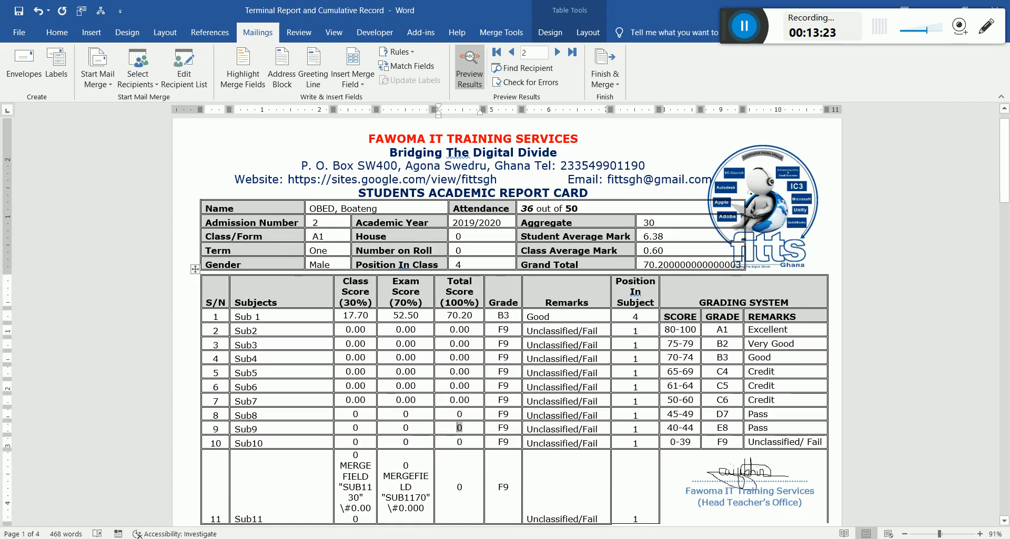
{"action": "right_click", "coordinate": [469, 450]}
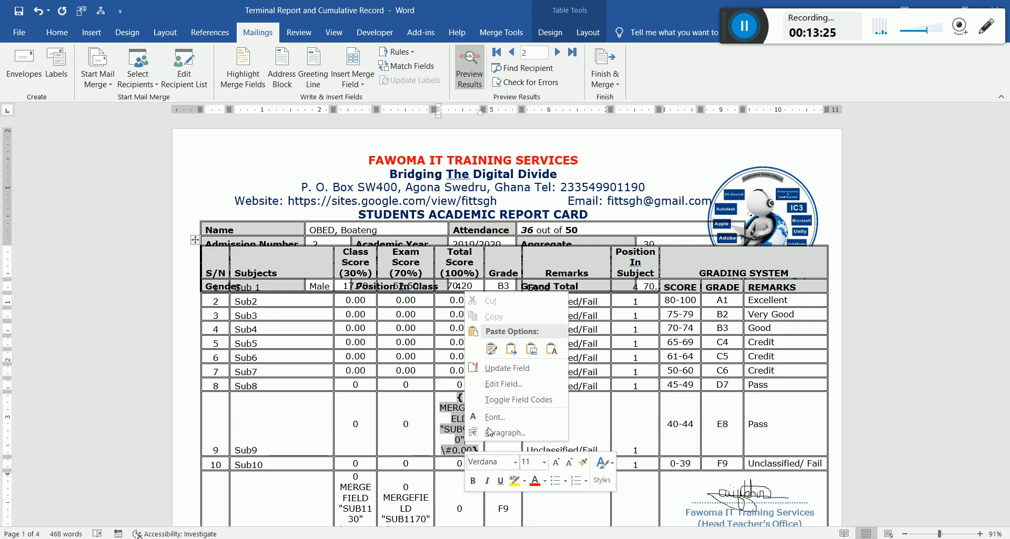
{"action": "left_click", "coordinate": [513, 401]}
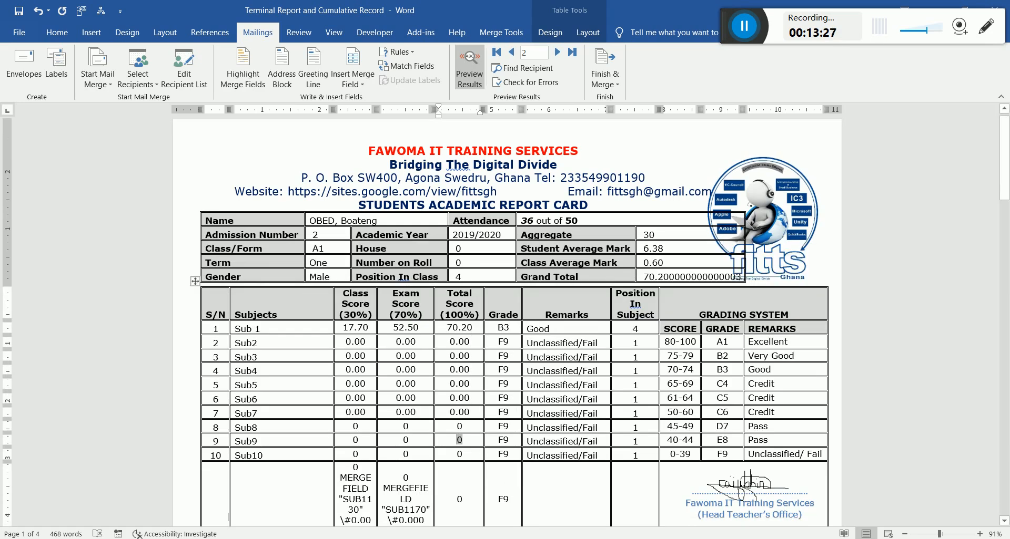
Toggle the report card's Sub11 30% and 70% scores to their field codes and back to their results.
{"action": "right_click", "coordinate": [356, 492]}
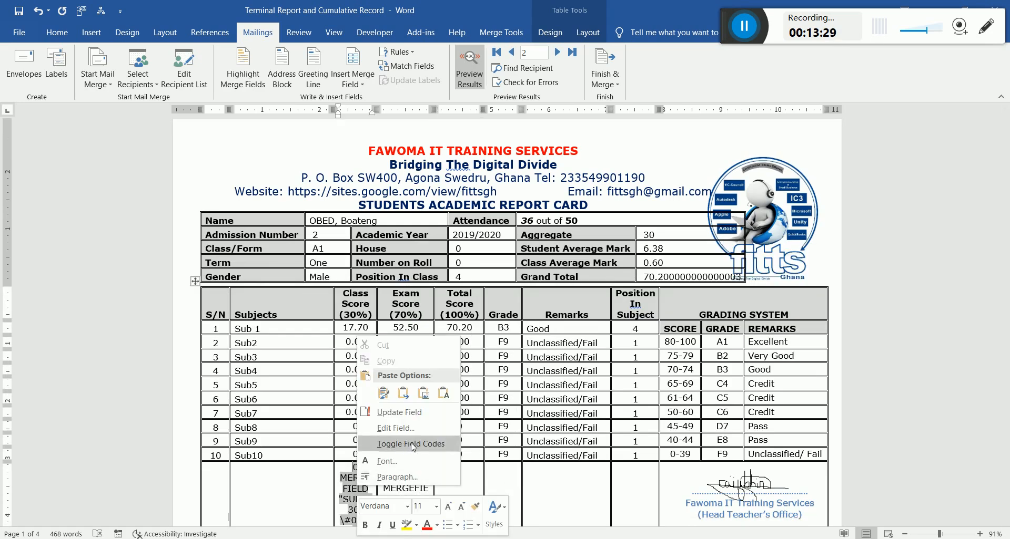
{"action": "left_click", "coordinate": [411, 444]}
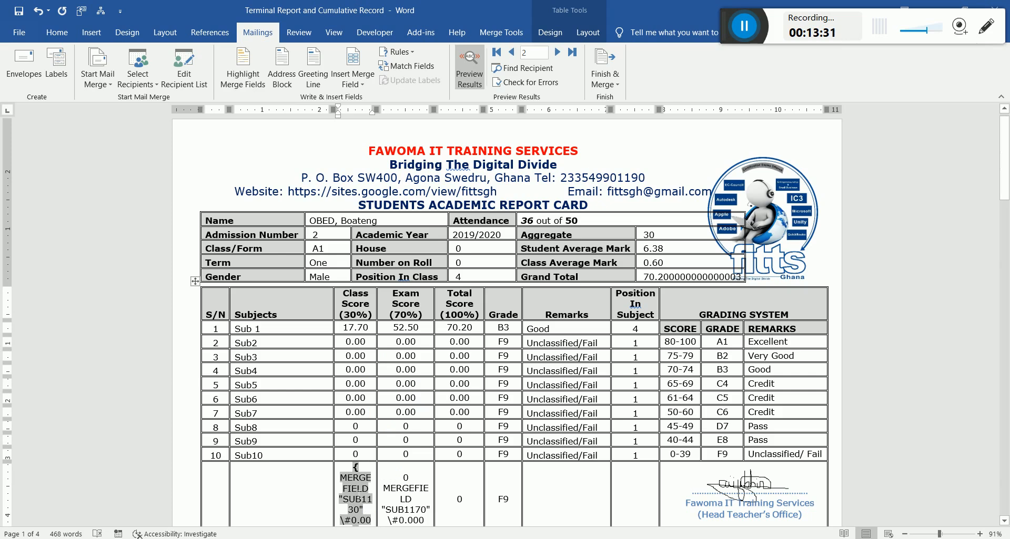
{"action": "right_click", "coordinate": [355, 489]}
{"action": "left_click", "coordinate": [398, 451]}
{"action": "right_click", "coordinate": [415, 488]}
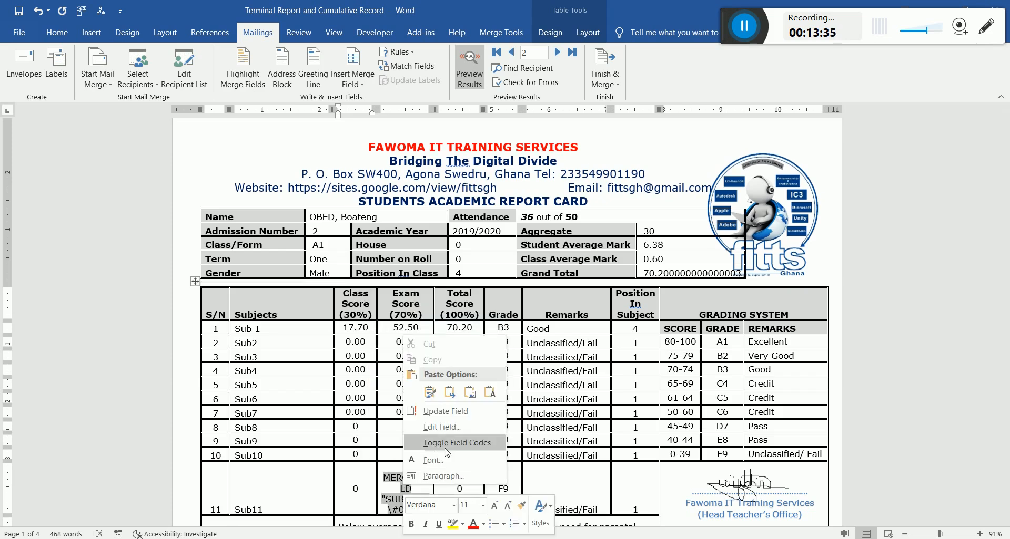
{"action": "left_click", "coordinate": [452, 453]}
{"action": "left_click", "coordinate": [416, 478]}
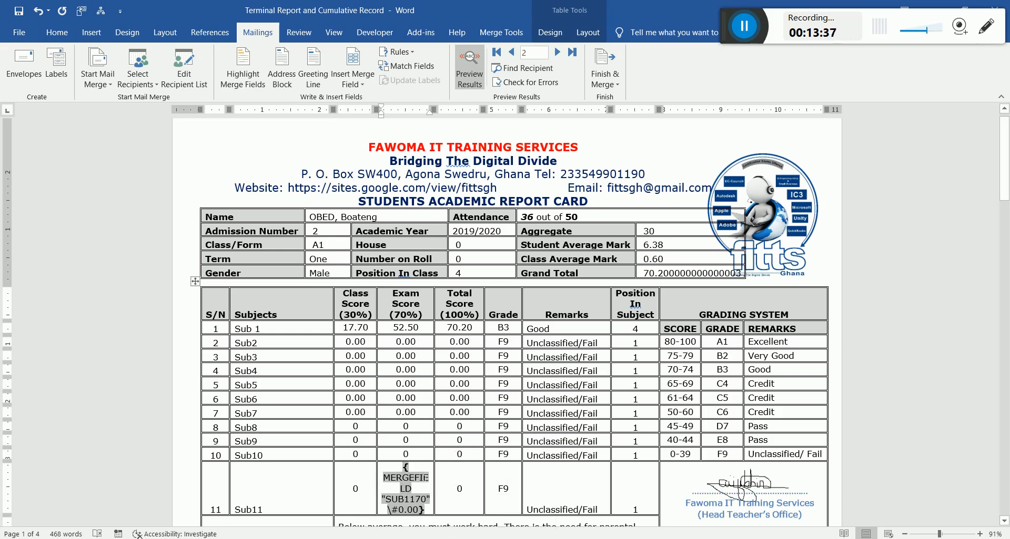
{"action": "right_click", "coordinate": [417, 480]}
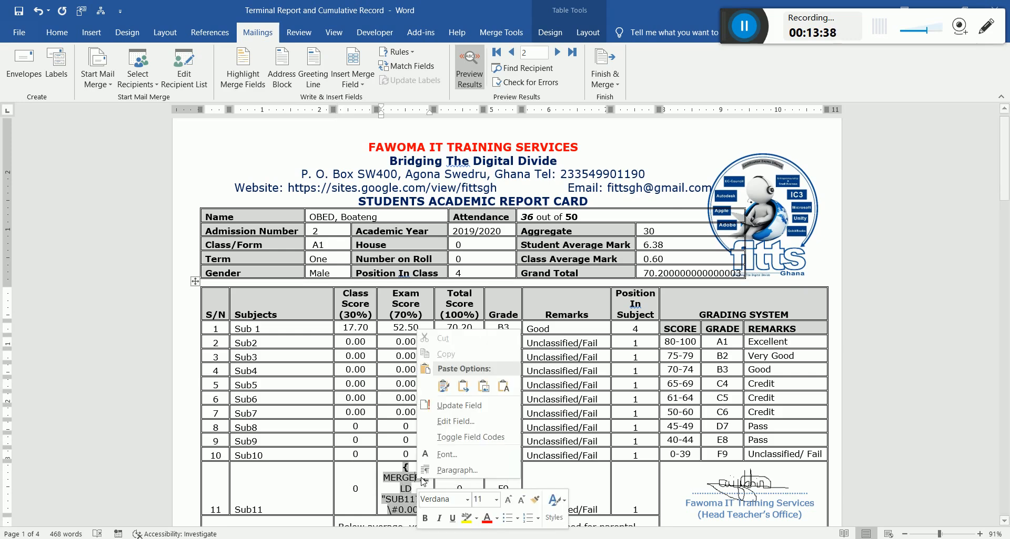
{"action": "left_click", "coordinate": [479, 439]}
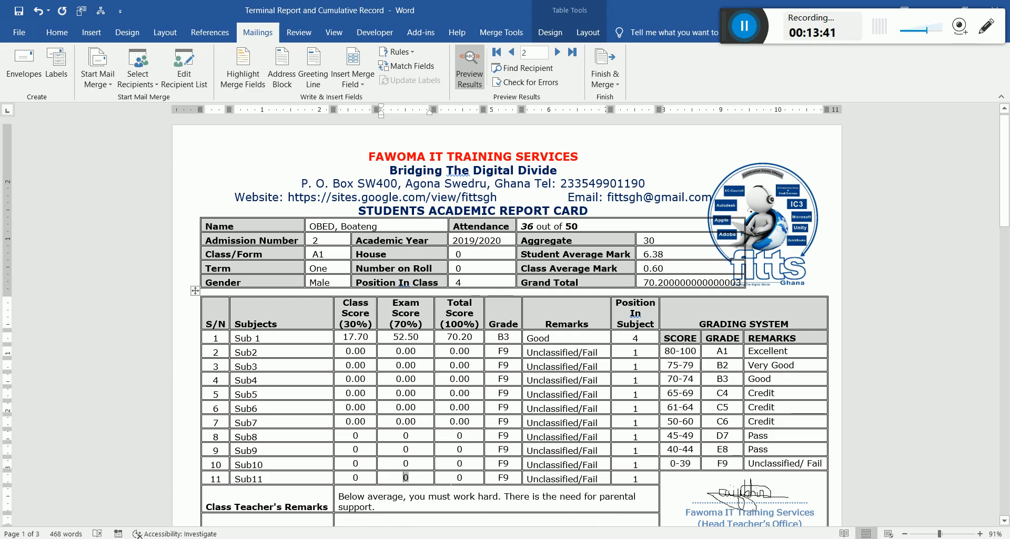
Toggle the report card's Sub11 100% score to its field code and back to its result.
{"action": "right_click", "coordinate": [457, 478]}
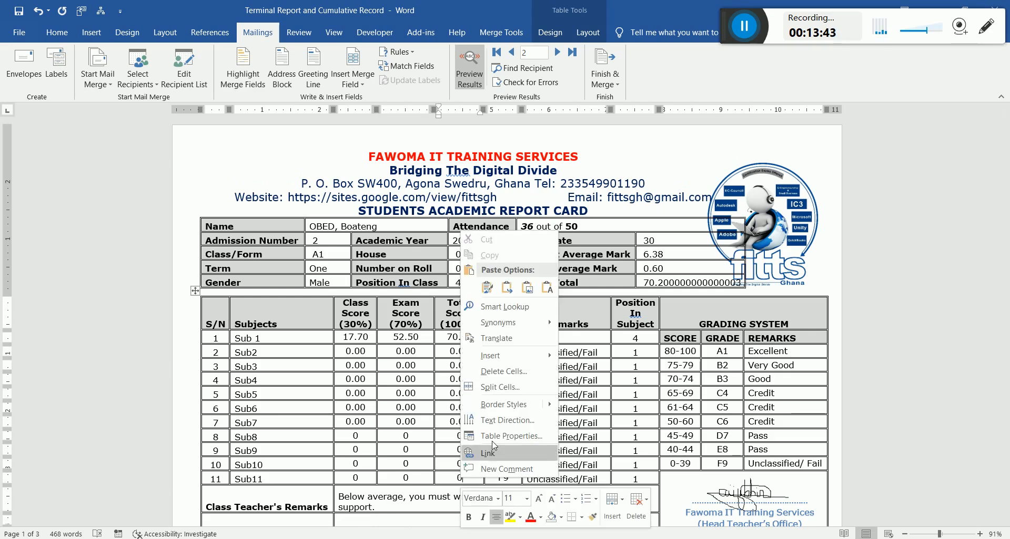
{"action": "left_click", "coordinate": [457, 477]}
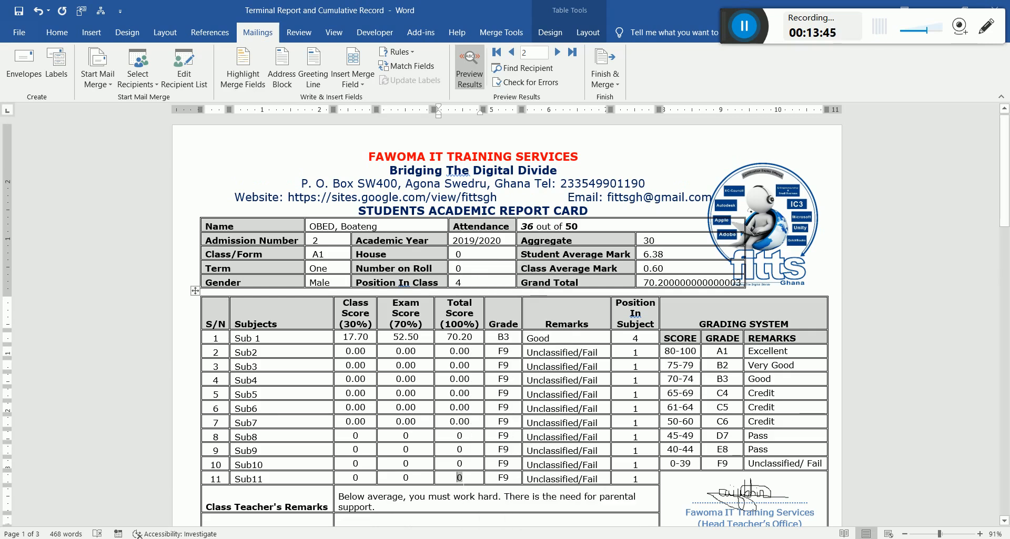
{"action": "right_click", "coordinate": [459, 479]}
{"action": "left_click", "coordinate": [505, 437]}
{"action": "right_click", "coordinate": [462, 500]}
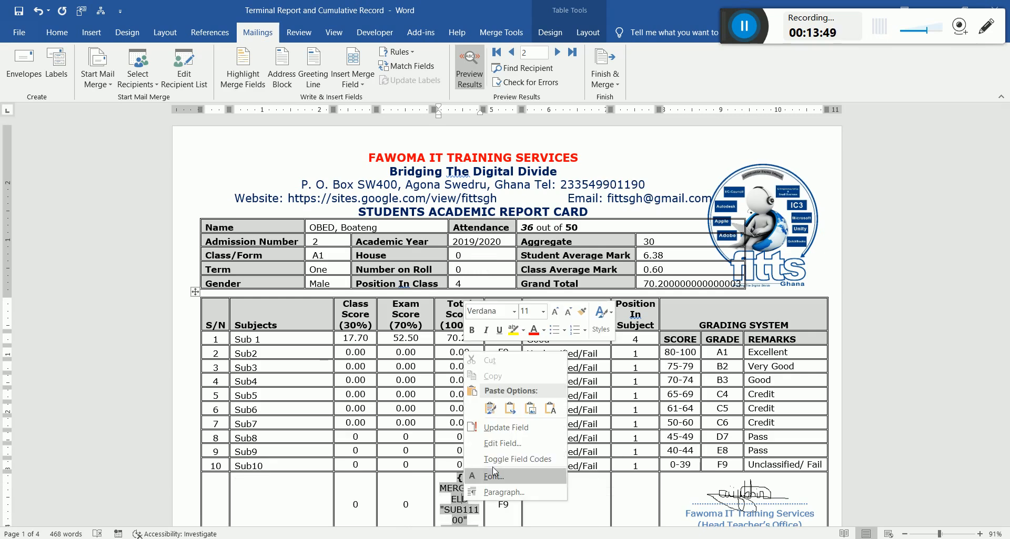
{"action": "left_click", "coordinate": [518, 457]}
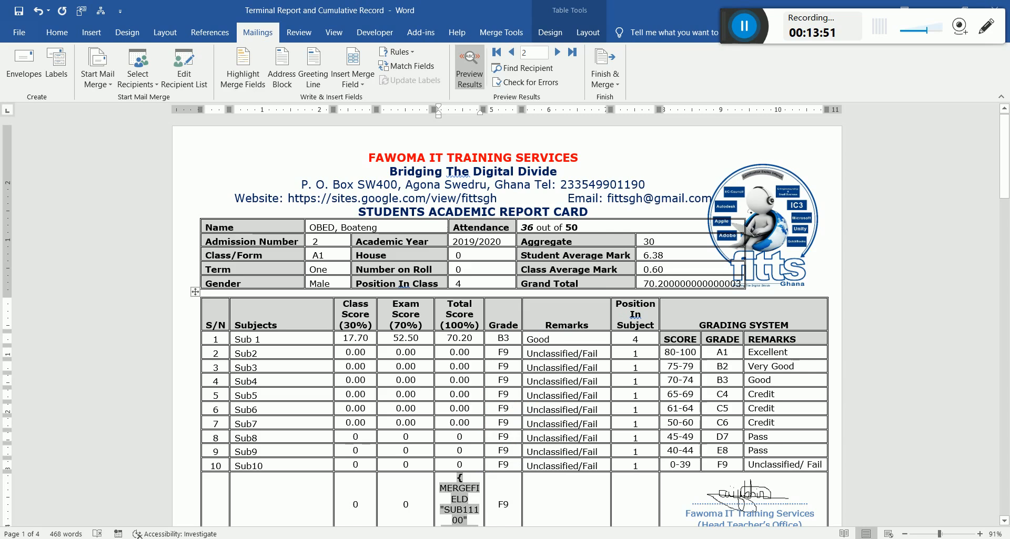
Toggle the transcript's Sub1 term 1 field to its code and back to a plain result.
{"action": "left_click_drag", "start_coordinate": [1005, 161], "coordinate": [1007, 325]}
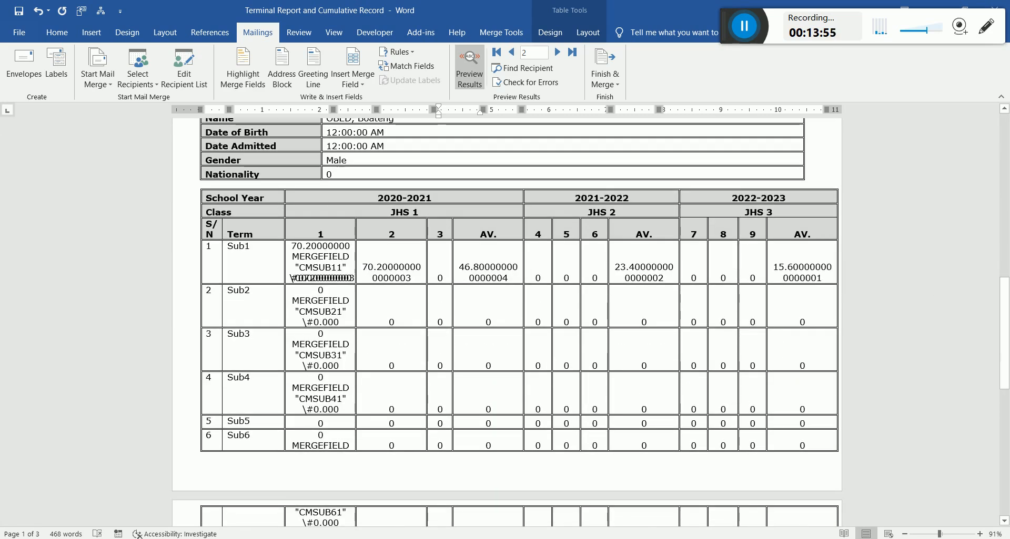
{"action": "right_click", "coordinate": [321, 266]}
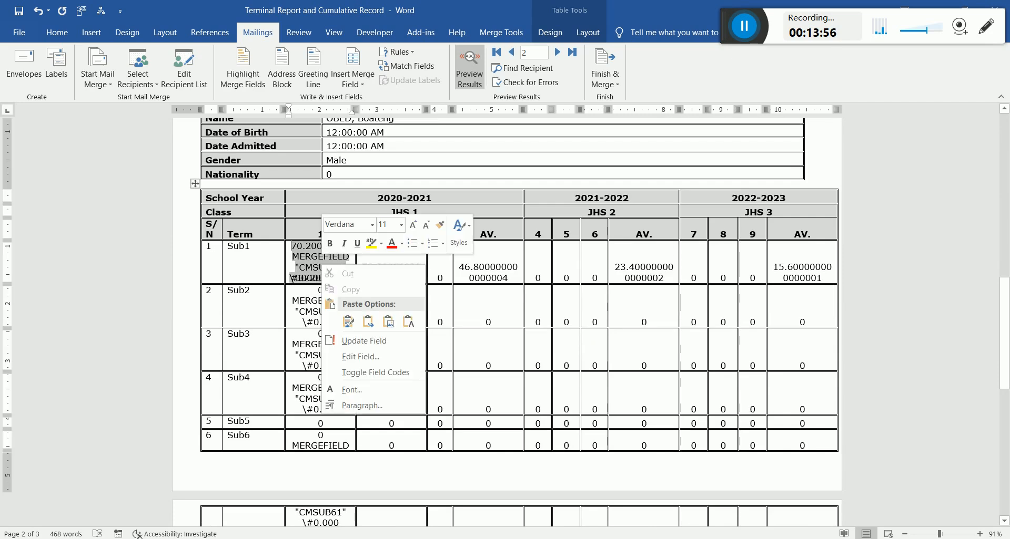
{"action": "left_click", "coordinate": [375, 372]}
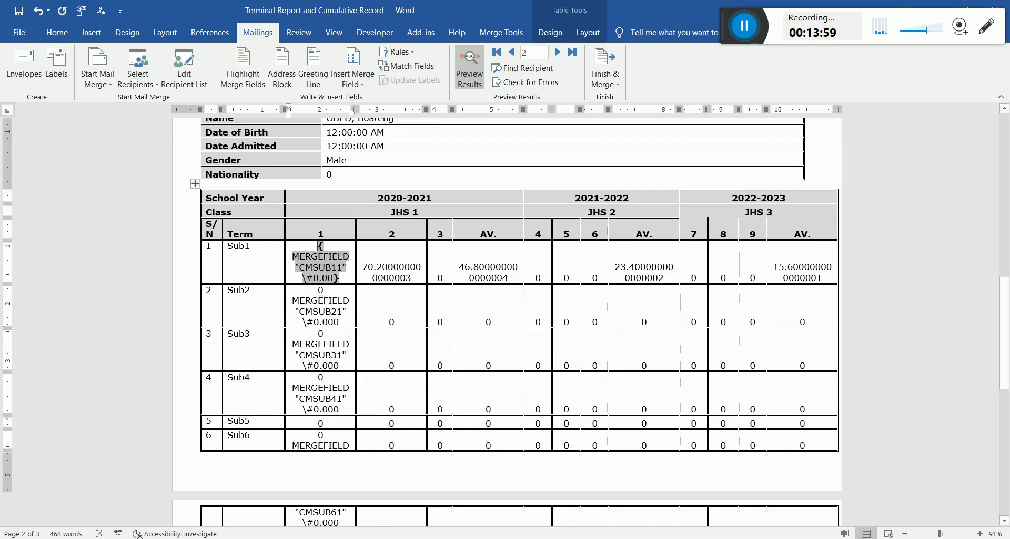
{"action": "right_click", "coordinate": [325, 262]}
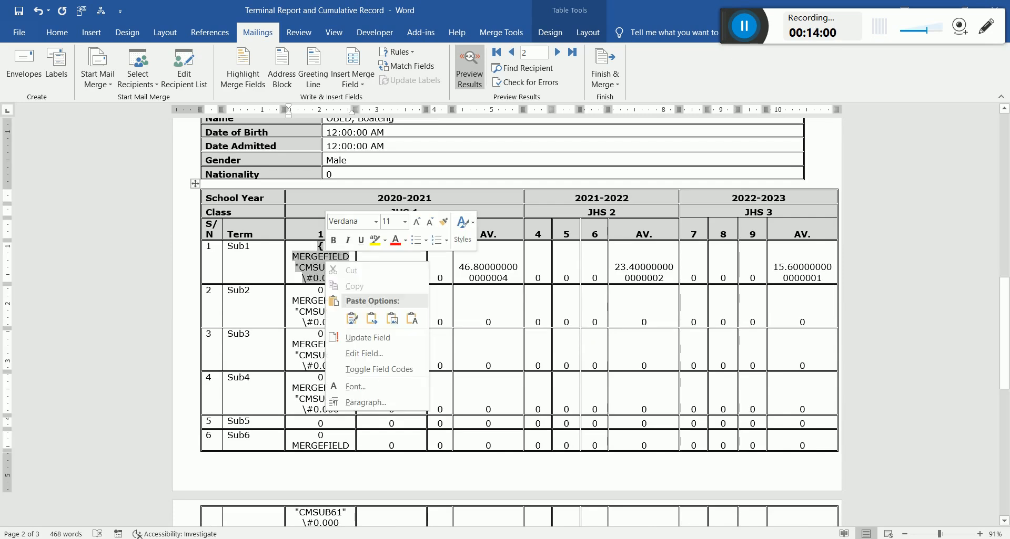
{"action": "left_click", "coordinate": [368, 369]}
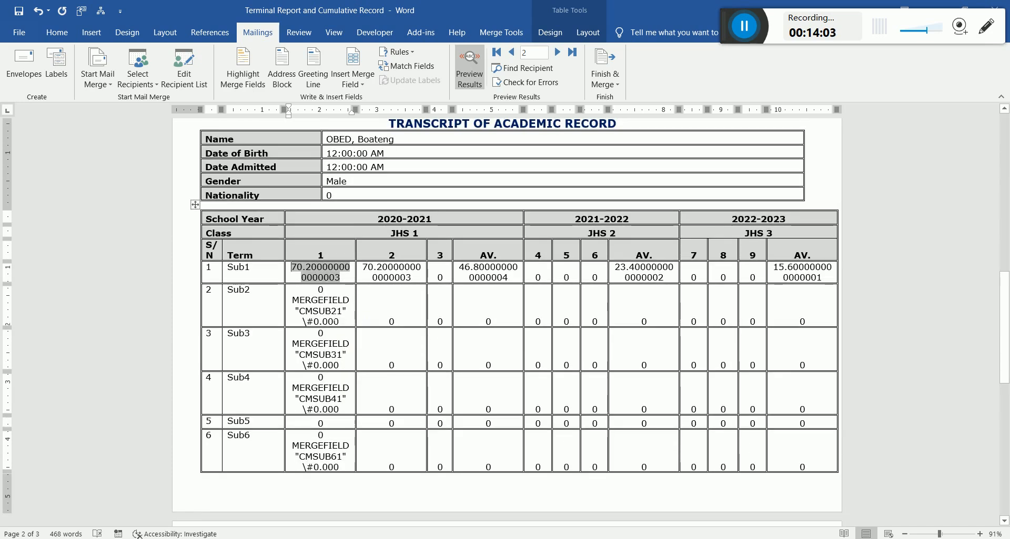
Clear the stray code text from the transcript's Sub2 and Sub3 term 1 fields by toggling their codes on and off.
{"action": "right_click", "coordinate": [330, 312]}
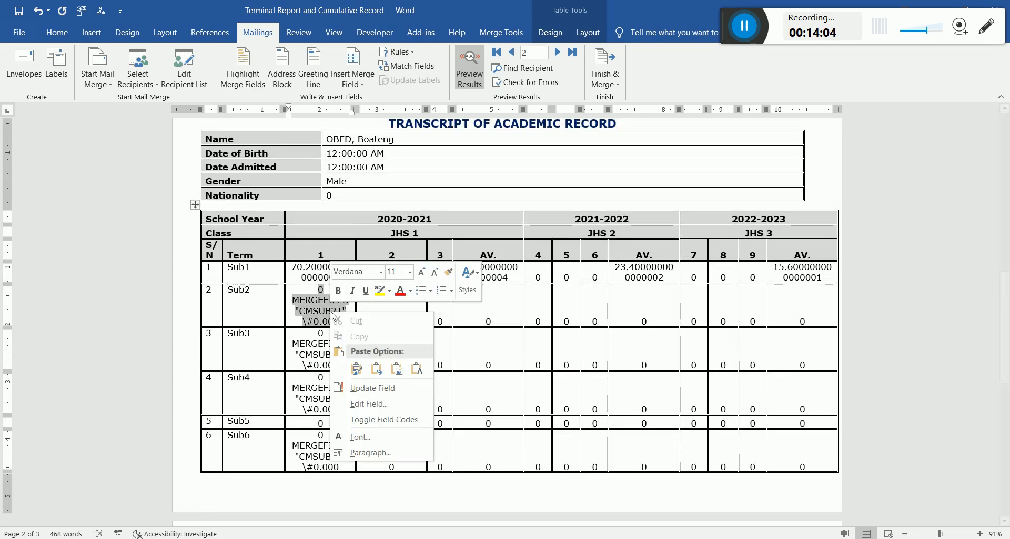
{"action": "left_click", "coordinate": [383, 420]}
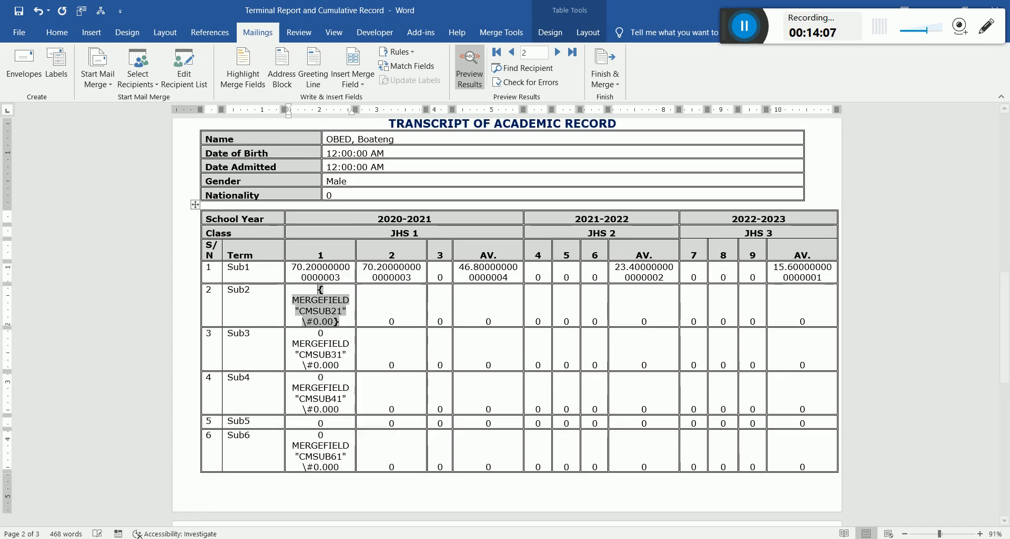
{"action": "right_click", "coordinate": [329, 318]}
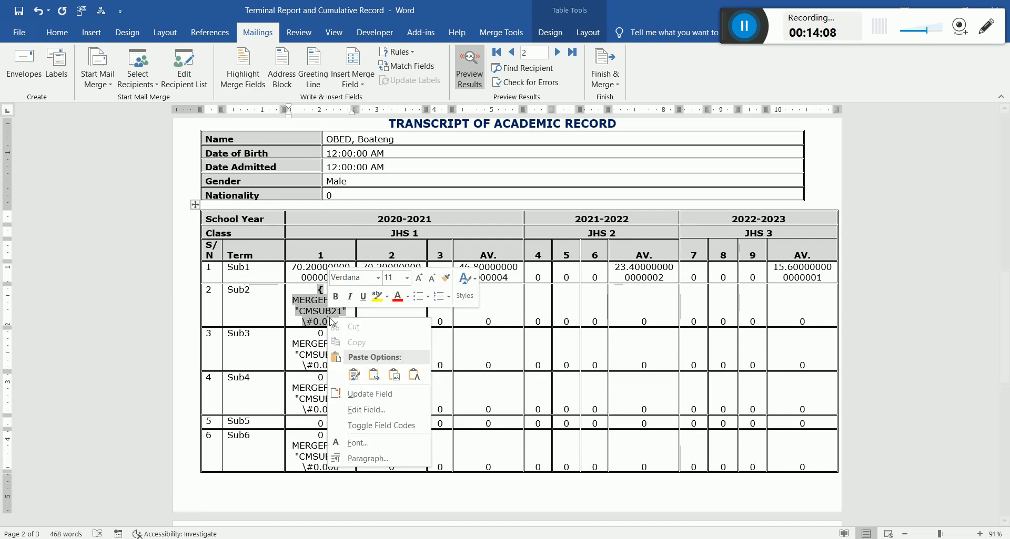
{"action": "left_click", "coordinate": [378, 426]}
{"action": "right_click", "coordinate": [328, 357]}
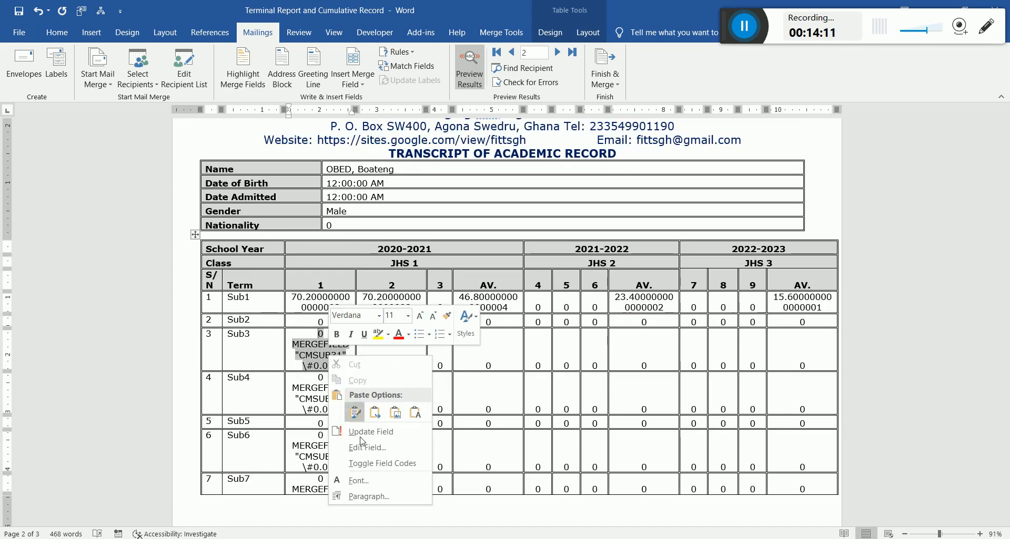
{"action": "left_click", "coordinate": [382, 463]}
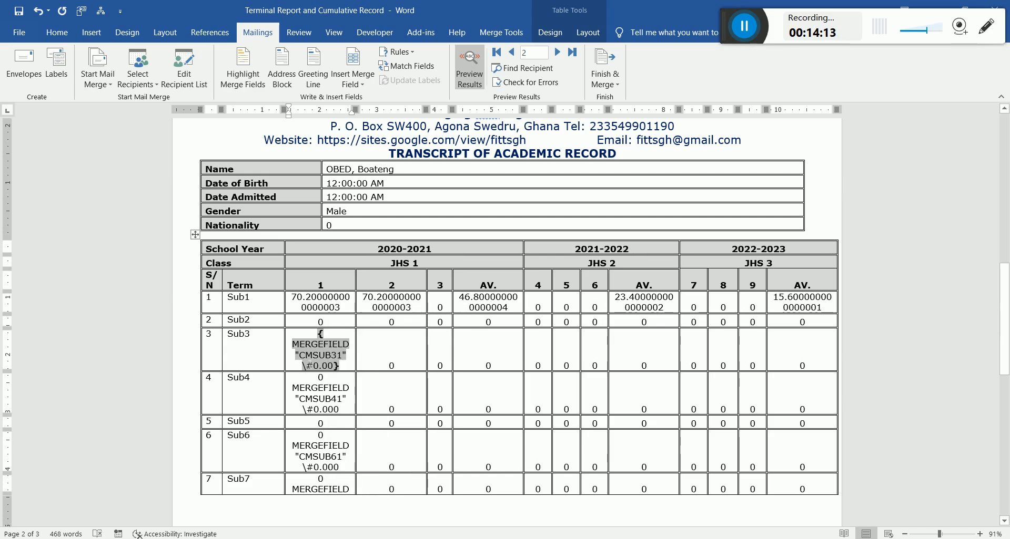
{"action": "right_click", "coordinate": [321, 350]}
{"action": "left_click", "coordinate": [363, 463]}
Toggle the transcript's Sub4 term 1 field to its code and back to a plain result.
{"action": "right_click", "coordinate": [320, 378]}
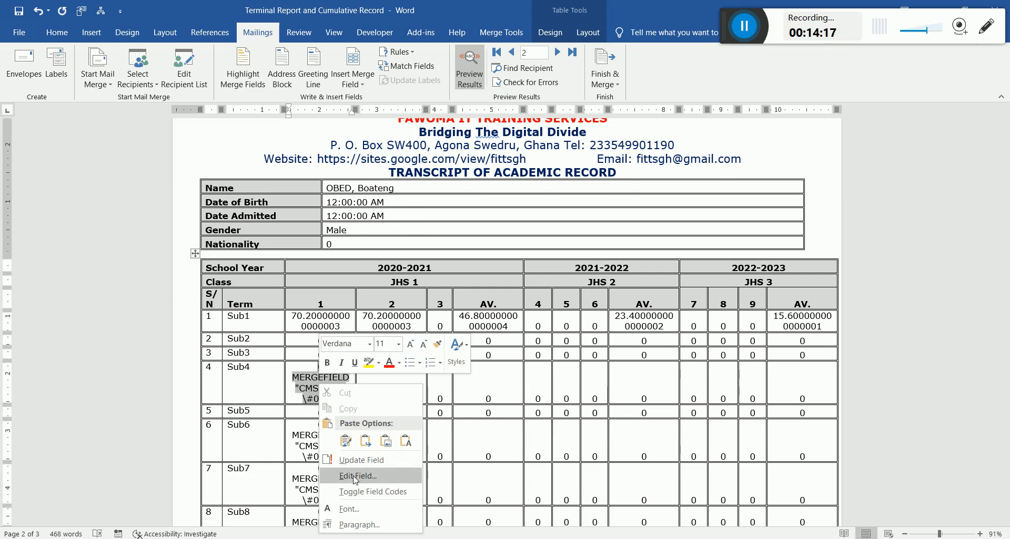
{"action": "left_click", "coordinate": [368, 490]}
{"action": "right_click", "coordinate": [320, 383]}
{"action": "left_click", "coordinate": [368, 490]}
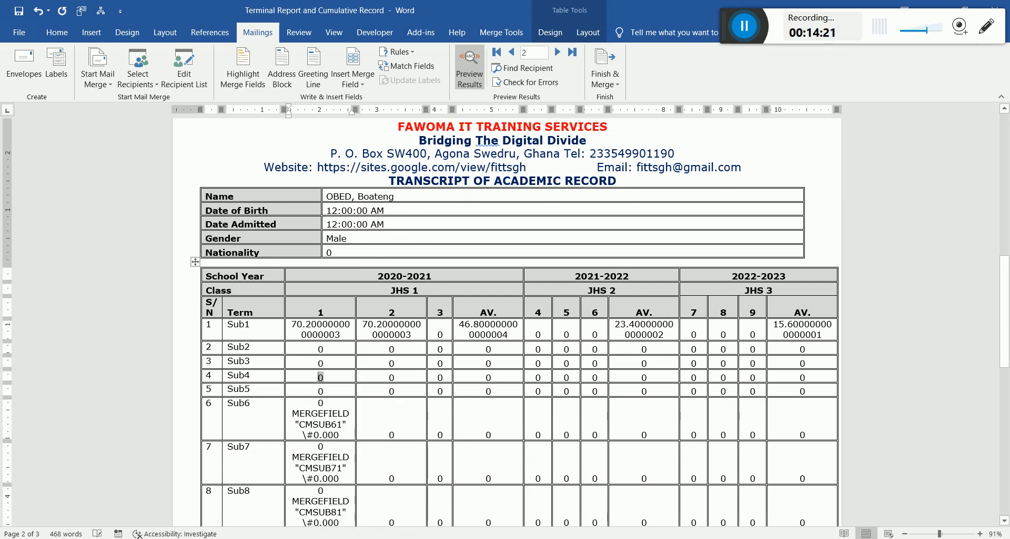
Toggle the transcript's Sub6 term 1 field to its code and back to a plain result.
{"action": "left_click", "coordinate": [327, 425]}
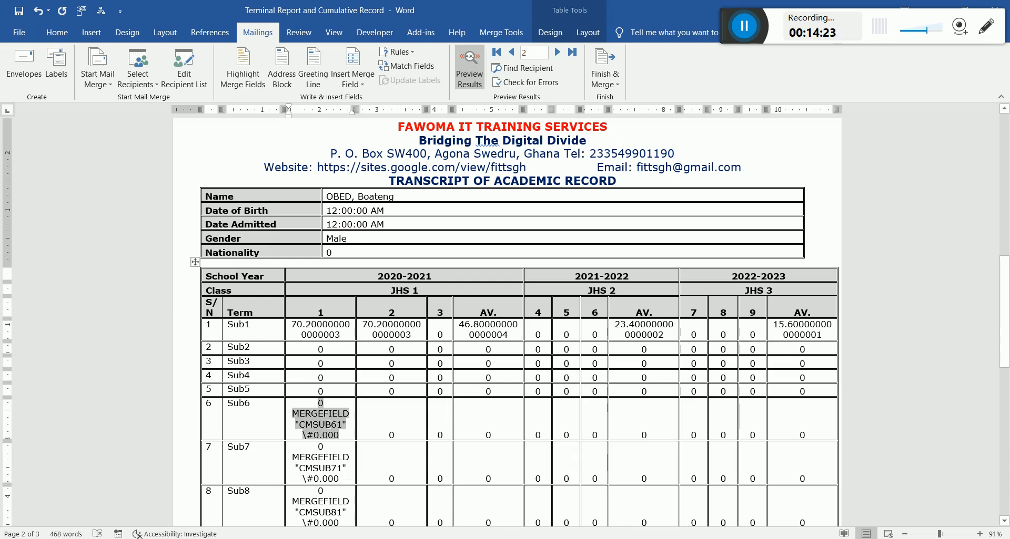
{"action": "right_click", "coordinate": [326, 426]}
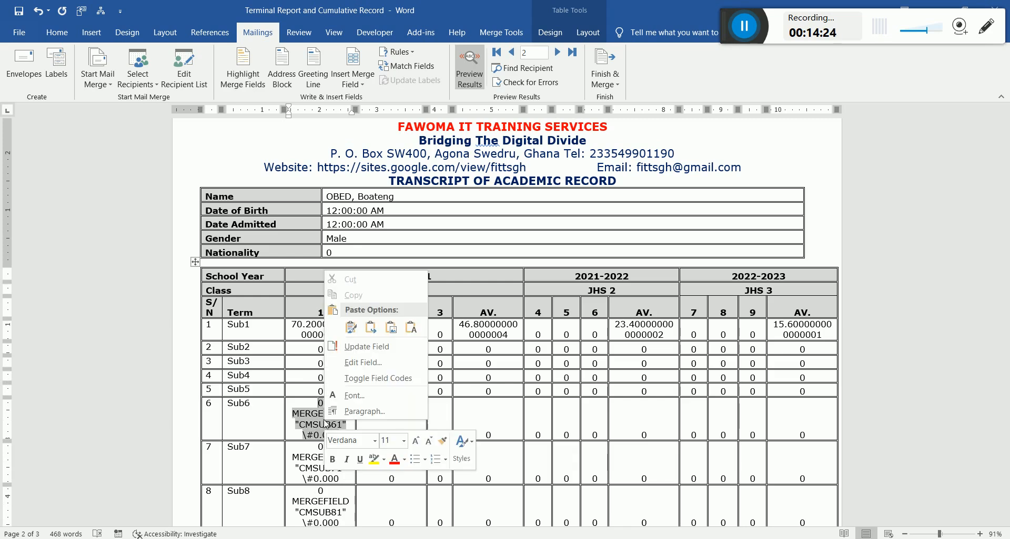
{"action": "left_click", "coordinate": [385, 376]}
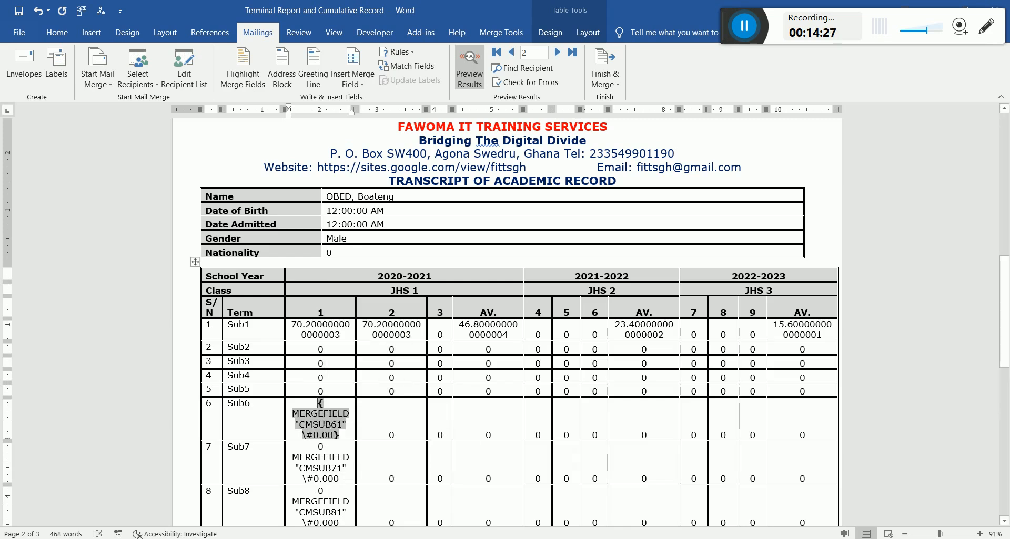
{"action": "right_click", "coordinate": [318, 425]}
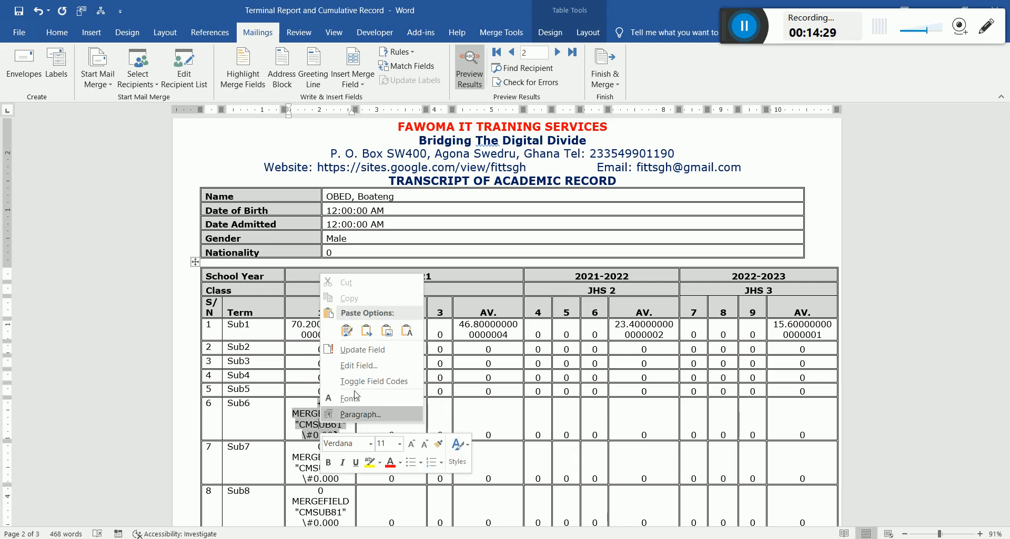
{"action": "left_click", "coordinate": [319, 425]}
{"action": "key", "text": "shift+F9"}
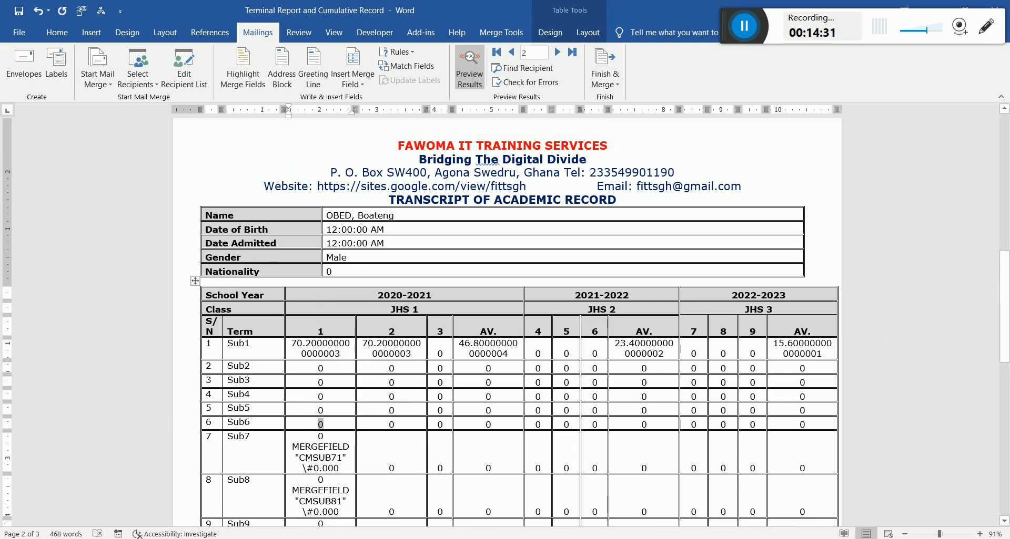
Toggle the transcript's Sub7 term 1 field to its code and back to a plain result.
{"action": "scroll", "coordinate": [514, 258], "scroll_direction": "down", "scroll_amount": 3}
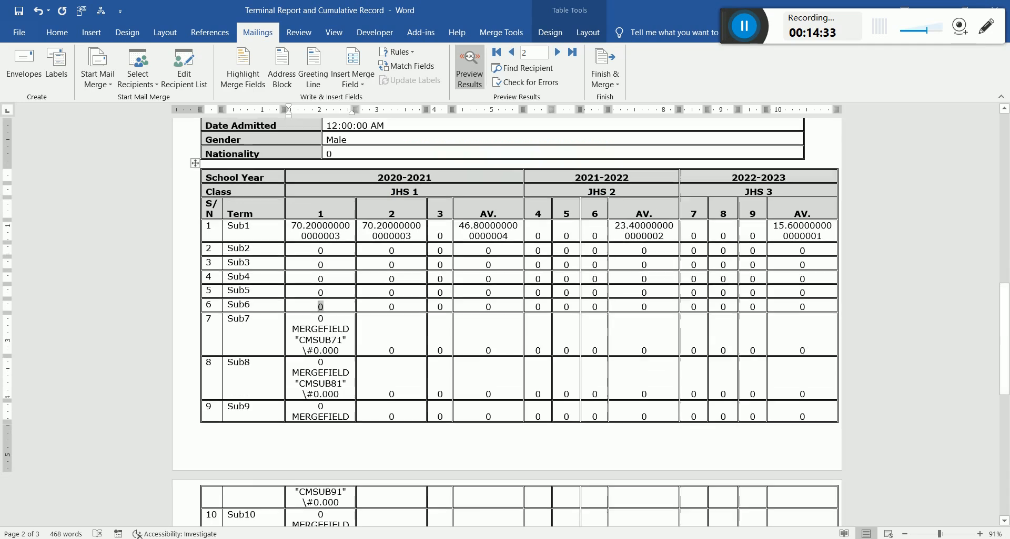
{"action": "left_click", "coordinate": [322, 339]}
{"action": "right_click", "coordinate": [326, 339]}
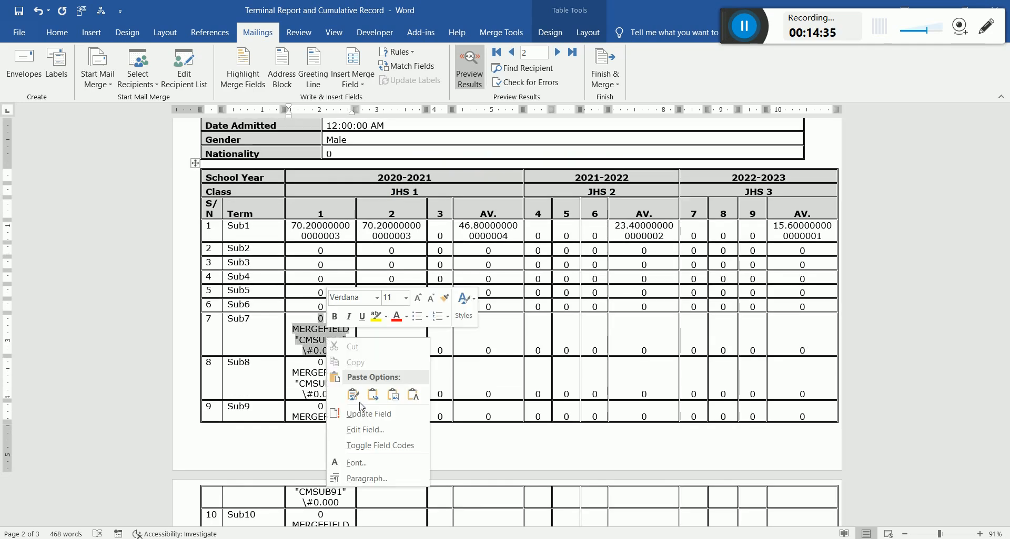
{"action": "left_click", "coordinate": [370, 446]}
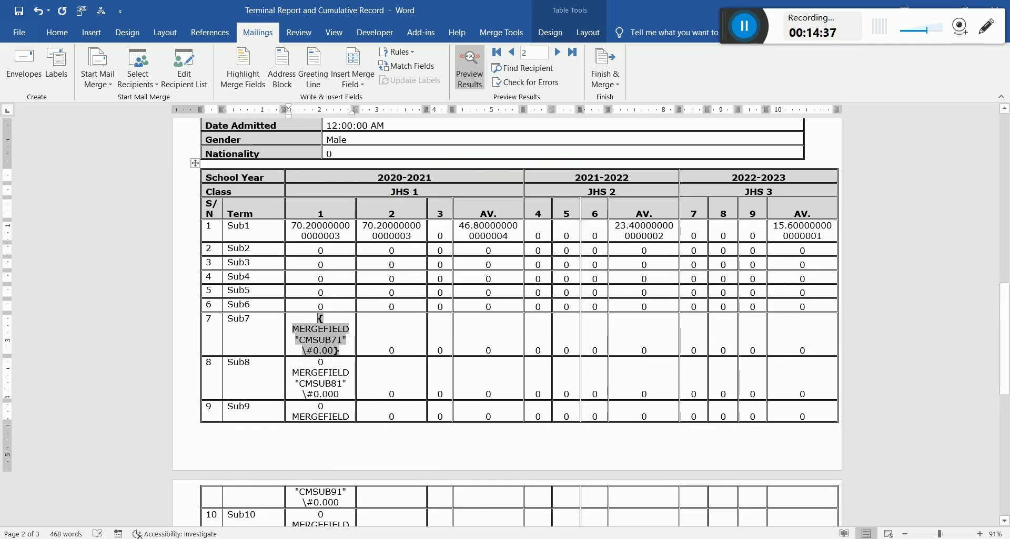
{"action": "right_click", "coordinate": [322, 339]}
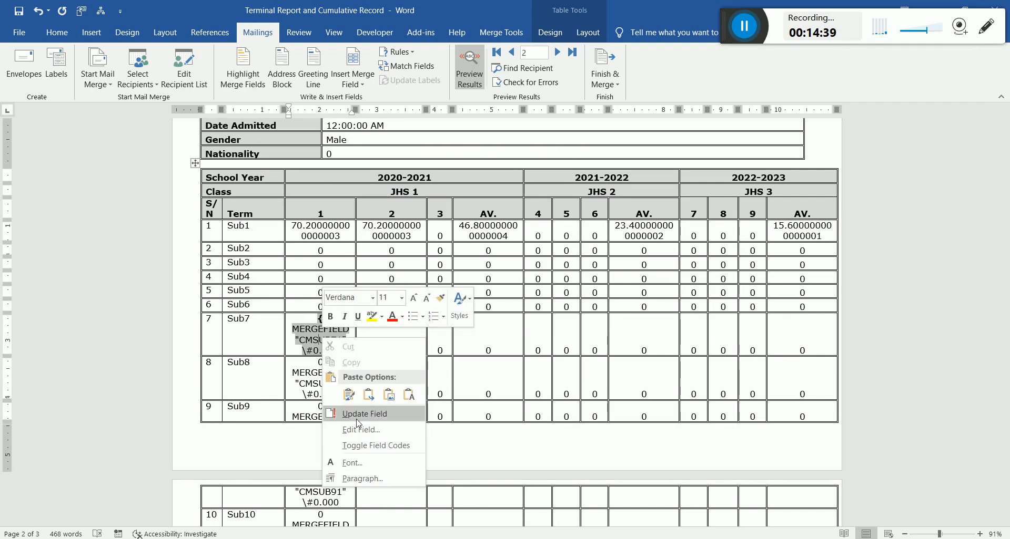
{"action": "left_click", "coordinate": [367, 451]}
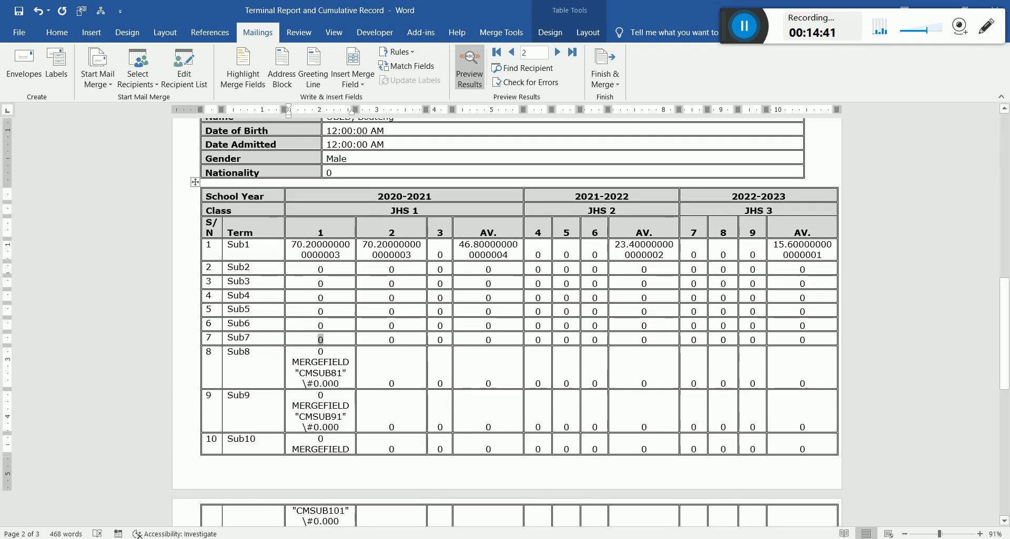
Toggle the transcript's Sub8 term 1 field to its code and back to a plain result.
{"action": "left_click", "coordinate": [326, 381]}
{"action": "right_click", "coordinate": [326, 382]}
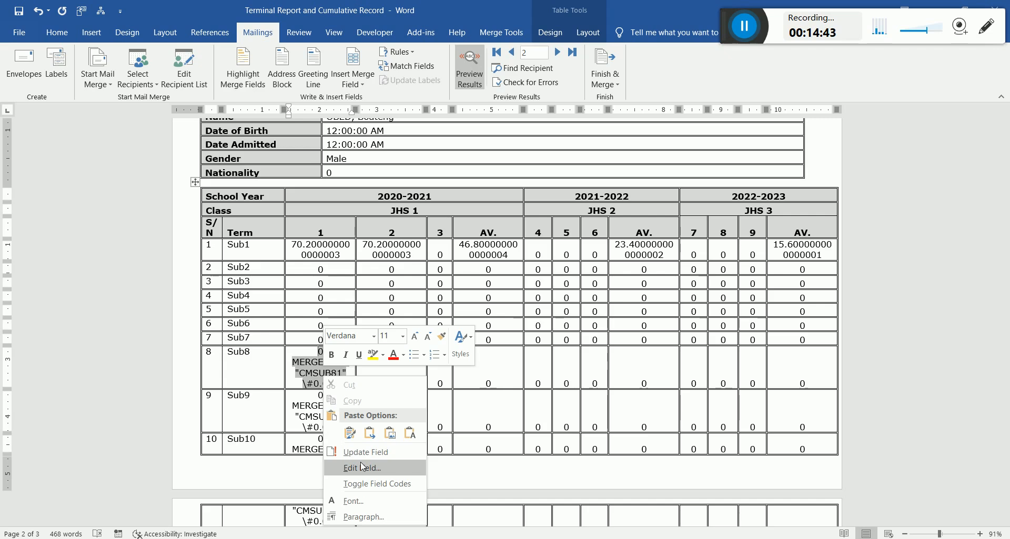
{"action": "left_click", "coordinate": [365, 483]}
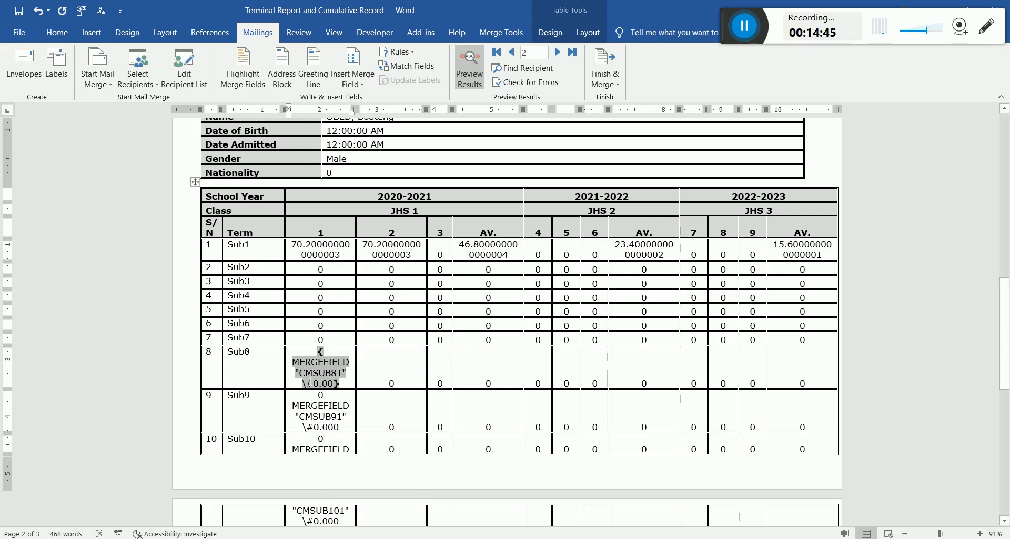
{"action": "right_click", "coordinate": [323, 377]}
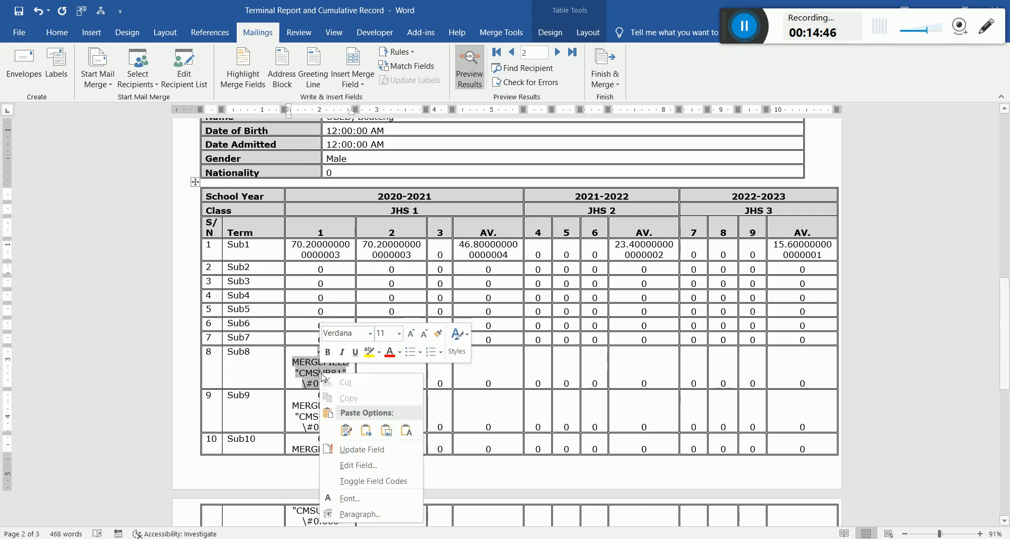
{"action": "left_click", "coordinate": [360, 481]}
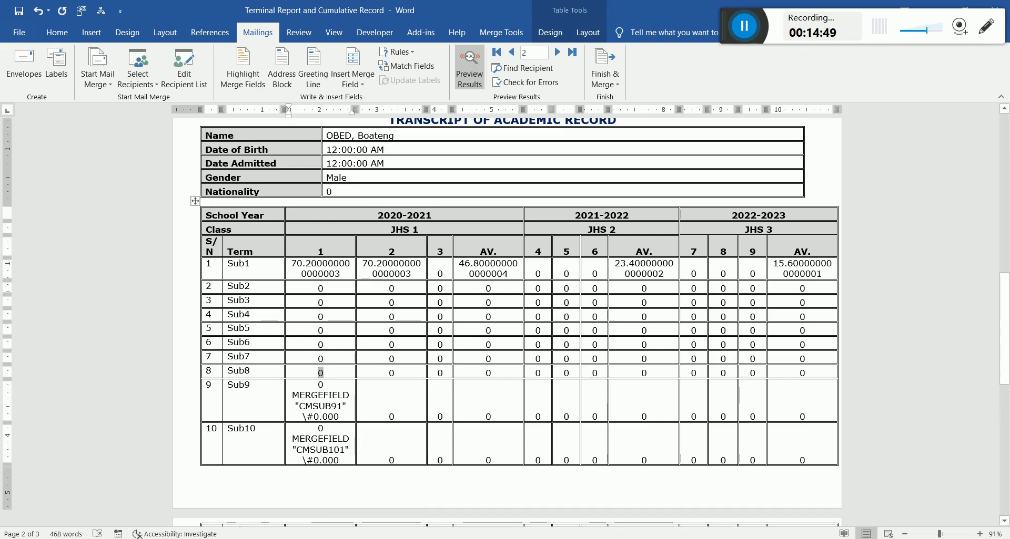
Clear the stray code text from the transcript's Sub9 and Sub10 term 1 fields by toggling their codes on and off.
{"action": "right_click", "coordinate": [327, 407]}
{"action": "left_click", "coordinate": [382, 362]}
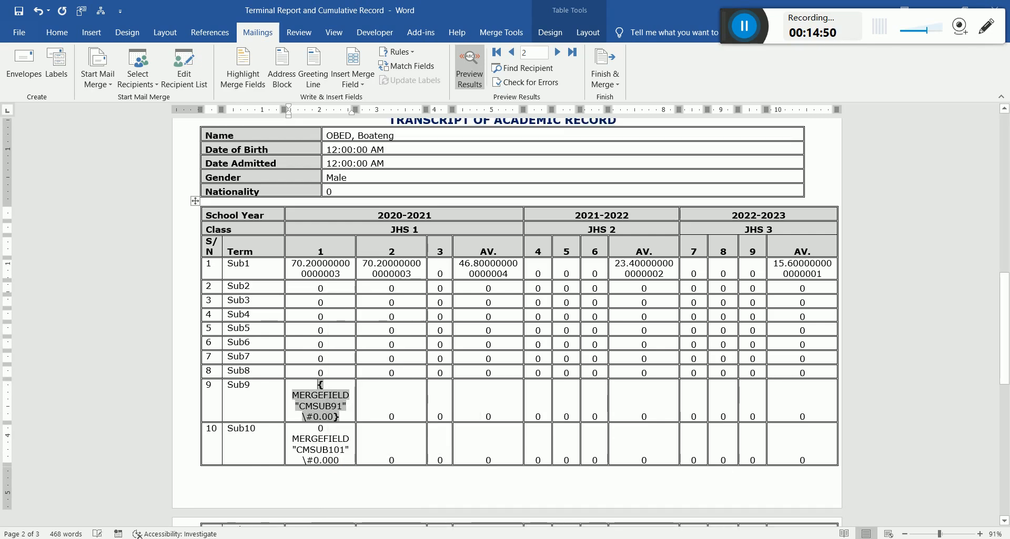
{"action": "right_click", "coordinate": [326, 408]}
{"action": "left_click", "coordinate": [381, 362]}
{"action": "right_click", "coordinate": [319, 438]}
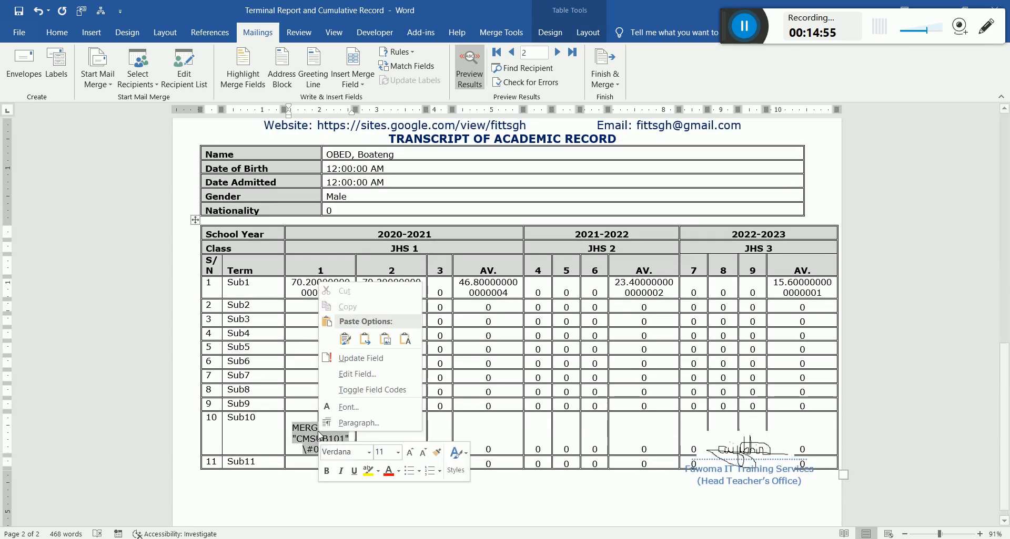
{"action": "left_click", "coordinate": [374, 391]}
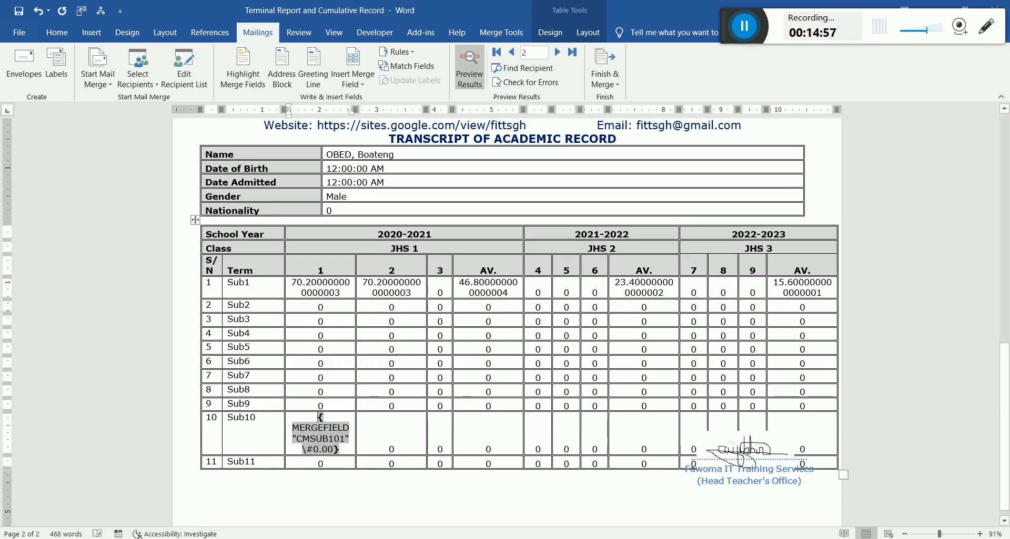
{"action": "right_click", "coordinate": [339, 438]}
{"action": "left_click", "coordinate": [404, 408]}
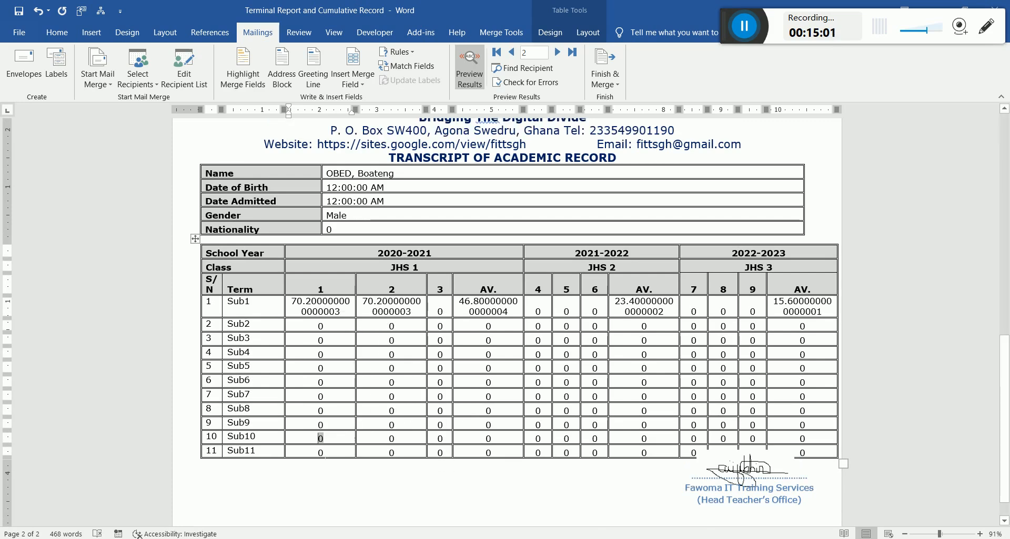
Toggle the transcript's Sub11 term 1 field to its code and back to its result, and preview recipient record 1.
{"action": "right_click", "coordinate": [321, 453]}
{"action": "left_click", "coordinate": [371, 414]}
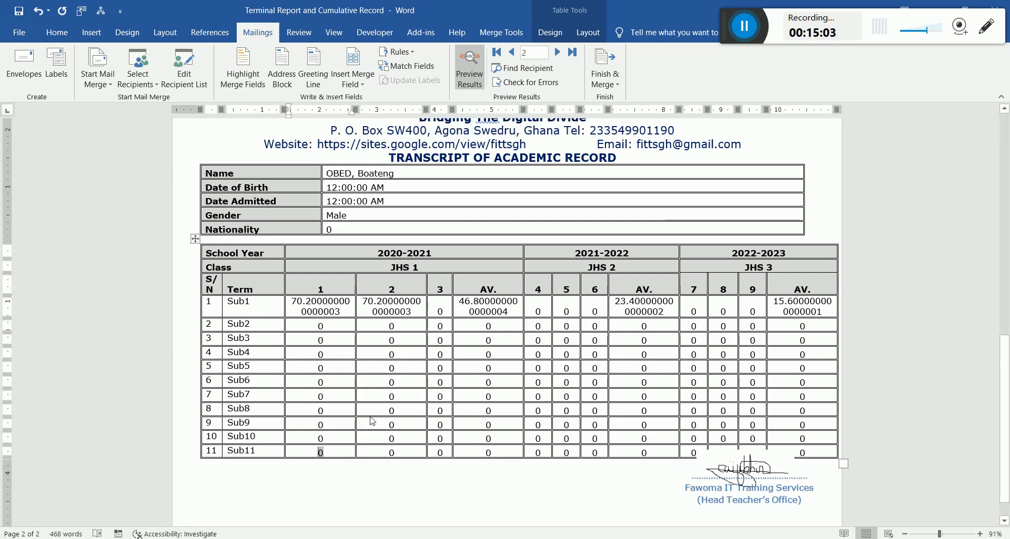
{"action": "right_click", "coordinate": [330, 474]}
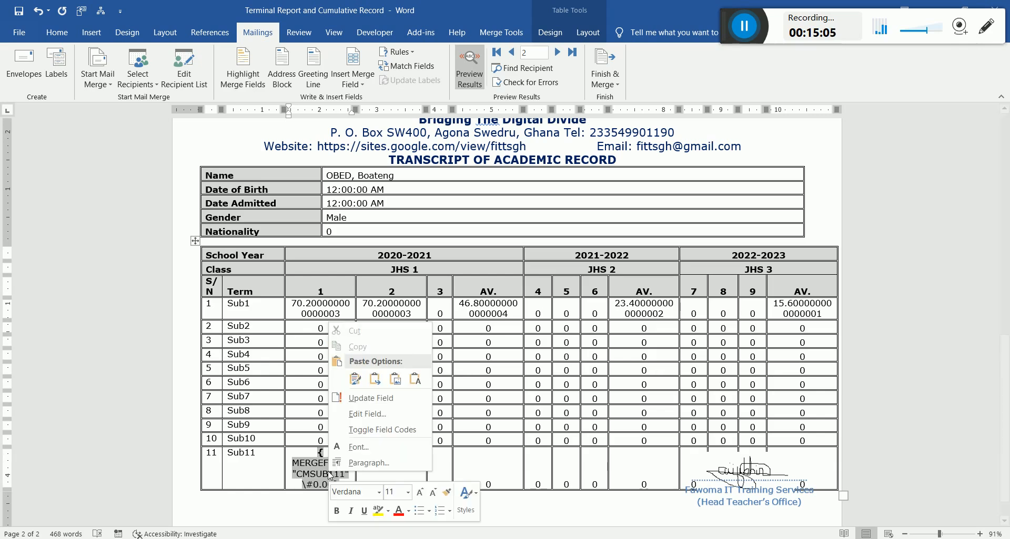
{"action": "left_click", "coordinate": [371, 430]}
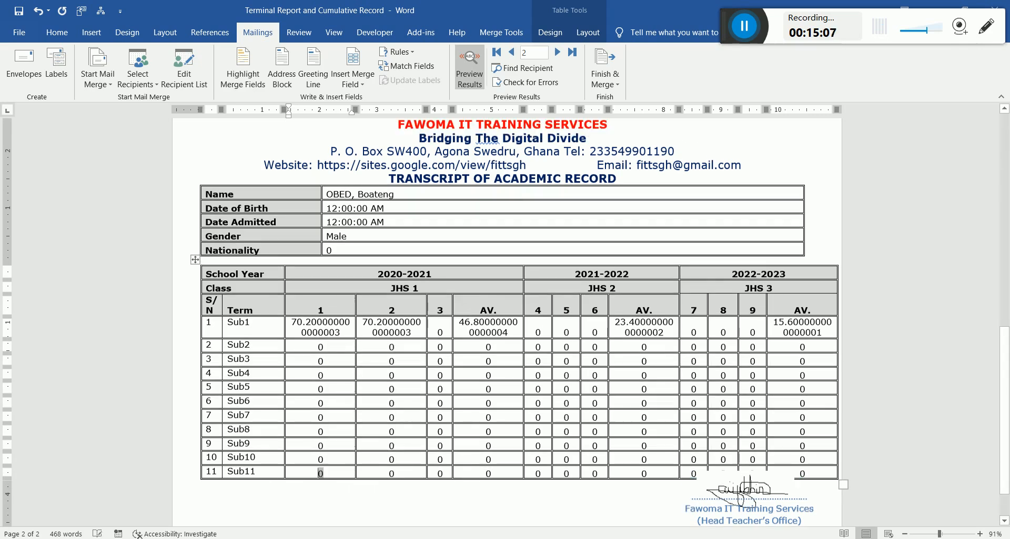
{"action": "left_click", "coordinate": [513, 54]}
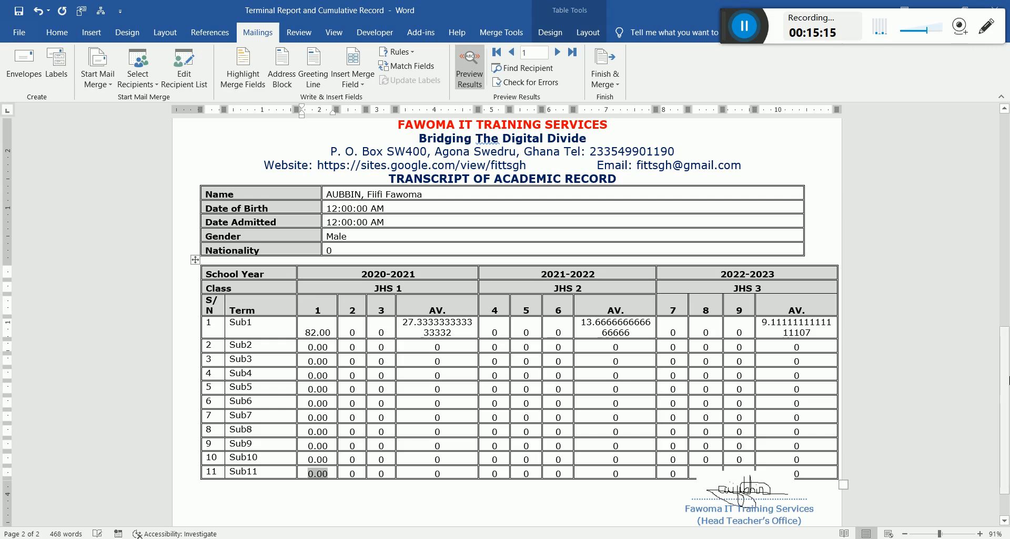
Add the \#0.00 switch to the transcript's Sub1 term 2 field code and return the field to its result.
{"action": "left_click_drag", "start_coordinate": [1006, 384], "coordinate": [1007, 421]}
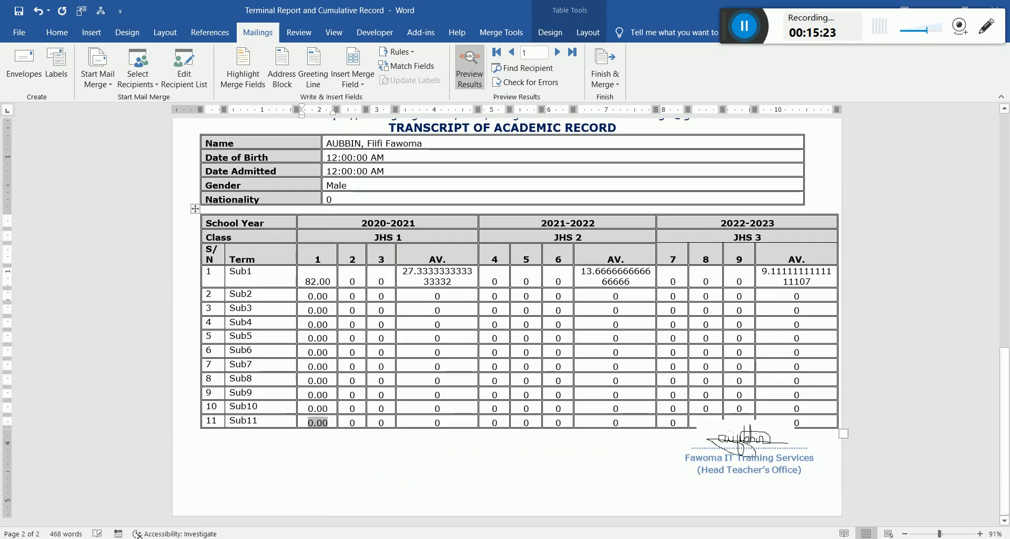
{"action": "left_click", "coordinate": [356, 282]}
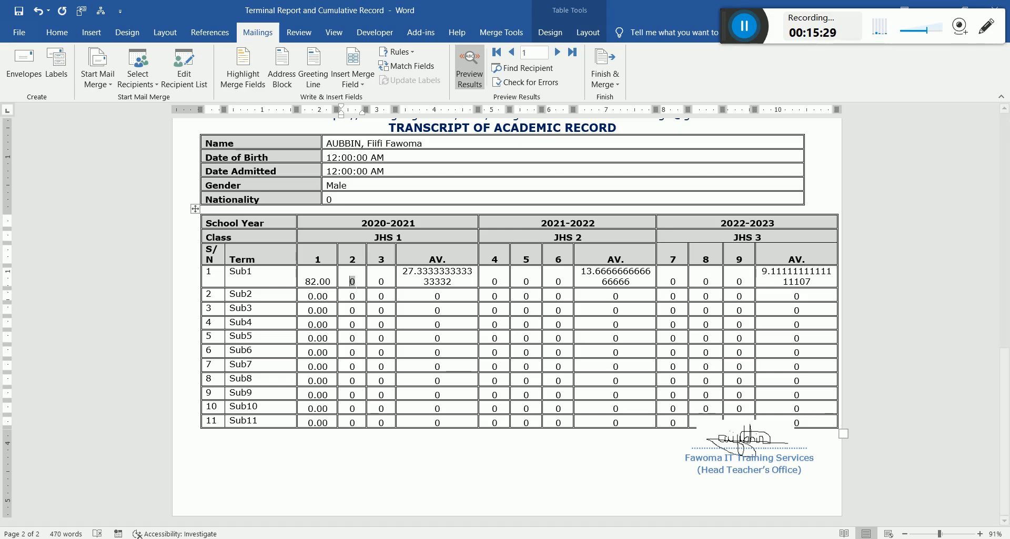
{"action": "right_click", "coordinate": [352, 284]}
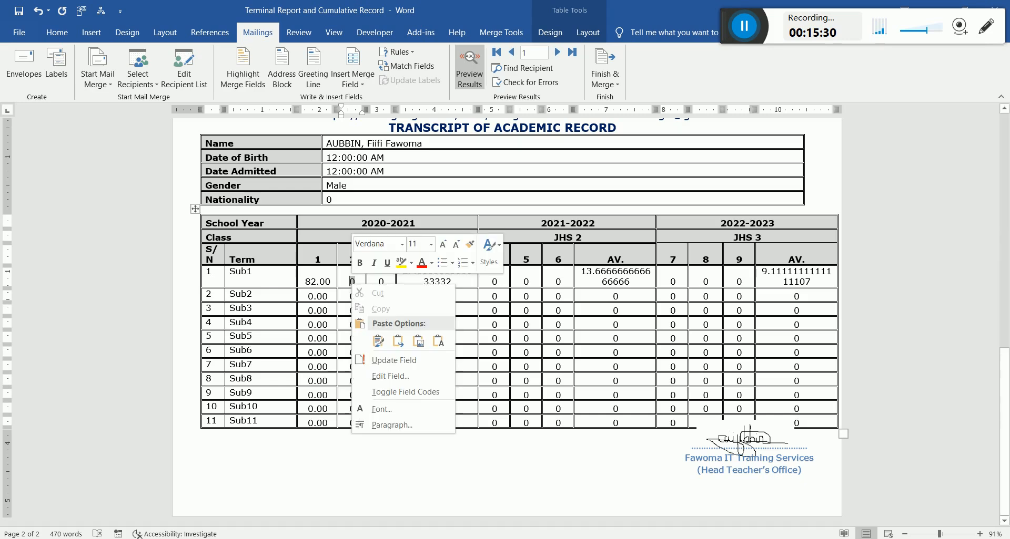
{"action": "left_click", "coordinate": [402, 392]}
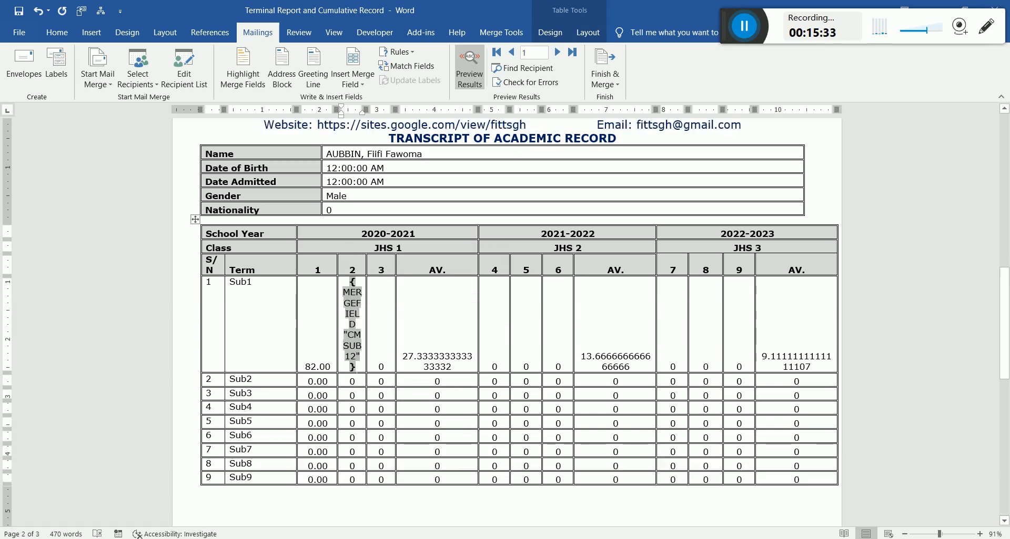
{"action": "type", "text": "\\#0.00"}
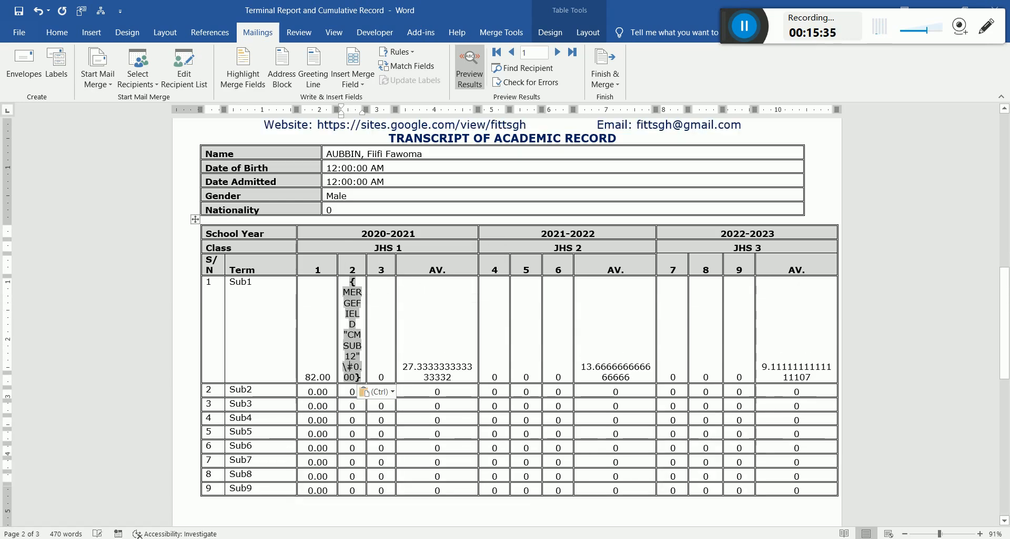
{"action": "right_click", "coordinate": [351, 340]}
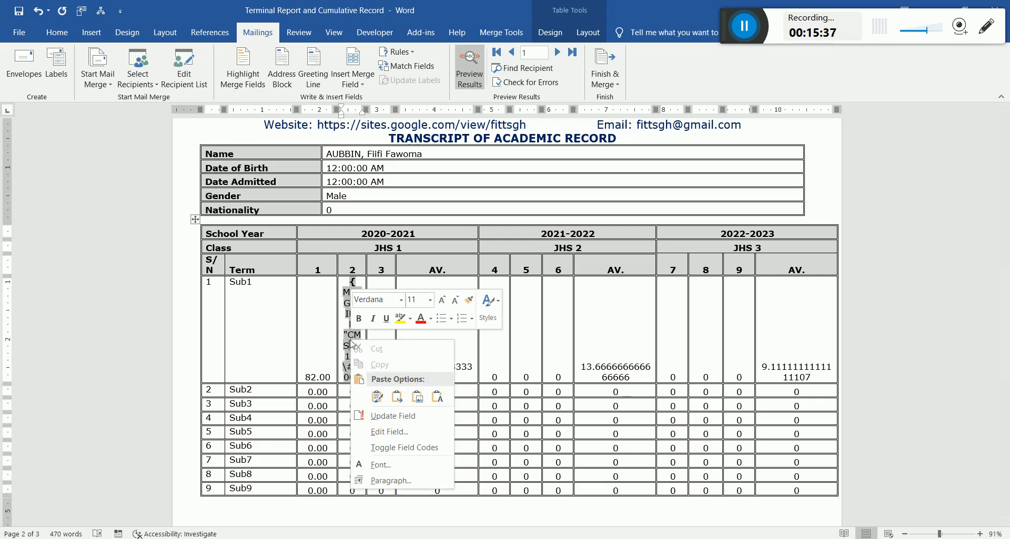
{"action": "left_click", "coordinate": [413, 448]}
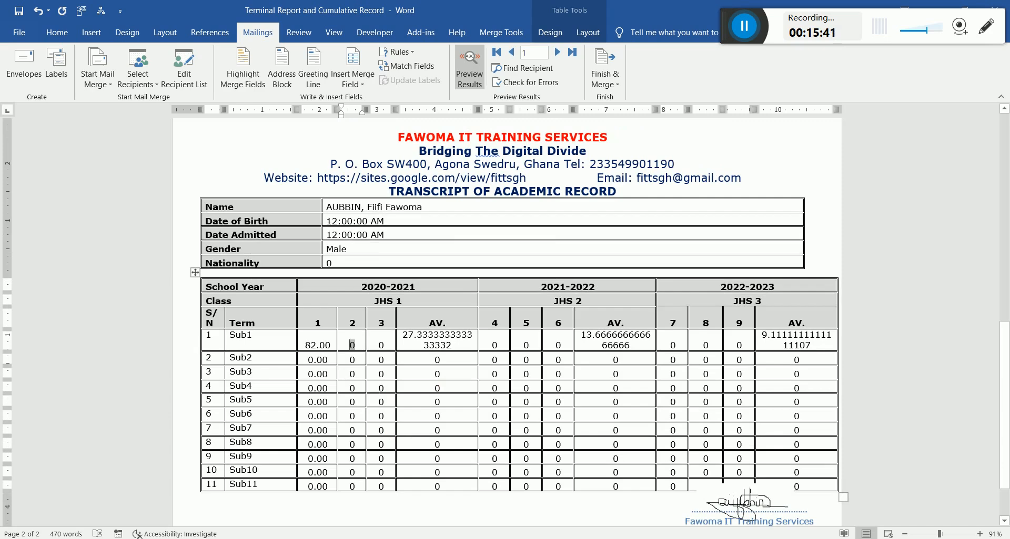
Add the \#0.00 switch to the transcript's Sub2 term 2 field code and return the field to its result.
{"action": "left_click", "coordinate": [352, 360]}
{"action": "right_click", "coordinate": [352, 360]}
{"action": "left_click", "coordinate": [402, 469]}
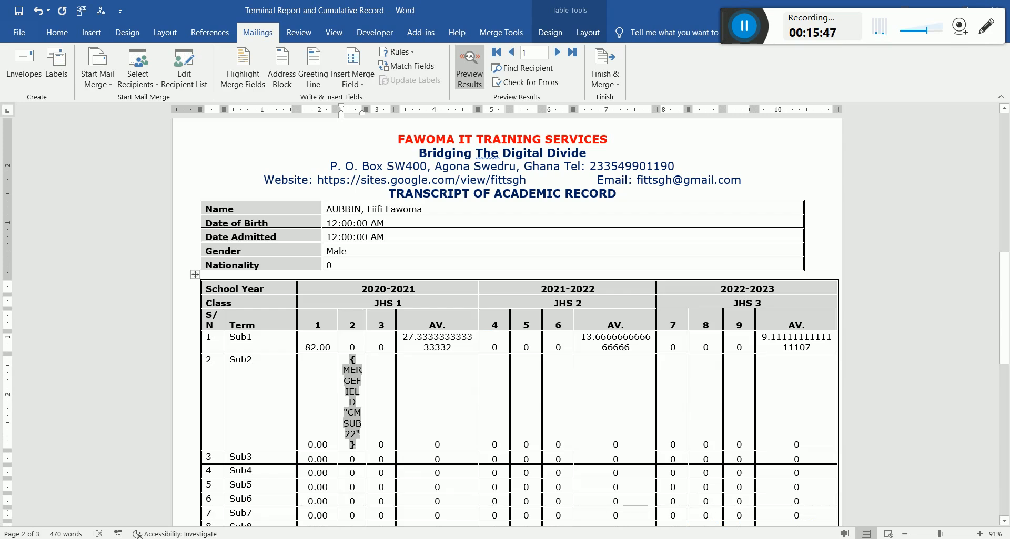
{"action": "type", "text": "\\#0.00"}
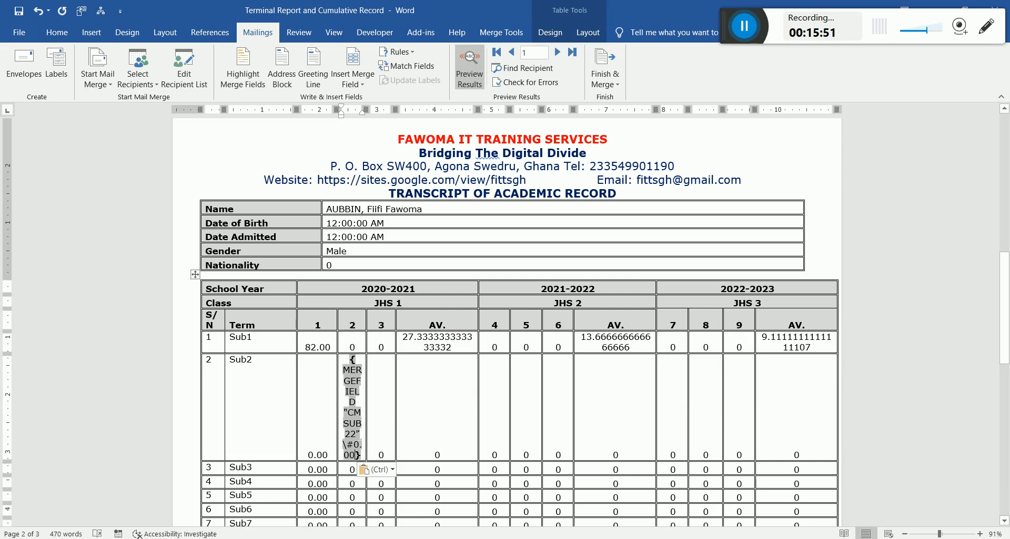
{"action": "key", "text": "ctrl+z"}
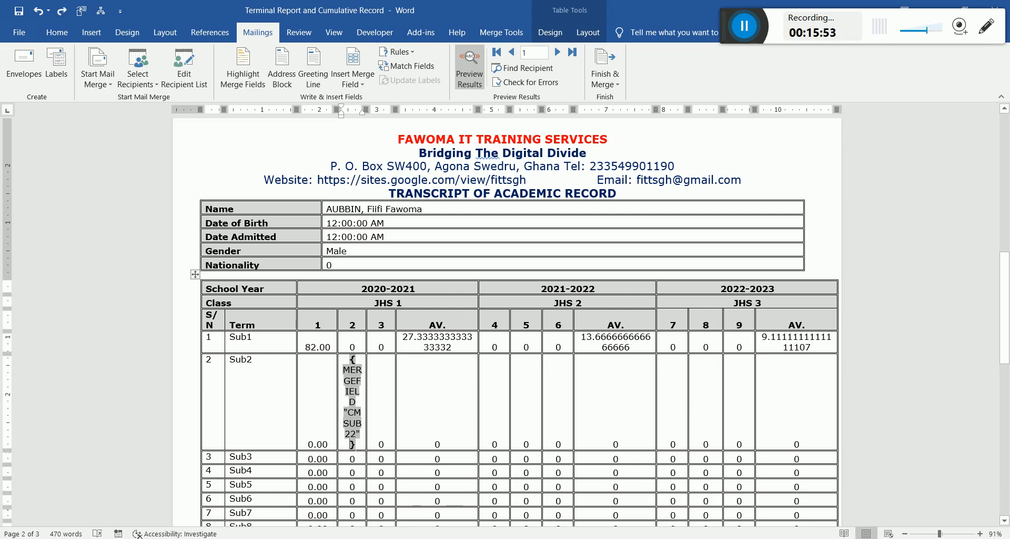
{"action": "type", "text": "\\#0.00"}
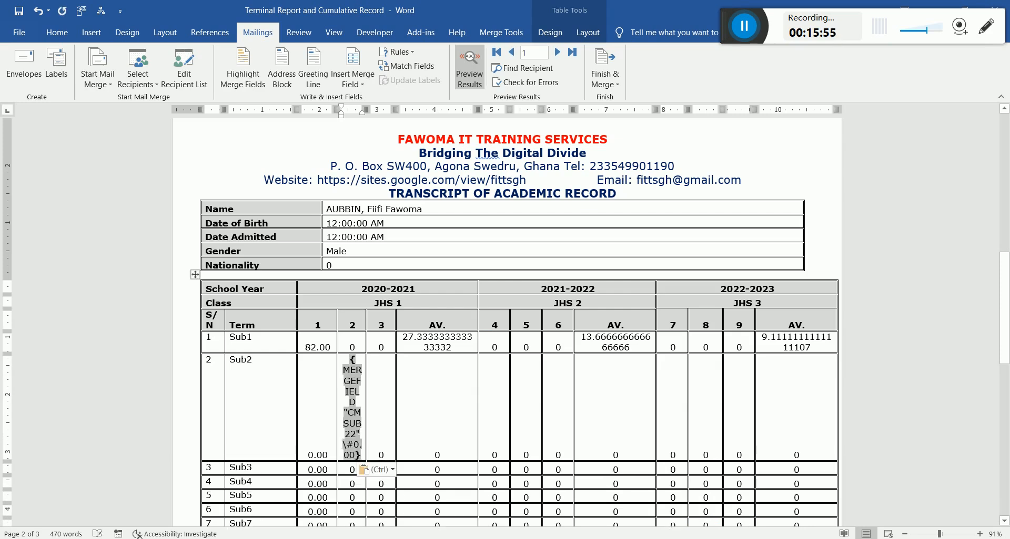
{"action": "right_click", "coordinate": [352, 430]}
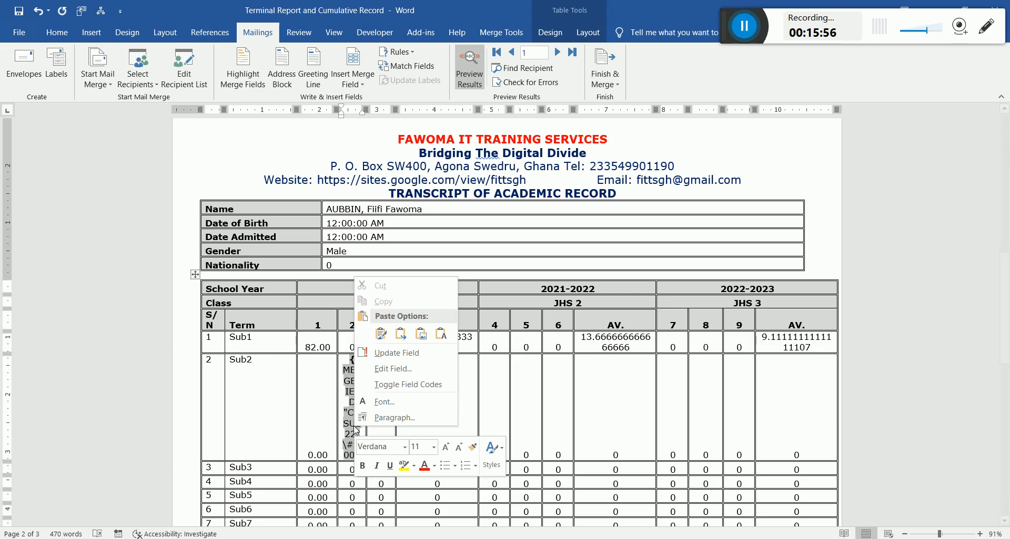
{"action": "left_click", "coordinate": [408, 384]}
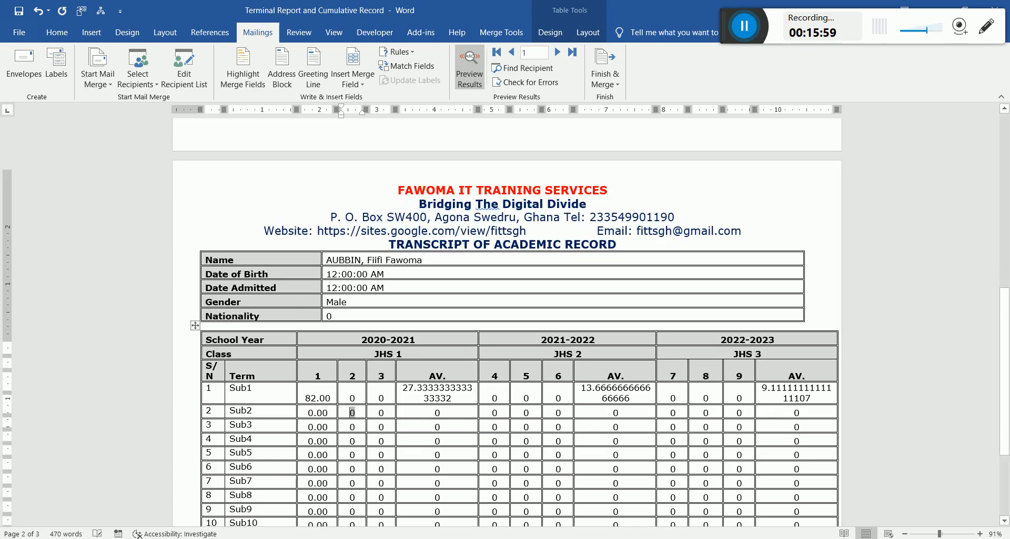
Add the \#0.00 switch to the transcript's Sub3 term 2 field code and return the field to its result.
{"action": "right_click", "coordinate": [352, 439]}
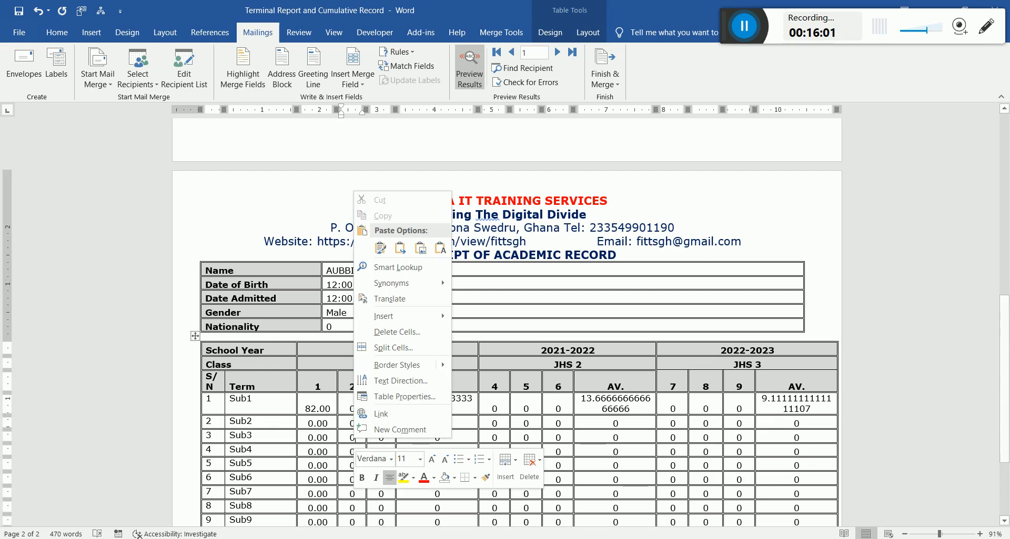
{"action": "key", "text": "Escape"}
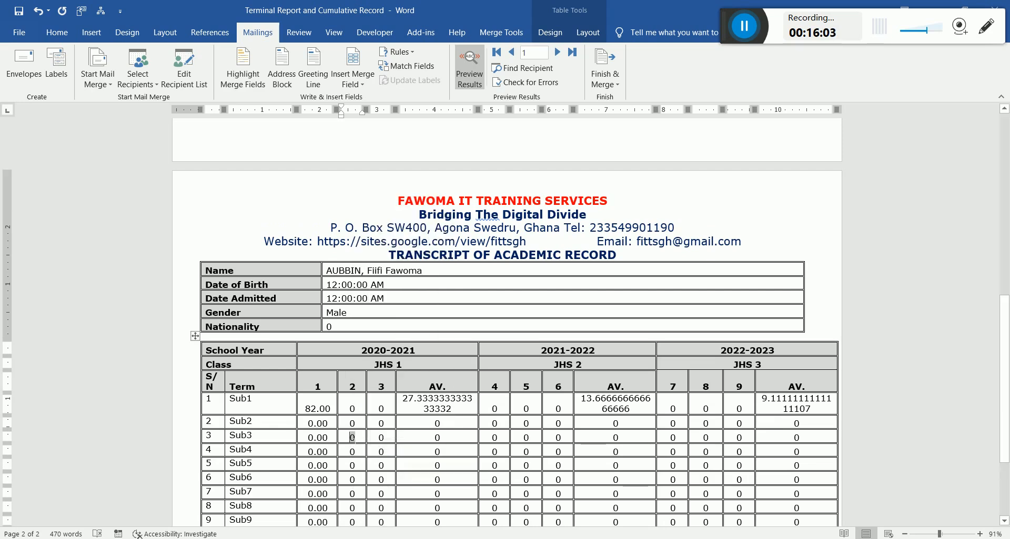
{"action": "right_click", "coordinate": [352, 440]}
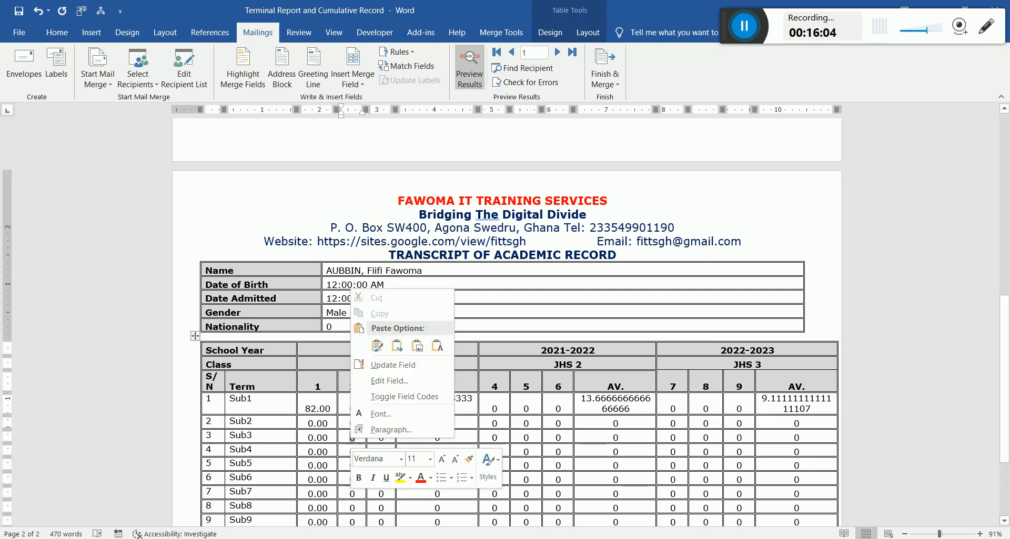
{"action": "left_click", "coordinate": [402, 394]}
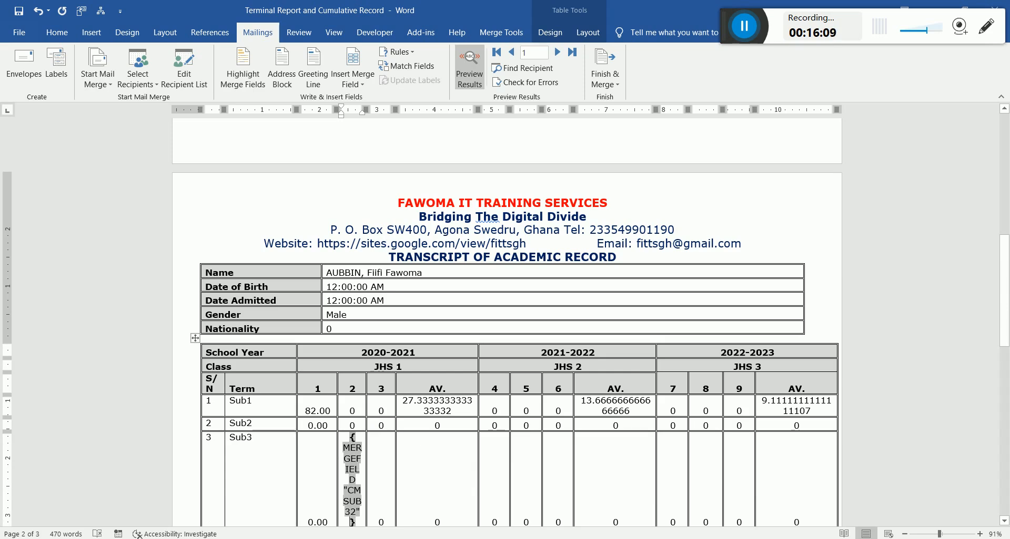
{"action": "type", "text": "\\#0.00"}
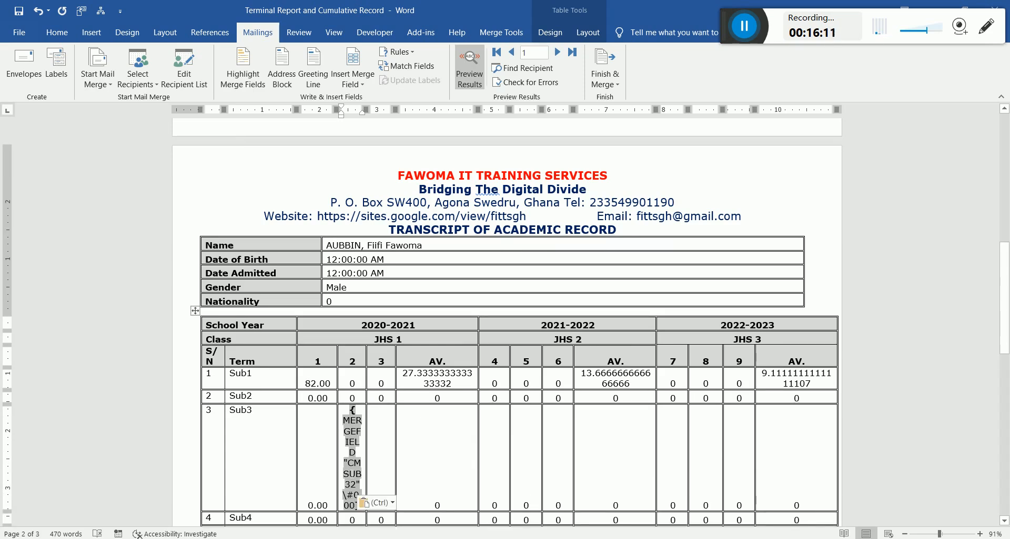
{"action": "right_click", "coordinate": [347, 473]}
{"action": "left_click", "coordinate": [392, 432]}
Add the \#0.00 switch to the transcript's Sub4 term 2 field code and return the field to its result.
{"action": "left_click_drag", "start_coordinate": [1004, 323], "coordinate": [1004, 390]}
{"action": "left_click", "coordinate": [351, 325]}
{"action": "right_click", "coordinate": [351, 324]}
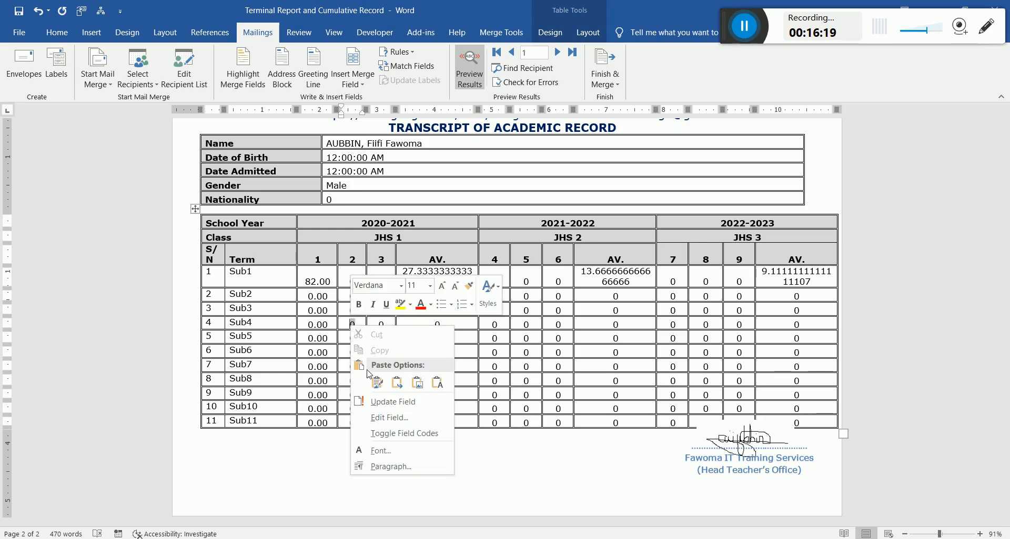
{"action": "left_click", "coordinate": [389, 434]}
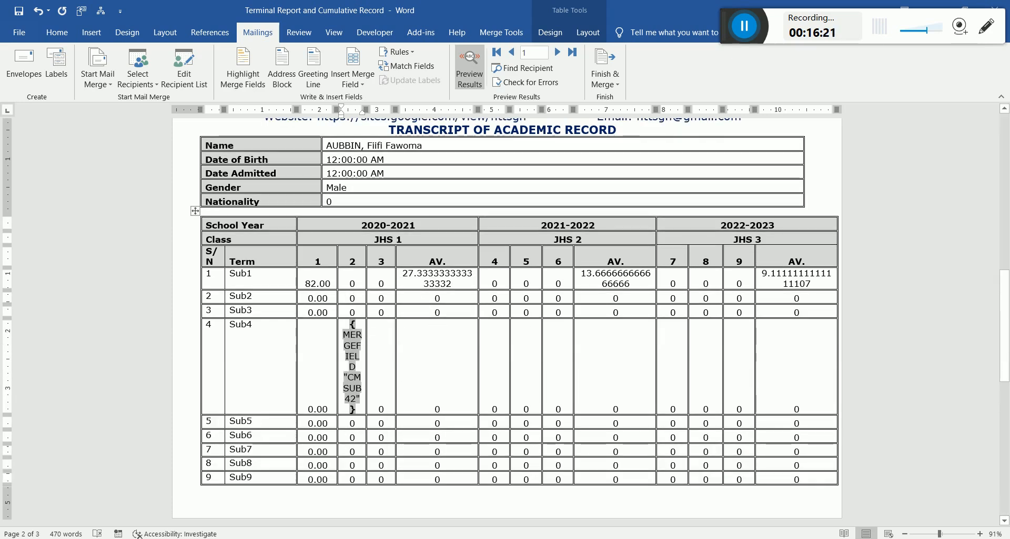
{"action": "type", "text": "\\#0.00"}
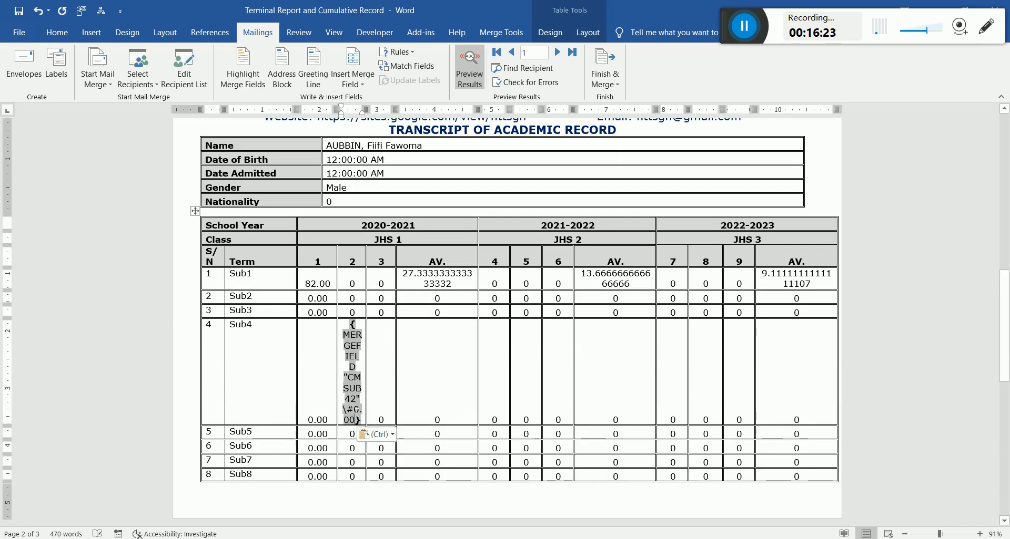
{"action": "right_click", "coordinate": [352, 395]}
{"action": "left_click", "coordinate": [406, 359]}
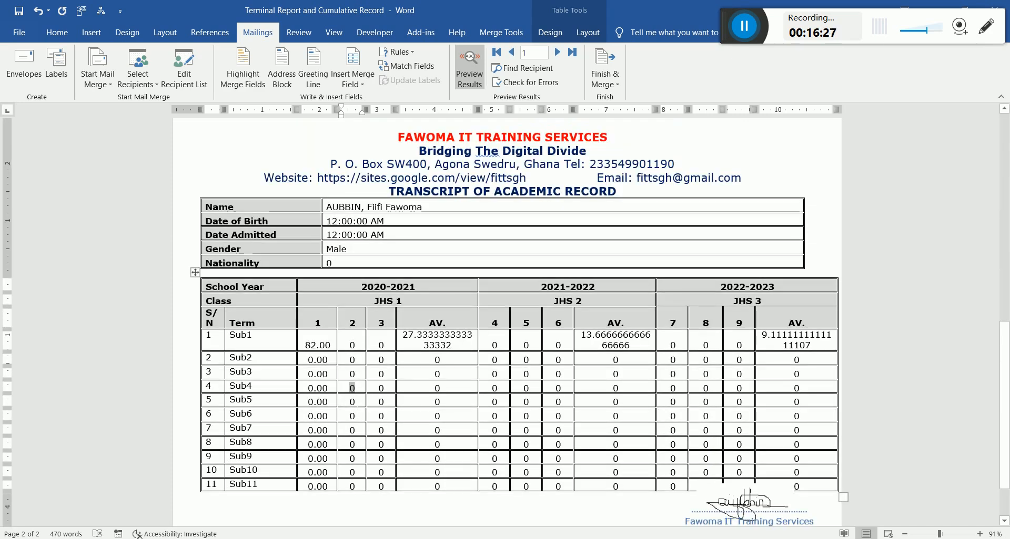
Add the \#0.00 switch to the transcript's Sub5 term 2 field code and return the field to its result.
{"action": "right_click", "coordinate": [353, 402]}
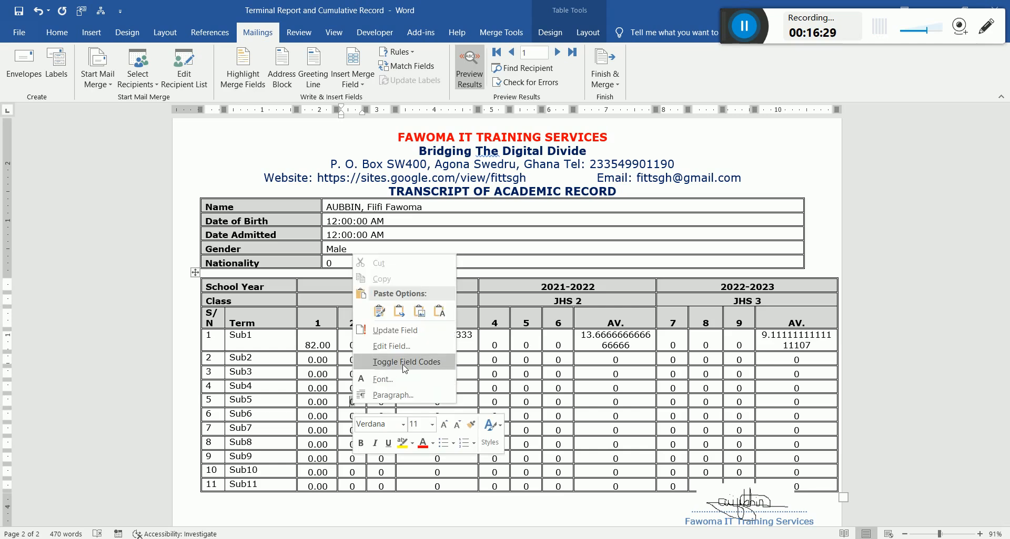
{"action": "left_click", "coordinate": [405, 369]}
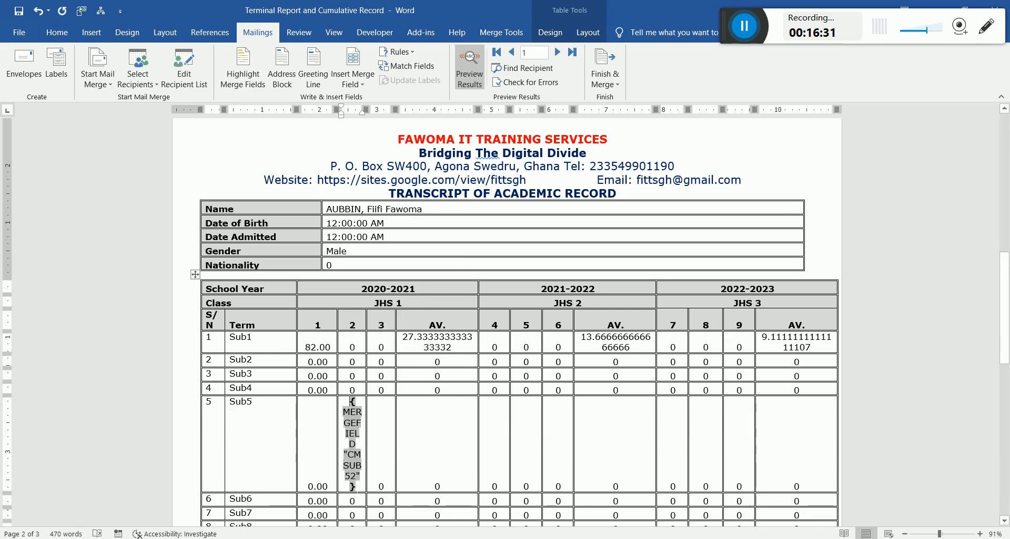
{"action": "type", "text": "\\#0.00"}
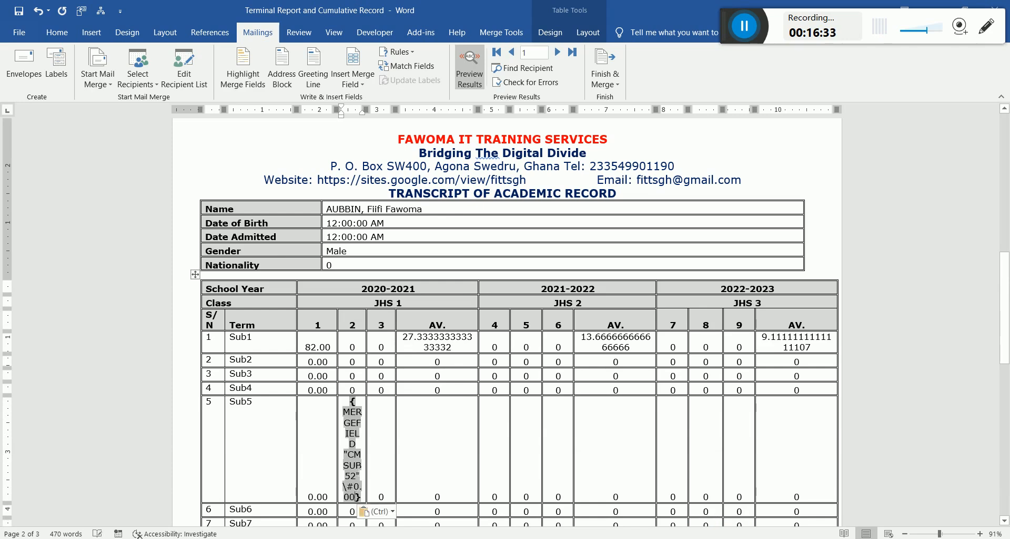
{"action": "right_click", "coordinate": [352, 468]}
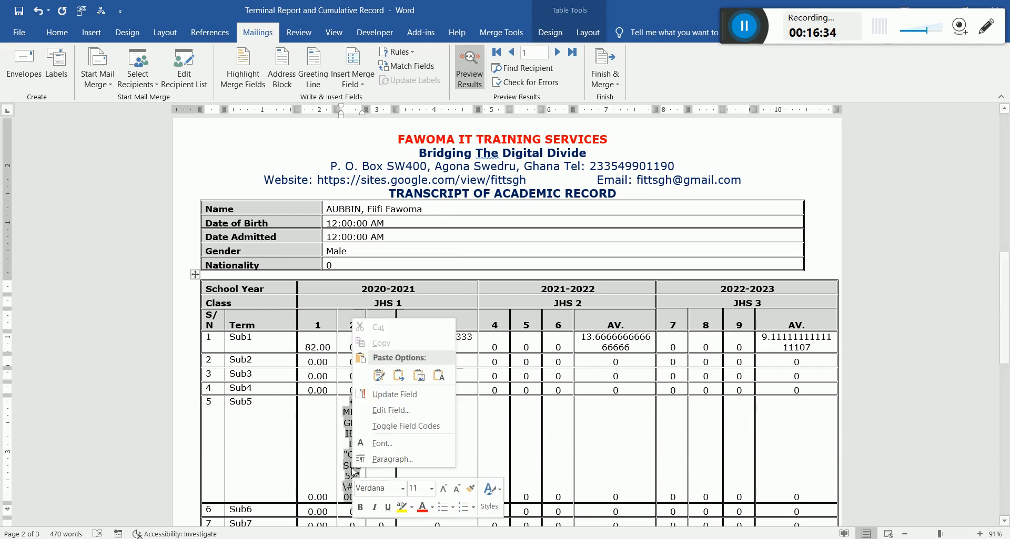
{"action": "left_click", "coordinate": [406, 427]}
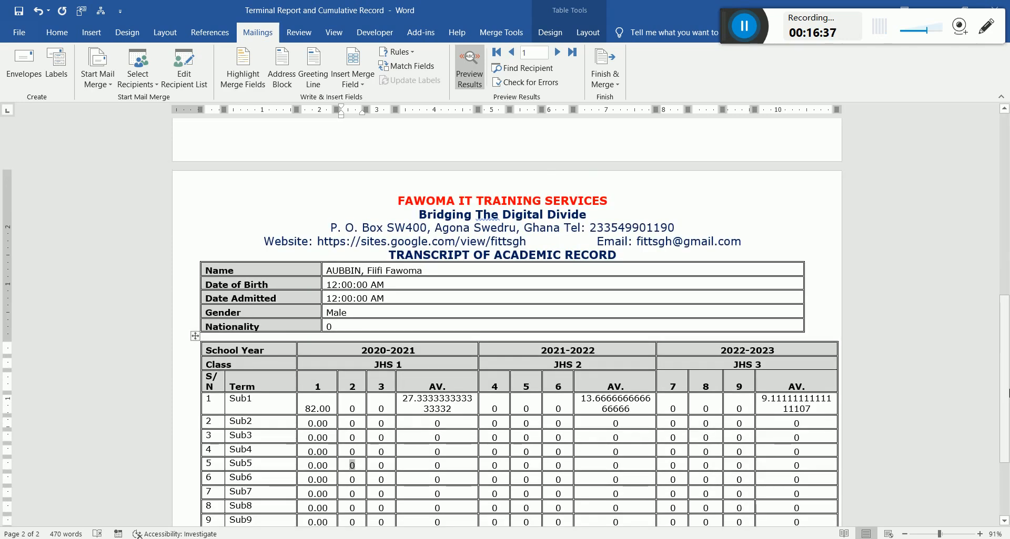
Add the \#0.00 switch to the transcript's Sub6 term 2 field code and return the field to its result.
{"action": "scroll", "coordinate": [505, 315], "scroll_direction": "down", "scroll_amount": 3}
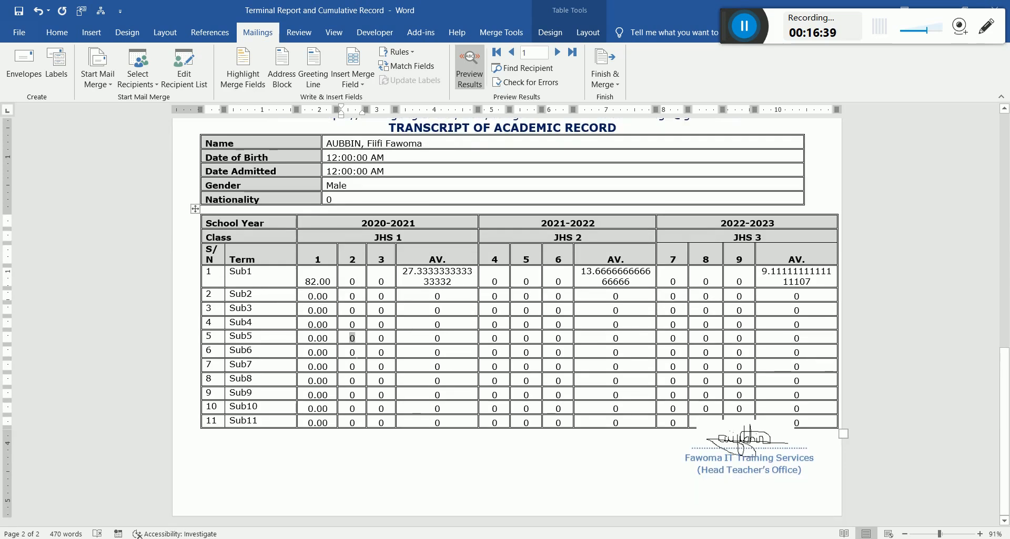
{"action": "left_click", "coordinate": [352, 352]}
{"action": "right_click", "coordinate": [352, 353]}
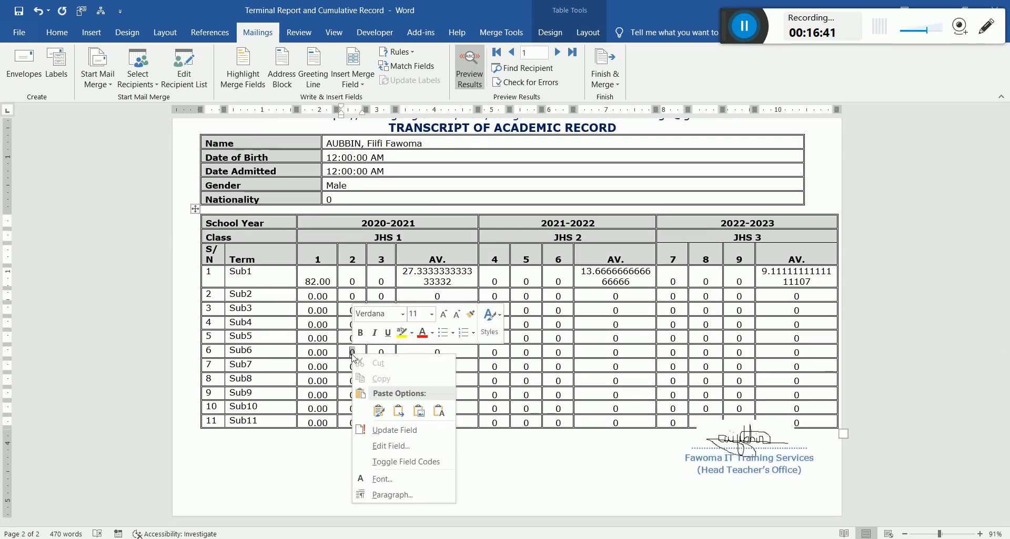
{"action": "left_click", "coordinate": [391, 463]}
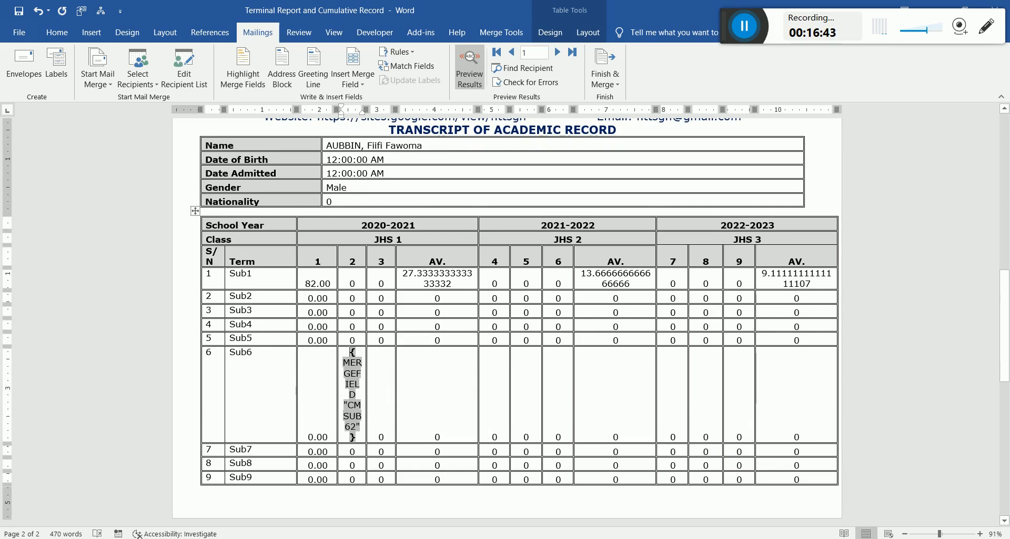
{"action": "type", "text": "\\#0.00"}
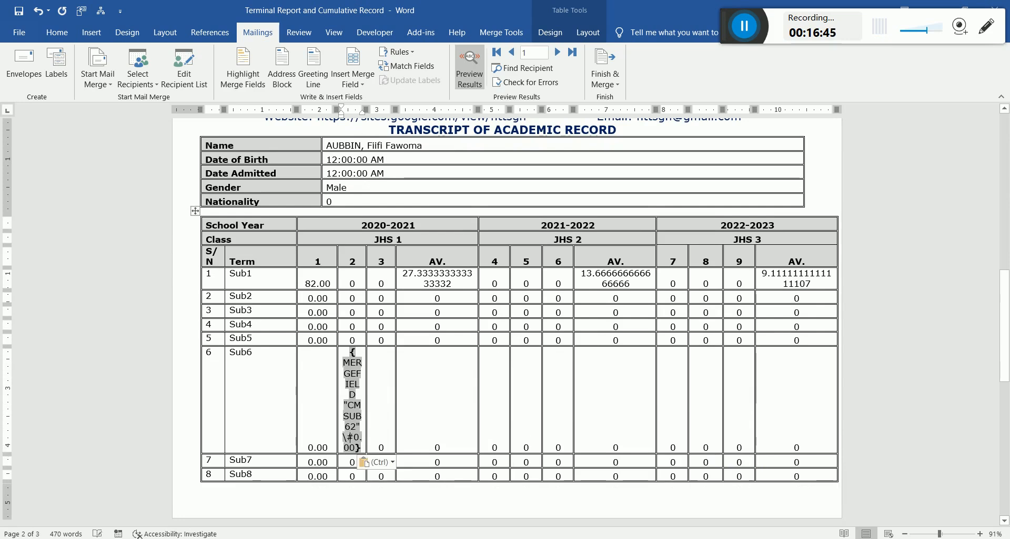
{"action": "right_click", "coordinate": [351, 416]}
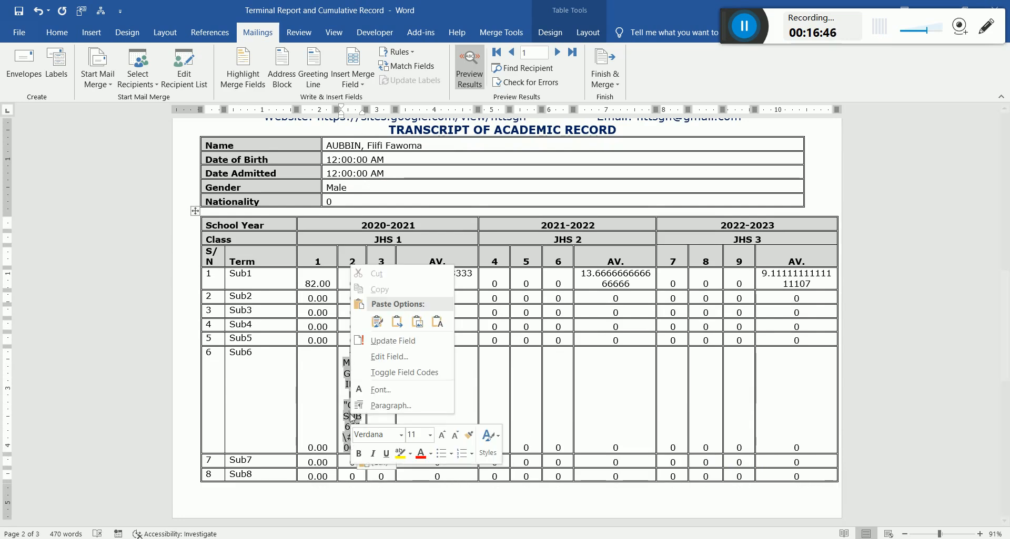
{"action": "left_click", "coordinate": [409, 375]}
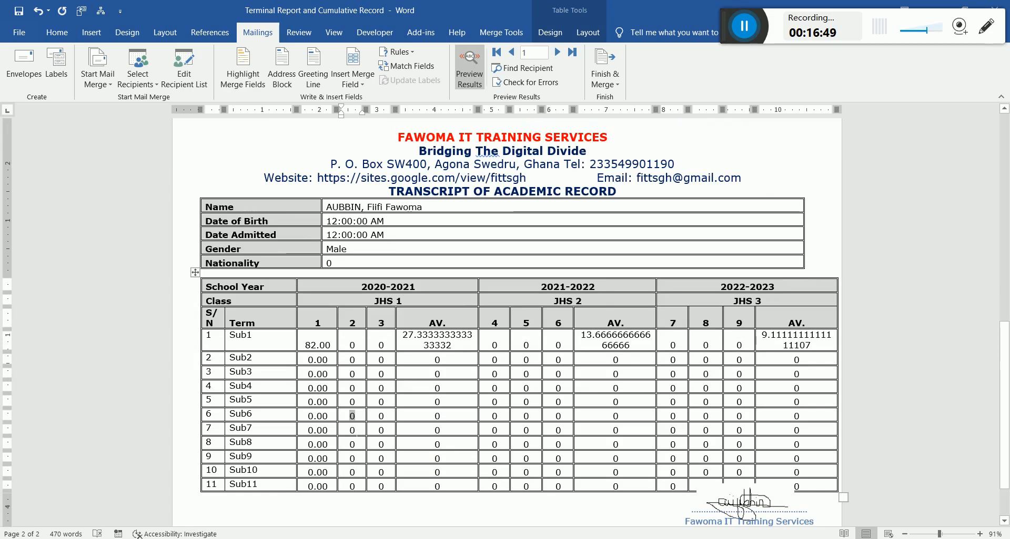
Add the \#0.00 switch to the transcript's Sub7 term 2 field code and return the field to its result.
{"action": "right_click", "coordinate": [354, 431]}
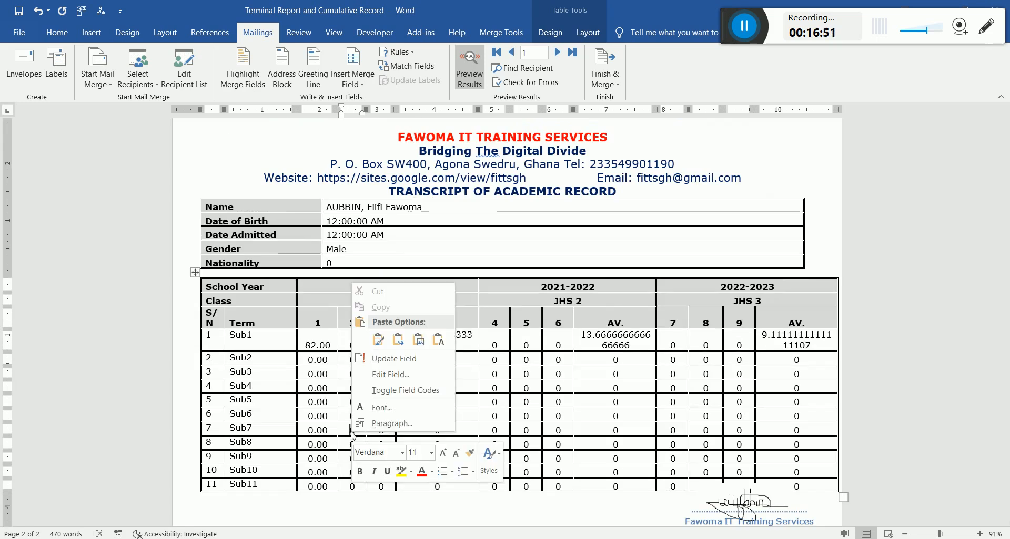
{"action": "left_click", "coordinate": [411, 390]}
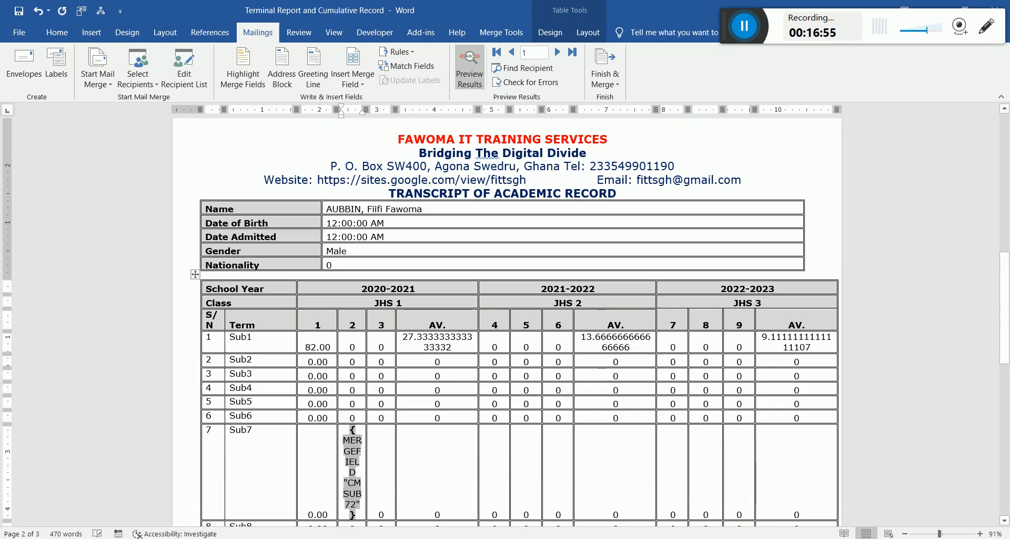
{"action": "scroll", "coordinate": [361, 499], "scroll_direction": "down", "scroll_amount": 1}
{"action": "right_click", "coordinate": [350, 481]}
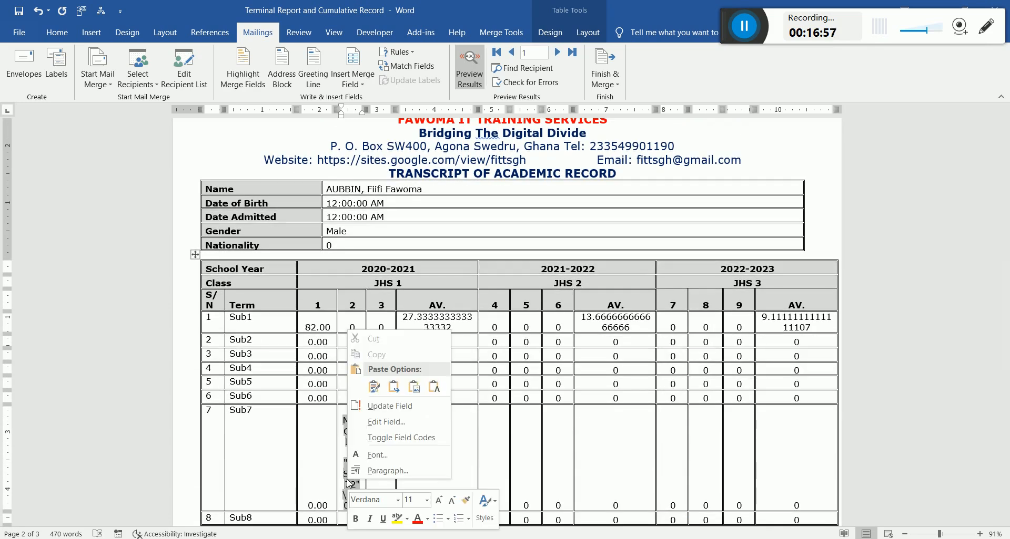
{"action": "left_click", "coordinate": [395, 438]}
{"action": "scroll", "coordinate": [1006, 318], "scroll_direction": "up", "scroll_amount": 3}
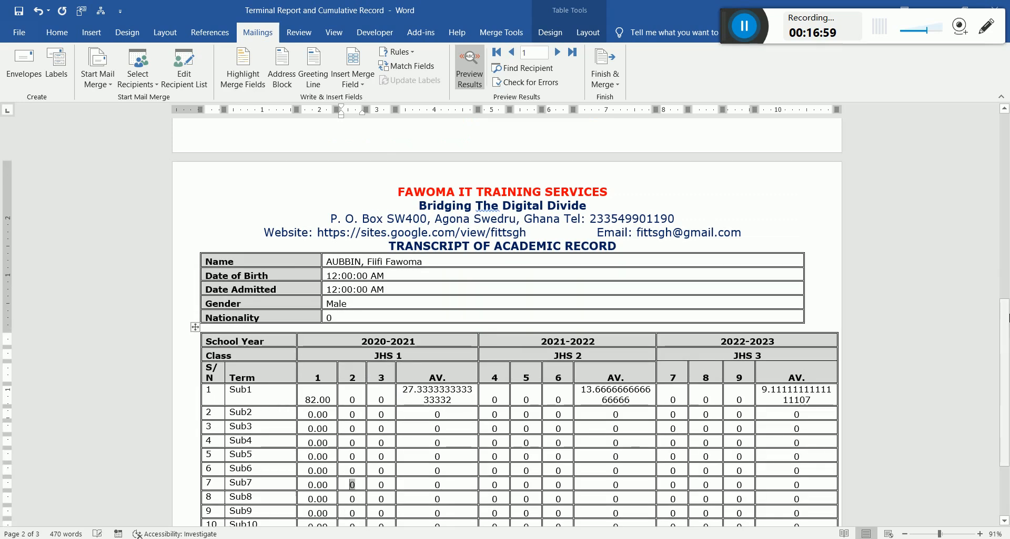
Add the \#0.00 switch to the transcript's Sub8 term 2 field code and return the field to its result.
{"action": "scroll", "coordinate": [1008, 318], "scroll_direction": "down", "scroll_amount": 5}
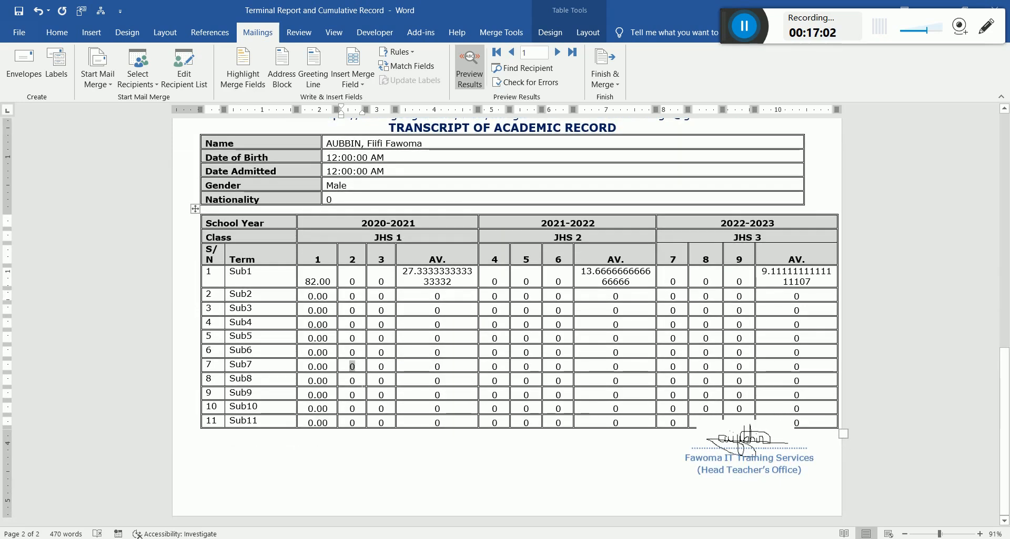
{"action": "right_click", "coordinate": [352, 380]}
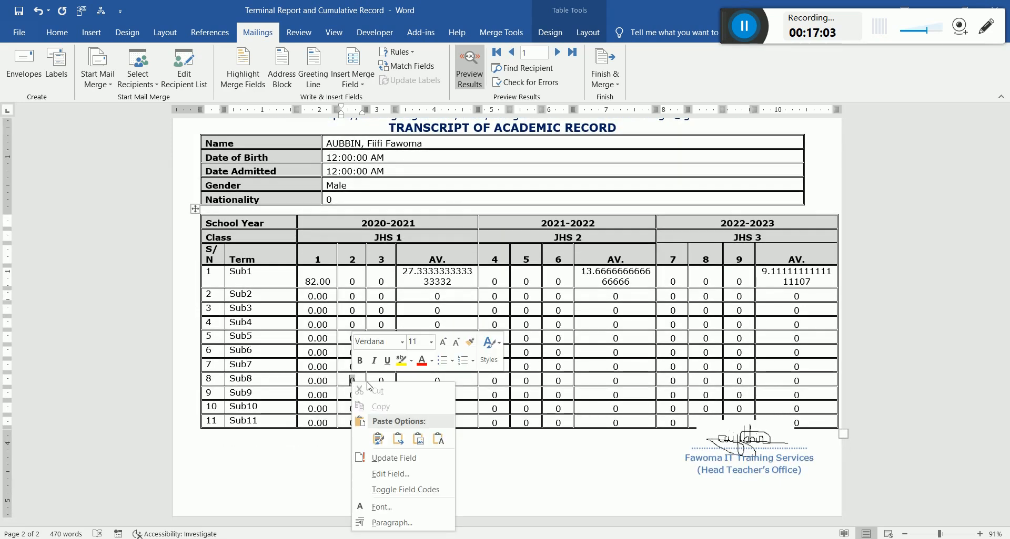
{"action": "left_click", "coordinate": [406, 490]}
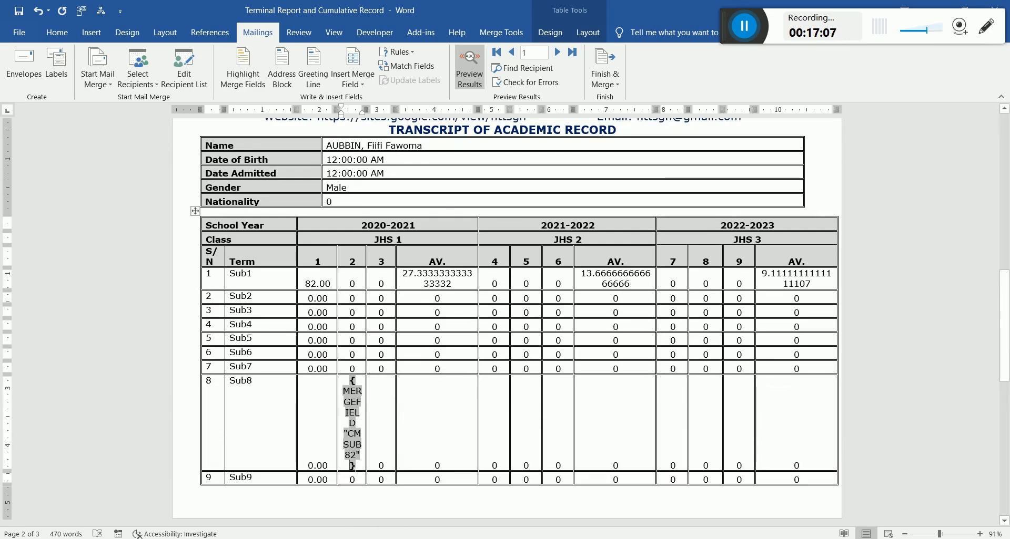
{"action": "key", "text": "ctrl+v"}
{"action": "right_click", "coordinate": [352, 457]}
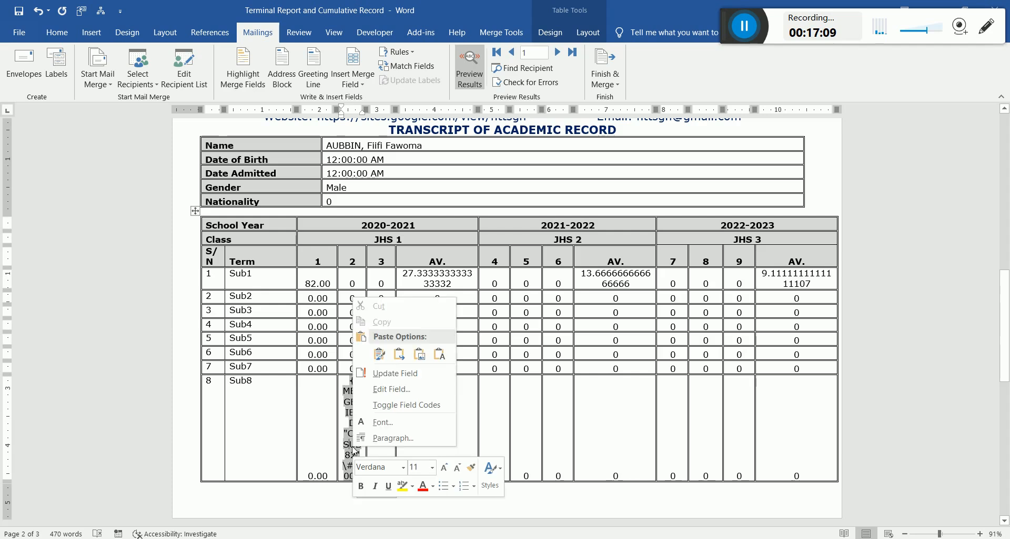
{"action": "left_click", "coordinate": [406, 404]}
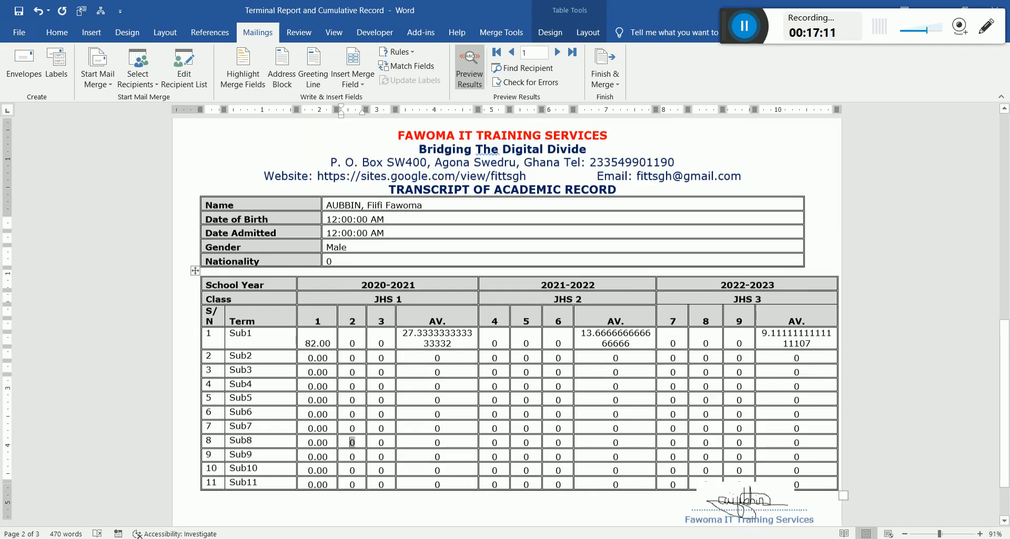
Add the \#0.00 switch to the transcript's Sub9 term 2 field code and return the field to its result.
{"action": "right_click", "coordinate": [353, 461]}
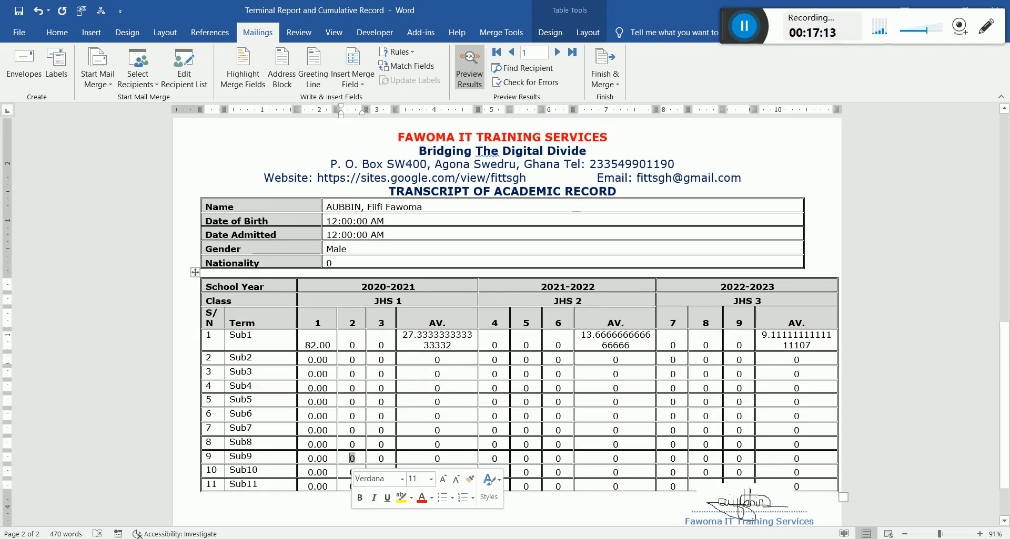
{"action": "left_click", "coordinate": [407, 416]}
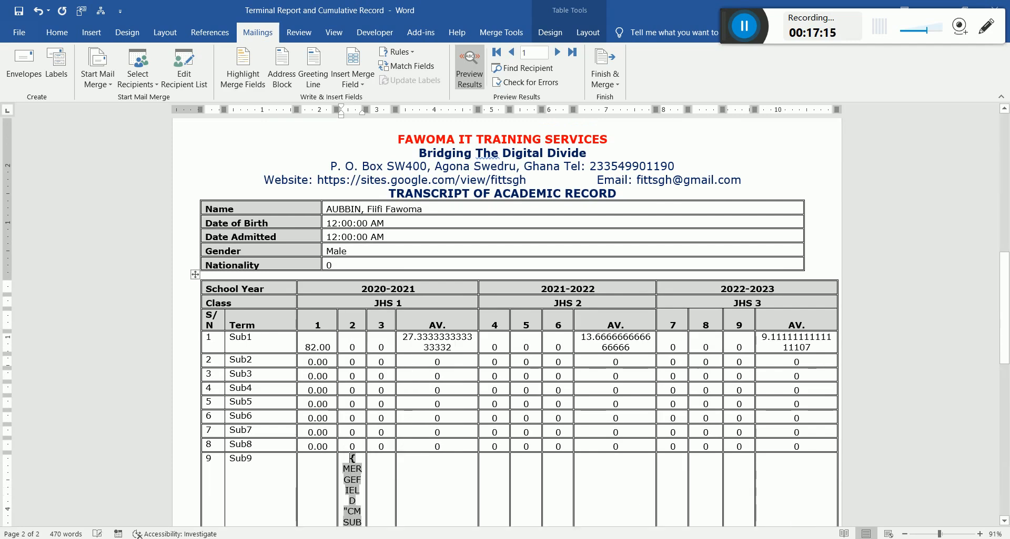
{"action": "scroll", "coordinate": [506, 322], "scroll_direction": "down", "scroll_amount": 5}
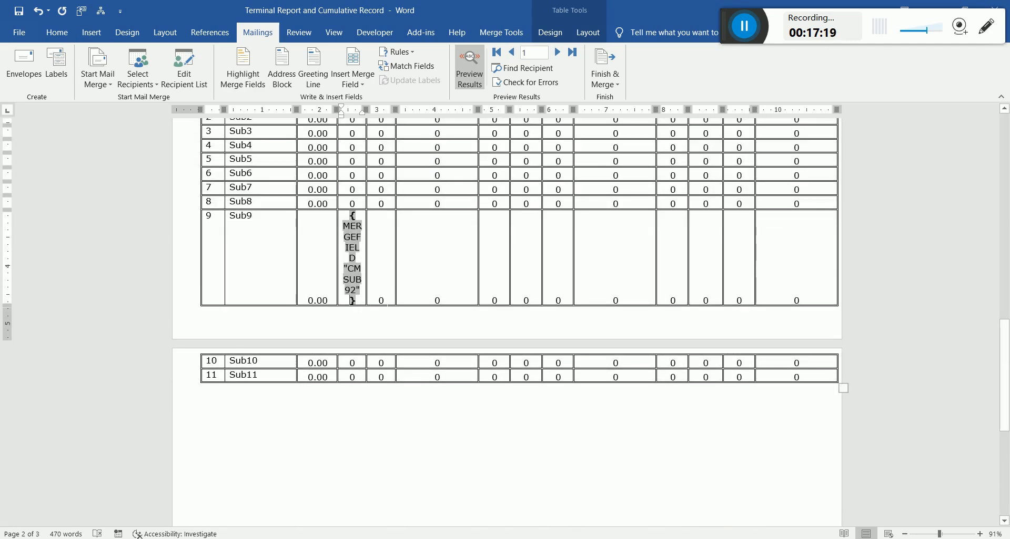
{"action": "type", "text": "\\#0.00"}
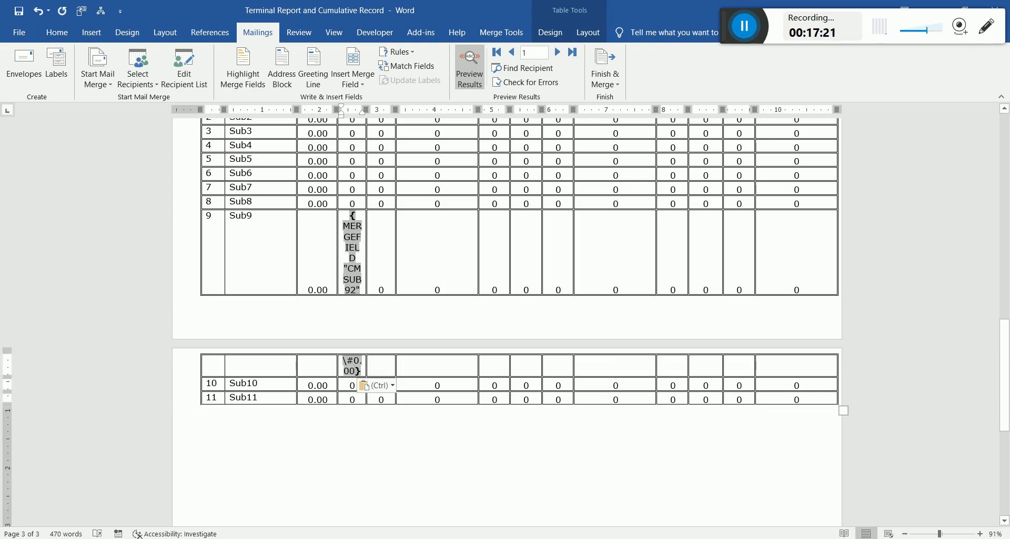
{"action": "right_click", "coordinate": [354, 281]}
{"action": "left_click", "coordinate": [395, 389]}
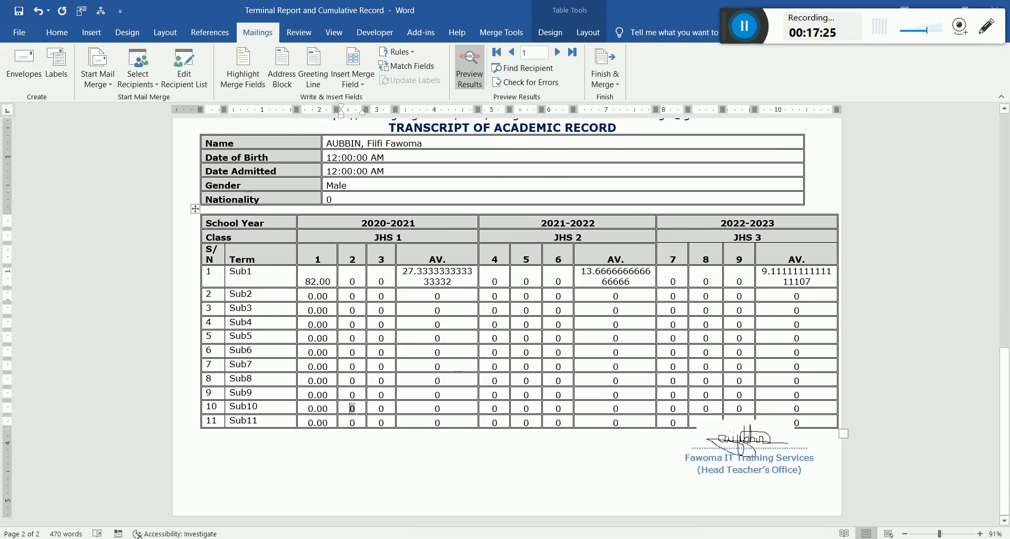
Add the \#0.00 switch to the transcript's Sub10 term 2 field code and return the field to its result.
{"action": "right_click", "coordinate": [351, 411]}
{"action": "left_click", "coordinate": [405, 368]}
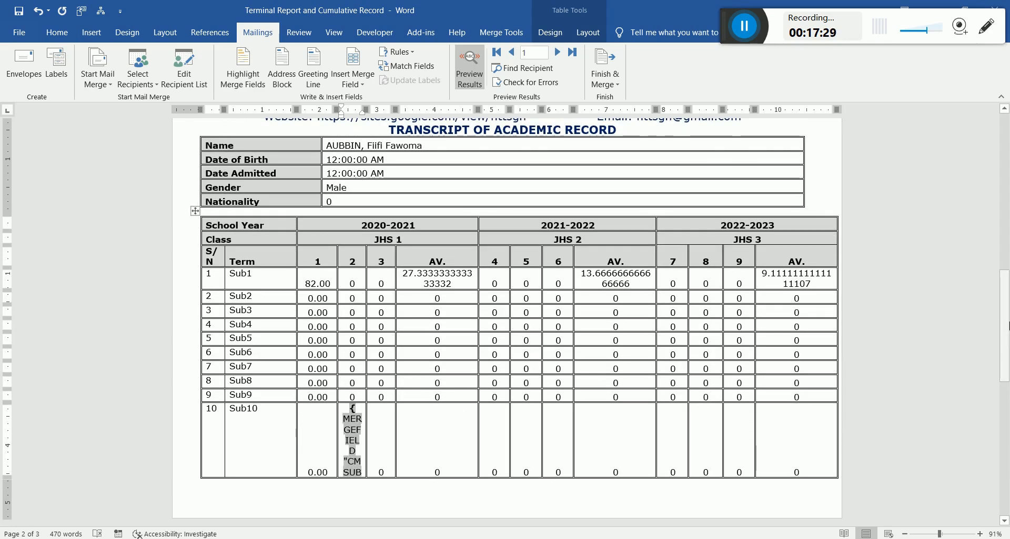
{"action": "scroll", "coordinate": [366, 341], "scroll_direction": "down", "scroll_amount": 4}
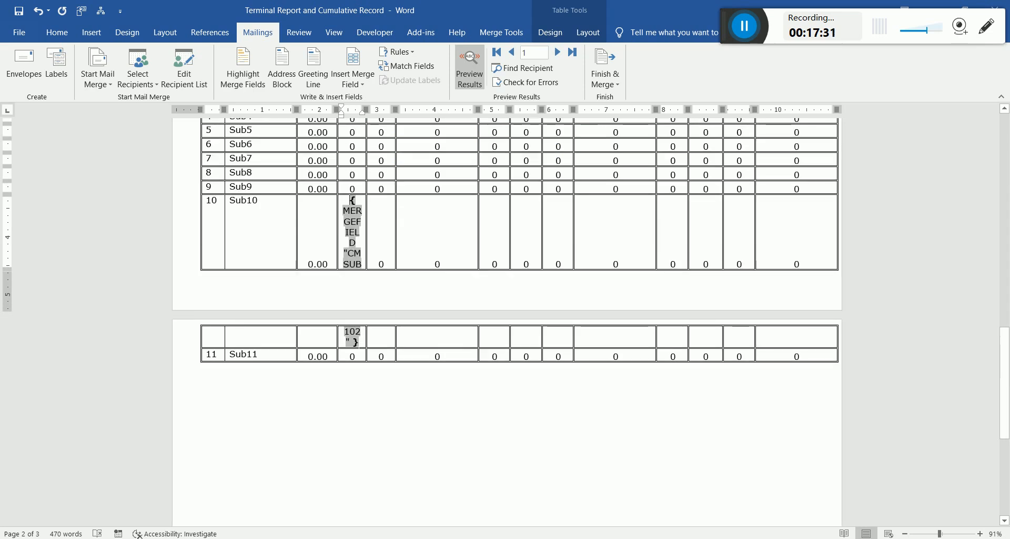
{"action": "left_click", "coordinate": [360, 334]}
{"action": "type", "text": "\\#0.00"}
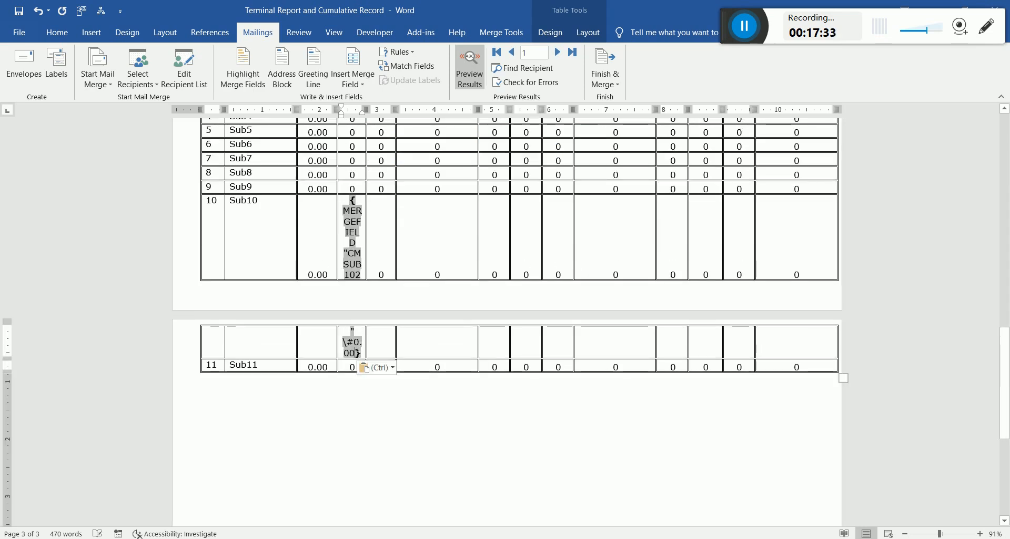
{"action": "right_click", "coordinate": [355, 351]}
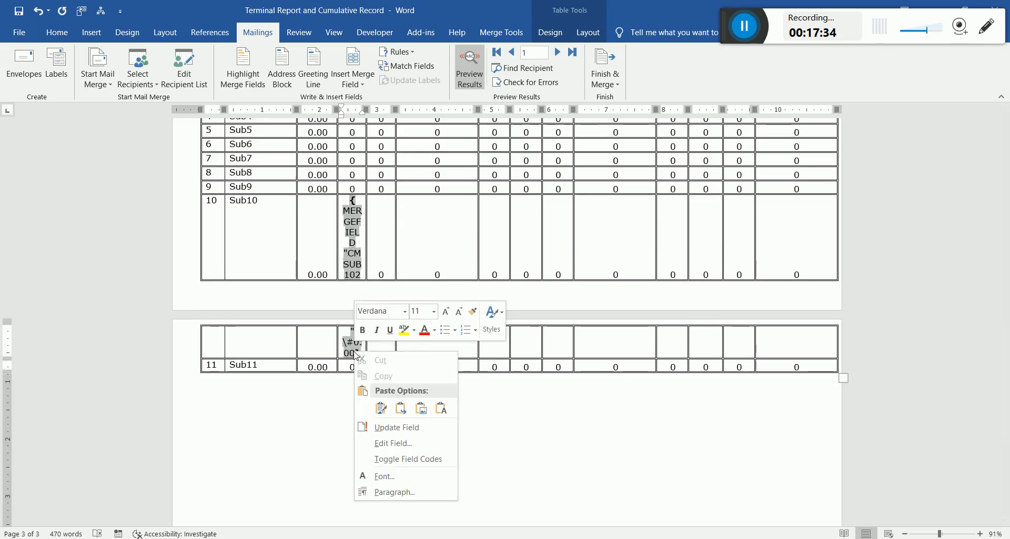
{"action": "left_click", "coordinate": [396, 455]}
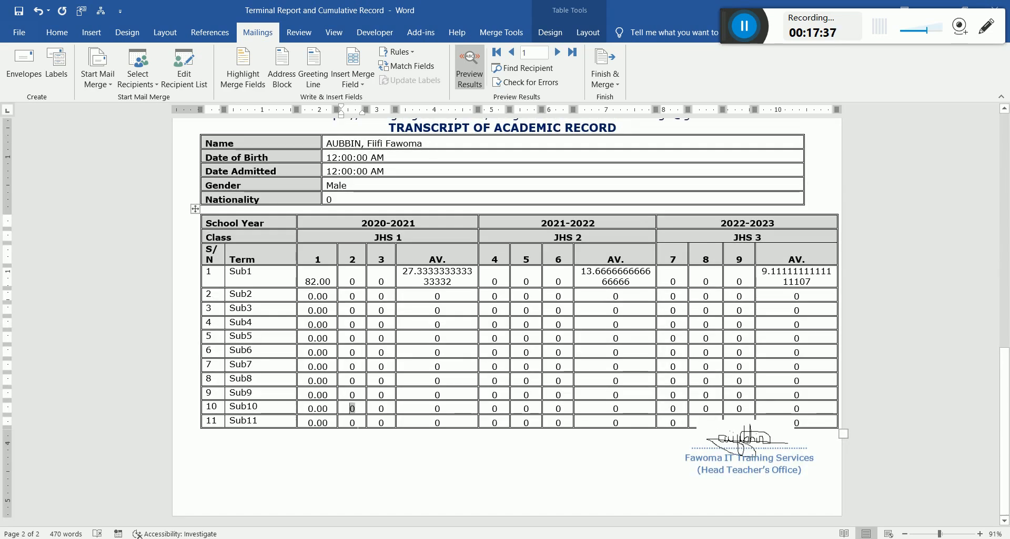
Add the \#0.00 switch to the transcript's Sub11 term 2 field code and return the field to its result.
{"action": "right_click", "coordinate": [353, 423]}
{"action": "left_click", "coordinate": [353, 423]}
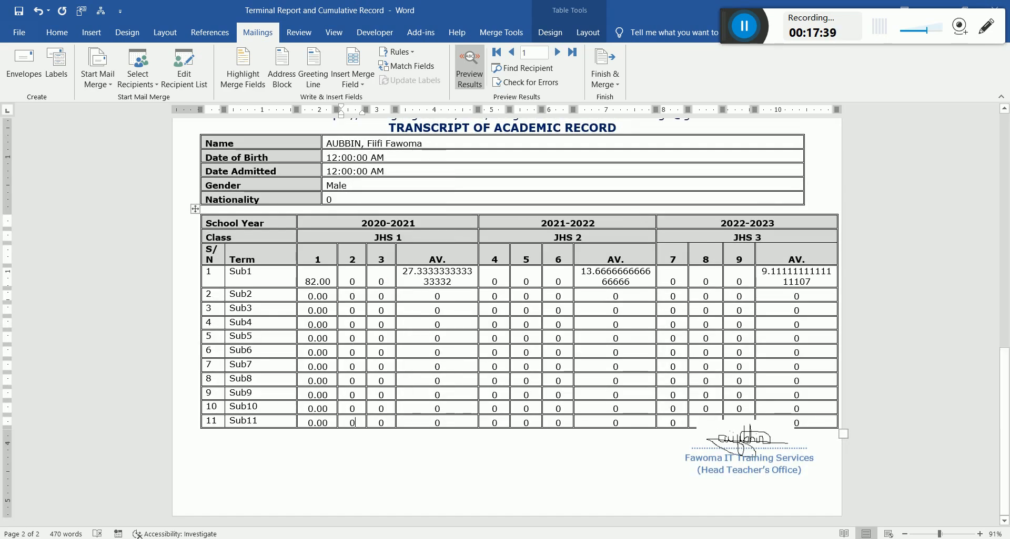
{"action": "right_click", "coordinate": [352, 423]}
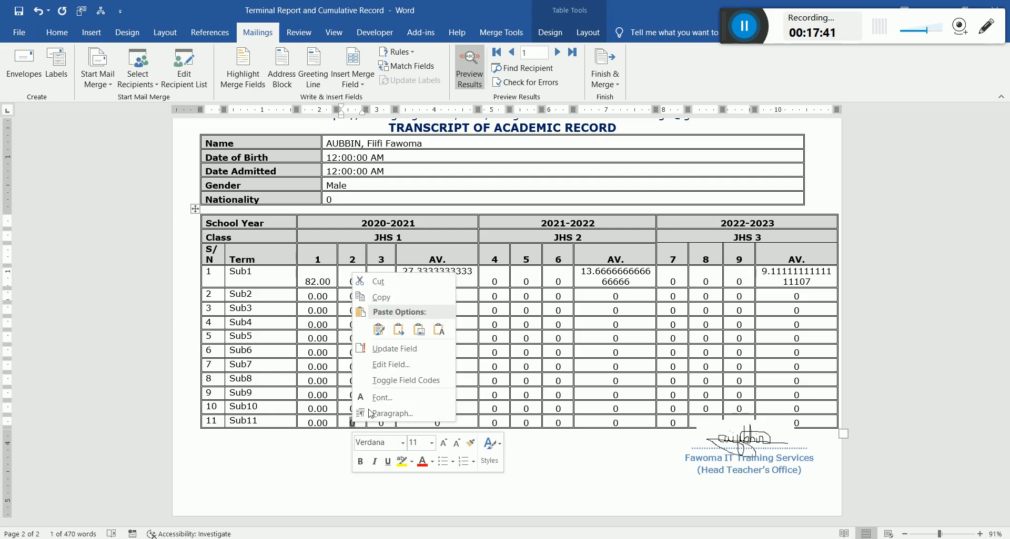
{"action": "left_click", "coordinate": [404, 381]}
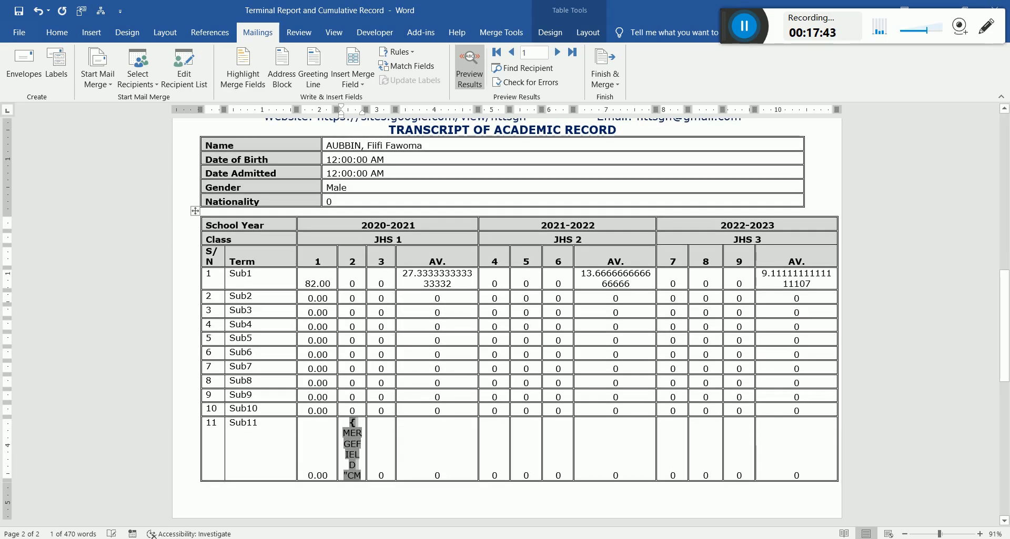
{"action": "scroll", "coordinate": [443, 280], "scroll_direction": "down", "scroll_amount": 5}
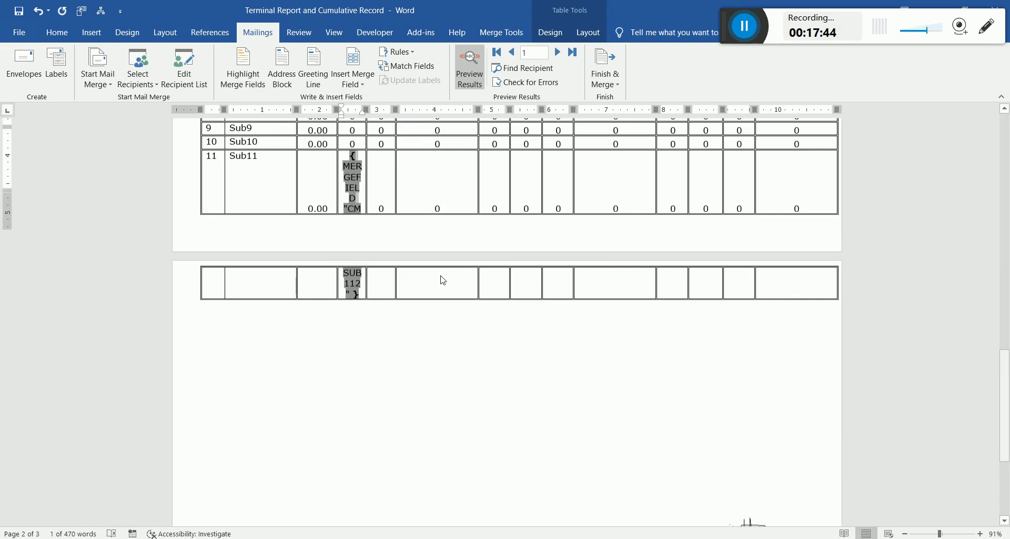
{"action": "left_click", "coordinate": [356, 272]}
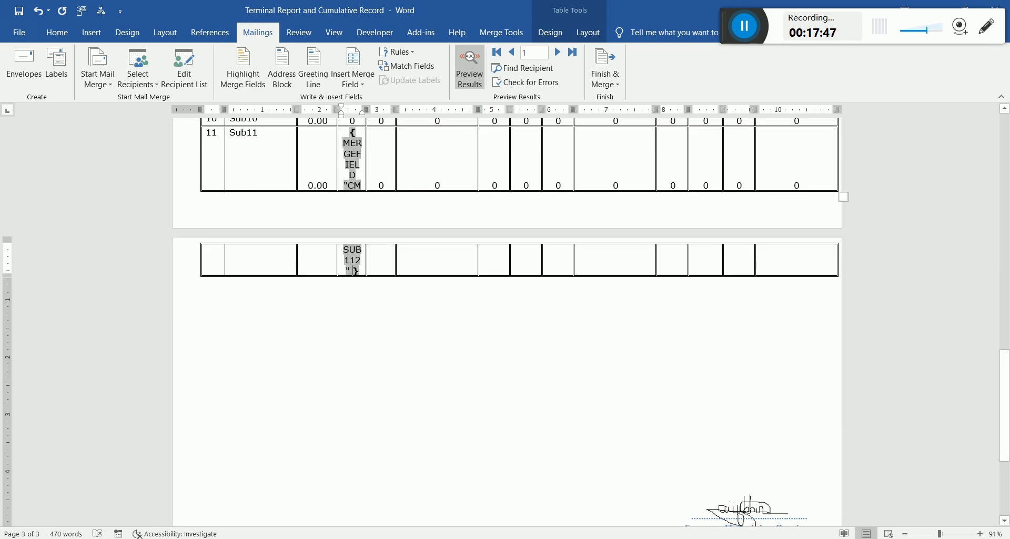
{"action": "type", "text": "\\#0.00"}
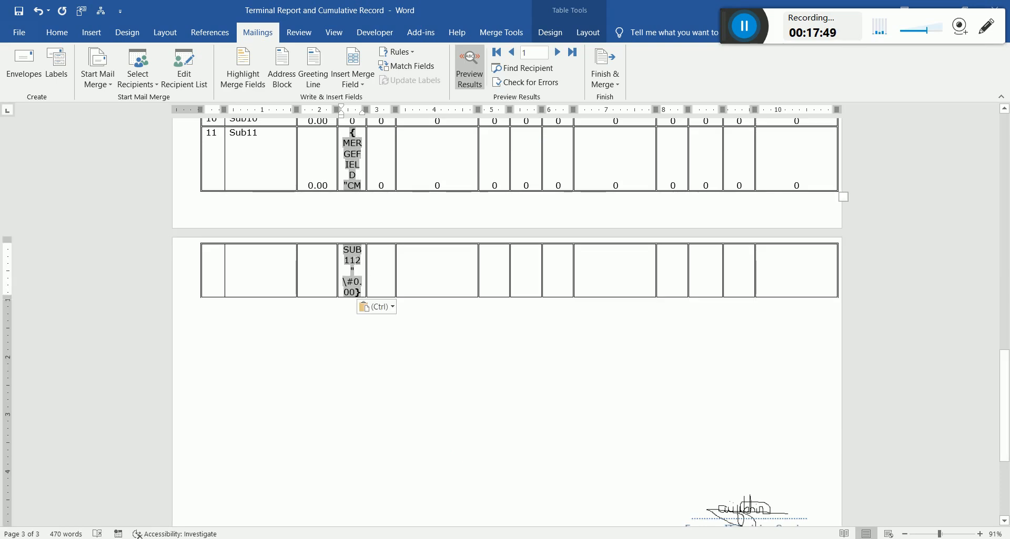
{"action": "right_click", "coordinate": [351, 257]}
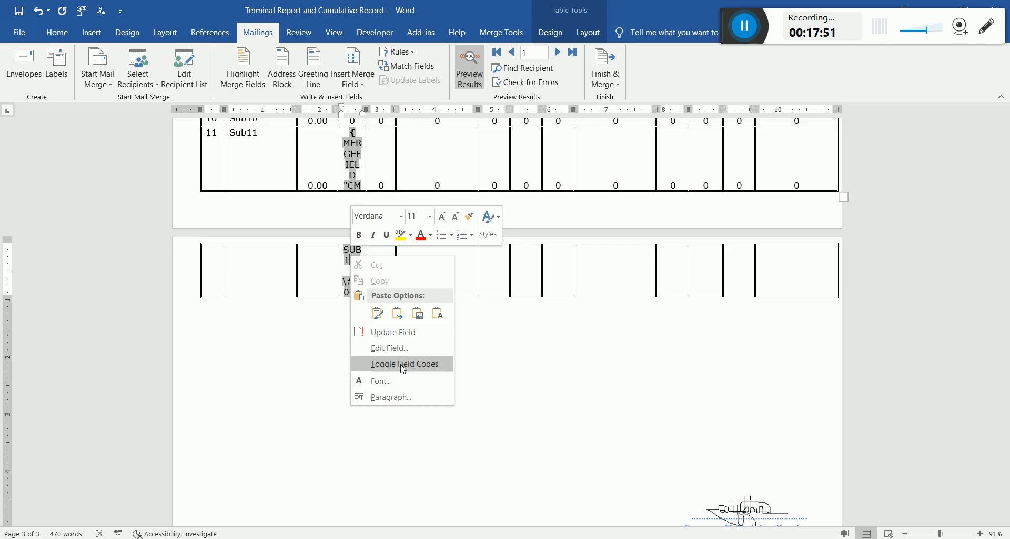
{"action": "left_click", "coordinate": [404, 365]}
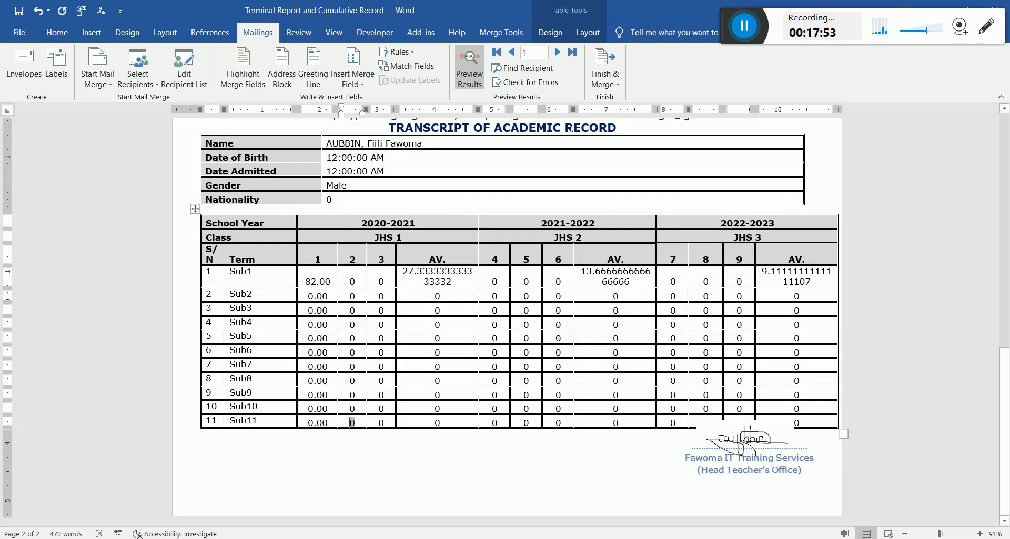
Preview recipient record 2 and widen the transcript table's columns so that the term 2 scores fit on one line.
{"action": "left_click", "coordinate": [557, 53]}
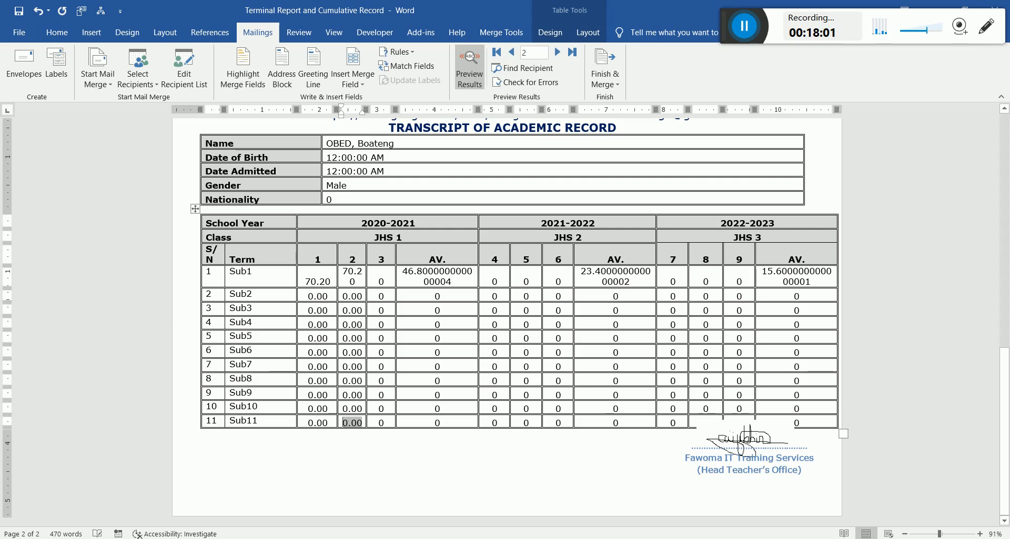
{"action": "left_click_drag", "start_coordinate": [371, 113], "coordinate": [378, 114]}
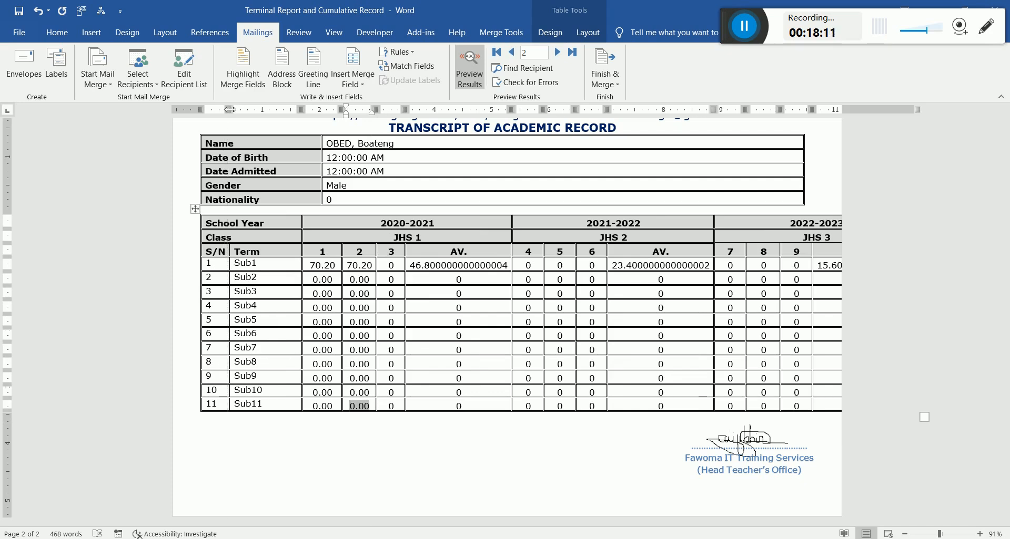
Add the \#0.00 switch to the report card's Grand Total field code and refresh its result by previewing the next record and returning.
{"action": "left_click", "coordinate": [461, 307]}
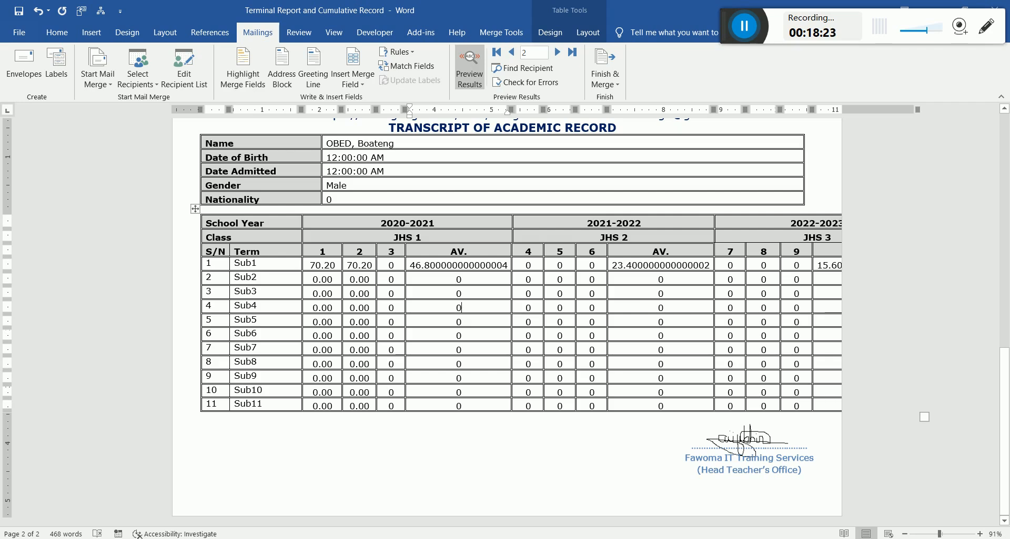
{"action": "left_click_drag", "start_coordinate": [1004, 447], "coordinate": [1005, 220]}
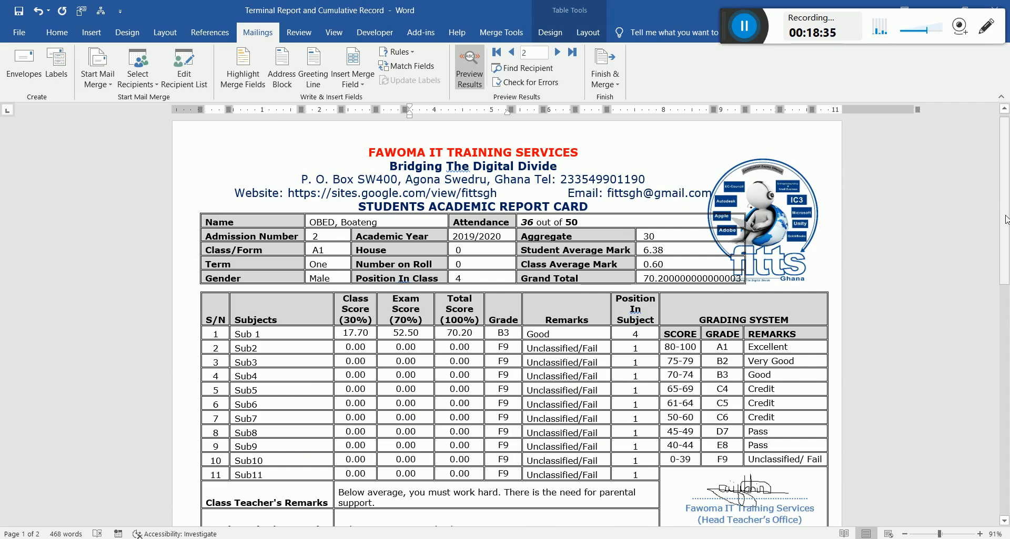
{"action": "left_click", "coordinate": [652, 279]}
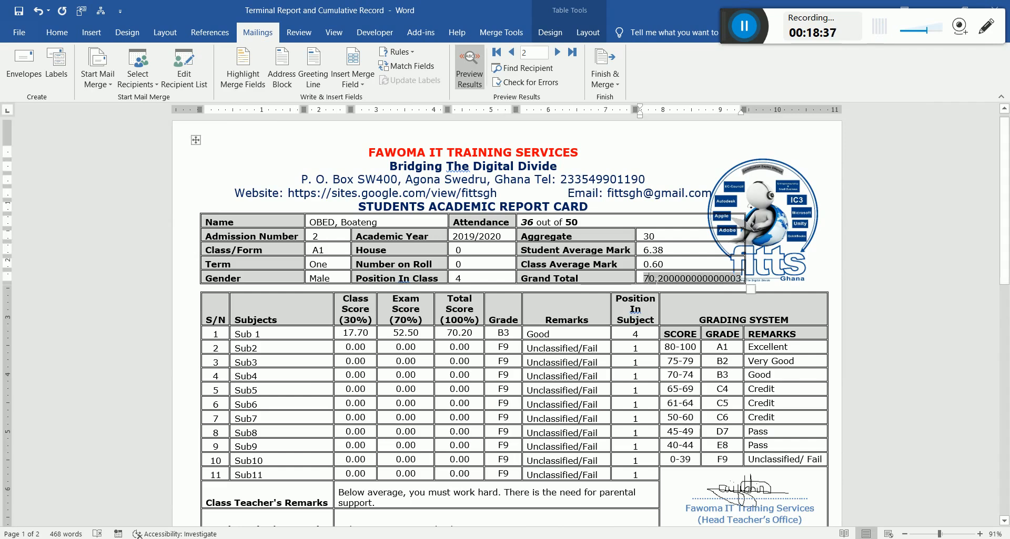
{"action": "right_click", "coordinate": [652, 279]}
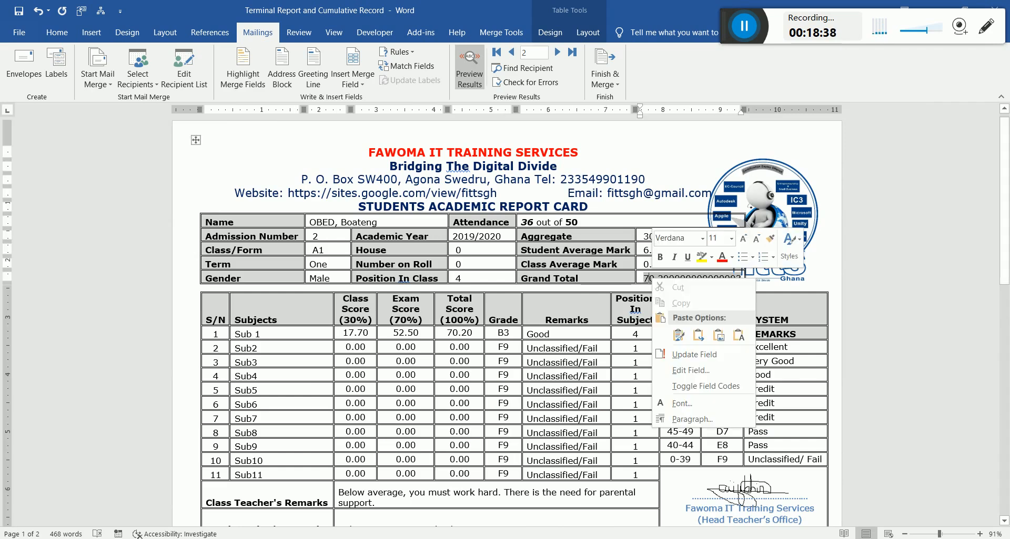
{"action": "left_click", "coordinate": [683, 386]}
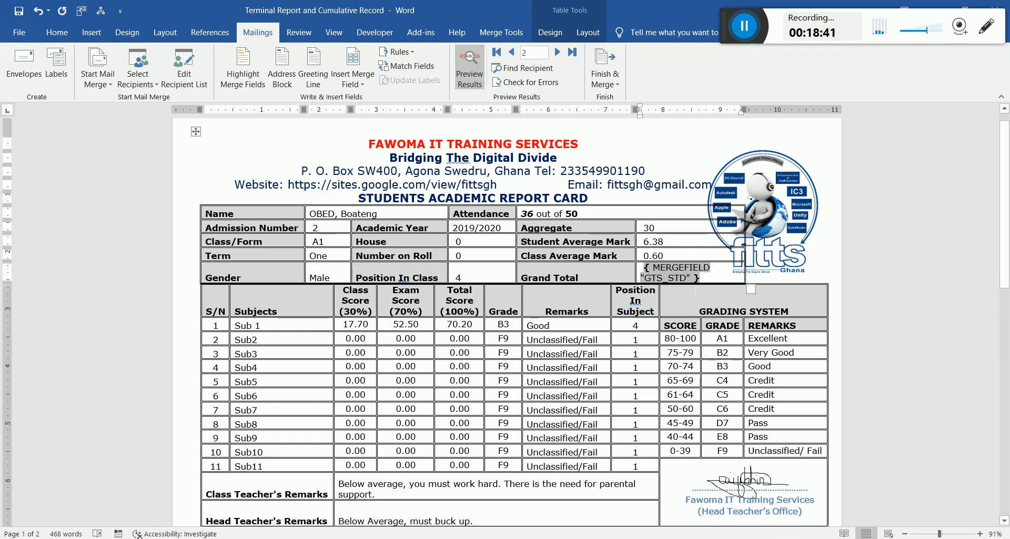
{"action": "type", "text": "\\#0.00"}
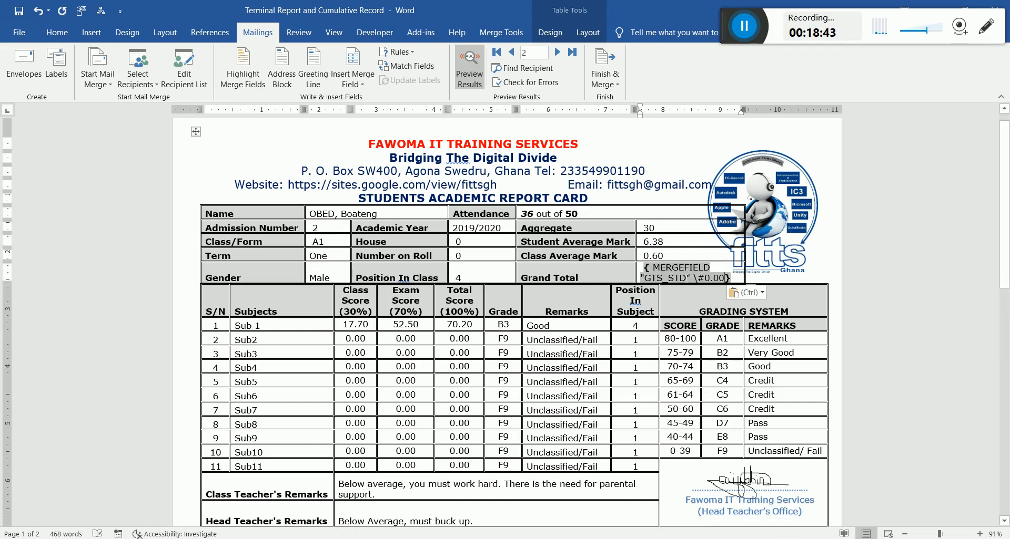
{"action": "right_click", "coordinate": [680, 272]}
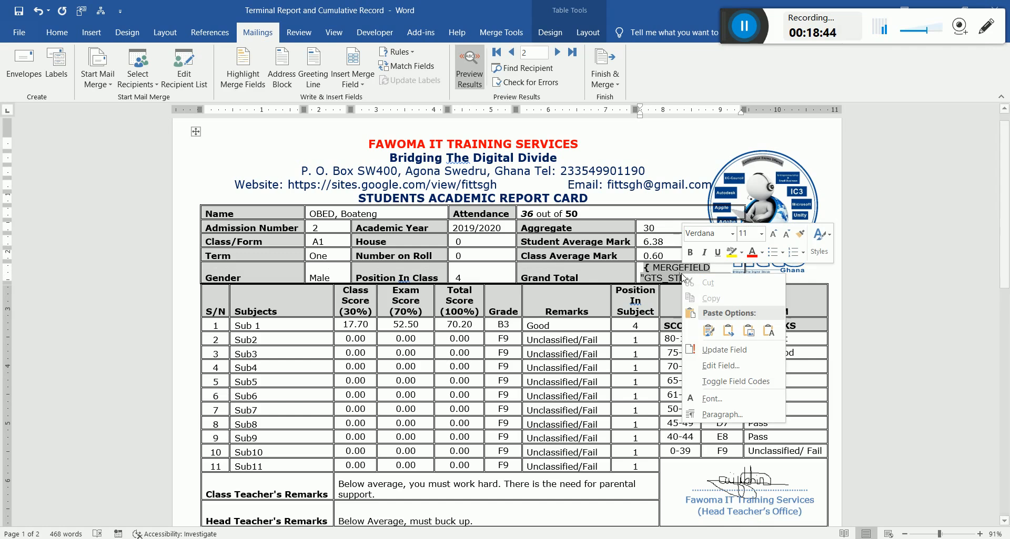
{"action": "left_click", "coordinate": [711, 381]}
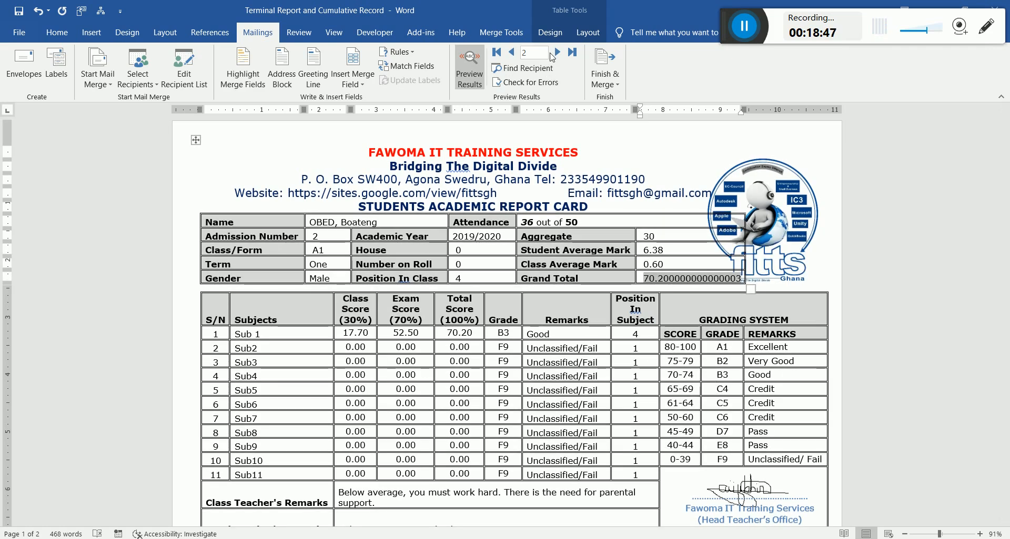
{"action": "left_click", "coordinate": [557, 54]}
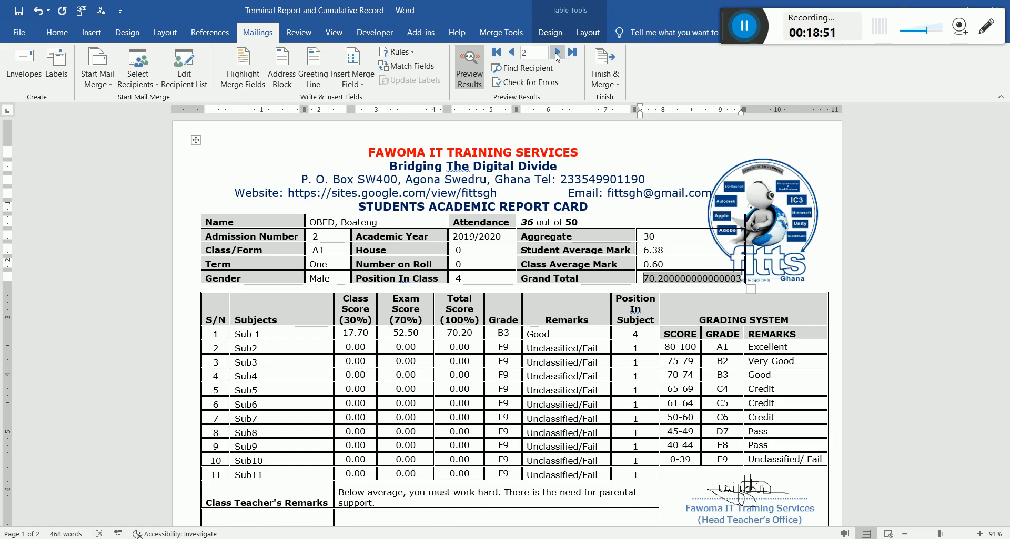
{"action": "left_click", "coordinate": [511, 52]}
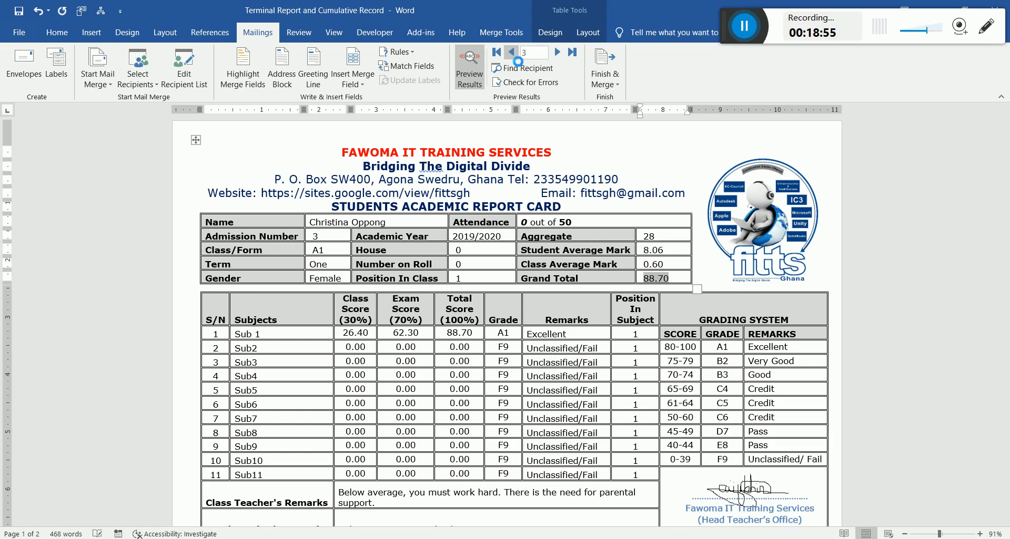